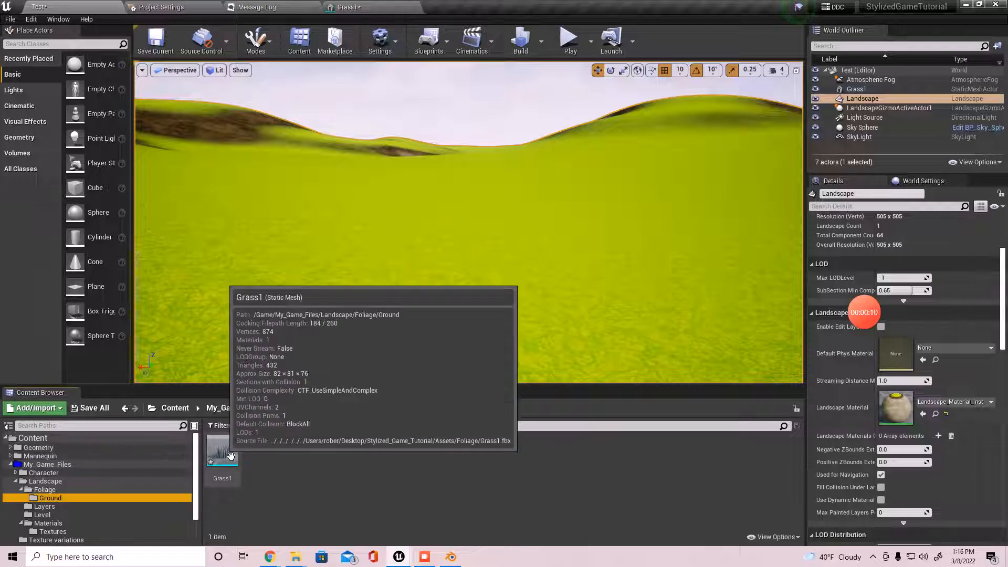
# Create a new folder named Materials inside the landscape's Foliage folder
pyautogui.moveTo(404, 314); pyautogui.dragTo(370, 318, button='right')
pyautogui.click(40, 7)
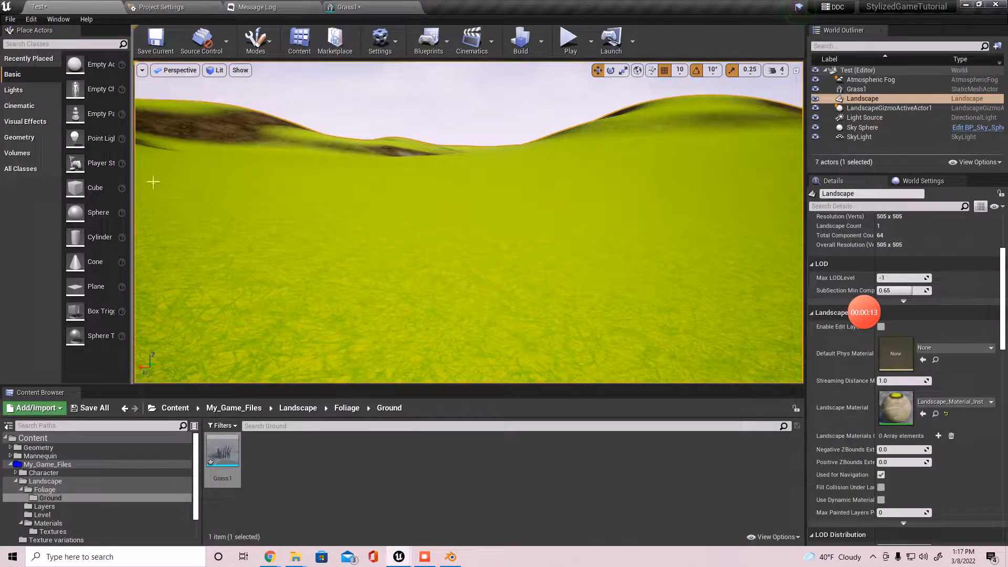
pyautogui.click(61, 491)
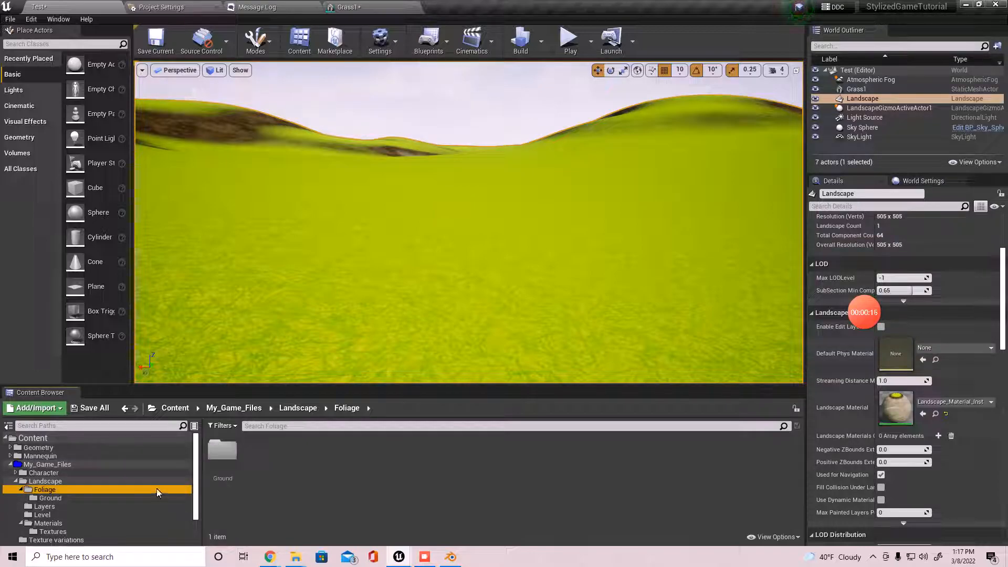
pyautogui.rightClick(340, 479)
pyautogui.click(407, 162)
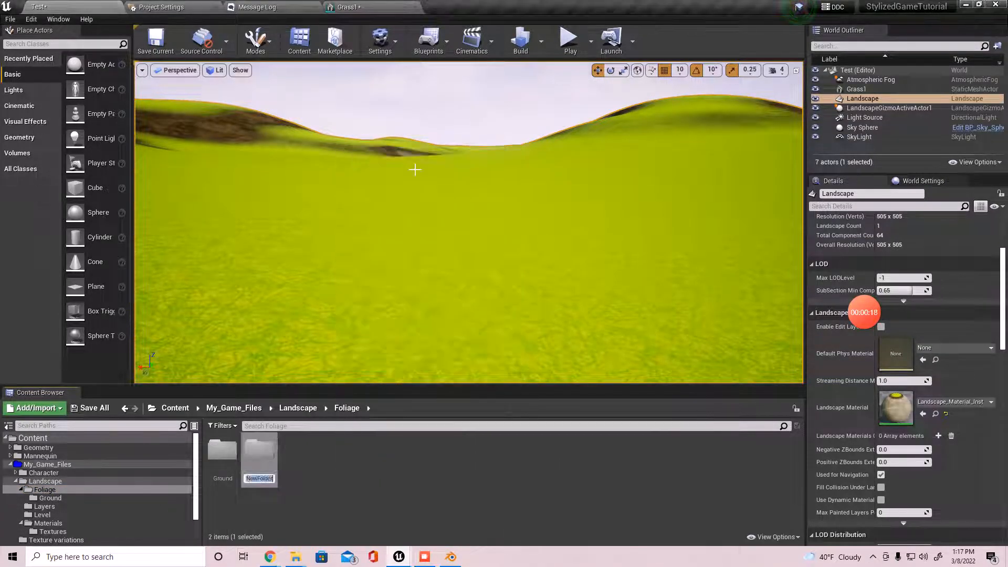
pyautogui.write('Materials')
pyautogui.press('Return')
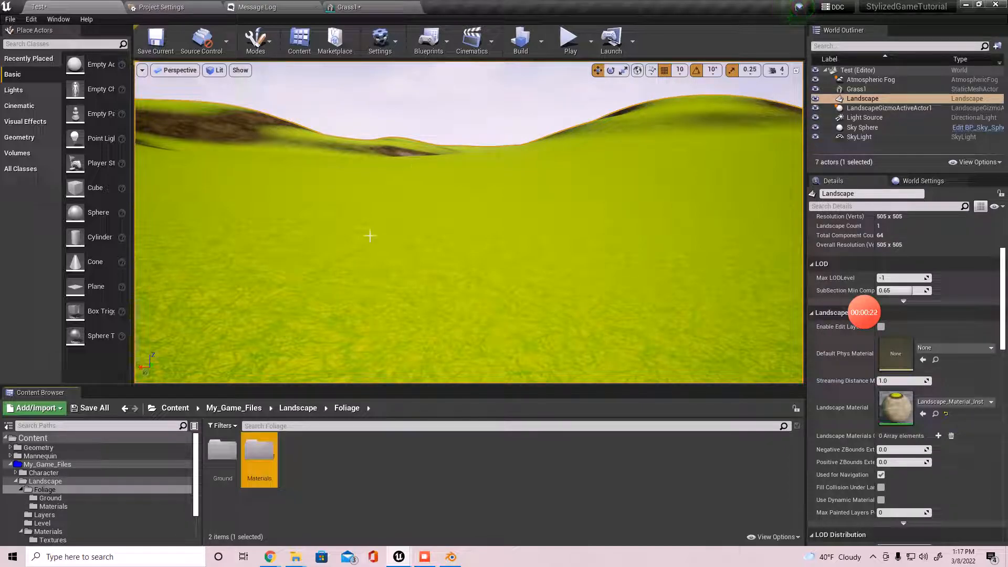
# Create a new material named Foliage_Master_Material inside the Foliage folder's Materials subfolder
pyautogui.doubleClick(259, 452)
pyautogui.rightClick(272, 449)
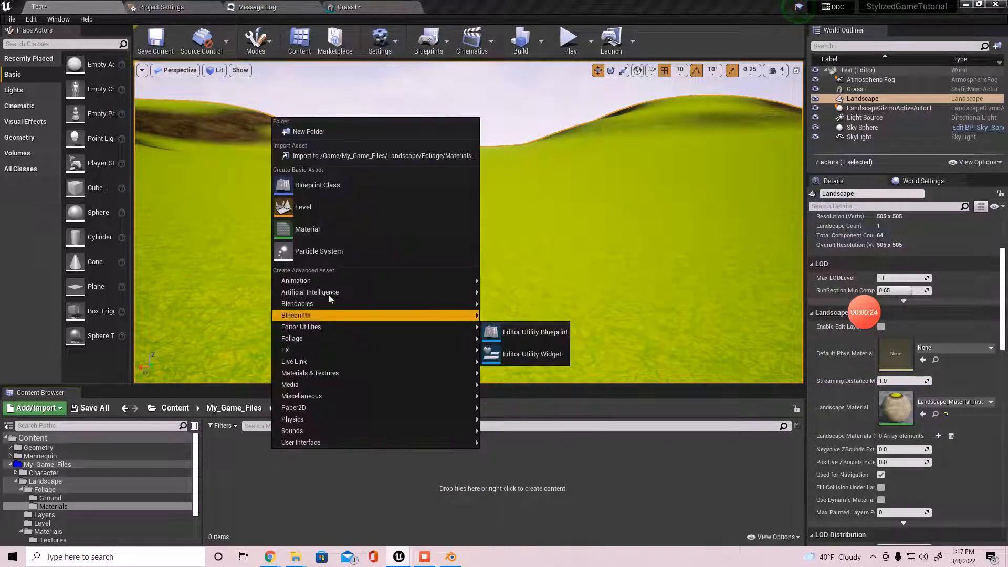
pyautogui.click(333, 235)
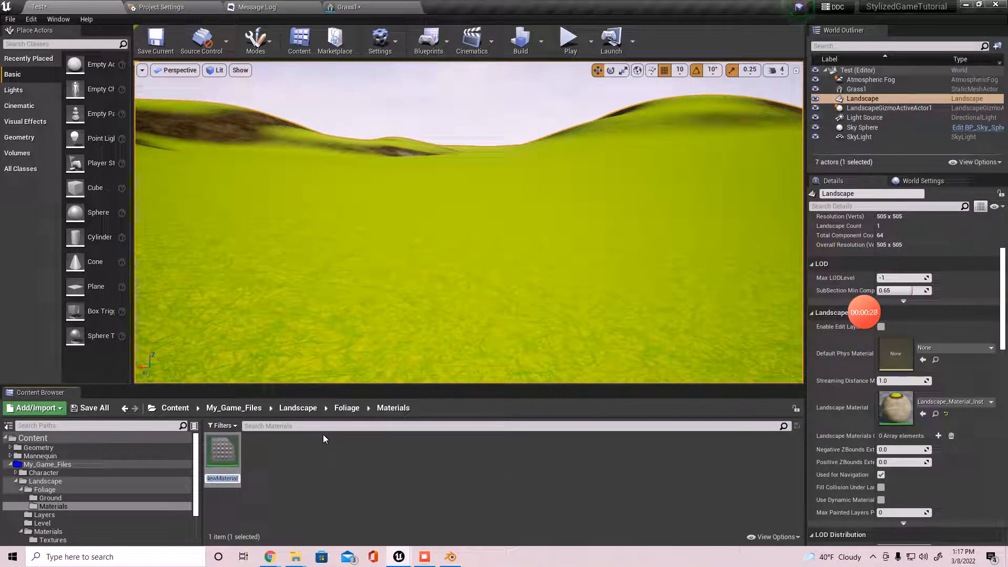
pyautogui.write('Folia')
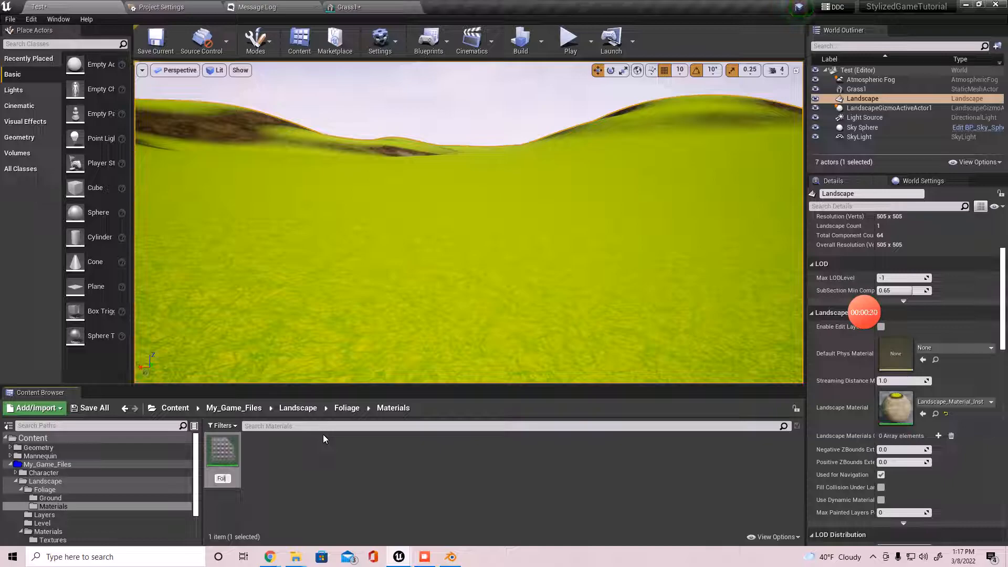
pyautogui.press('BackSpace')
pyautogui.press('BackSpace')
pyautogui.press('BackSpace')
pyautogui.press('BackSpace')
pyautogui.press('BackSpace')
pyautogui.write('Foliage_Master_Material')
pyautogui.press('Return')
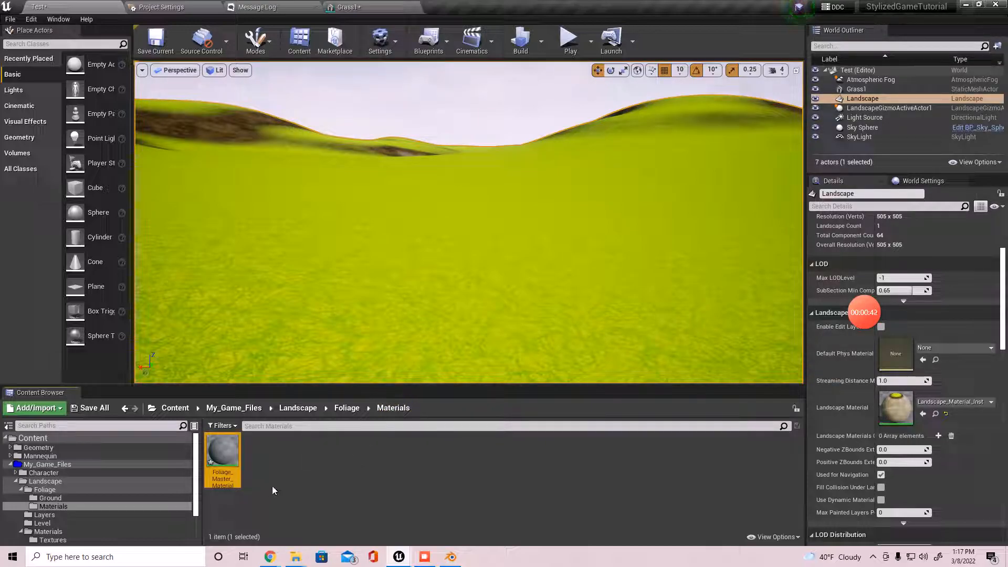
pyautogui.click(286, 484)
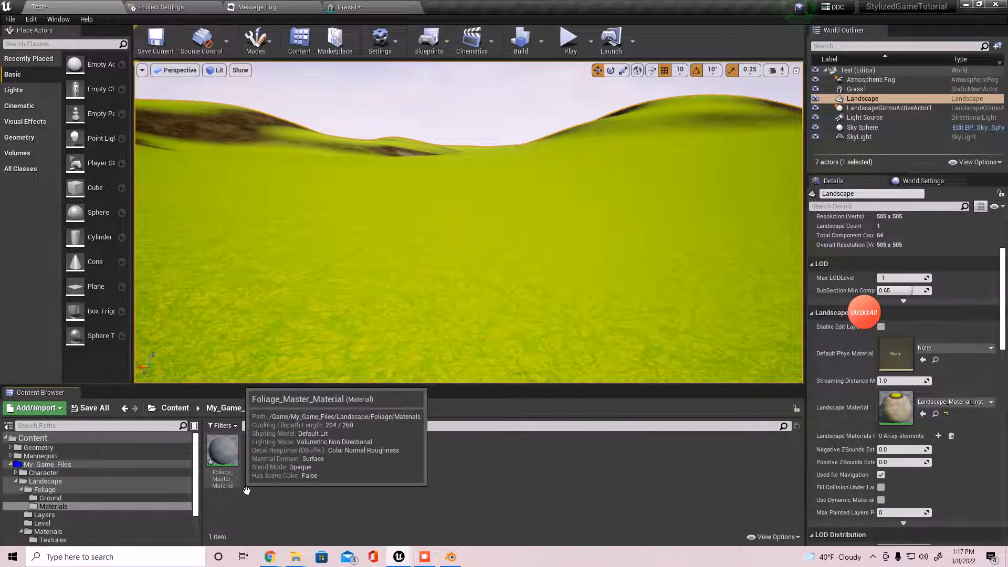
# Open Foliage_Master_Material for editing, with free graph space beside its main material node
pyautogui.doubleClick(223, 451)
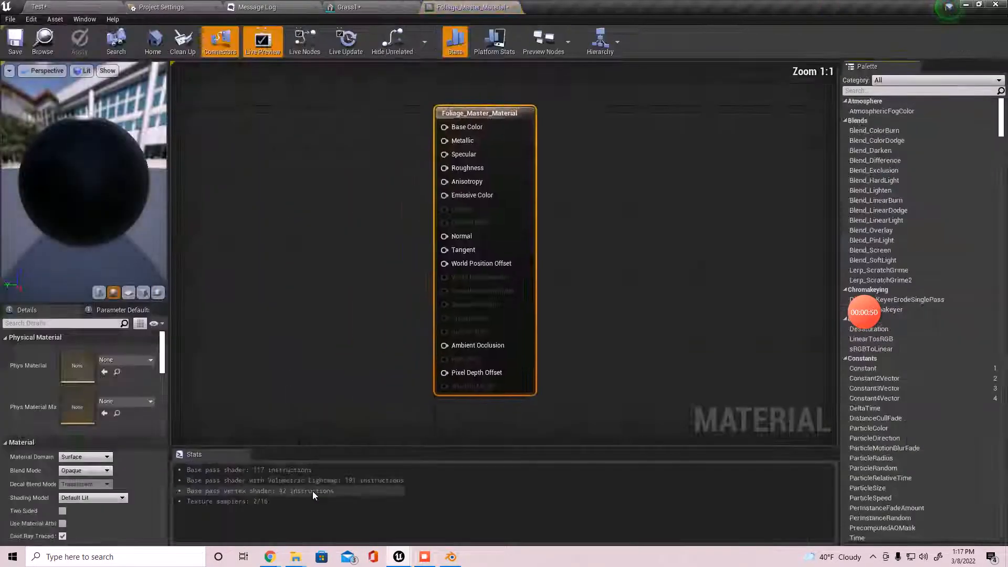
pyautogui.scroll(-3, 401, 254)
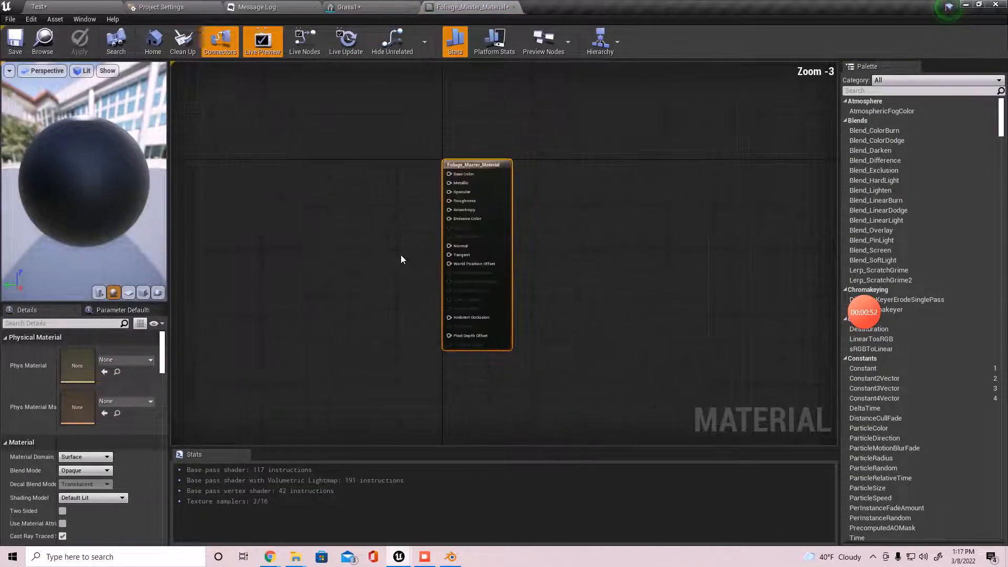
pyautogui.click(461, 137)
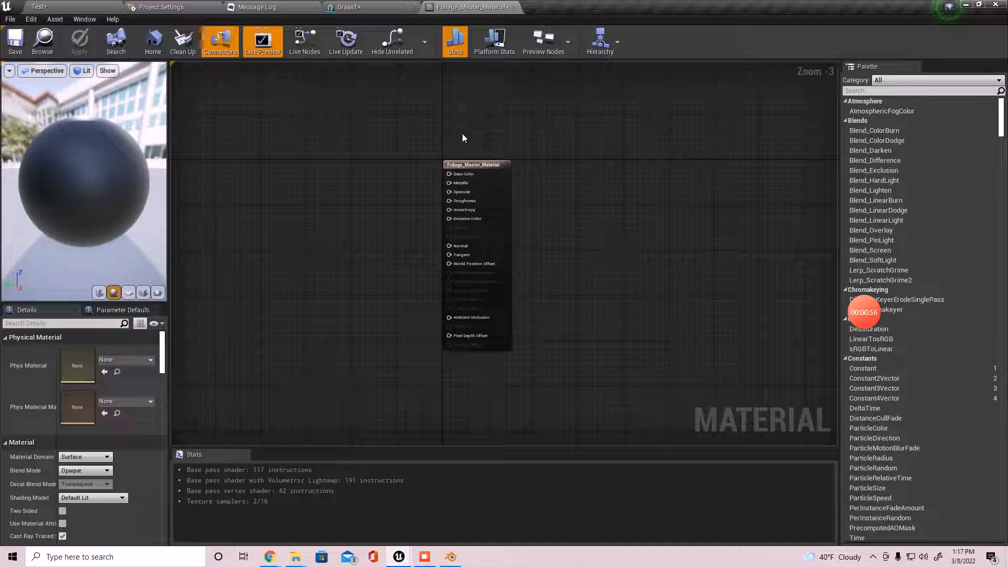
pyautogui.moveTo(415, 133); pyautogui.dragTo(558, 364)
pyautogui.click(575, 344)
pyautogui.moveTo(405, 254); pyautogui.dragTo(559, 335, button='right')
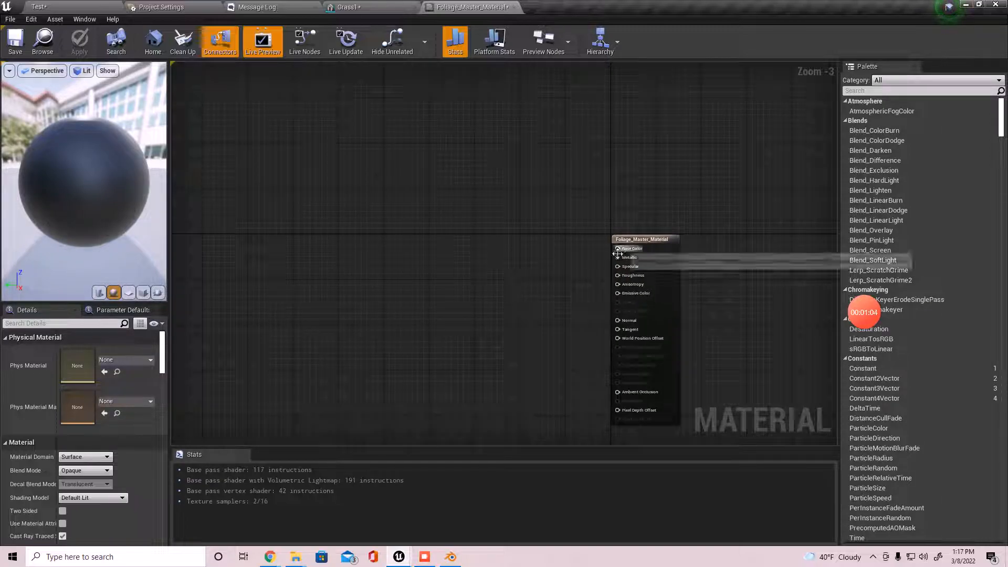
pyautogui.moveTo(618, 254); pyautogui.dragTo(545, 322, button='right')
# Add a VectorParameter node named Grass Color to the material graph and place it well away from the main material node
pyautogui.rightClick(324, 251)
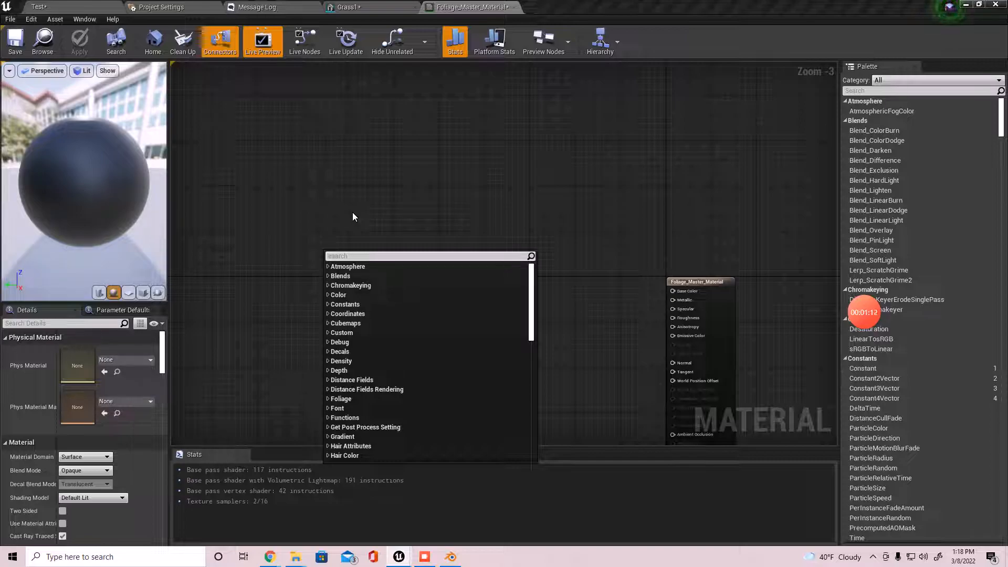
pyautogui.write('param')
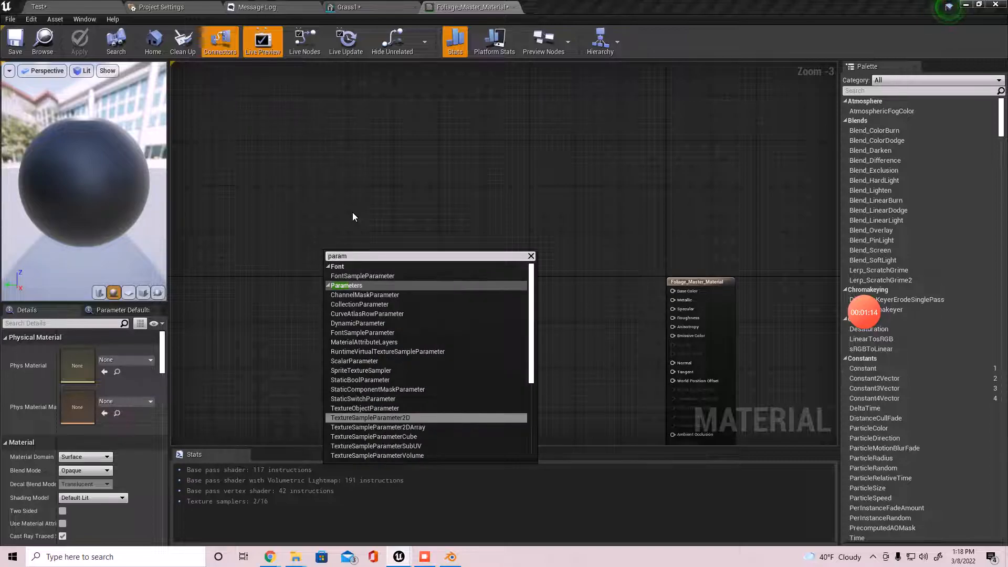
pyautogui.scroll(-5, 346, 391)
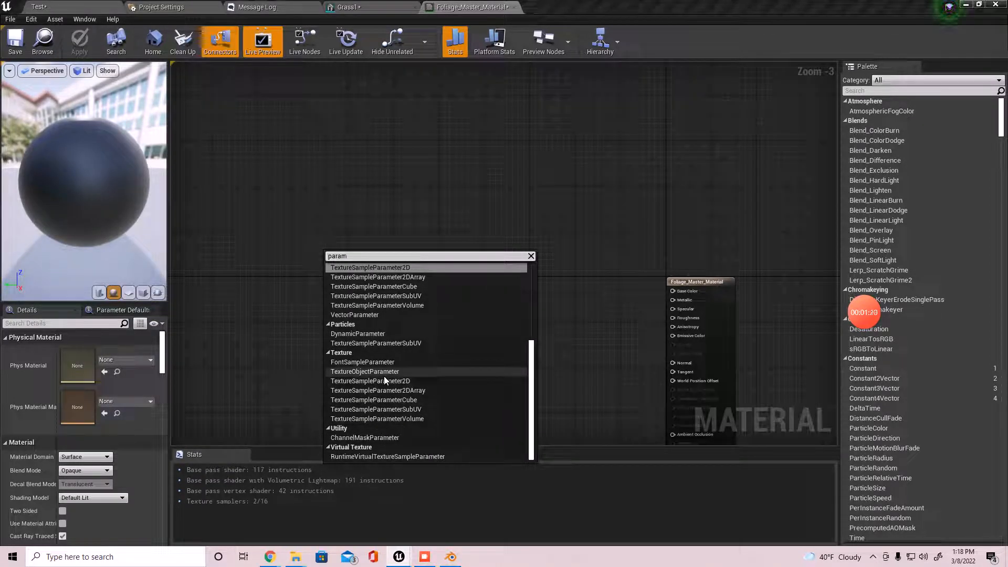
pyautogui.click(376, 315)
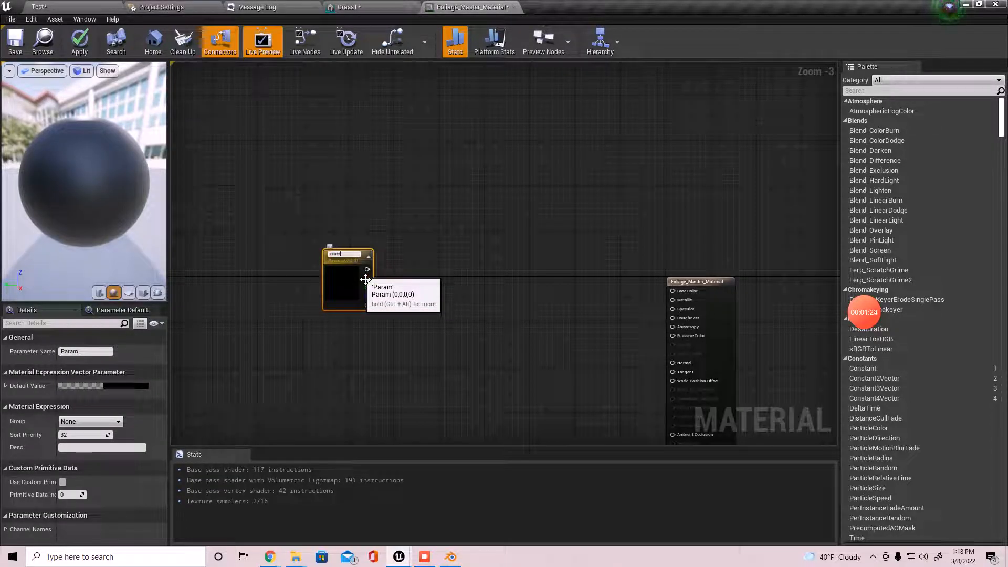
pyautogui.write('Grass Color')
pyautogui.press('Return')
pyautogui.scroll(3, 379, 255)
pyautogui.moveTo(356, 293); pyautogui.dragTo(247, 218)
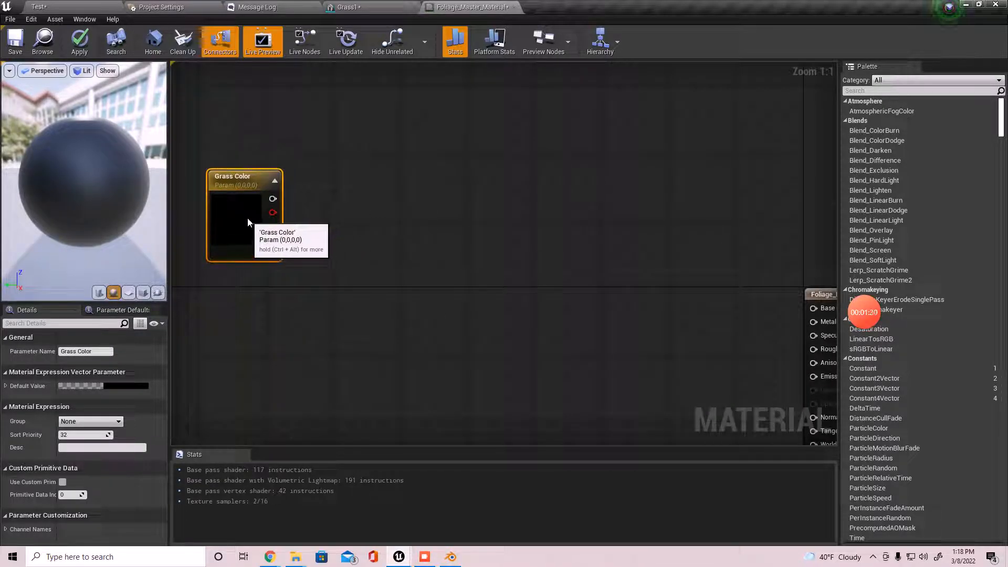
# Duplicate the Grass Color parameter, place the copy directly beneath it and rename the copy Gradiant
pyautogui.moveTo(280, 285); pyautogui.dragTo(390, 323, button='right')
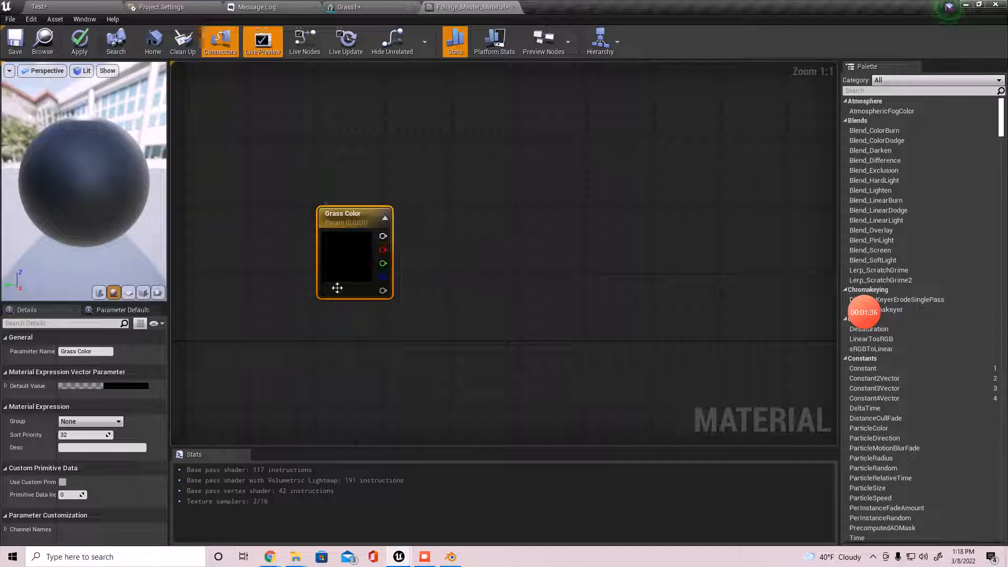
pyautogui.click(331, 358)
pyautogui.hotkey('ctrl', 'v')
pyautogui.moveTo(374, 367); pyautogui.dragTo(349, 310)
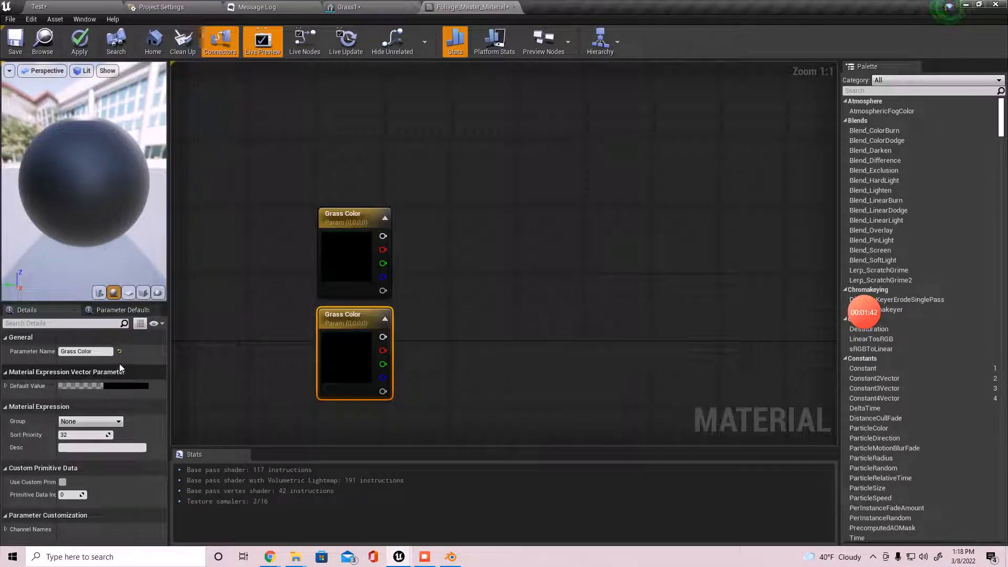
pyautogui.click(84, 351)
pyautogui.write('Gradiant')
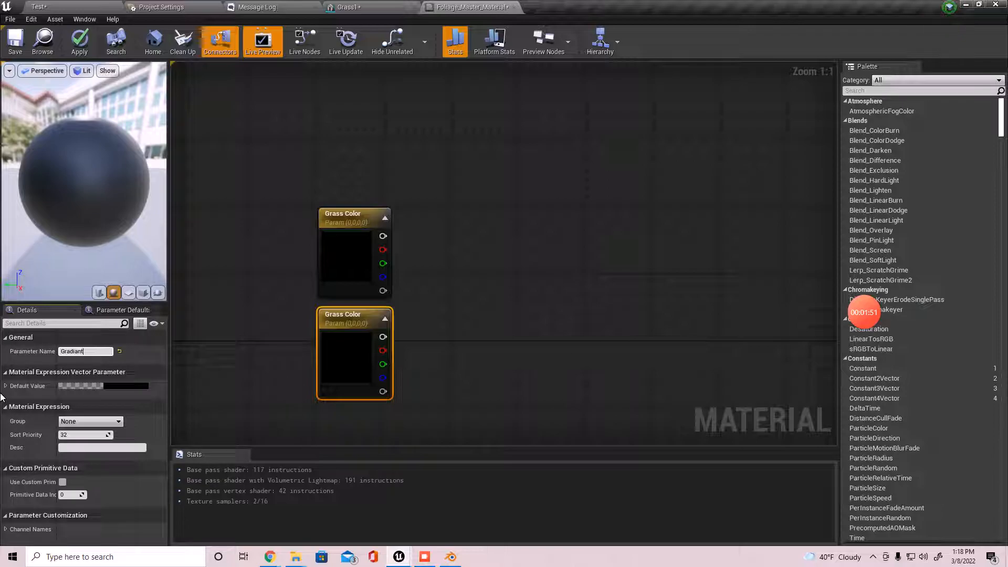
pyautogui.press('Return')
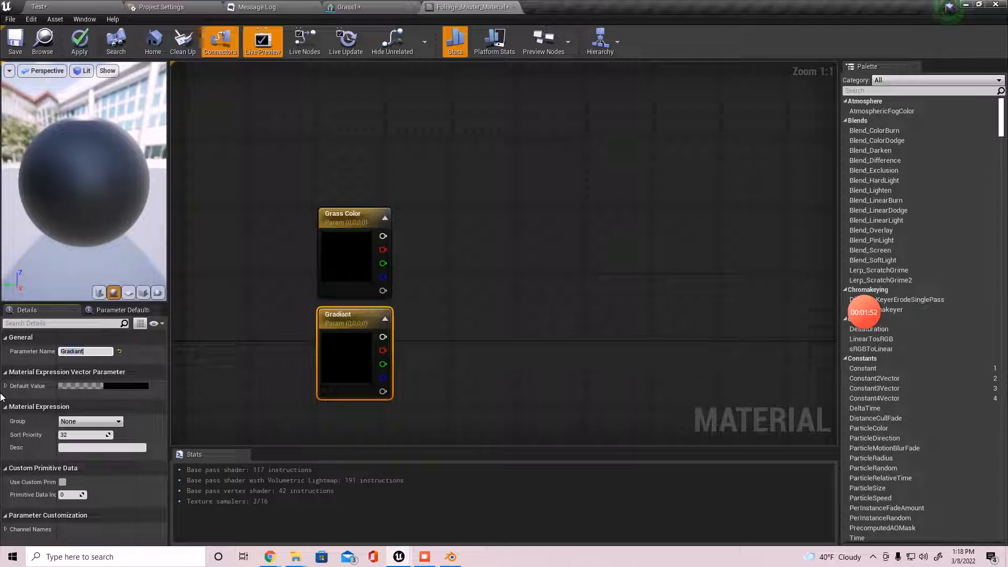
pyautogui.click(237, 319)
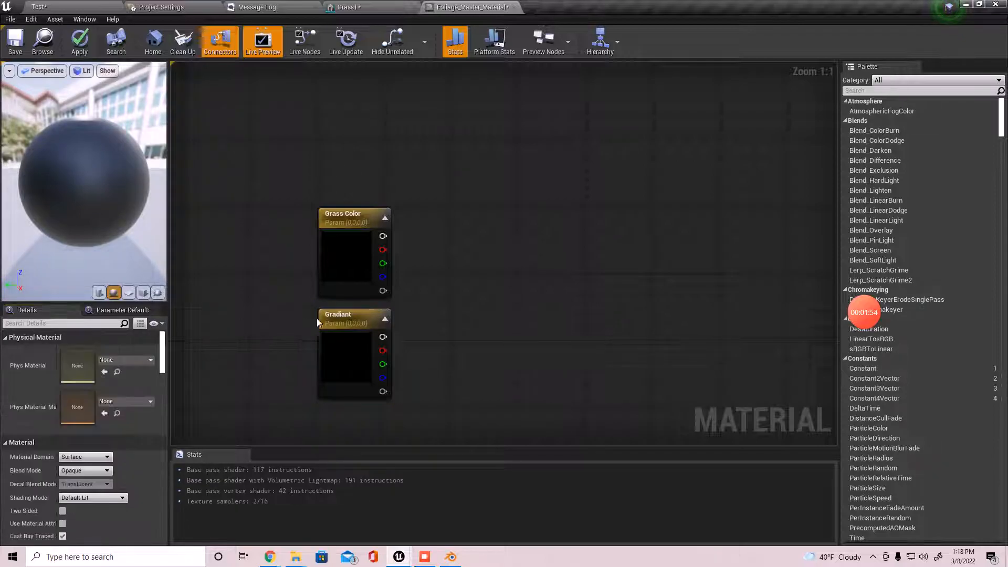
# Add a LinearInterpolate node with Grass Color connected to its A input and Gradiant to its B input
pyautogui.moveTo(409, 250); pyautogui.dragTo(394, 272, button='right')
pyautogui.moveTo(368, 258); pyautogui.dragTo(472, 307)
pyautogui.write('lerp')
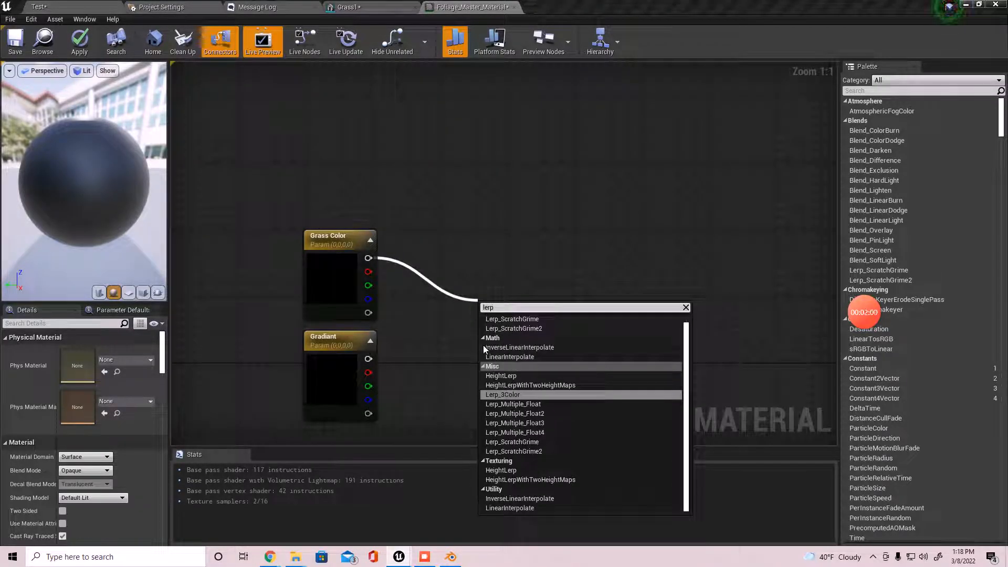
pyautogui.click(509, 356)
pyautogui.moveTo(492, 340); pyautogui.dragTo(369, 359)
pyautogui.moveTo(497, 323); pyautogui.dragTo(498, 301)
pyautogui.moveTo(553, 329); pyautogui.dragTo(520, 239, button='right')
pyautogui.moveTo(516, 282); pyautogui.dragTo(528, 267, button='right')
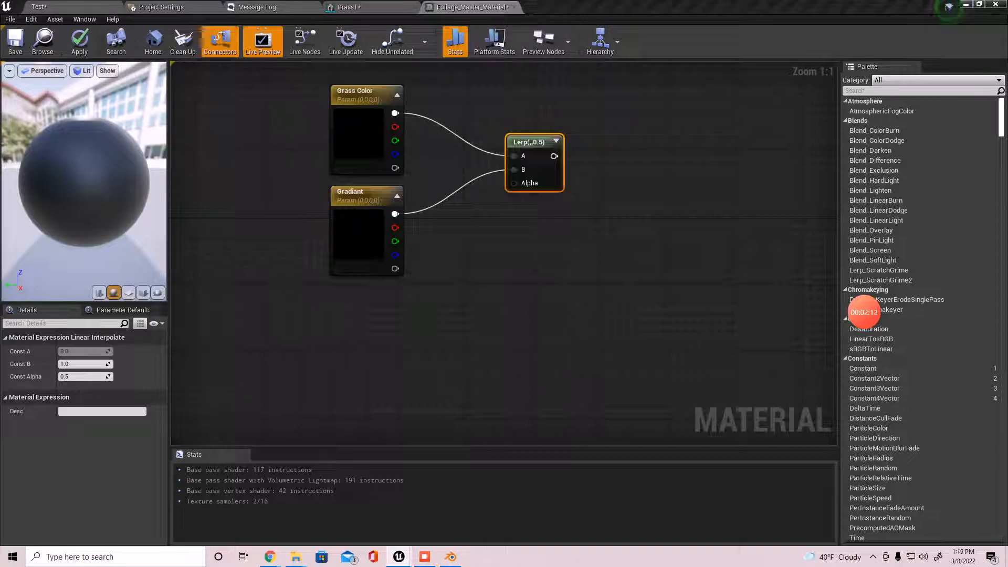
# Add a LinearGradient node to the graph beneath the Gradiant parameter
pyautogui.rightClick(296, 319)
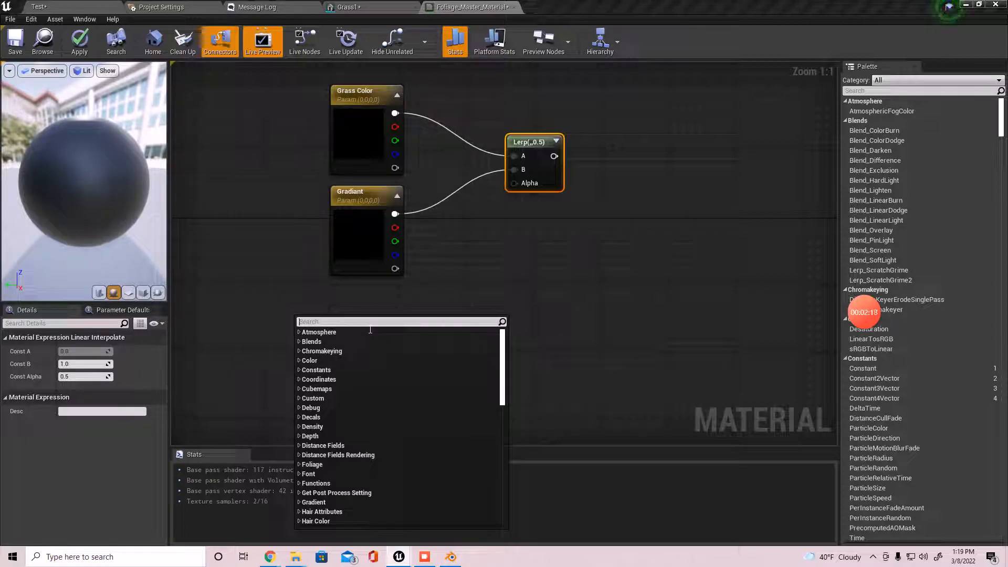
pyautogui.write('le')
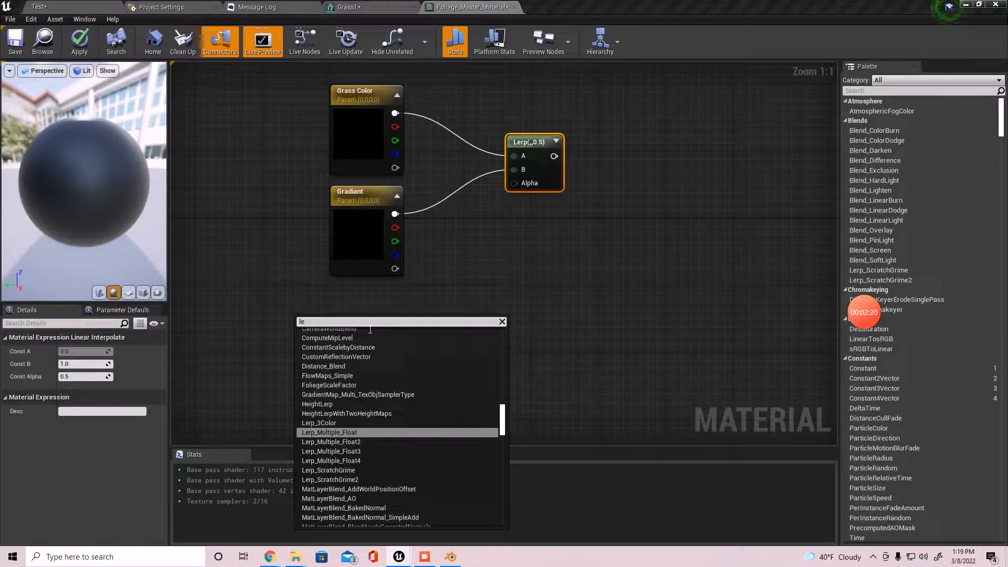
pyautogui.write('niar')
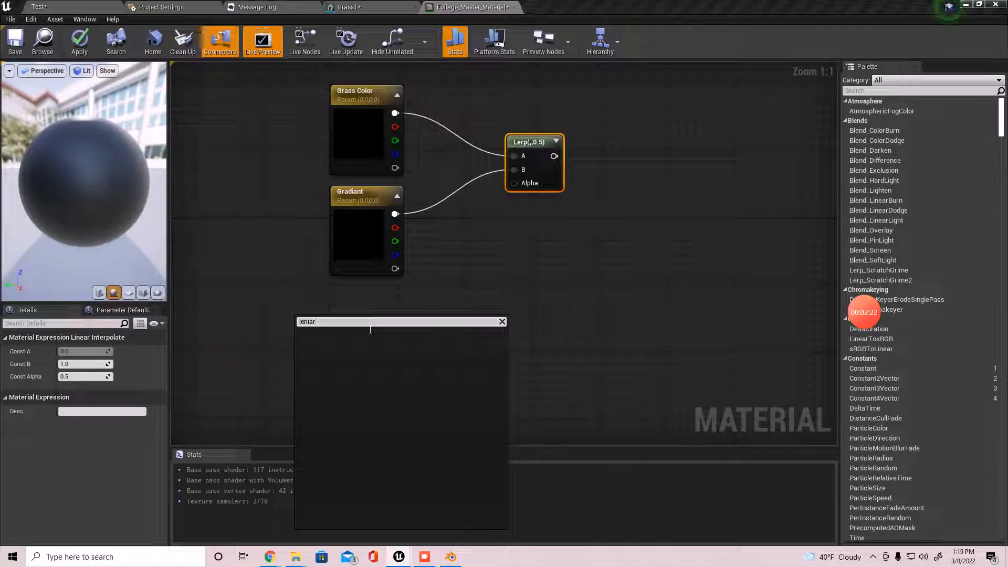
pyautogui.press('BackSpace')
pyautogui.press('BackSpace')
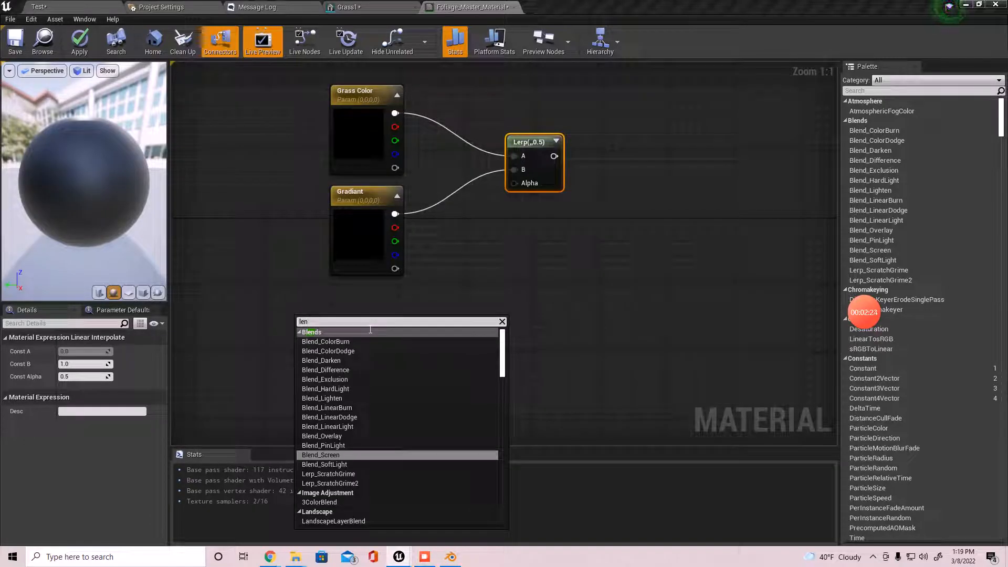
pyautogui.press('BackSpace')
pyautogui.press('BackSpace')
pyautogui.write('inear')
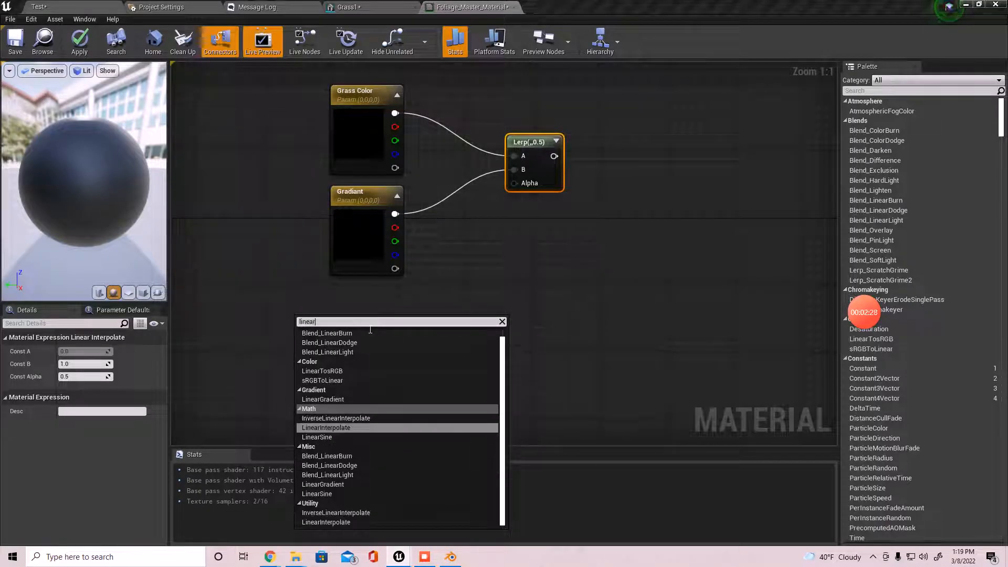
pyautogui.click(337, 400)
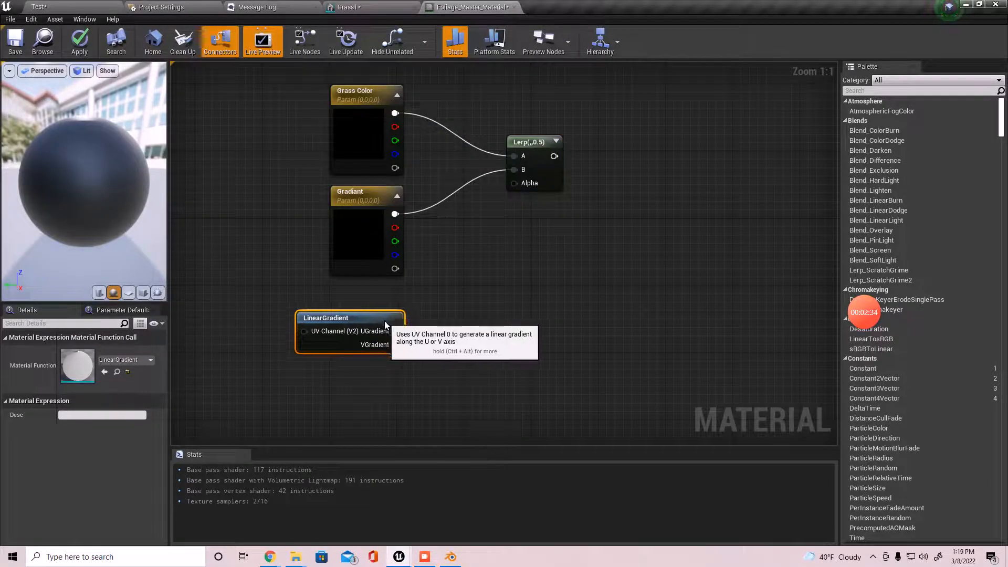
# Add a Multiply node fed by the LinearGradient's VGradient output into input A, and place it beside that node
pyautogui.moveTo(385, 325); pyautogui.dragTo(443, 382)
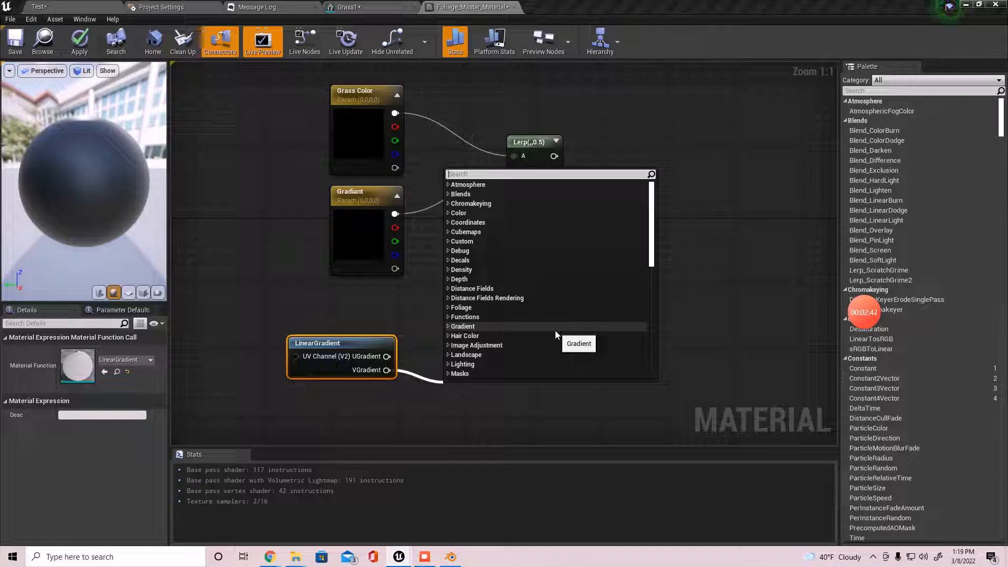
pyautogui.write('multiply')
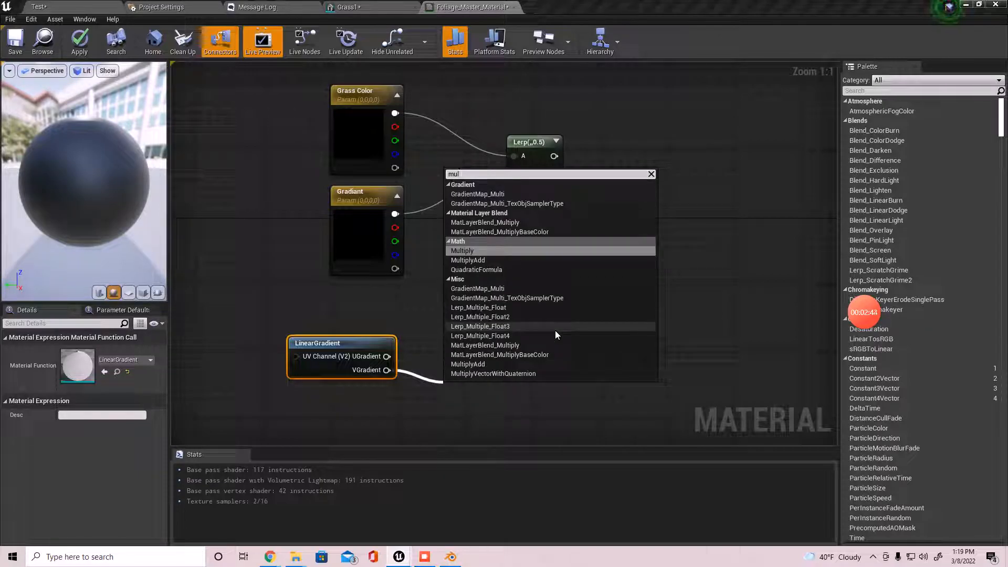
pyautogui.press('Return')
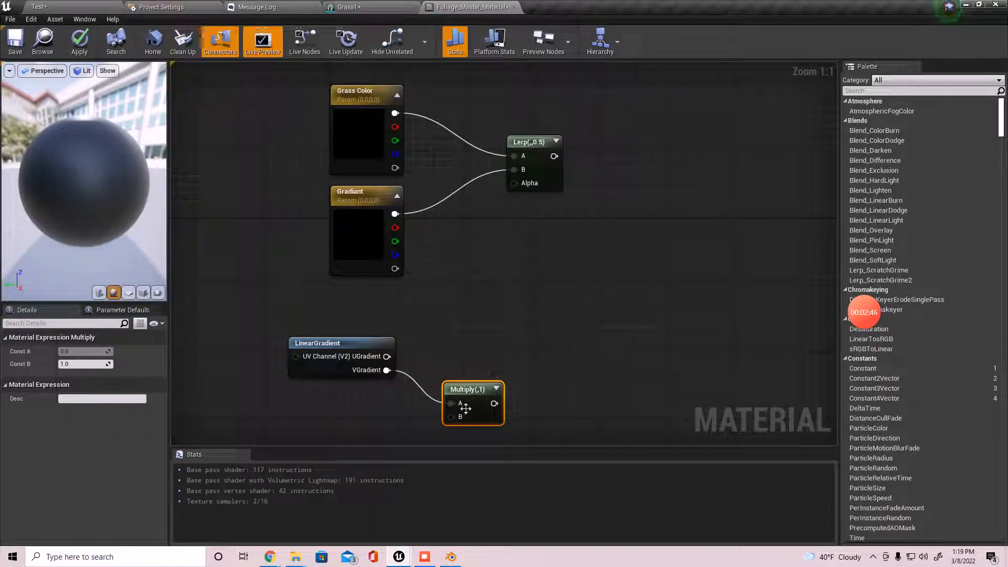
pyautogui.moveTo(475, 390); pyautogui.dragTo(453, 369)
# Promote the Multiply node's B input to a parameter named Gradiant Strength and place it directly beneath the LinearGradient node
pyautogui.rightClick(431, 397)
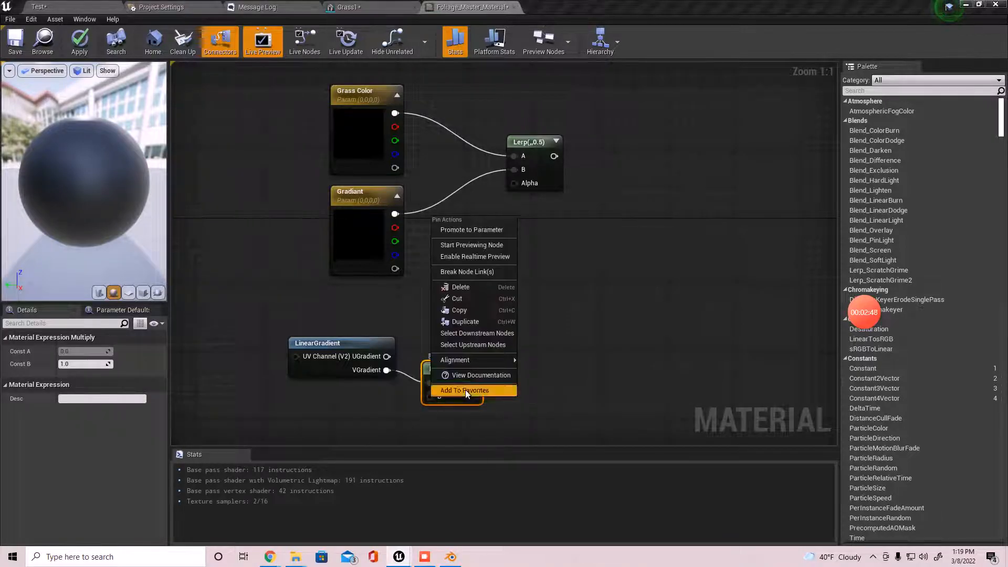
pyautogui.click(472, 229)
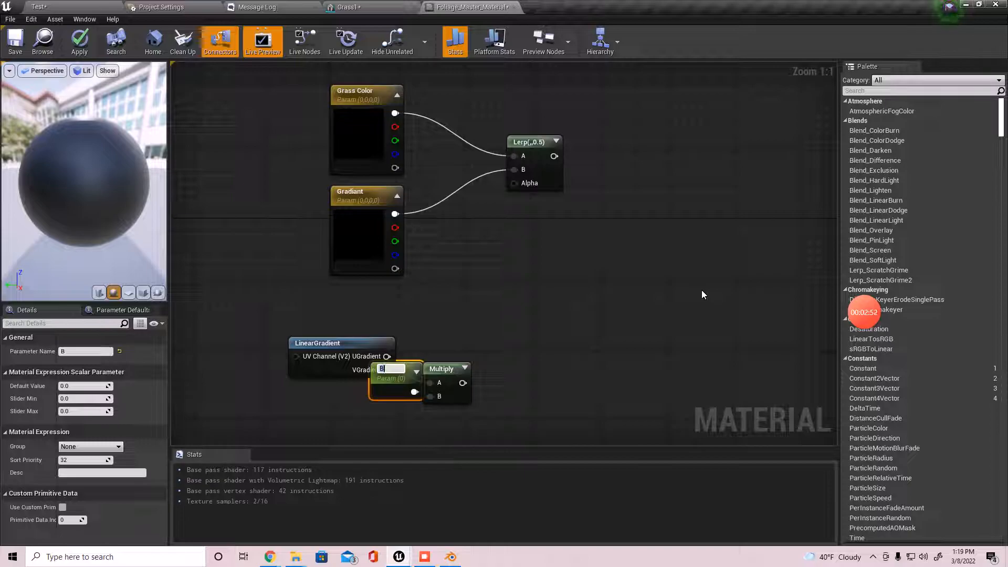
pyautogui.write('Gradiant S')
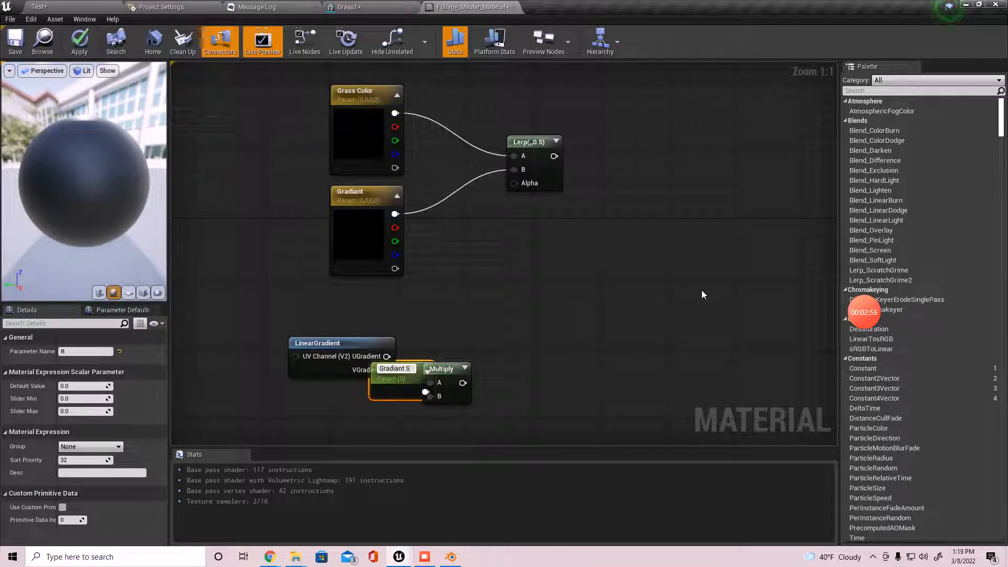
pyautogui.write('tregth')
pyautogui.press('Return')
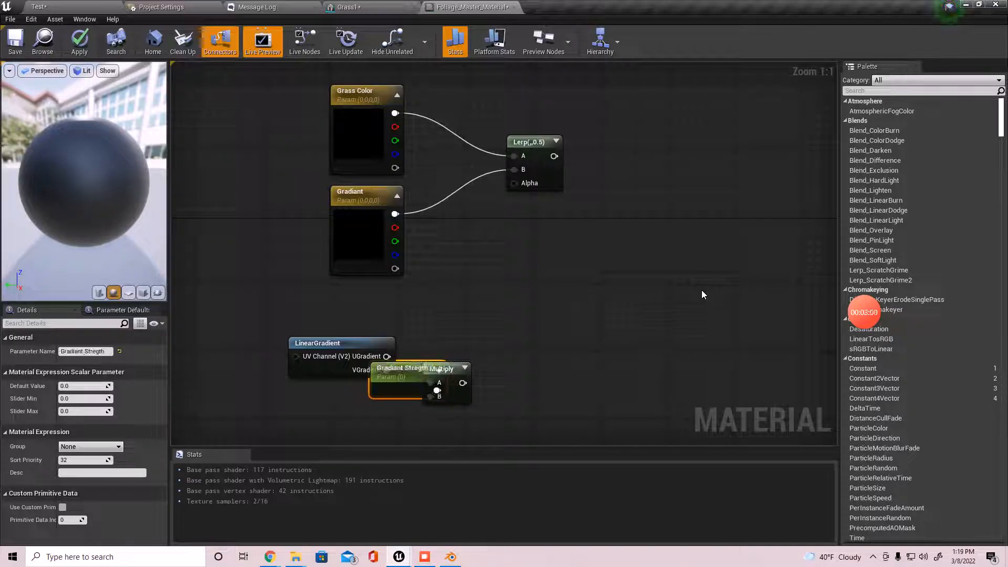
pyautogui.moveTo(420, 381); pyautogui.dragTo(358, 408)
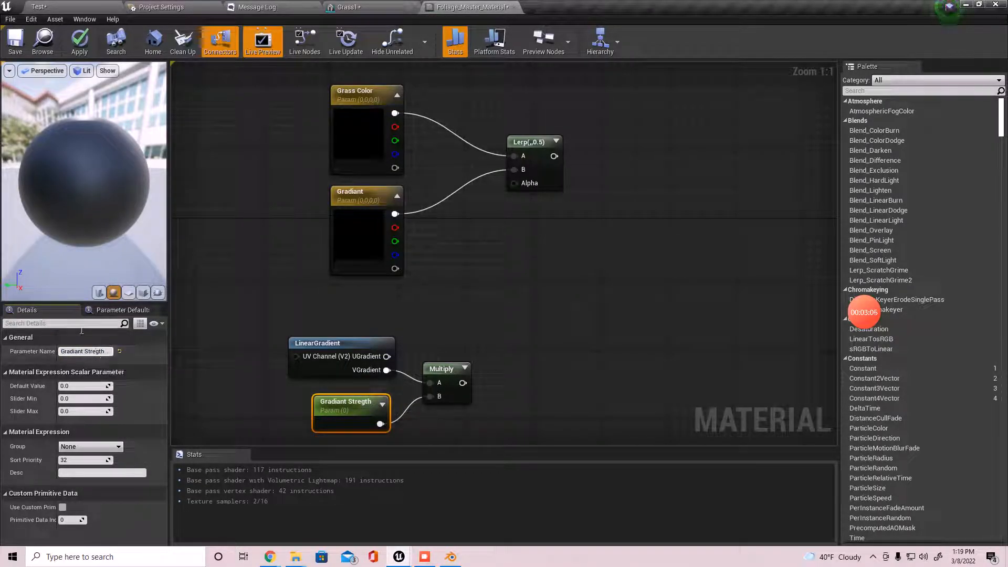
pyautogui.write('n')
pyautogui.press('Return')
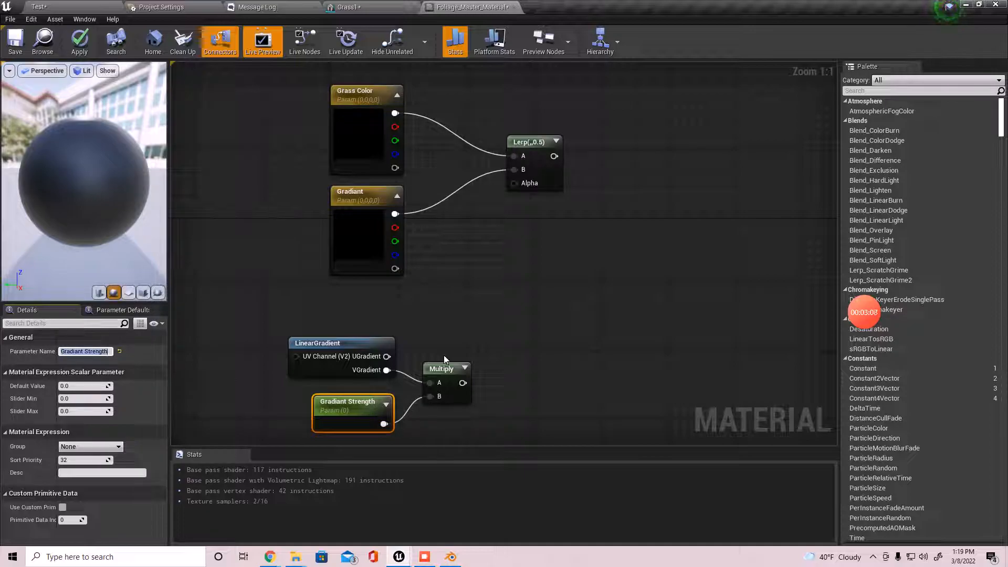
pyautogui.moveTo(353, 423); pyautogui.dragTo(353, 415)
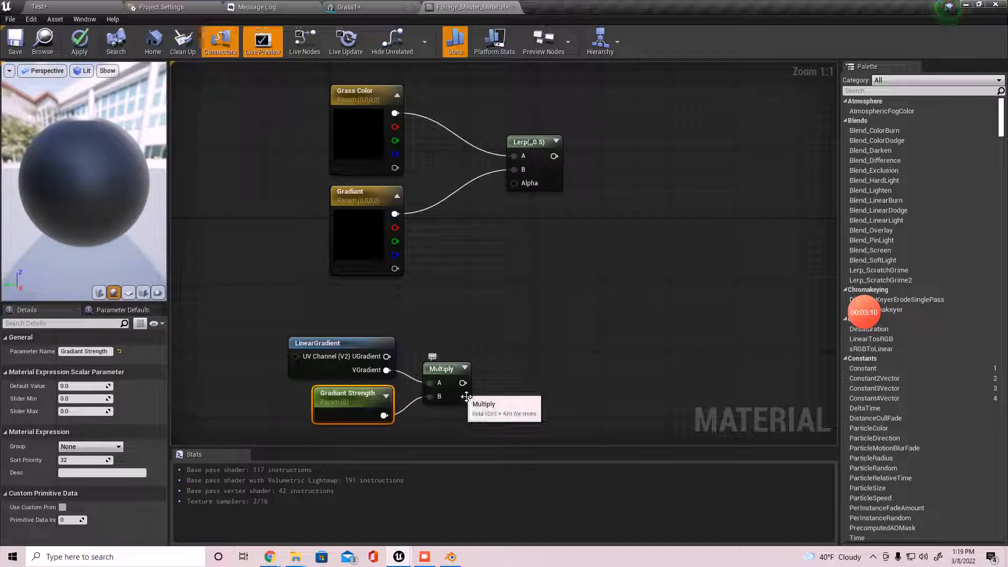
# Add a Saturate node fed by the Multiply output and connect its result to the Lerp node's Alpha input
pyautogui.moveTo(462, 383); pyautogui.dragTo(540, 352)
pyautogui.write('saturate')
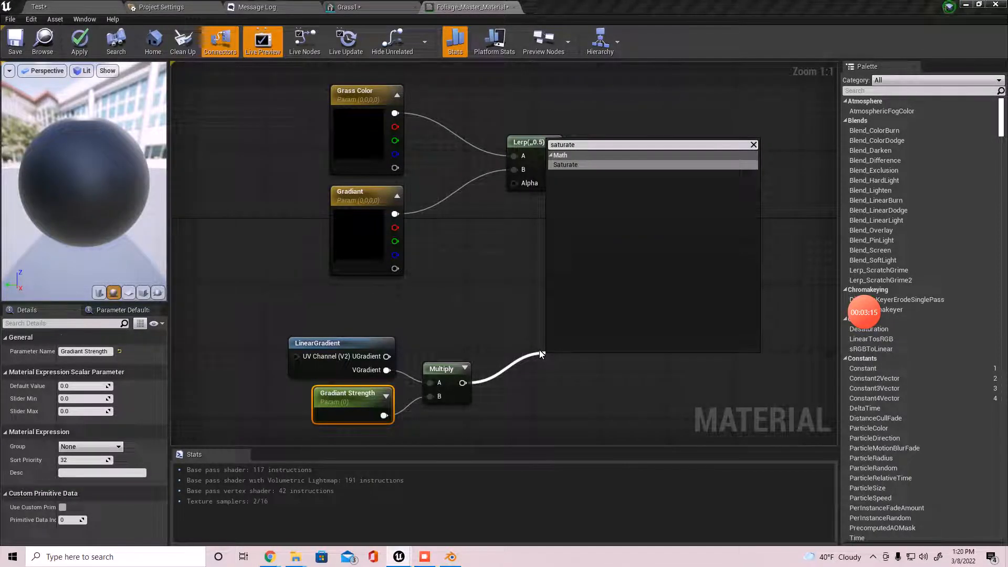
pyautogui.press('Return')
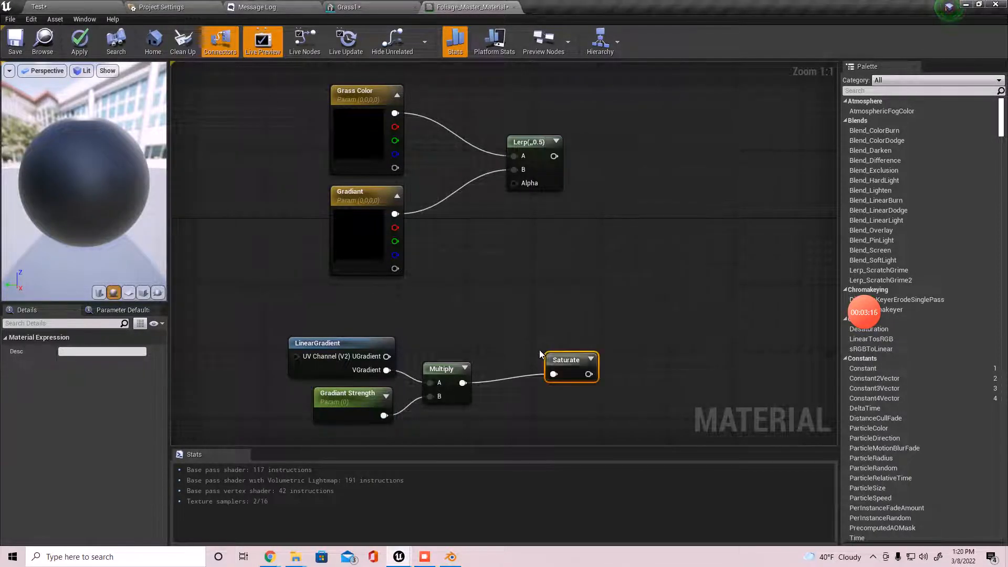
pyautogui.moveTo(575, 355); pyautogui.dragTo(535, 356)
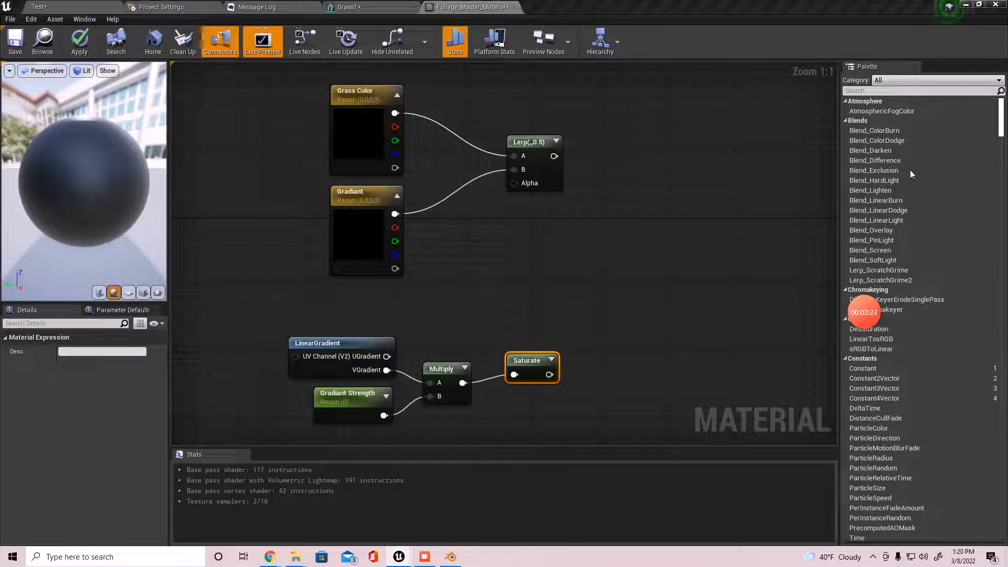
pyautogui.moveTo(549, 374); pyautogui.dragTo(569, 151)
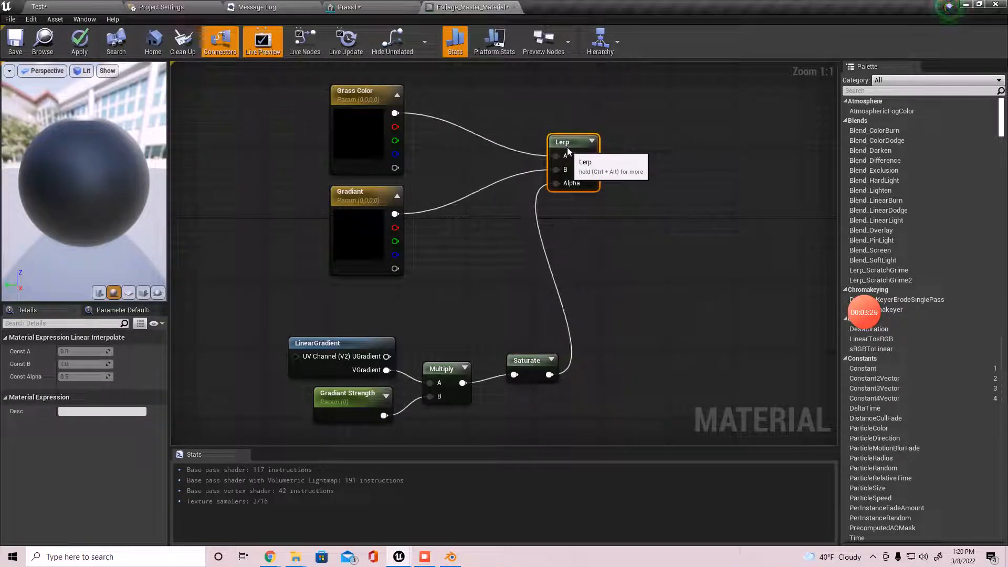
# Move the LinearGradient, Gradiant Strength, Multiply and Saturate nodes together farther below the colour parameters
pyautogui.moveTo(542, 311); pyautogui.dragTo(564, 206, button='right')
pyautogui.moveTo(279, 321); pyautogui.dragTo(563, 227)
pyautogui.moveTo(496, 340); pyautogui.dragTo(455, 375)
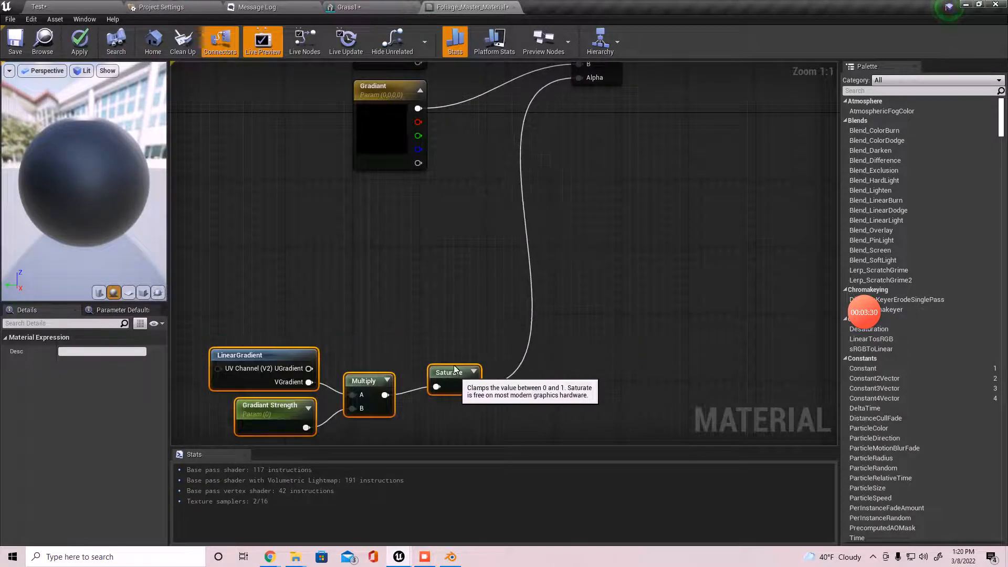
# Duplicate the Gradiant parameter, place the copy directly beneath it and rename the copy Variant Color
pyautogui.moveTo(415, 248); pyautogui.dragTo(439, 308, button='right')
pyautogui.moveTo(444, 259); pyautogui.dragTo(468, 304, button='right')
pyautogui.click(452, 252)
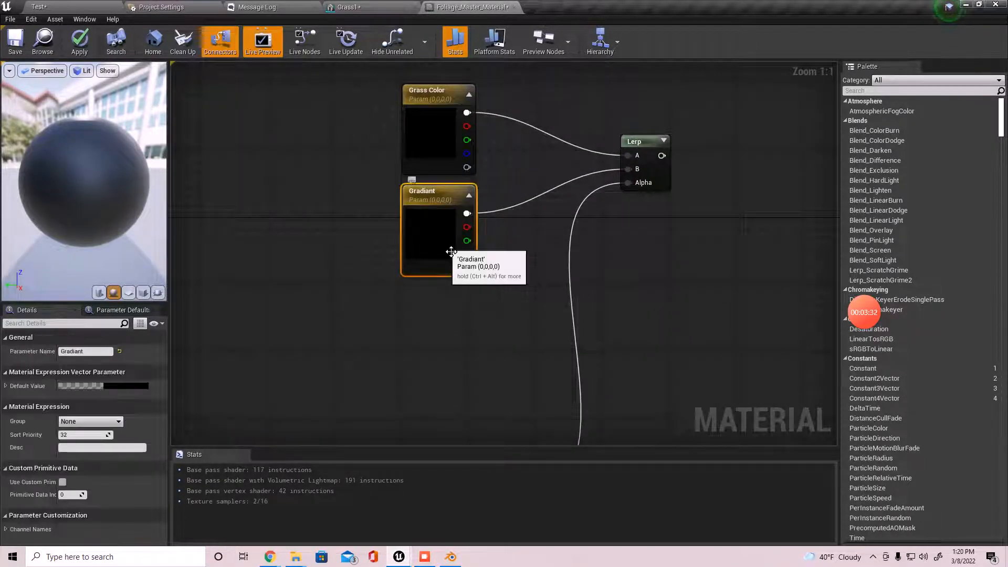
pyautogui.hotkey('ctrl', 'c')
pyautogui.hotkey('ctrl', 'v')
pyautogui.moveTo(495, 339); pyautogui.dragTo(433, 314)
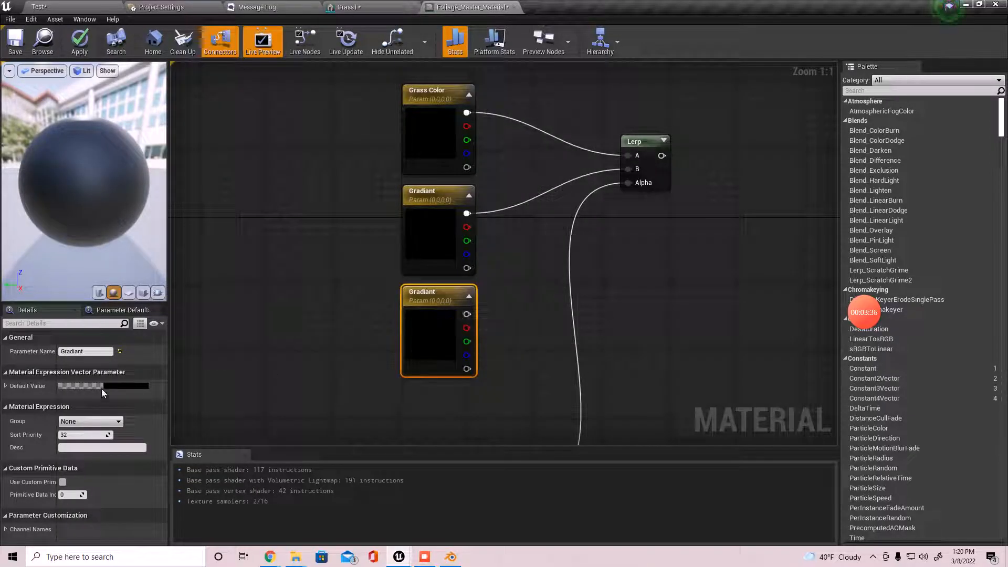
pyautogui.click(62, 352)
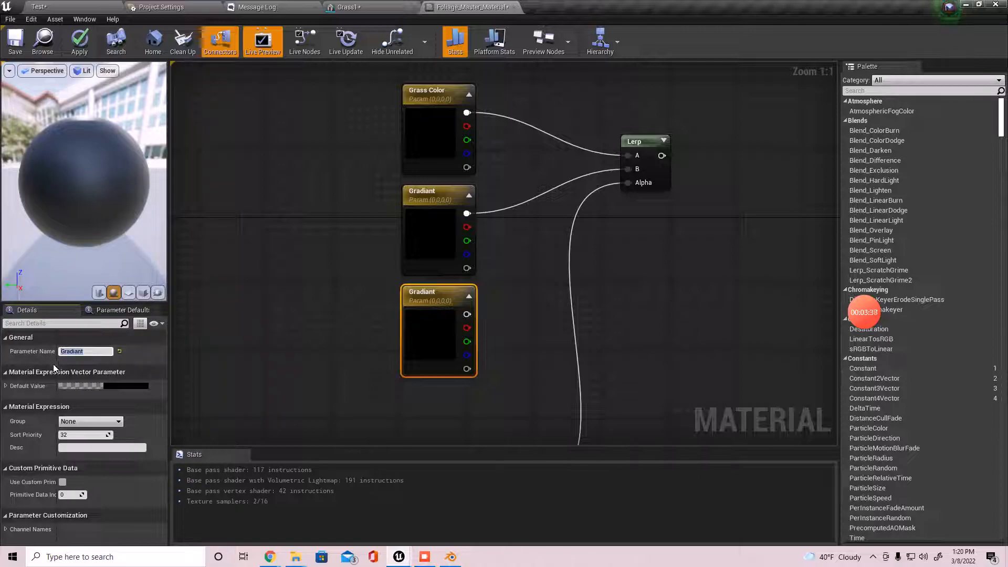
pyautogui.write('Variant Color')
pyautogui.press('Return')
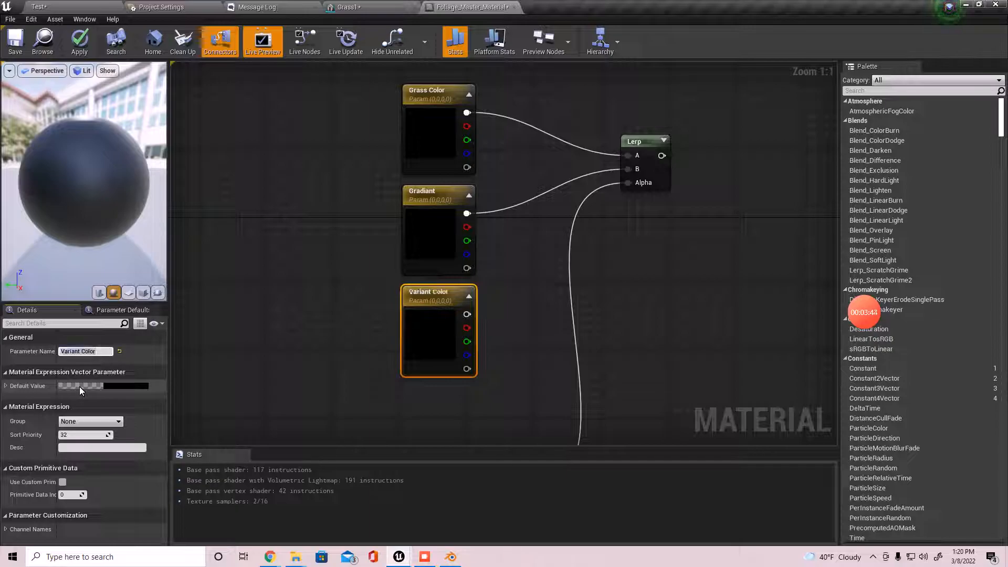
# Add a second LinearInterpolate node with Variant Color connected to its A input and Gradiant to its B input
pyautogui.click(293, 319)
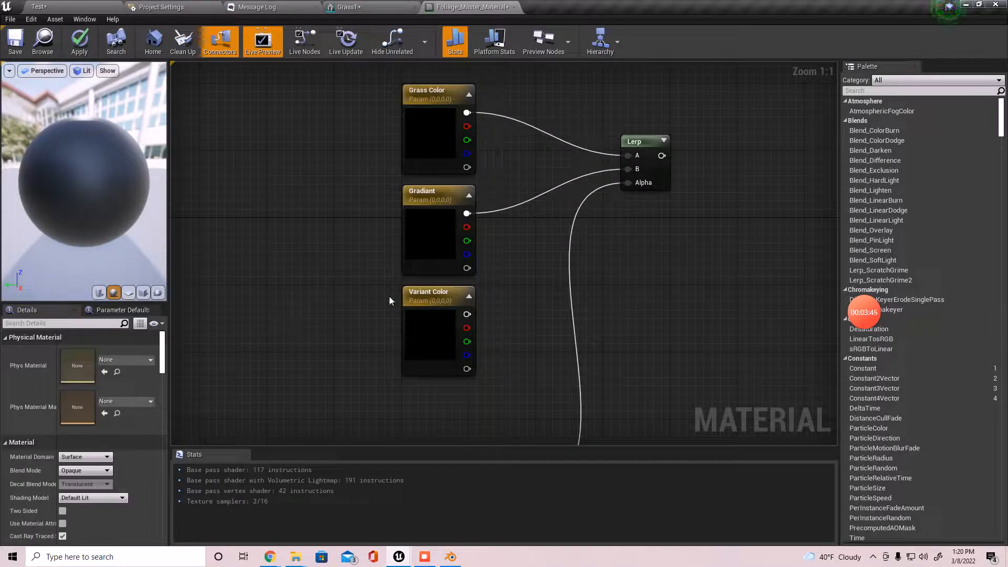
pyautogui.click(446, 310)
pyautogui.moveTo(343, 292); pyautogui.dragTo(328, 320, button='right')
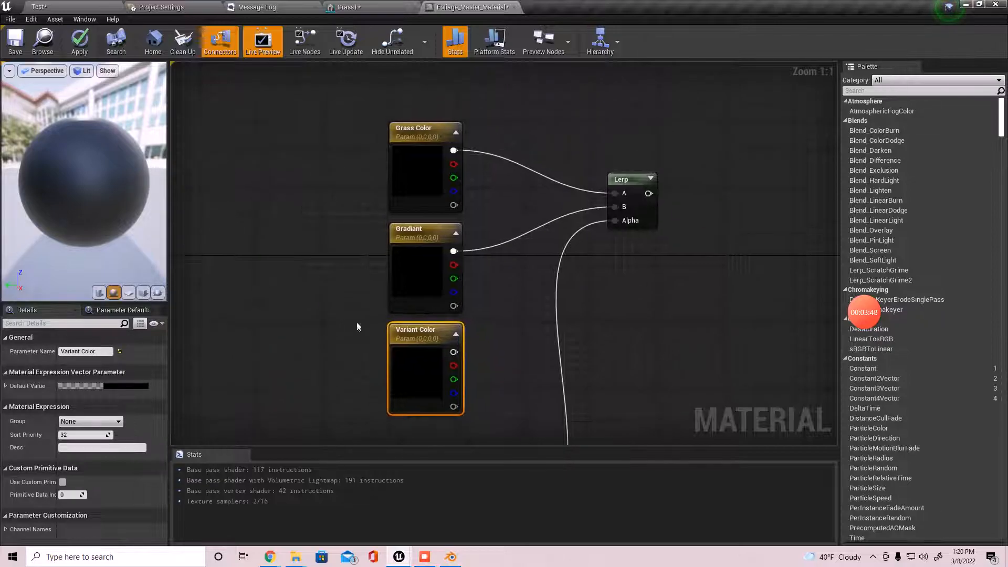
pyautogui.moveTo(454, 352); pyautogui.dragTo(598, 284)
pyautogui.write('lerp')
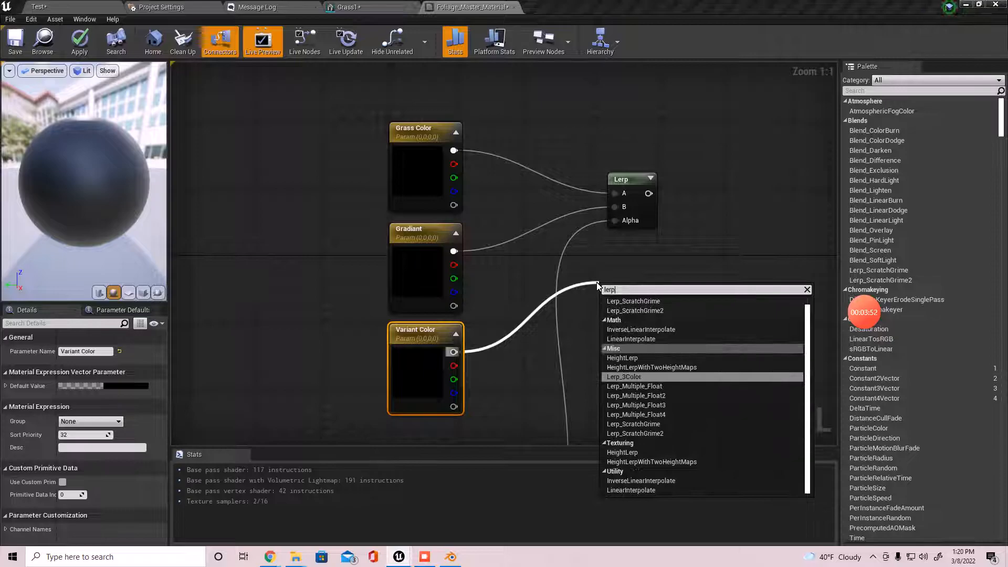
pyautogui.click(618, 338)
pyautogui.moveTo(608, 316); pyautogui.dragTo(453, 252)
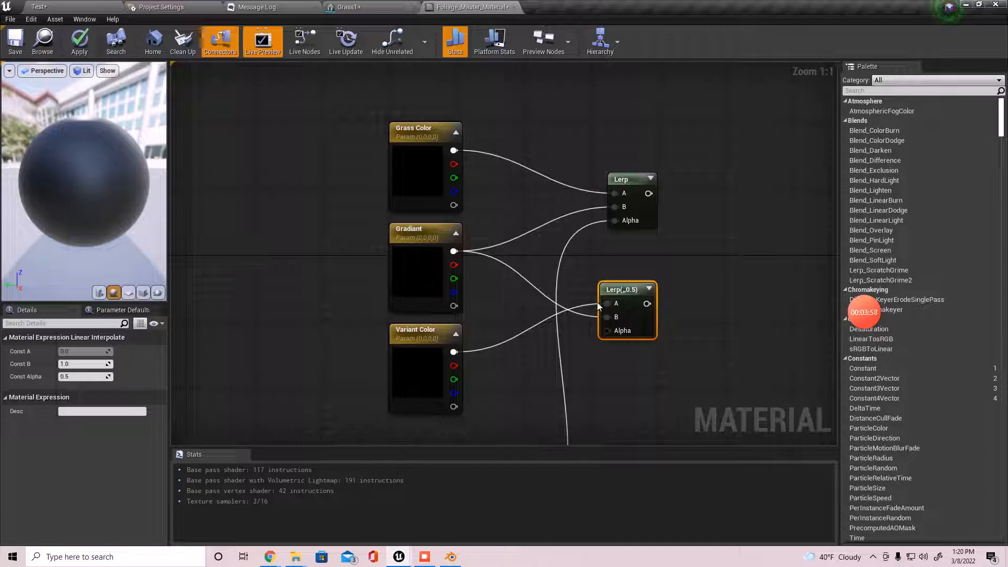
# Place the second Lerp directly beneath the first one and connect its Alpha input to the Saturate output
pyautogui.moveTo(615, 290); pyautogui.dragTo(623, 237)
pyautogui.moveTo(640, 306); pyautogui.dragTo(644, 235, button='right')
pyautogui.moveTo(619, 209); pyautogui.dragTo(512, 261)
pyautogui.moveTo(541, 203); pyautogui.dragTo(545, 418, button='right')
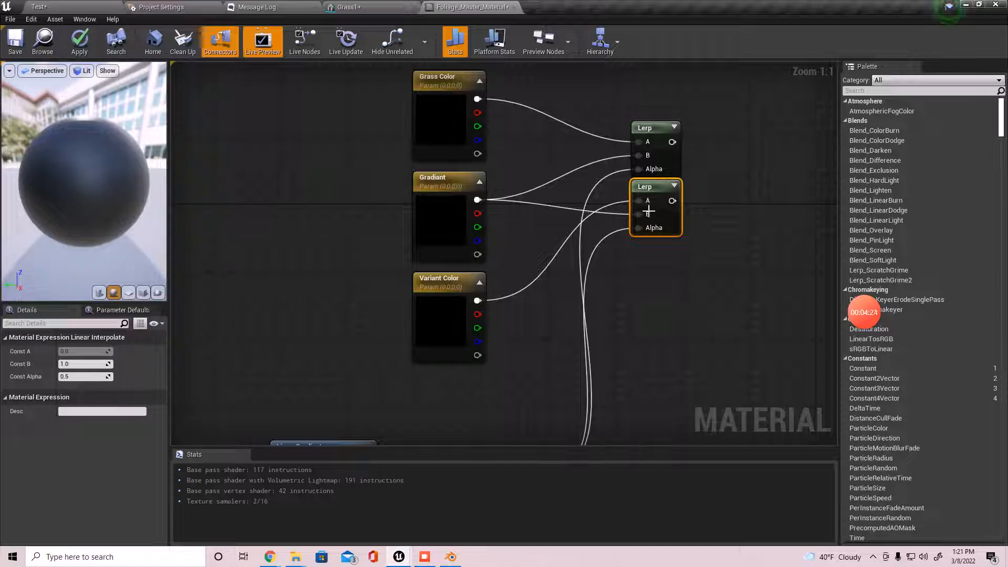
# Move the Foliage_Master_Material result node farther away from the Lerp nodes to free up space between them
pyautogui.scroll(-4, 648, 290)
pyautogui.moveTo(612, 269); pyautogui.dragTo(554, 281, button='right')
pyautogui.moveTo(597, 251); pyautogui.dragTo(540, 320, button='right')
pyautogui.moveTo(766, 286); pyautogui.dragTo(811, 224)
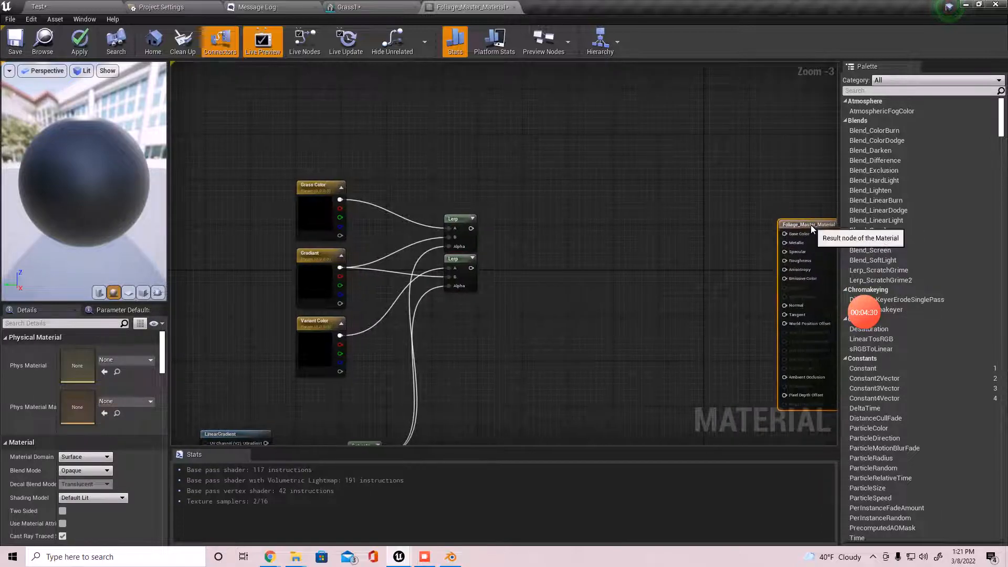
pyautogui.click(583, 276)
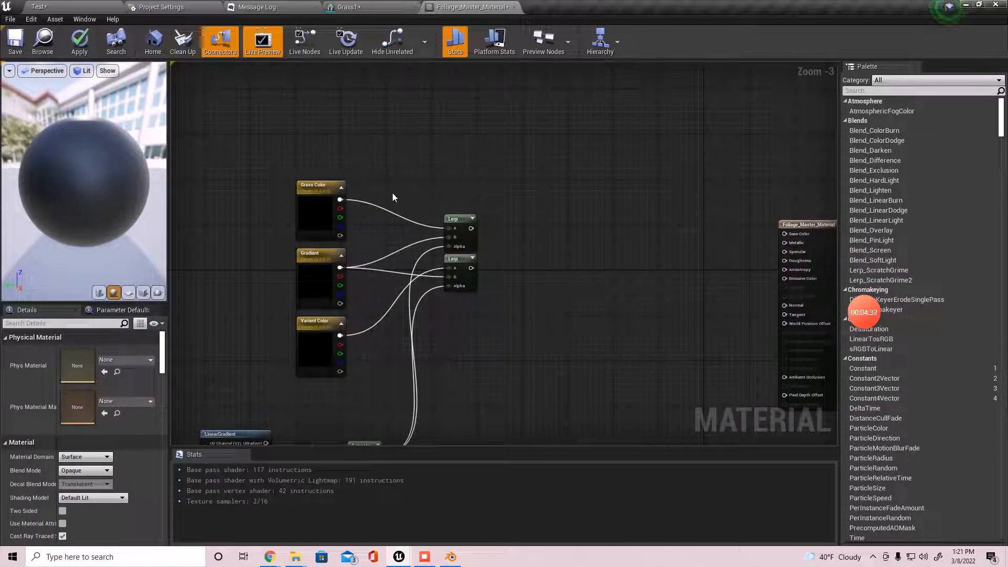
# Add a third LinearInterpolate node taking the upper Lerp in A and the lower Lerp in B, and place it beside them
pyautogui.moveTo(494, 349); pyautogui.dragTo(501, 282, button='right')
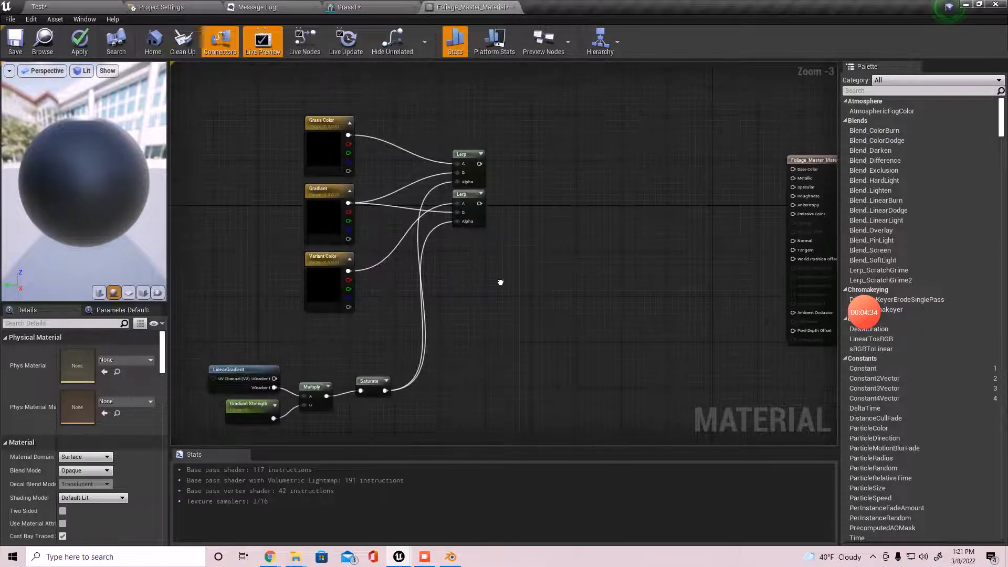
pyautogui.moveTo(479, 164); pyautogui.dragTo(533, 203)
pyautogui.write('lerp')
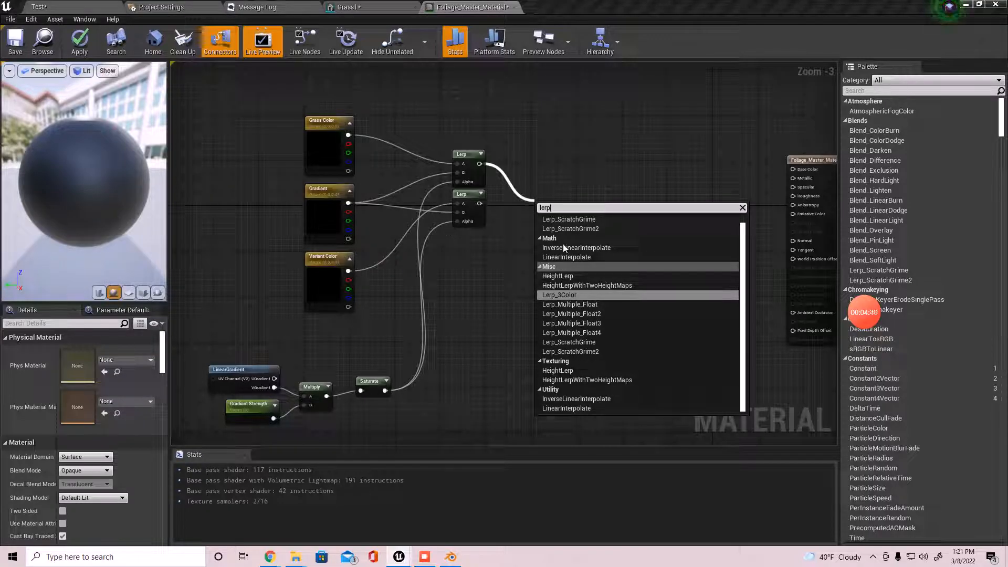
pyautogui.click(572, 257)
pyautogui.moveTo(541, 224); pyautogui.dragTo(480, 204)
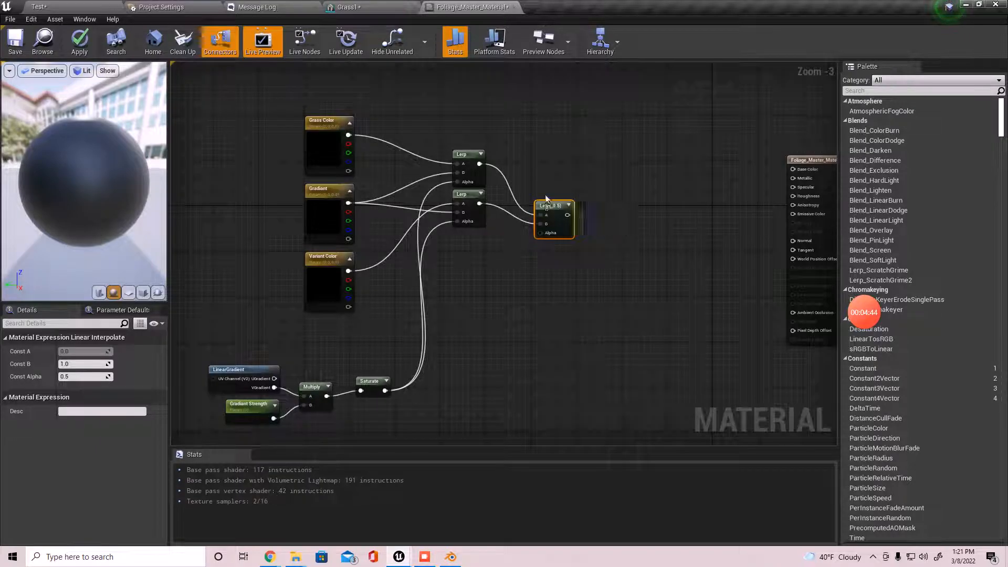
pyautogui.moveTo(546, 203); pyautogui.dragTo(549, 169)
# Add a WorldPosition node to the graph beneath the Gradiant Strength parameter
pyautogui.moveTo(530, 351); pyautogui.dragTo(576, 286, button='right')
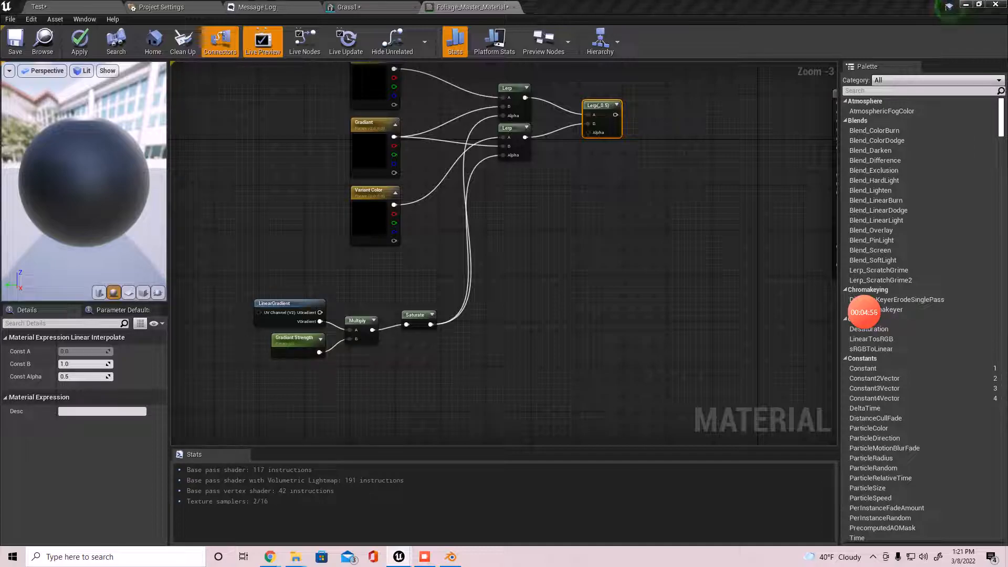
pyautogui.moveTo(565, 249); pyautogui.dragTo(610, 227, button='right')
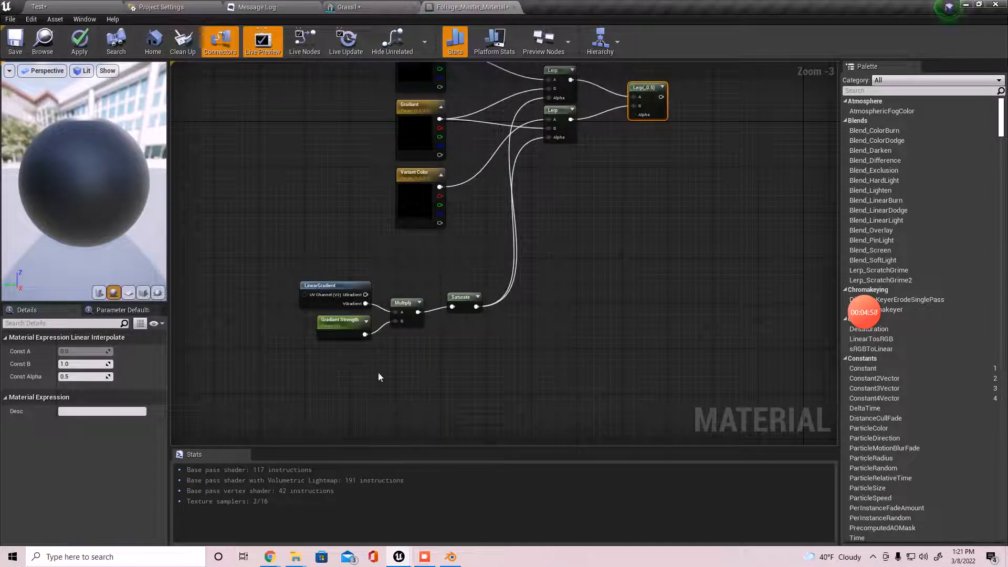
pyautogui.moveTo(447, 358); pyautogui.dragTo(457, 323, button='right')
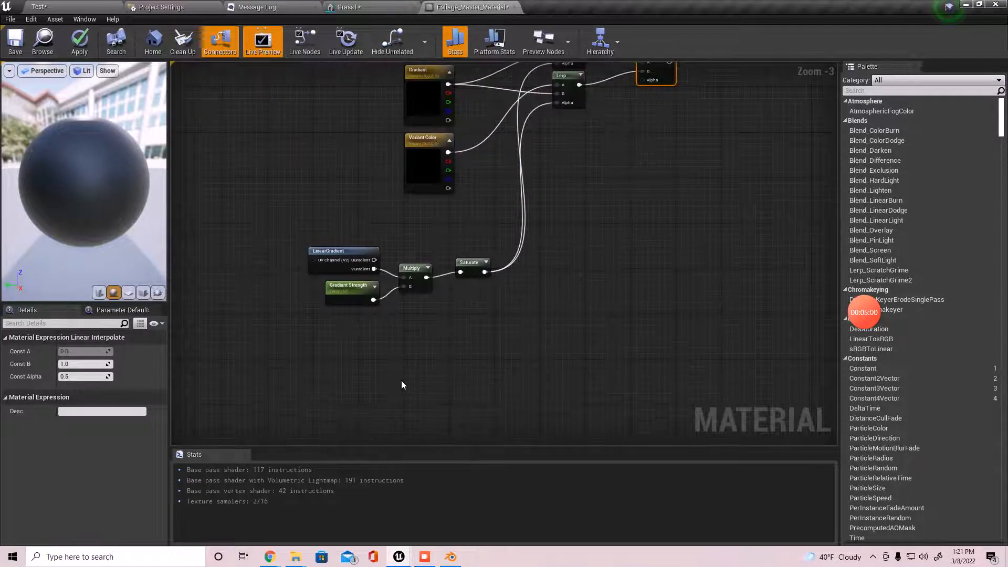
pyautogui.rightClick(382, 380)
pyautogui.rightClick(365, 343)
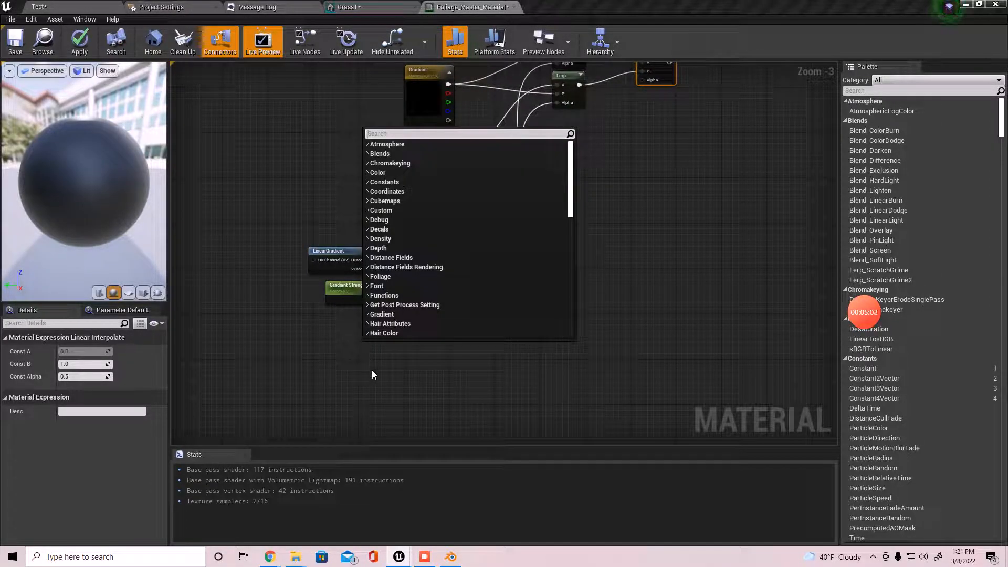
pyautogui.write('worl')
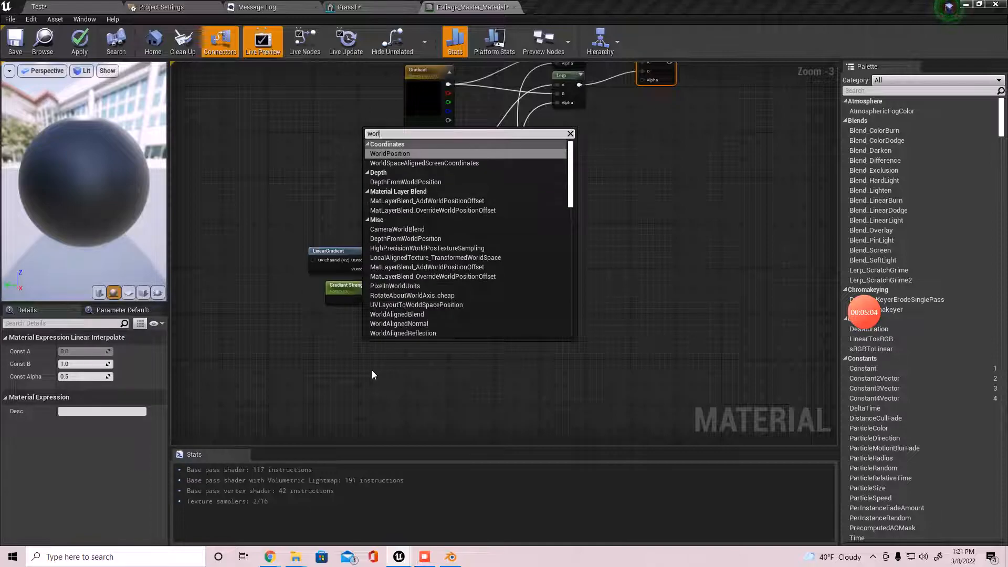
pyautogui.write('dp')
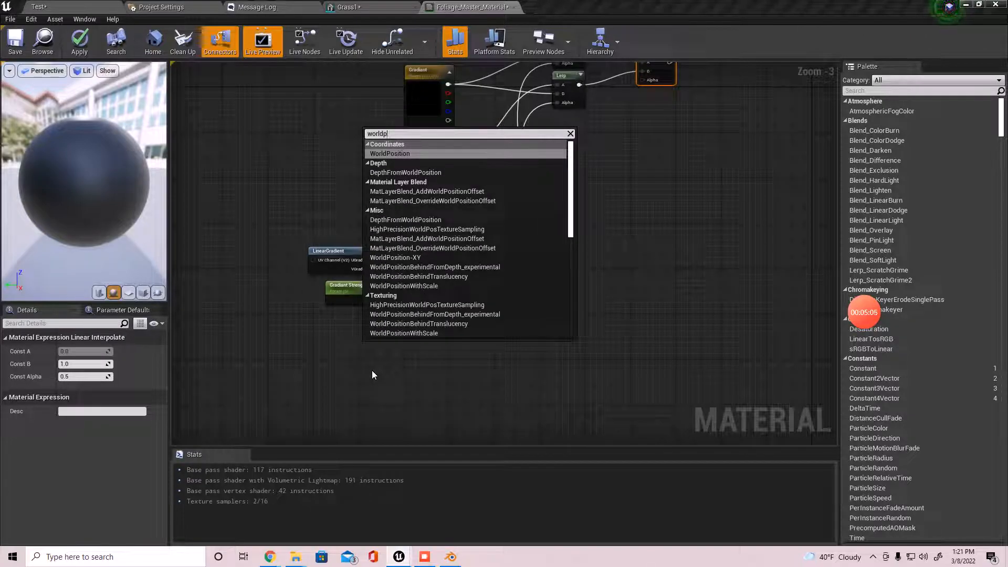
pyautogui.click(404, 154)
# Add a Divide node with Absolute World Position connected to its A input, and place it beside that node
pyautogui.moveTo(406, 350); pyautogui.dragTo(426, 399)
pyautogui.write('divide')
pyautogui.press('Return')
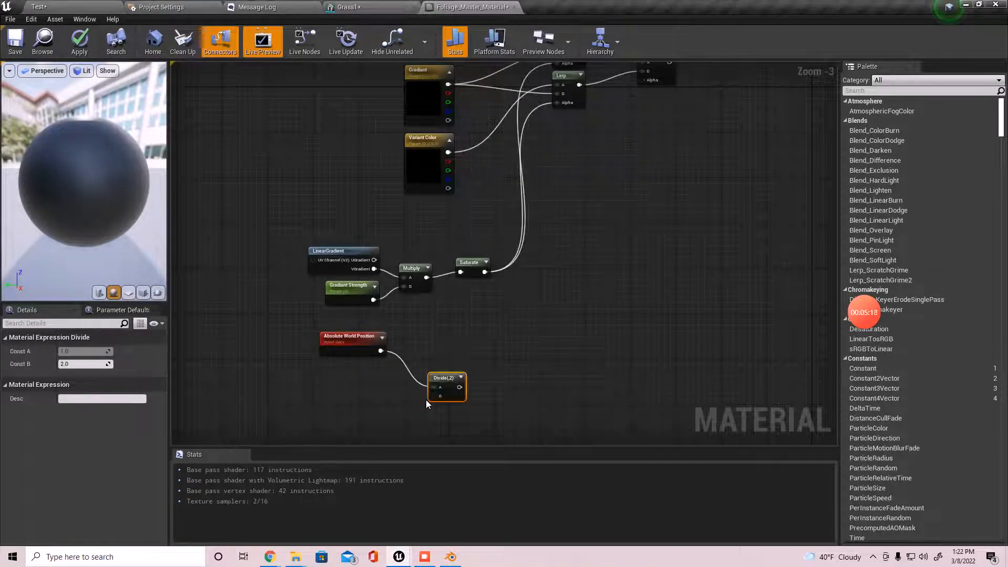
pyautogui.moveTo(458, 396); pyautogui.dragTo(440, 372)
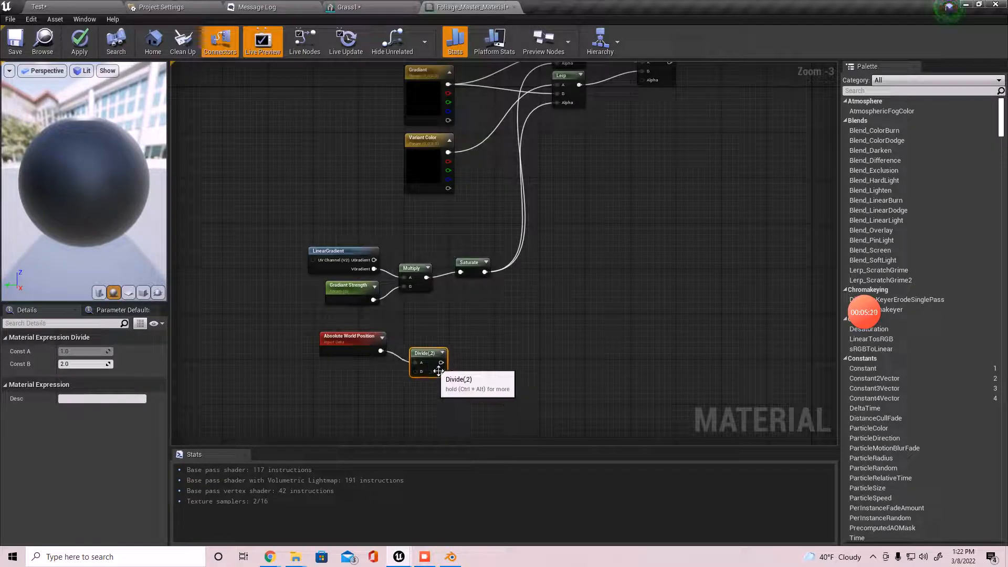
# Promote the Divide node's B input to a parameter named "Variation texture scale" and place it beneath Absolute World Position
pyautogui.rightClick(425, 378)
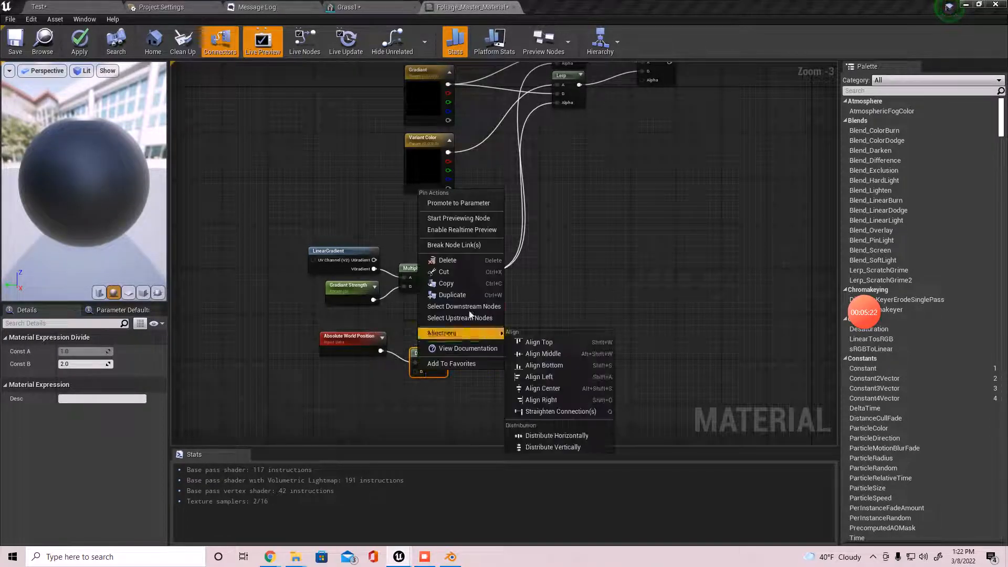
pyautogui.click(474, 204)
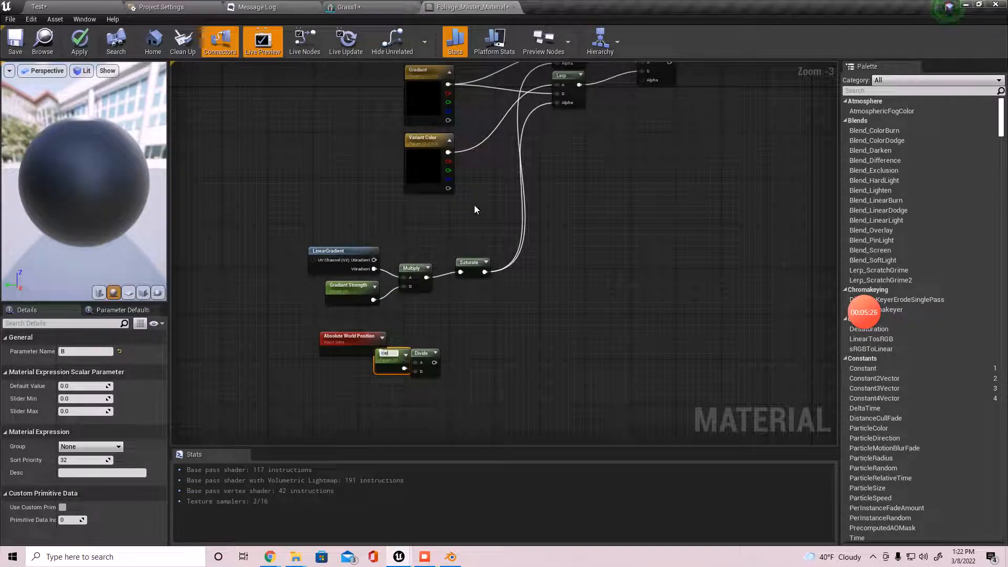
pyautogui.write('Variation texture scale')
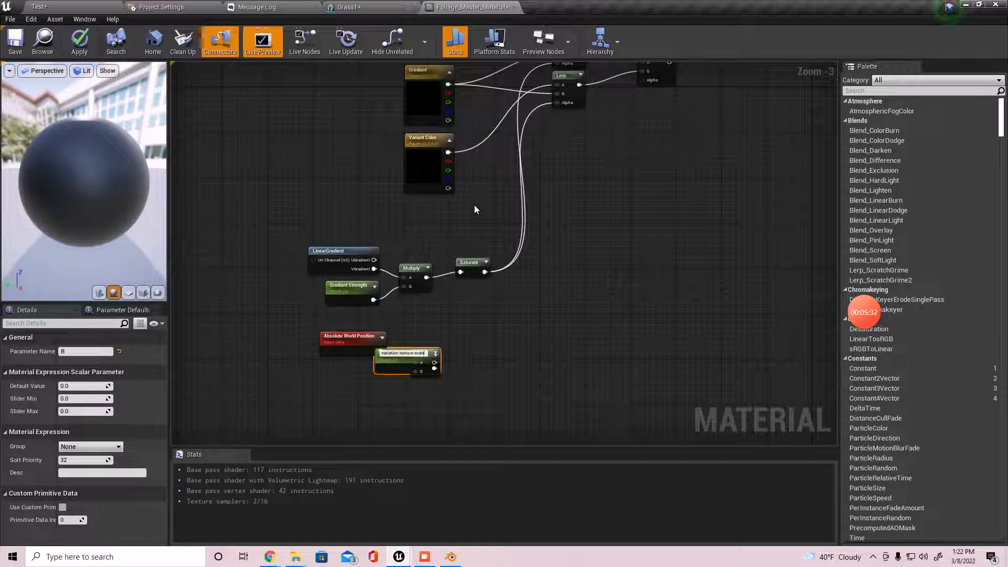
pyautogui.press('Return')
pyautogui.moveTo(384, 351); pyautogui.dragTo(342, 379)
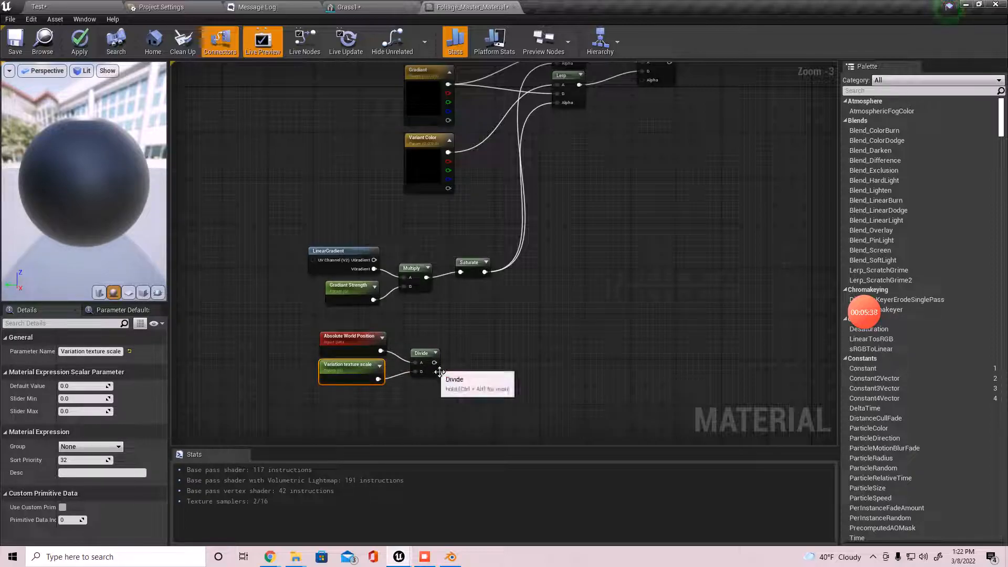
# Add a ComponentMask node for the R and G channels, fed by the Divide node's output
pyautogui.moveTo(434, 362); pyautogui.dragTo(500, 369)
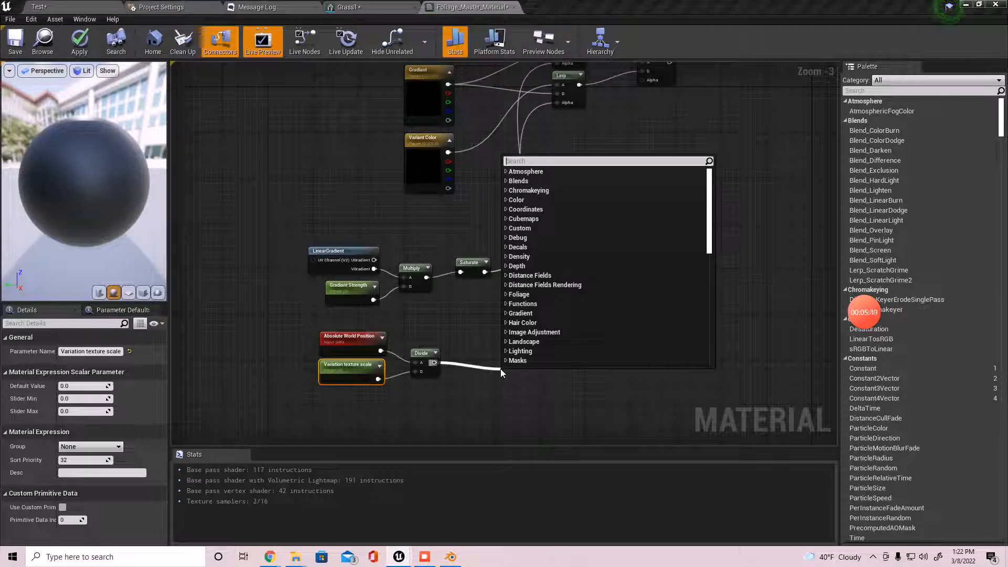
pyautogui.write('mask')
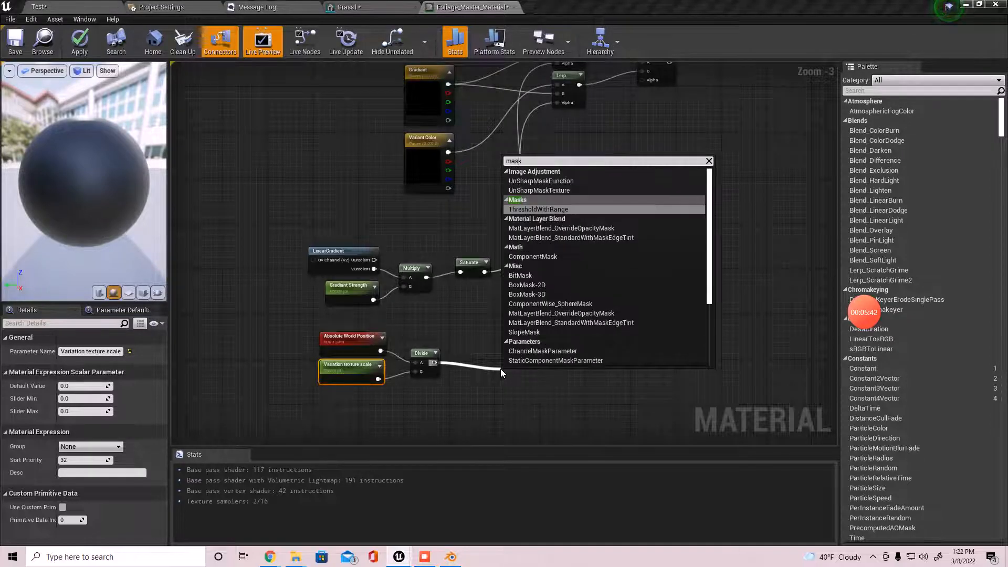
pyautogui.click(537, 255)
pyautogui.scroll(3, 530, 366)
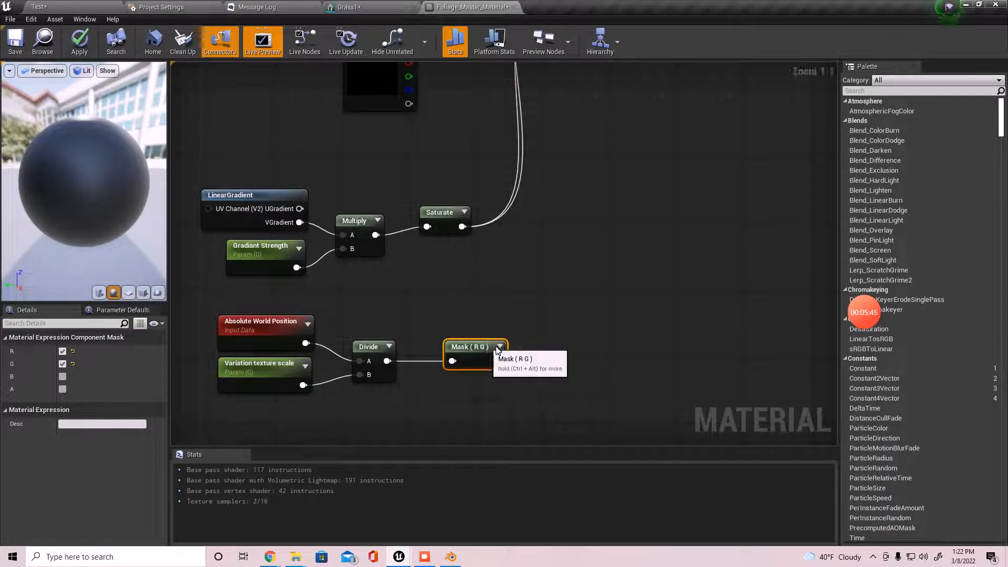
# Add a TextureSample node with the Mask (R G) output connected to its UVs, and line it up beside the mask
pyautogui.moveTo(499, 361); pyautogui.dragTo(554, 364)
pyautogui.write('text')
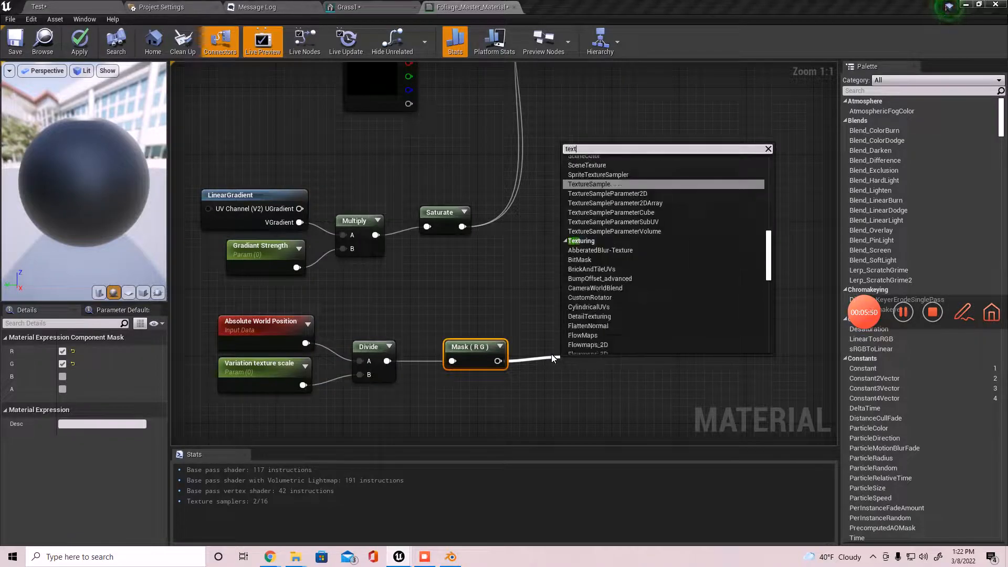
pyautogui.write('ure')
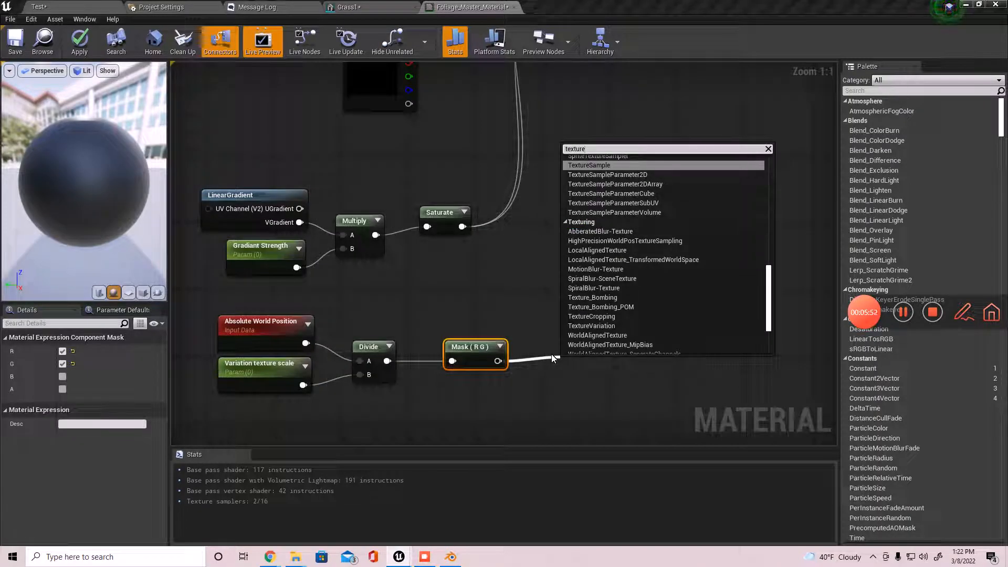
pyautogui.press('Return')
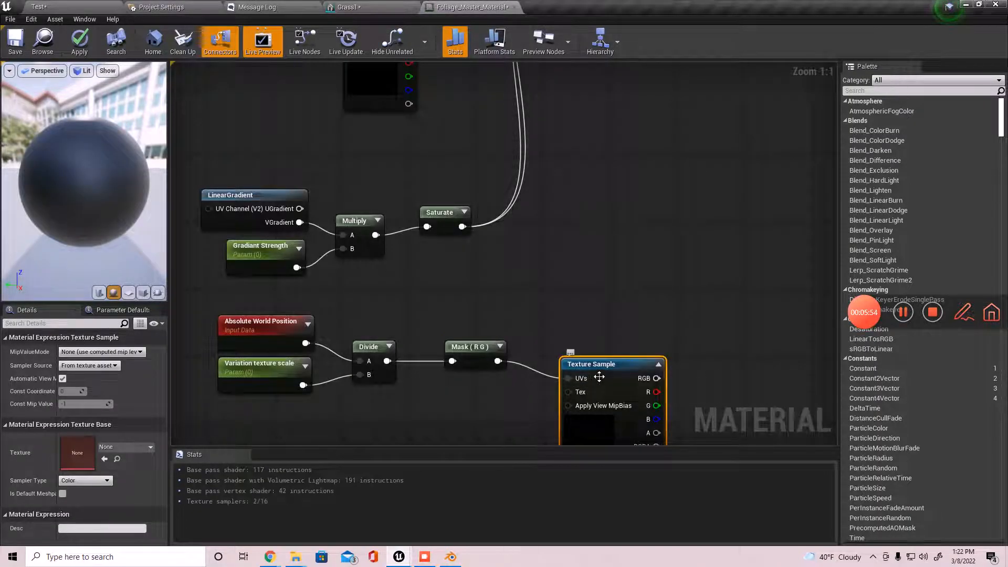
pyautogui.moveTo(595, 369); pyautogui.dragTo(588, 351)
# Connect the Texture Sample's RGB output to the Alpha input of the third Lerp, which combines the other two
pyautogui.moveTo(585, 318); pyautogui.dragTo(552, 297, button='right')
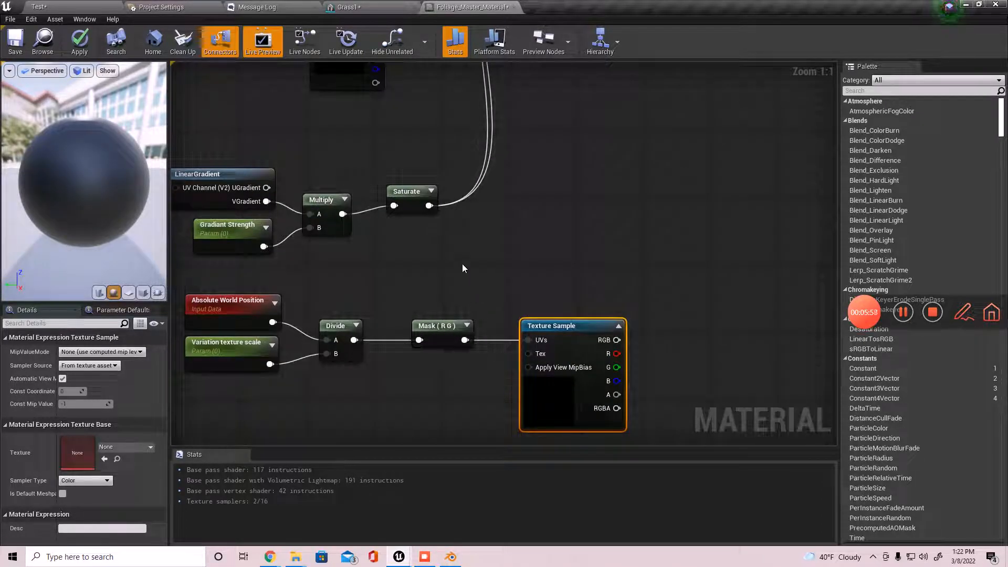
pyautogui.moveTo(463, 264); pyautogui.dragTo(492, 338, button='right')
pyautogui.scroll(-2, 494, 291)
pyautogui.moveTo(501, 269); pyautogui.dragTo(482, 324, button='right')
pyautogui.moveTo(581, 414); pyautogui.dragTo(577, 355, button='right')
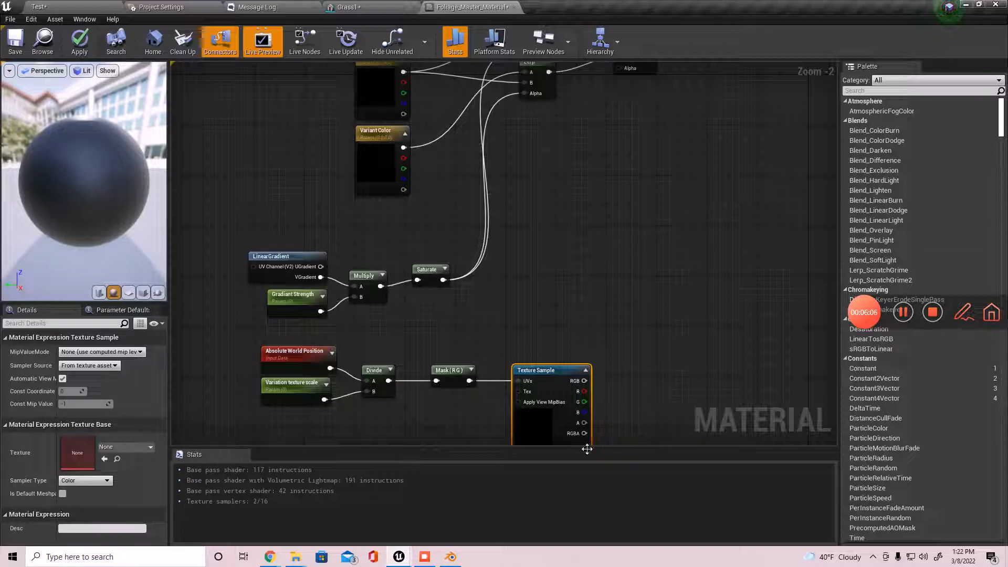
pyautogui.moveTo(584, 381); pyautogui.dragTo(625, 215)
pyautogui.moveTo(694, 255); pyautogui.dragTo(632, 188, button='right')
pyautogui.scroll(-2, 634, 188)
pyautogui.moveTo(639, 334); pyautogui.dragTo(607, 276, button='right')
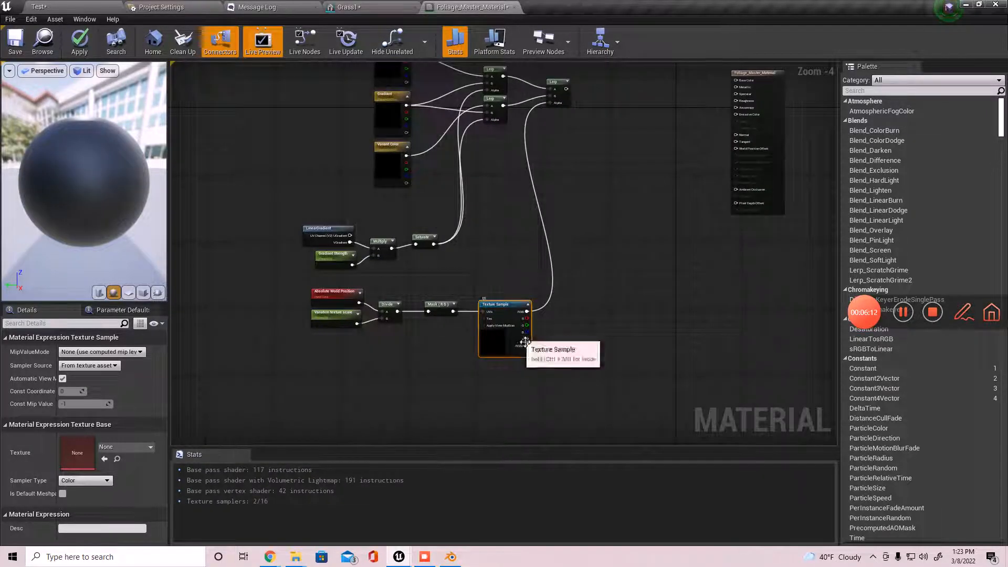
# Assign the T_Perlin_Noise_M texture to the Texture Sample node
pyautogui.click(131, 447)
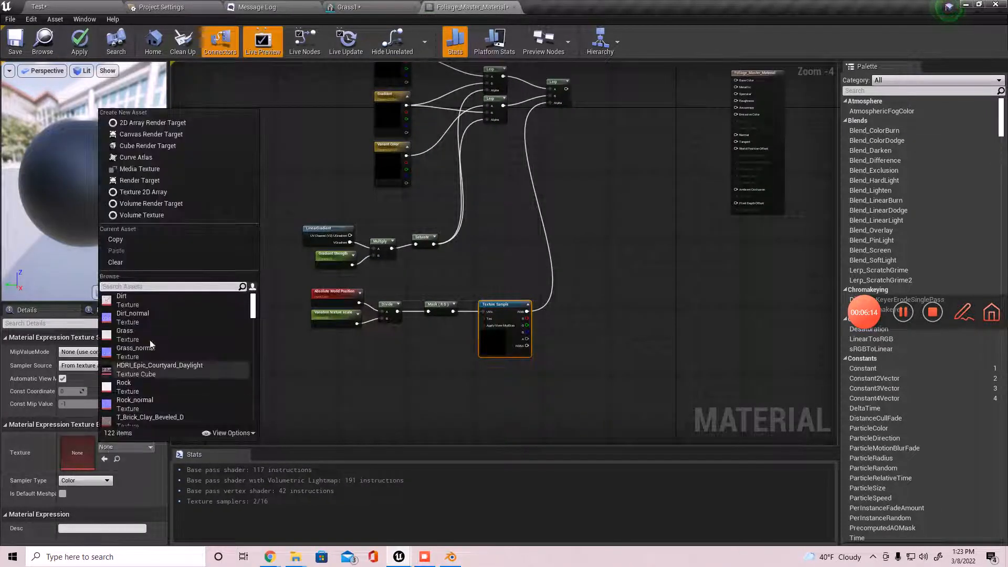
pyautogui.write('perli')
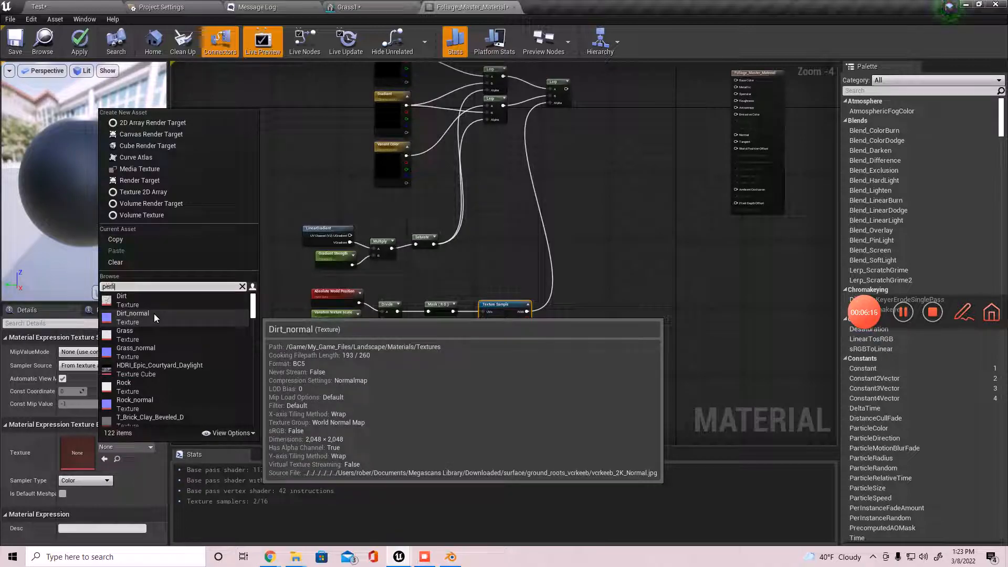
pyautogui.write('n')
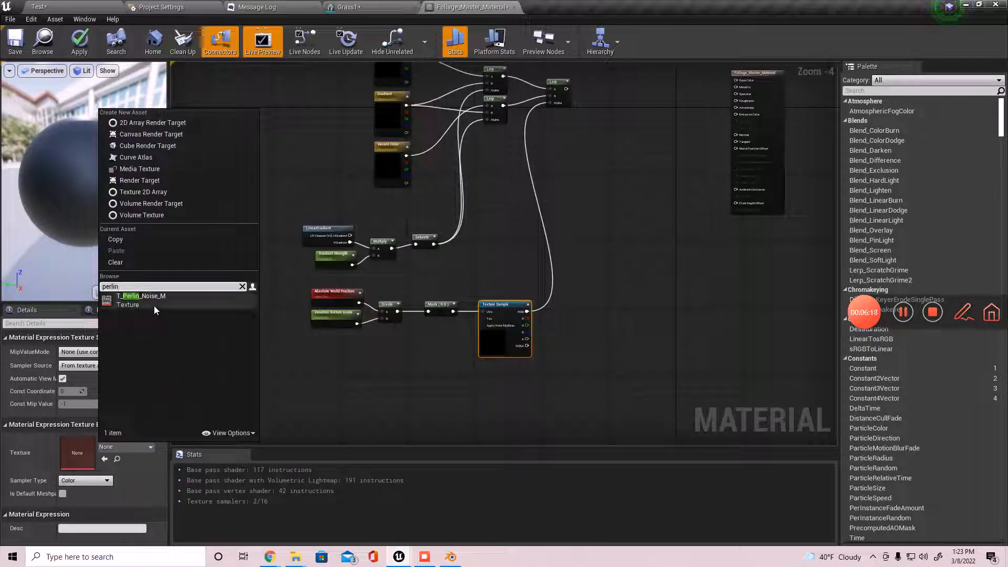
pyautogui.click(156, 301)
# Connect the final Lerp's output to the Base Color input of the Foliage_Master_Material node
pyautogui.moveTo(502, 263); pyautogui.dragTo(453, 263, button='right')
pyautogui.moveTo(441, 227); pyautogui.dragTo(424, 340, button='right')
pyautogui.scroll(4, 440, 232)
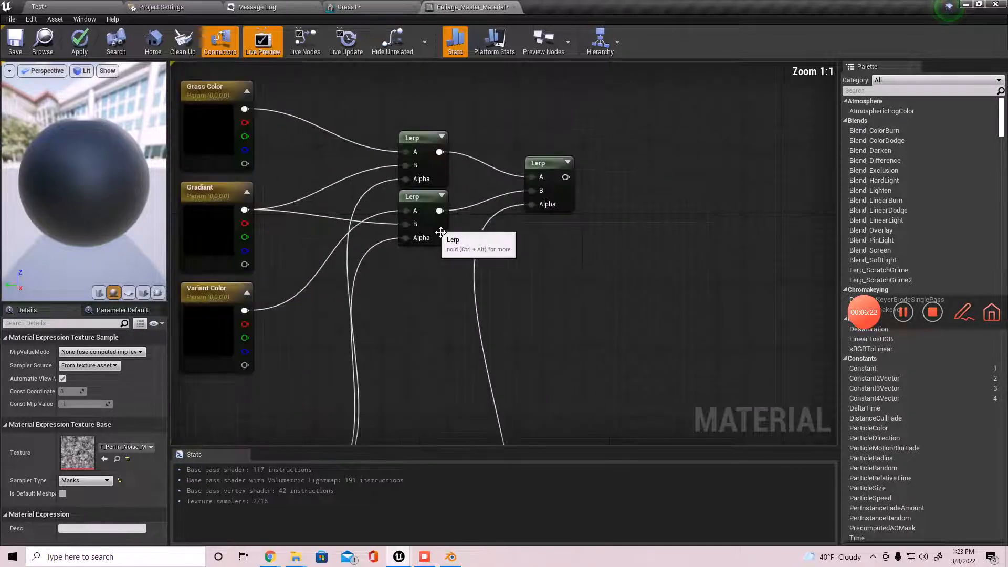
pyautogui.moveTo(441, 232); pyautogui.dragTo(443, 243, button='right')
pyautogui.scroll(-2, 489, 276)
pyautogui.moveTo(496, 278); pyautogui.dragTo(435, 279, button='right')
pyautogui.moveTo(333, 323); pyautogui.dragTo(439, 371, button='right')
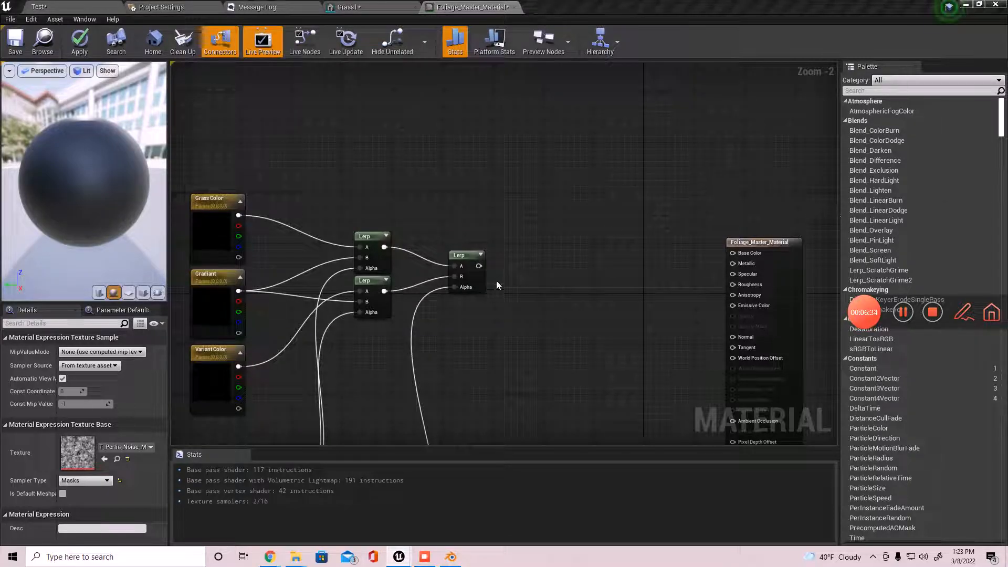
pyautogui.moveTo(479, 266); pyautogui.dragTo(794, 279)
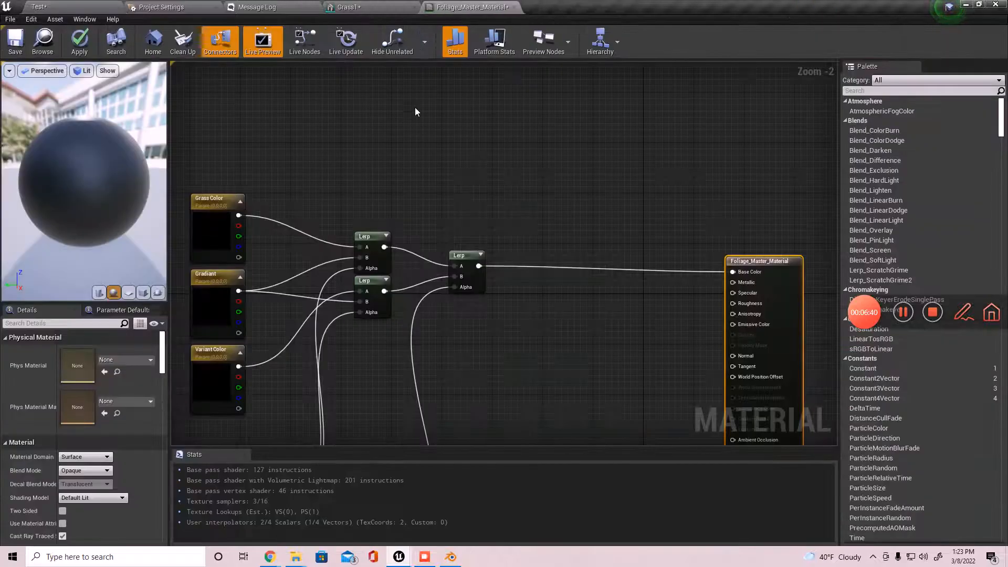
# Set the Grass Color parameter's default to a bright yellow-green with R 0.5704, G 0.890625 and B 0
pyautogui.click(227, 251)
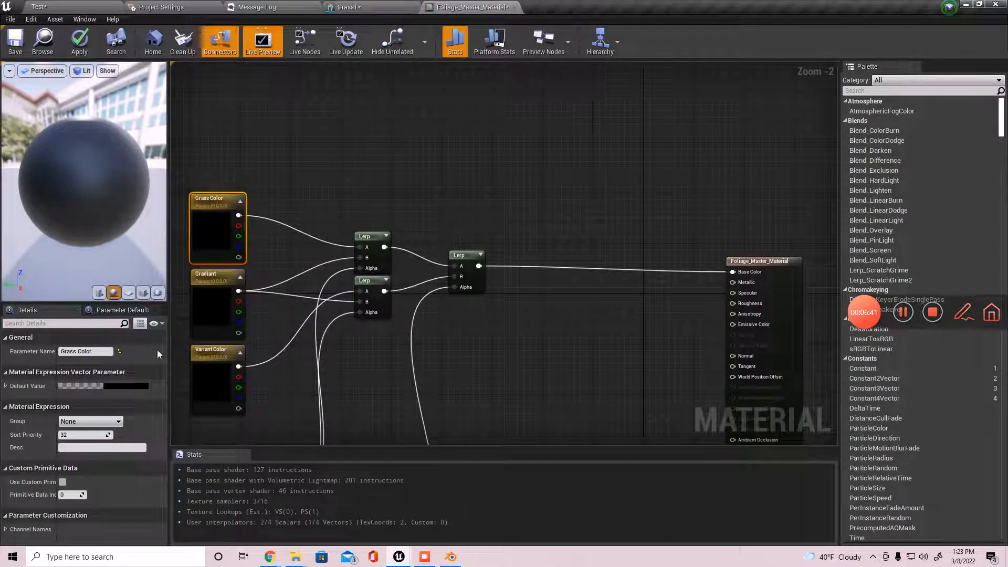
pyautogui.click(138, 387)
pyautogui.click(230, 397)
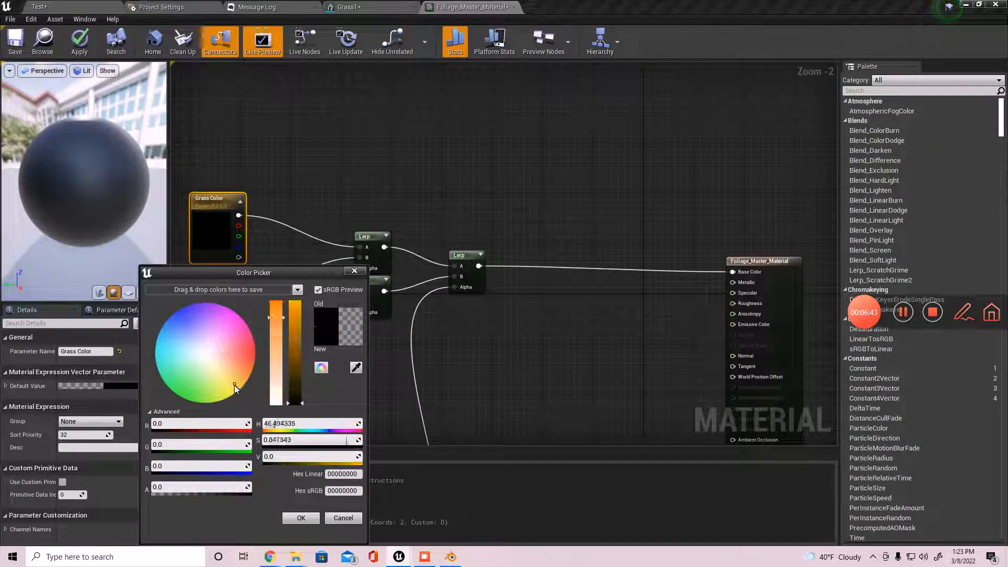
pyautogui.click(213, 403)
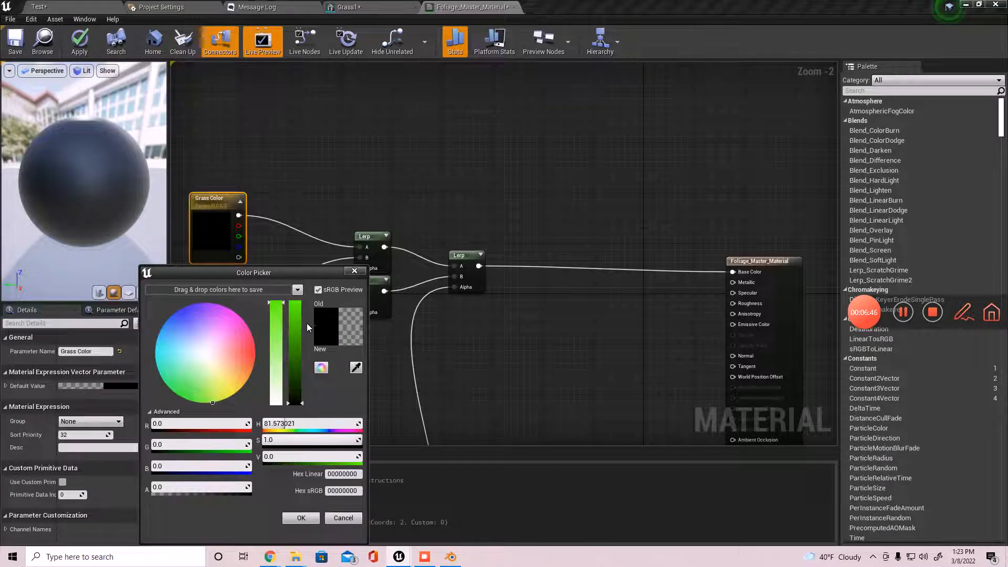
pyautogui.click(295, 313)
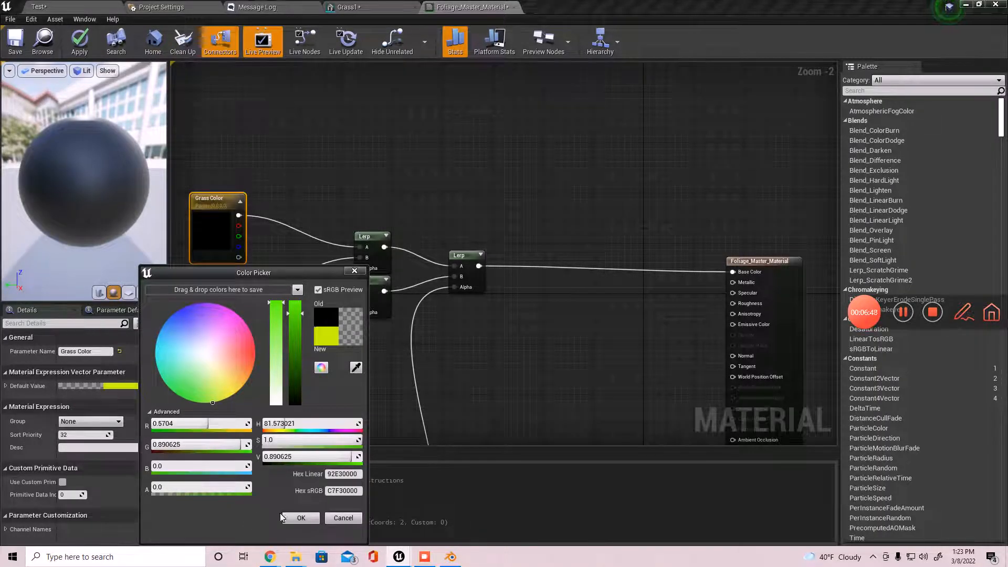
pyautogui.click(283, 518)
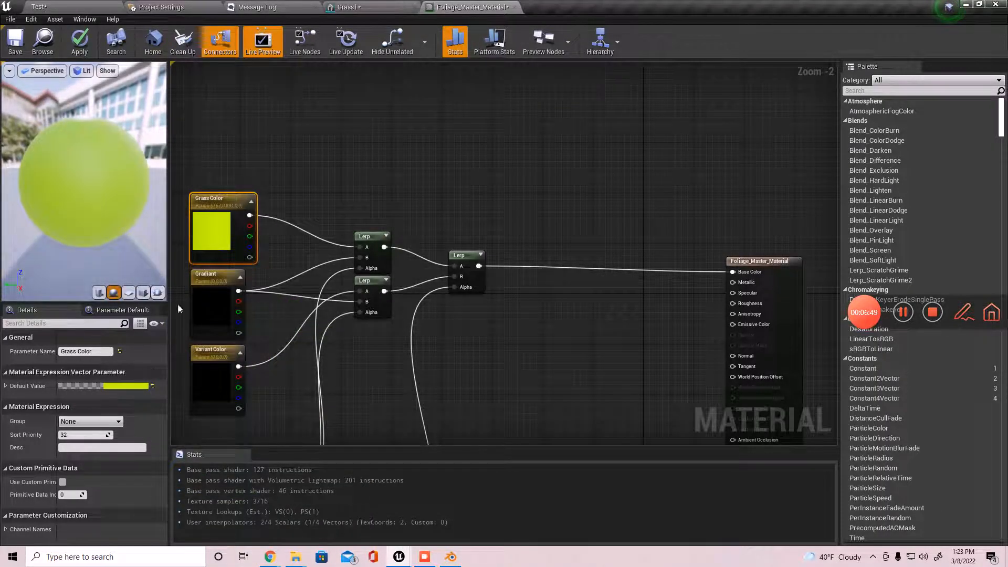
# Set the Gradiant parameter's default value to a fully saturated, medium-brightness green
pyautogui.click(143, 386)
pyautogui.click(181, 394)
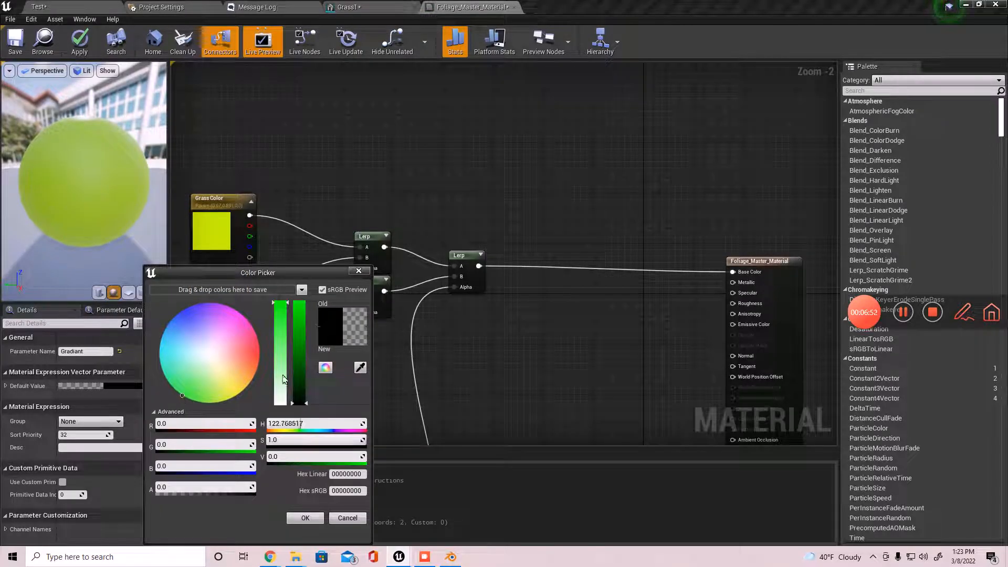
pyautogui.click(294, 353)
pyautogui.click(305, 518)
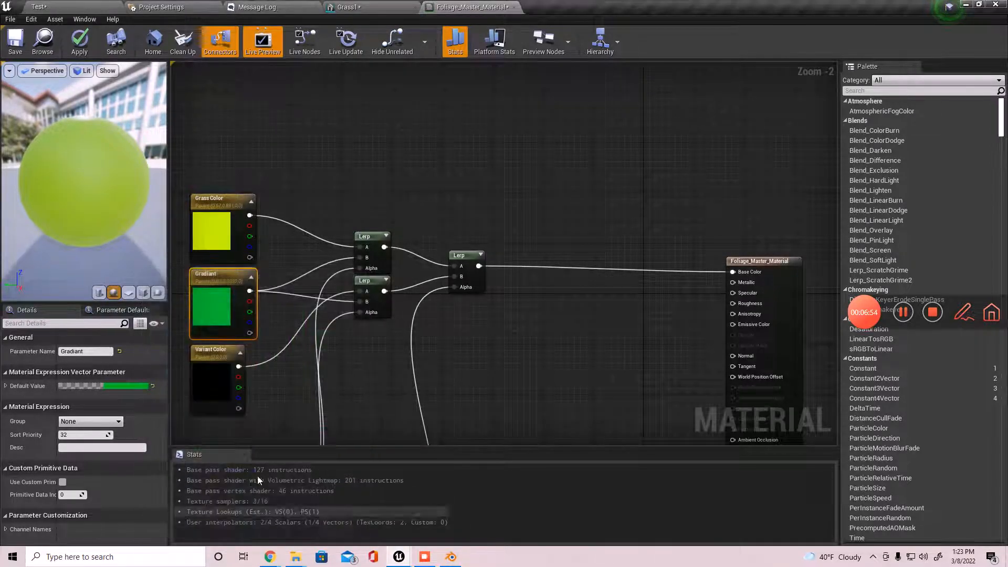
# Set the Variant Color parameter's default to a tan with Hex sRGB D4B89000, and apply the material changes
pyautogui.click(215, 377)
pyautogui.click(136, 385)
pyautogui.moveTo(206, 365)
pyautogui.mouseDown()
pyautogui.moveTo(244, 363)
pyautogui.moveTo(229, 368)
pyautogui.mouseUp()
pyautogui.click(288, 336)
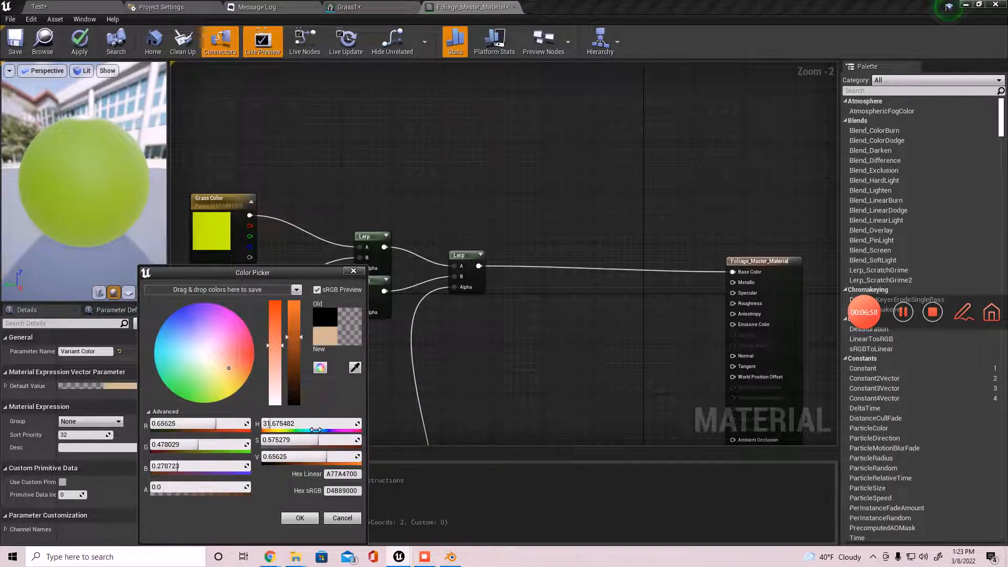
pyautogui.click(300, 518)
pyautogui.moveTo(364, 399); pyautogui.dragTo(449, 297, button='right')
pyautogui.click(82, 42)
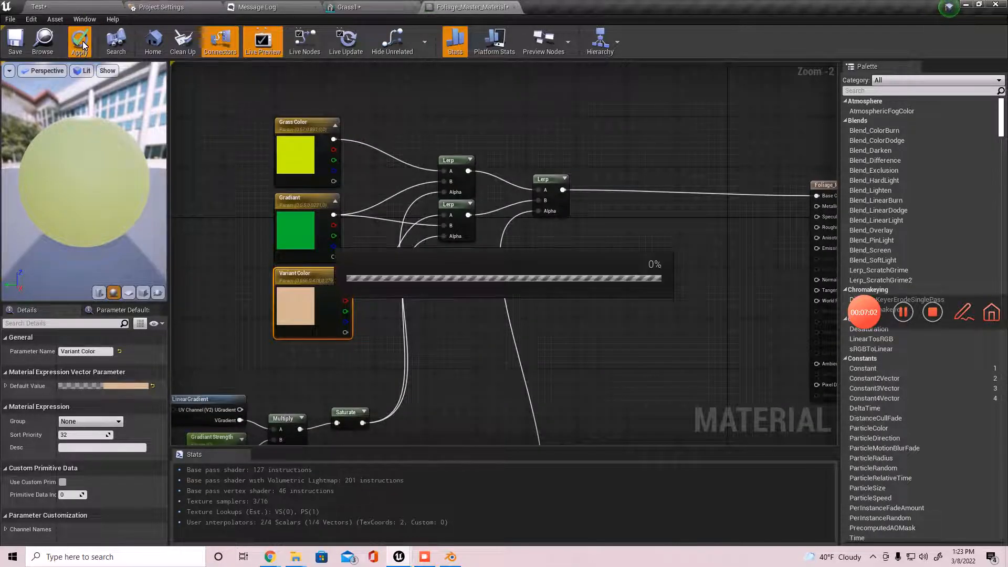
# Create a material instance of Foliage_Master_Material in the Foliage Materials folder and name it Grass1_Inst
pyautogui.click(38, 7)
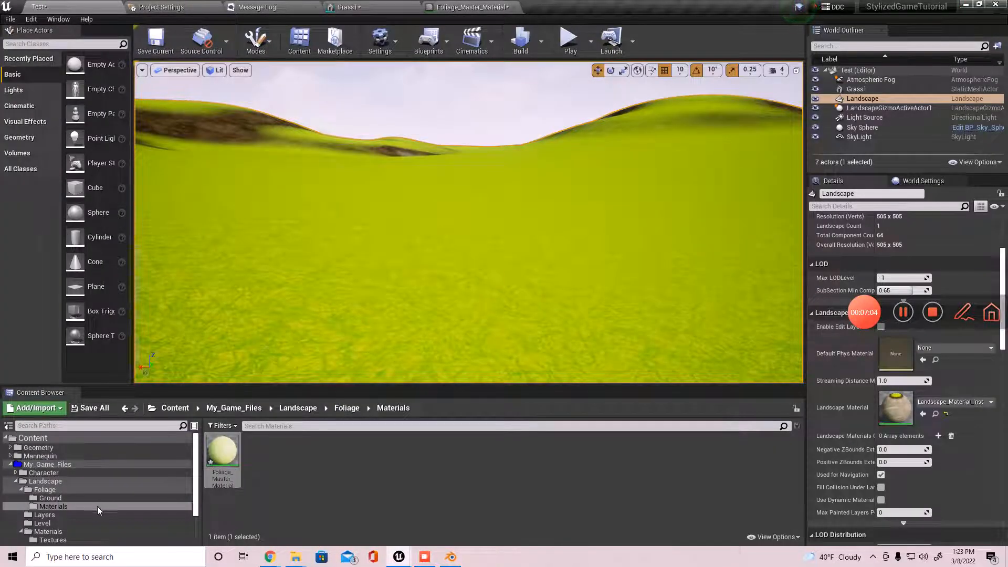
pyautogui.click(368, 12)
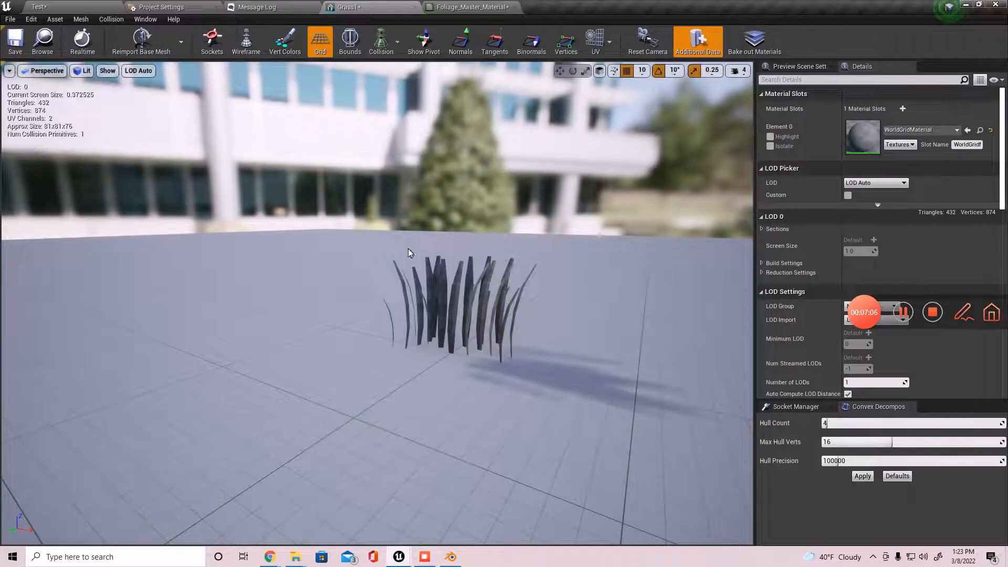
pyautogui.click(47, 6)
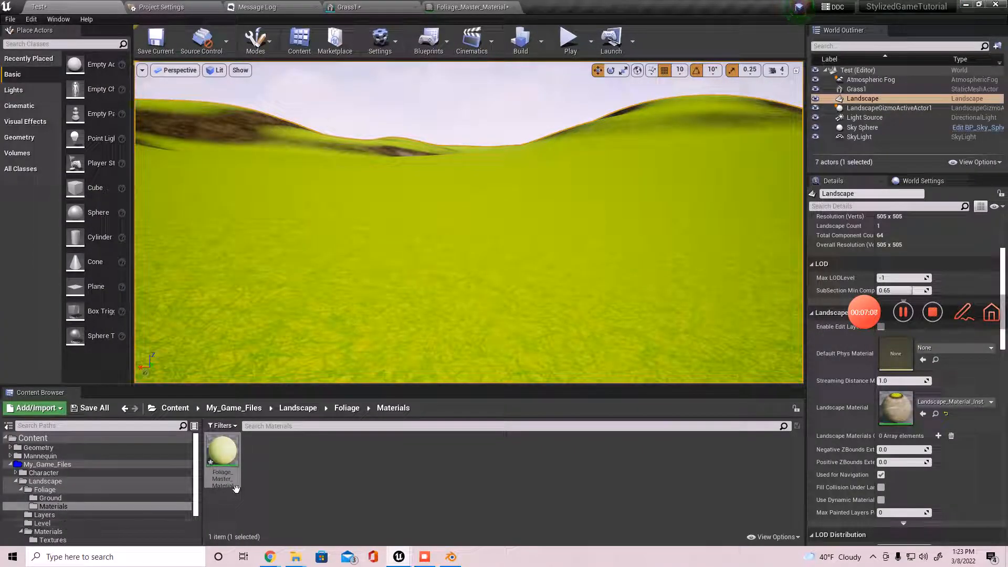
pyautogui.rightClick(236, 468)
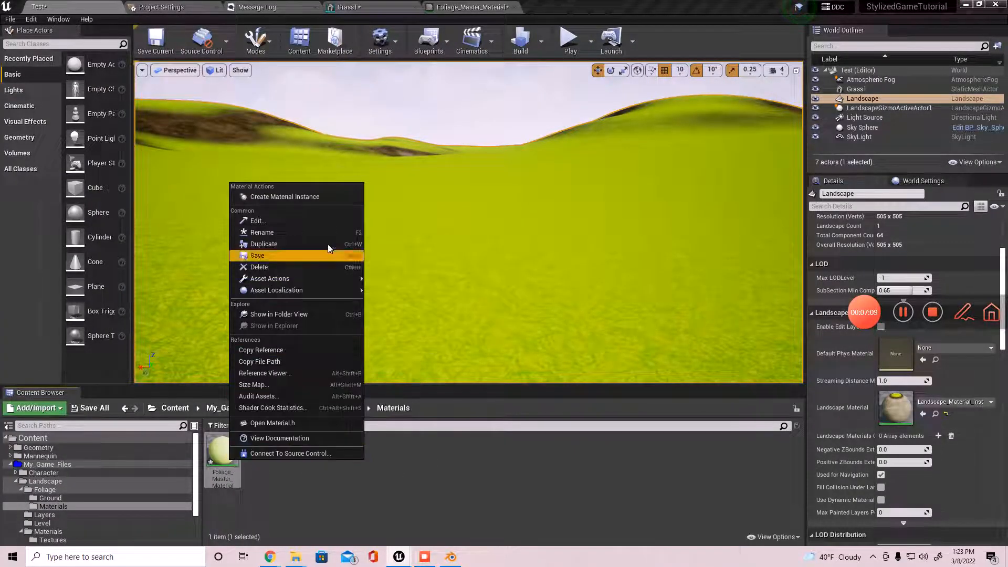
pyautogui.click(293, 200)
pyautogui.write('Grass1_Inst')
pyautogui.press('Return')
# Assign Grass1_Inst to the Grass1 mesh's Element 0 material slot and inspect the grass blades up close
pyautogui.moveTo(267, 467); pyautogui.dragTo(863, 137)
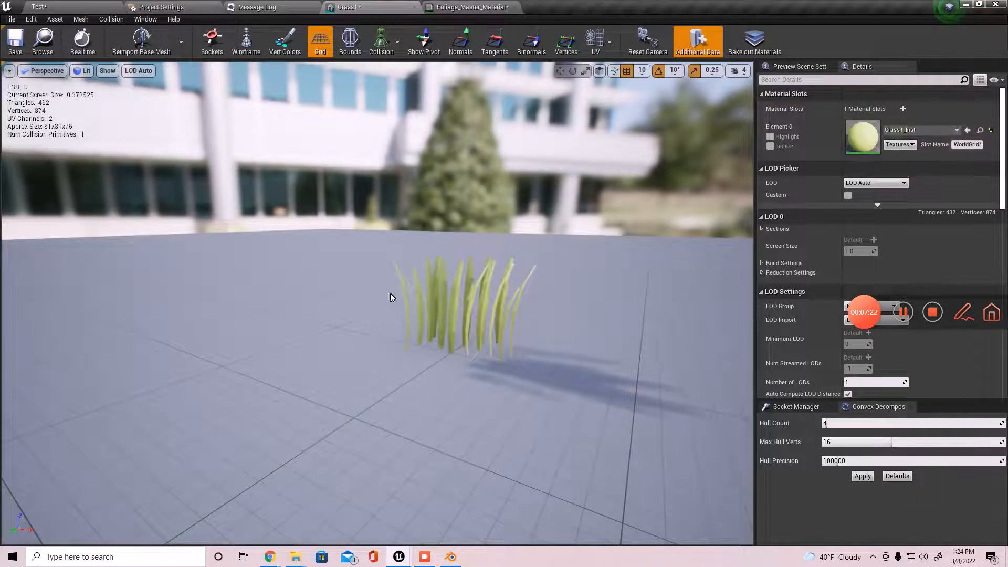
pyautogui.scroll(5, 362, 279)
pyautogui.scroll(-5, 415, 339)
pyautogui.scroll(5, 452, 344)
pyautogui.scroll(-3, 426, 351)
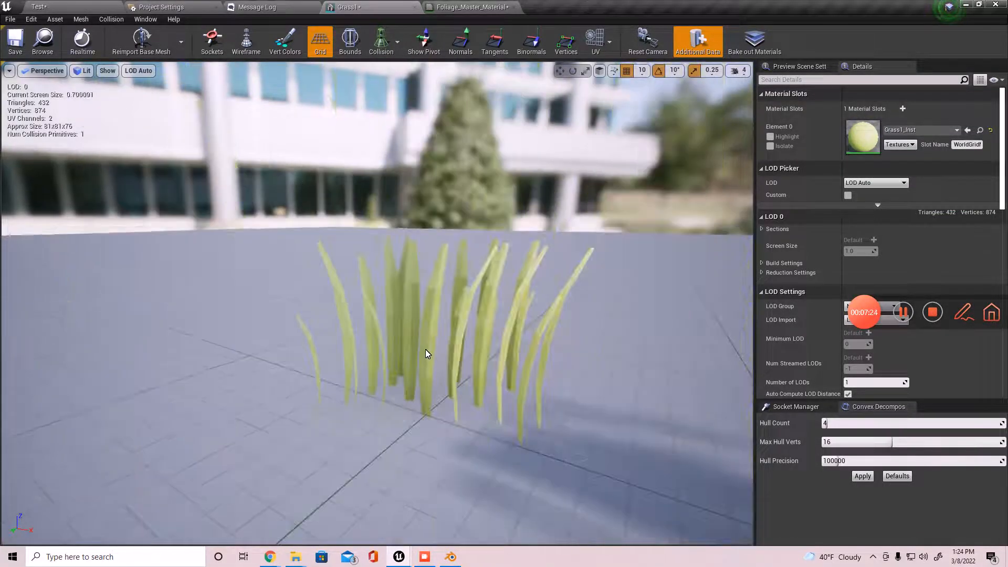
pyautogui.scroll(5, 426, 351)
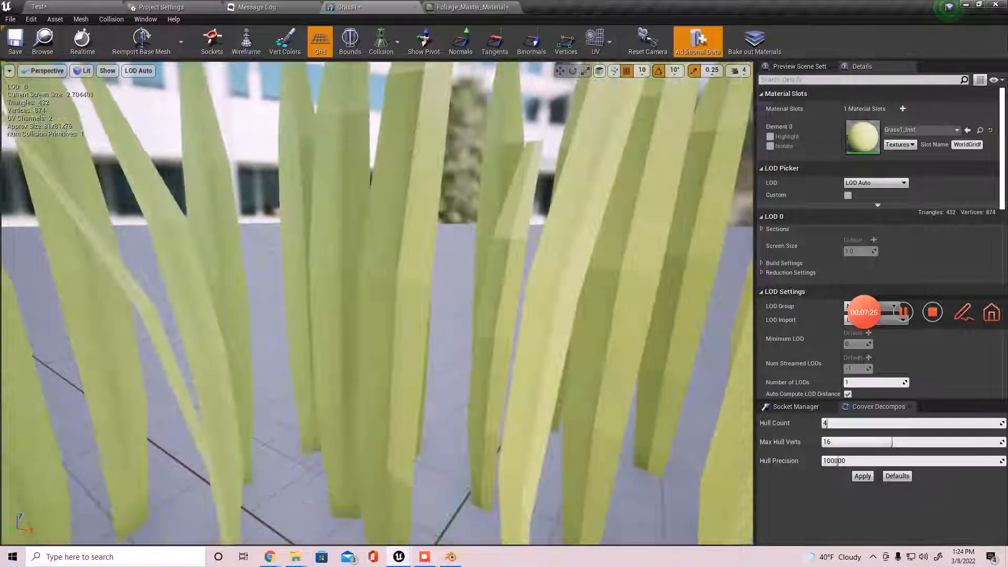
# Open the Grass1_Inst material instance and place its editor over the Grass1 mesh view
pyautogui.moveTo(426, 351); pyautogui.dragTo(562, 97)
pyautogui.click(87, 6)
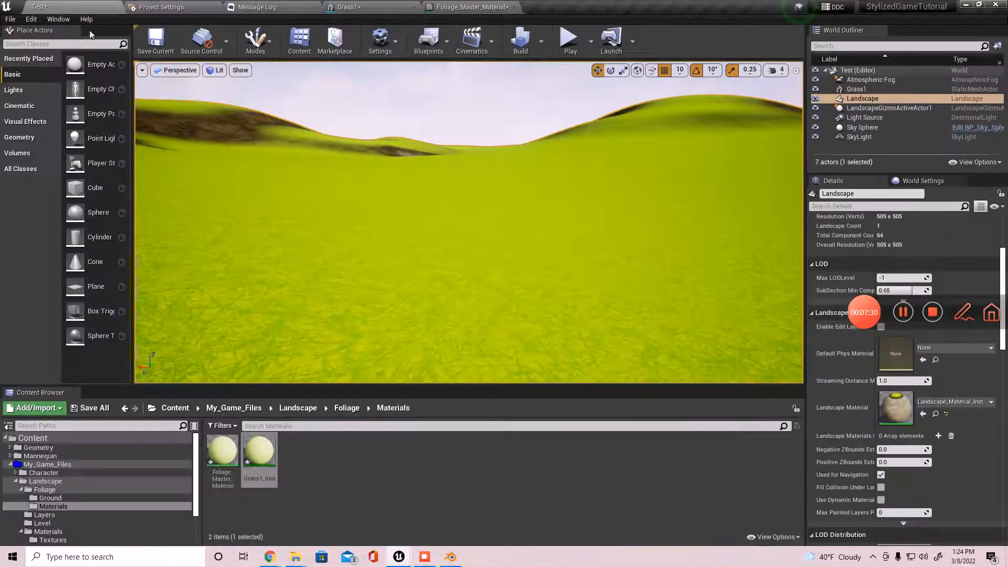
pyautogui.doubleClick(259, 452)
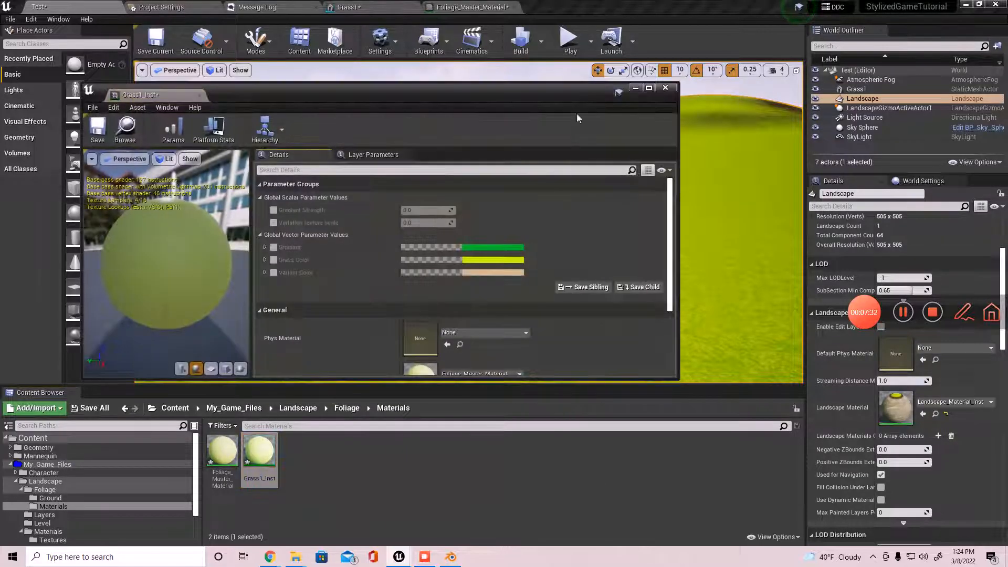
pyautogui.moveTo(483, 99); pyautogui.dragTo(626, 210)
pyautogui.click(398, 7)
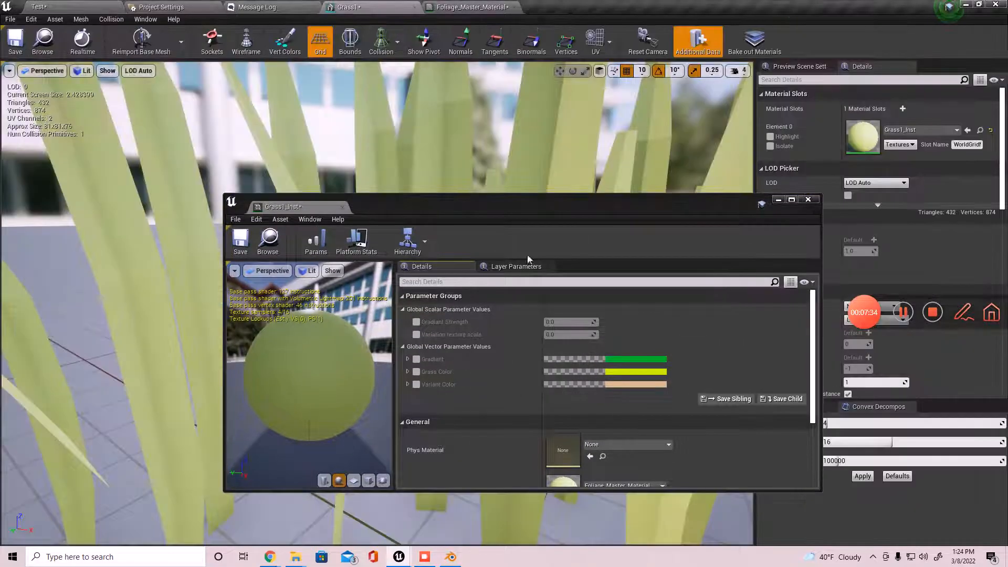
# Enable the Gradiant Strength, Variation texture scale, Gradiant, Grass Color and Variant Color parameters in Grass1_Inst
pyautogui.click(416, 321)
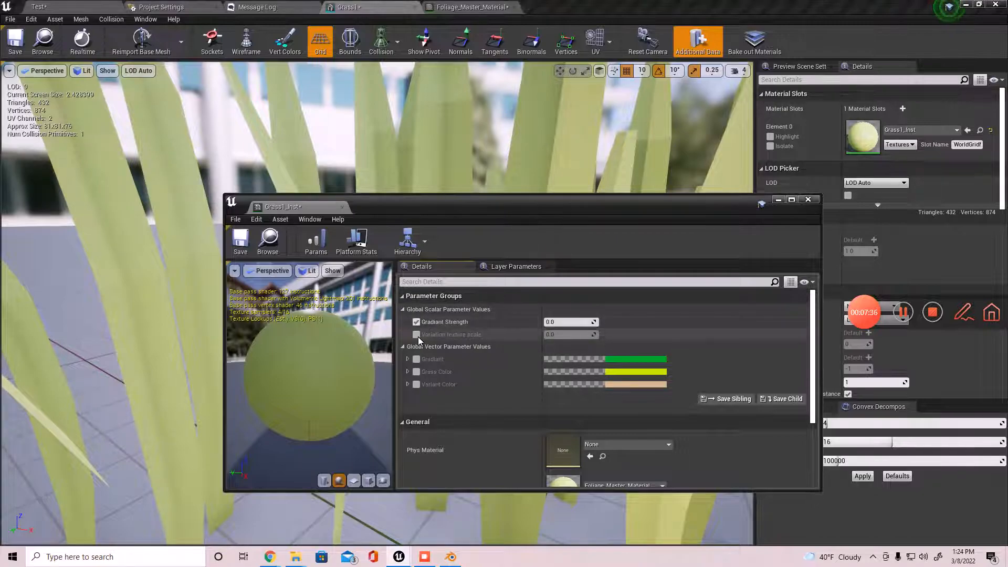
pyautogui.click(416, 334)
pyautogui.click(416, 359)
pyautogui.click(417, 372)
pyautogui.click(417, 384)
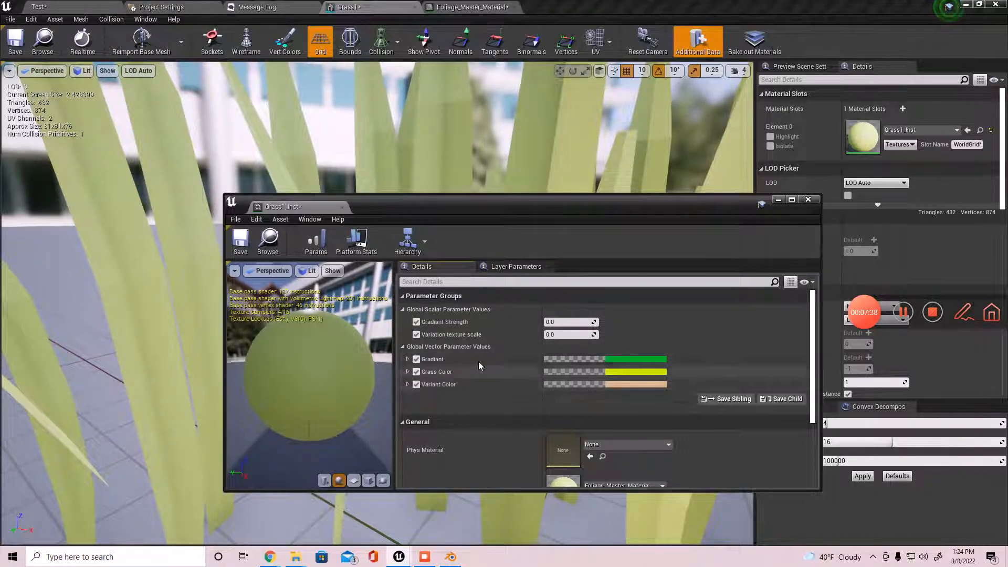
# Raise the Gradiant Strength to about 1.55 and check the effect on the whole grass clump
pyautogui.moveTo(567, 321); pyautogui.dragTo(598, 322)
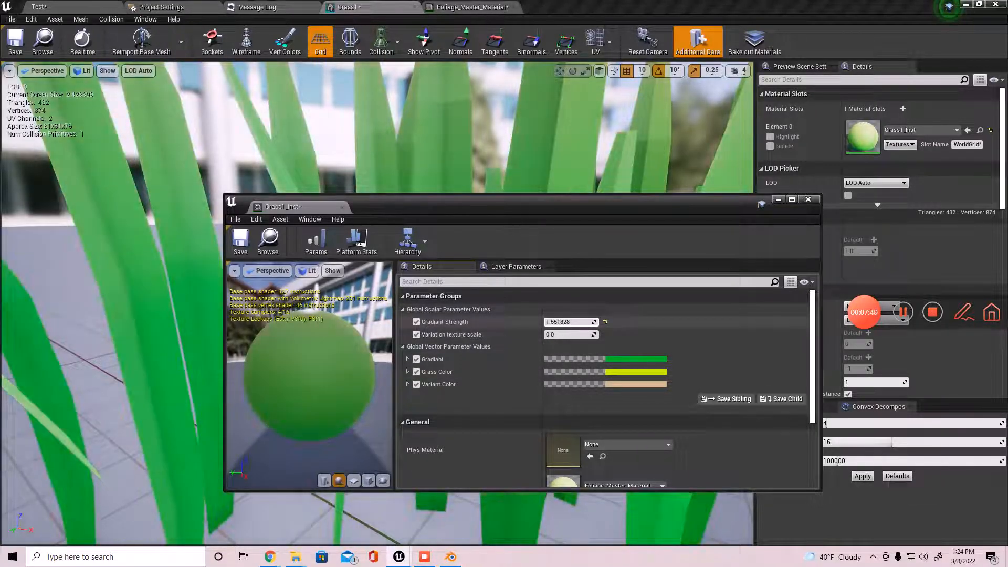
pyautogui.scroll(-8, 148, 260)
pyautogui.moveTo(358, 210); pyautogui.dragTo(642, 158)
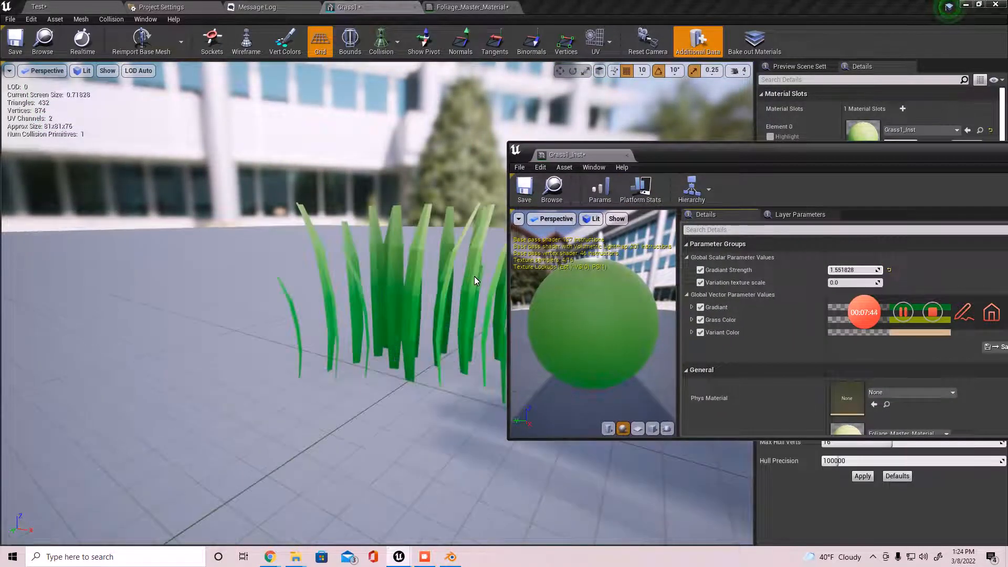
pyautogui.scroll(5, 475, 279)
pyautogui.scroll(-5, 446, 374)
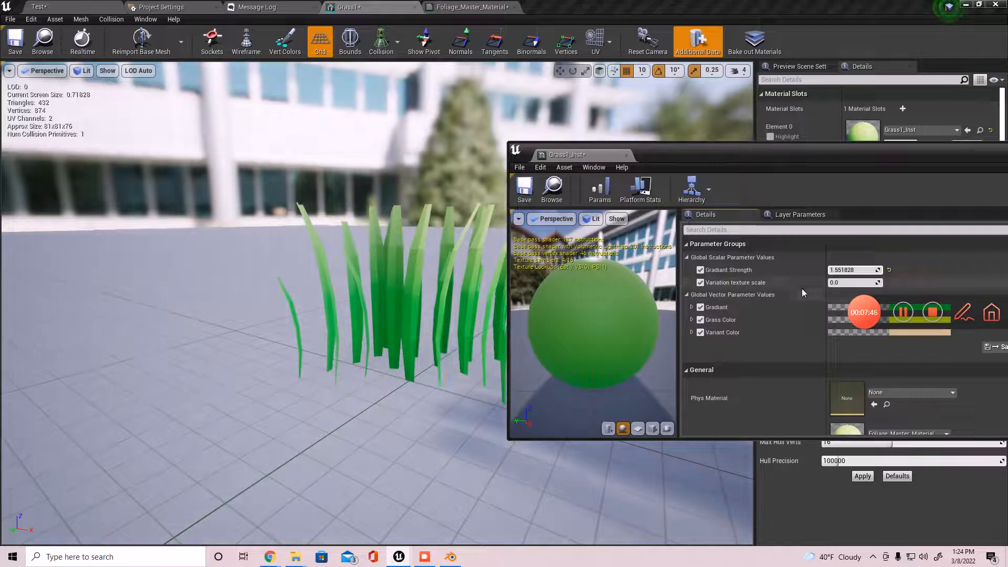
# Refine the Gradiant Strength of Grass1_Inst to 1.2
pyautogui.click(855, 275)
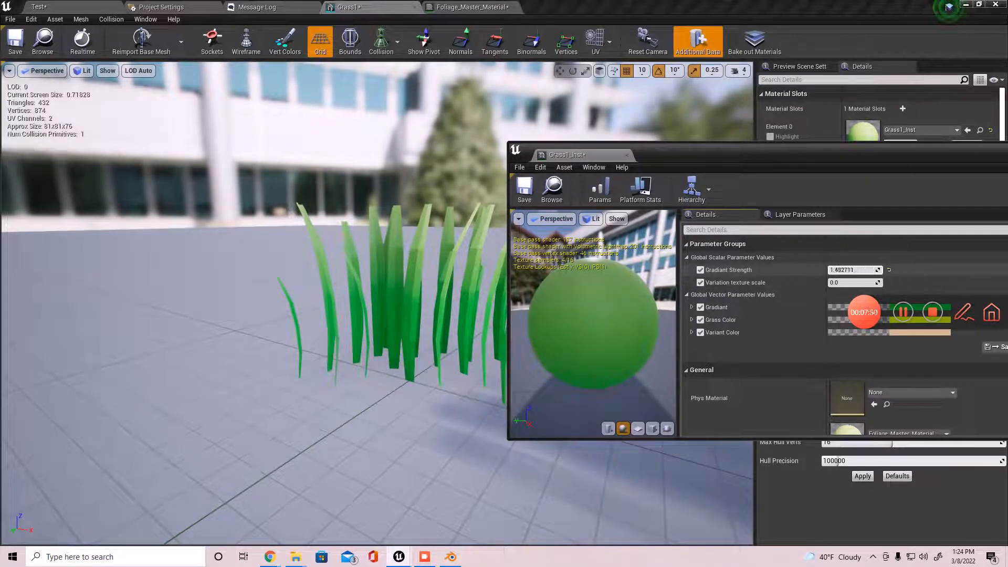
pyautogui.click(836, 269)
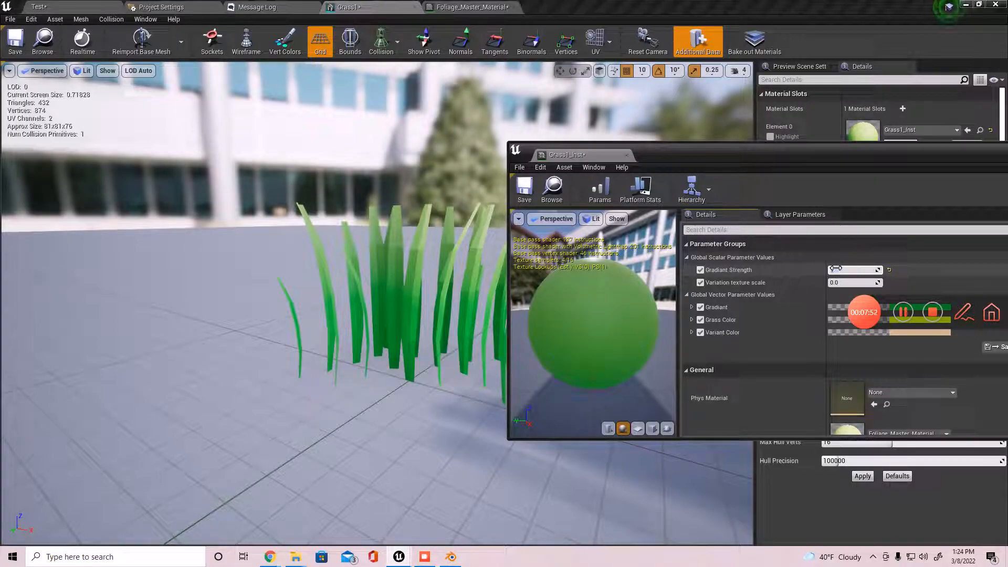
pyautogui.write('1.2')
pyautogui.press('Return')
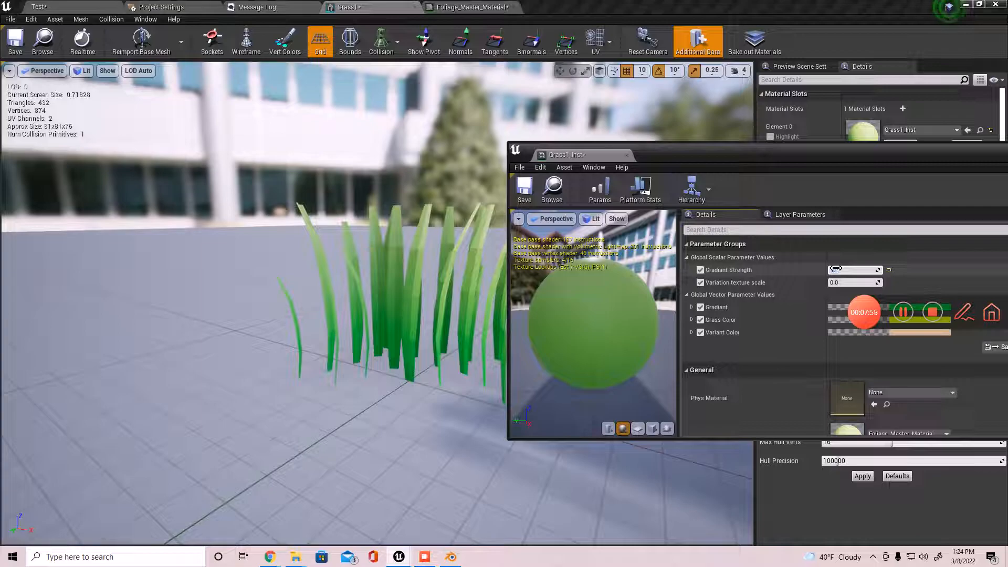
pyautogui.write('1')
pyautogui.press('Return')
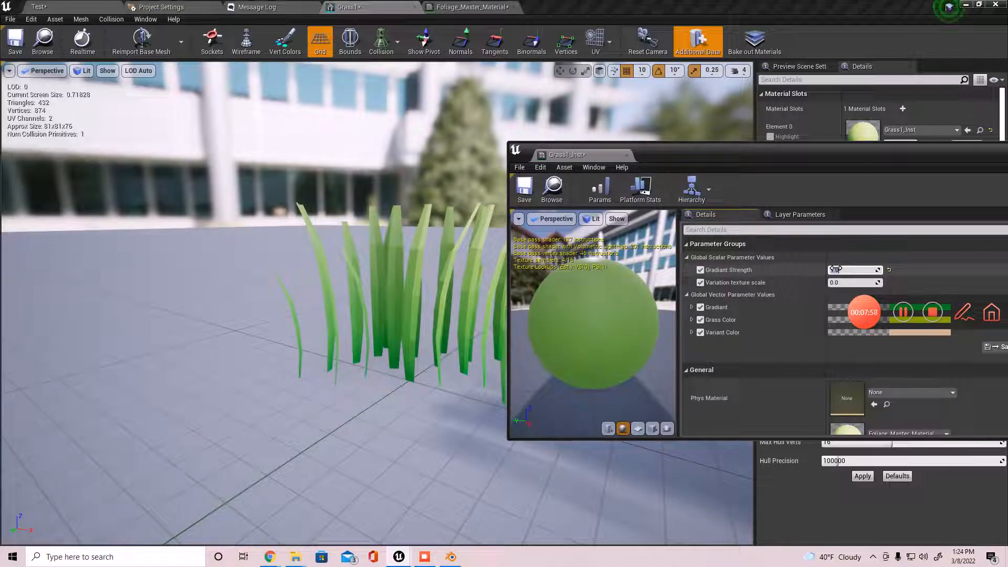
pyautogui.write('1.2')
pyautogui.press('Return')
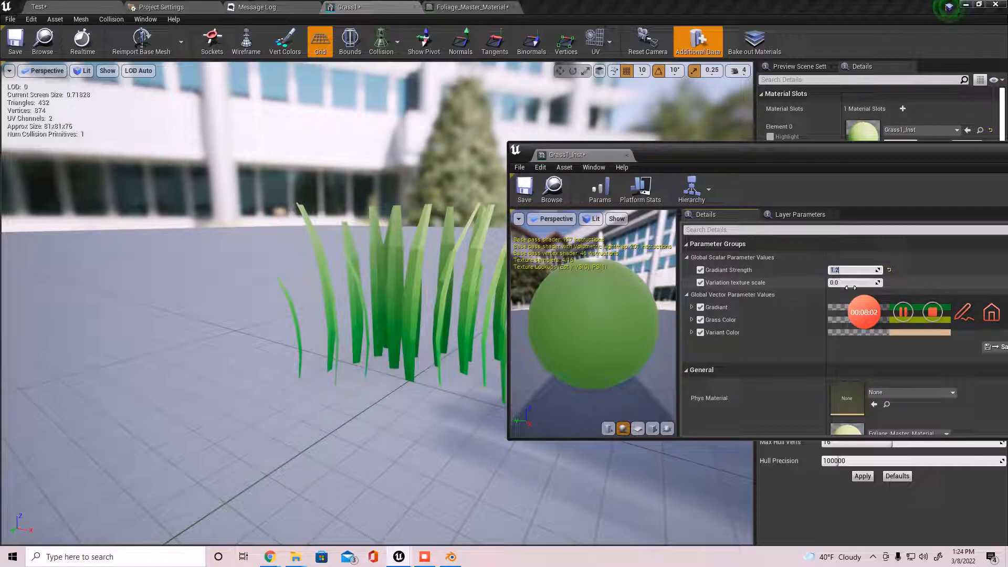
# Try several Variation texture scale values, ending at about 46.3, while comparing the grass blades up close
pyautogui.scroll(5, 478, 273)
pyautogui.moveTo(447, 304)
pyautogui.mouseDown()
pyautogui.moveTo(449, 262)
pyautogui.moveTo(452, 300)
pyautogui.mouseUp()
pyautogui.moveTo(848, 287); pyautogui.dragTo(903, 286)
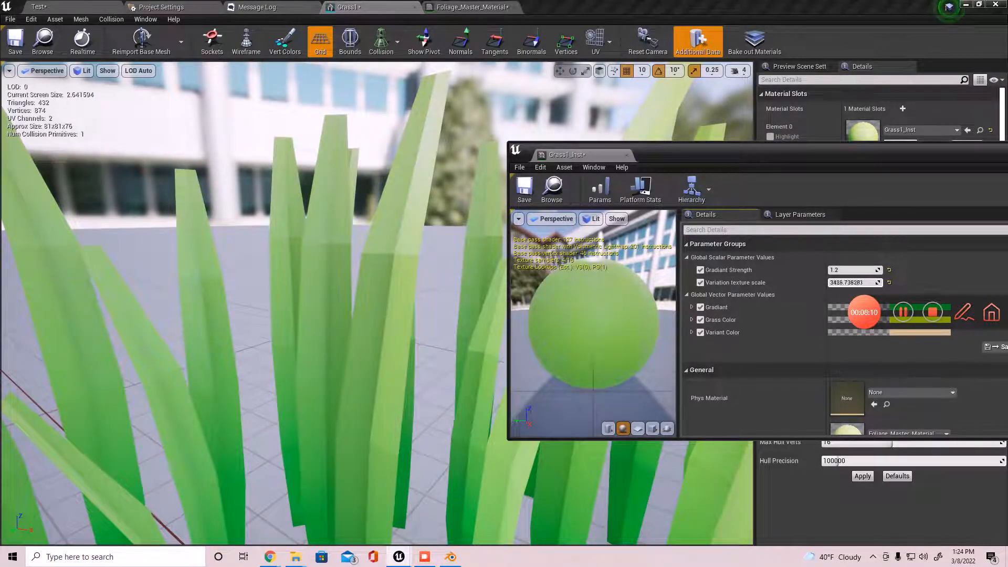
pyautogui.moveTo(861, 285); pyautogui.dragTo(848, 285)
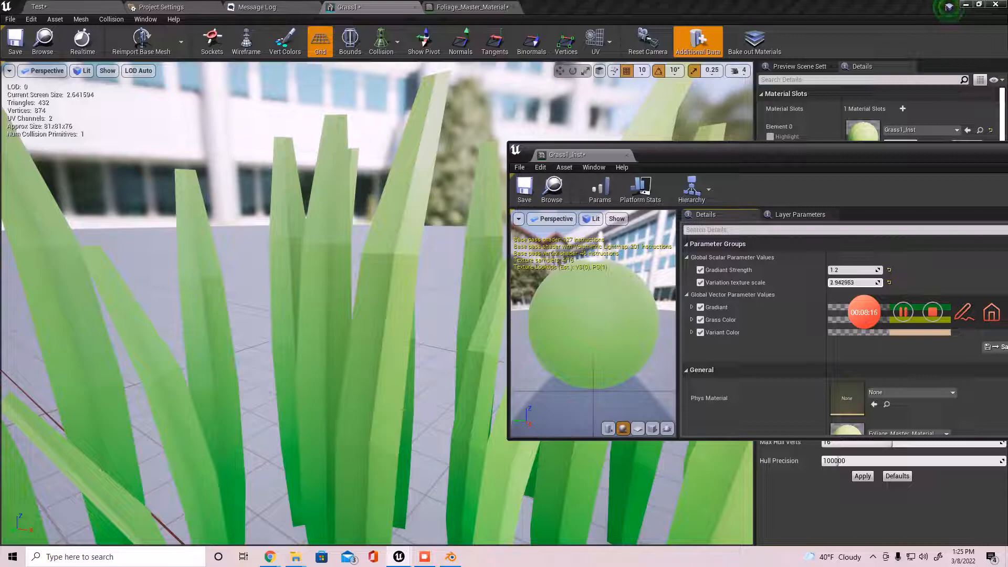
pyautogui.moveTo(849, 285)
pyautogui.mouseDown()
pyautogui.moveTo(861, 285)
pyautogui.moveTo(853, 285)
pyautogui.mouseUp()
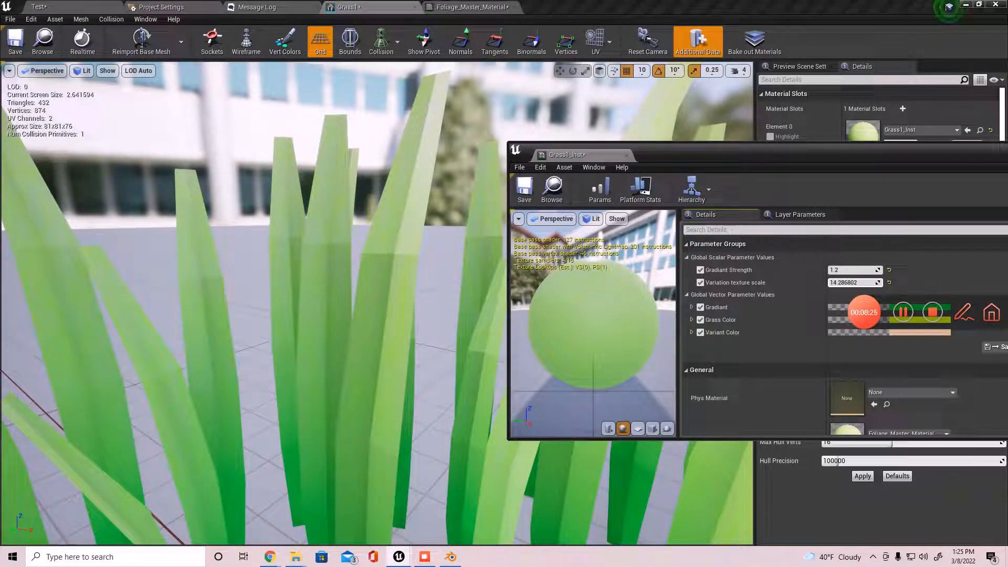
pyautogui.moveTo(853, 283); pyautogui.dragTo(855, 283)
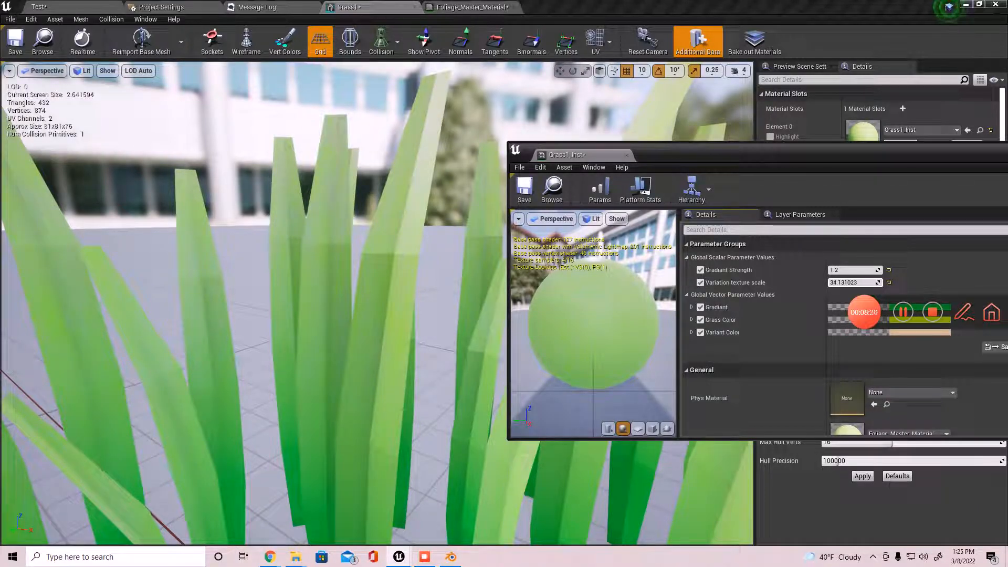
pyautogui.moveTo(855, 283); pyautogui.dragTo(856, 283)
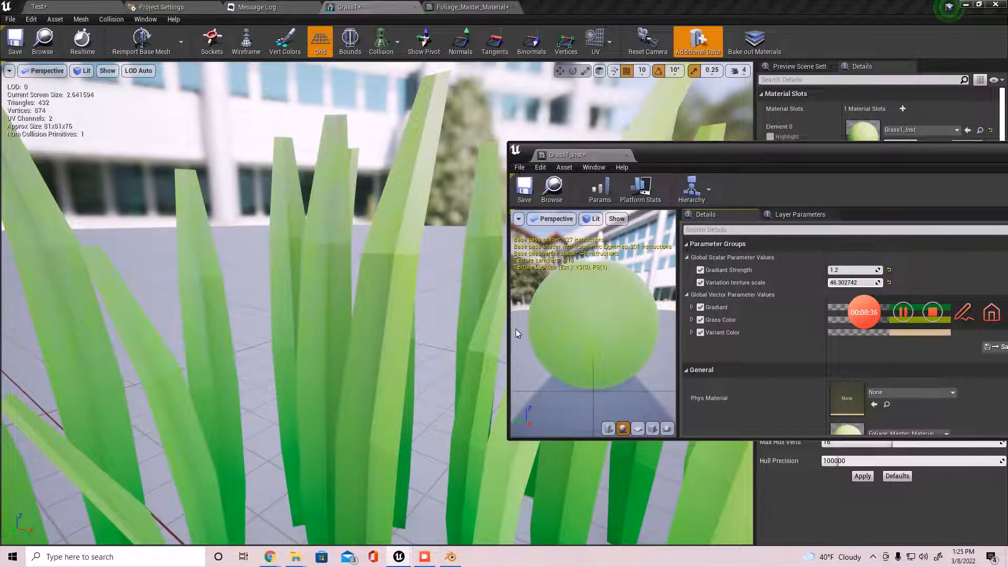
# Set the Variation texture scale of Grass1_Inst to 50
pyautogui.scroll(-5, 244, 260)
pyautogui.moveTo(324, 271); pyautogui.dragTo(367, 263, button='middle')
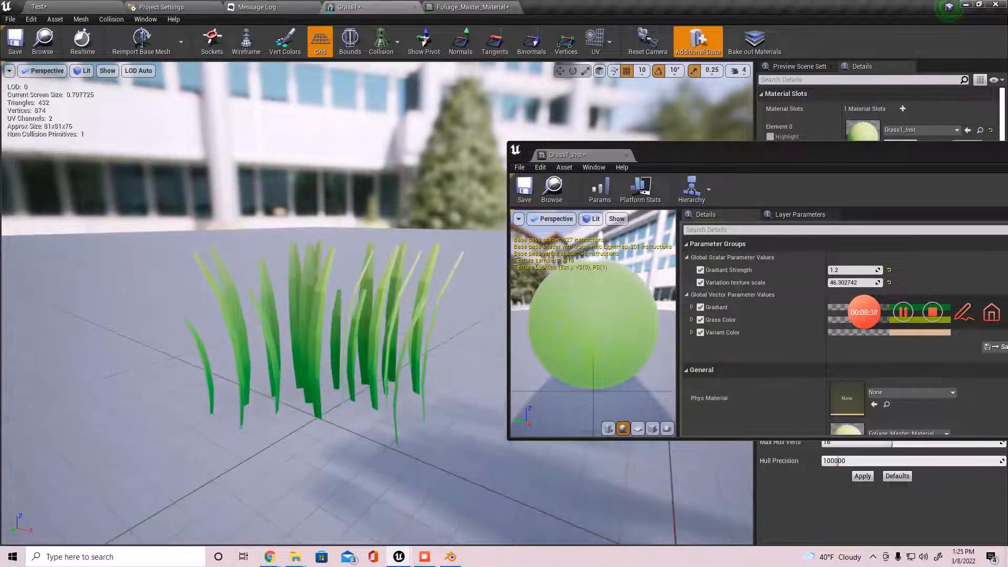
pyautogui.click(867, 283)
pyautogui.write('50')
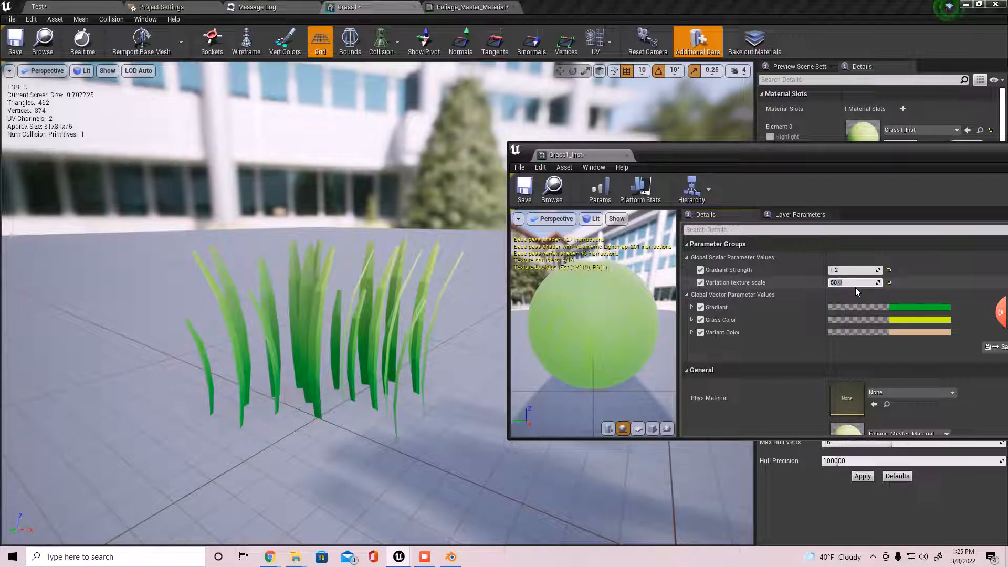
pyautogui.press('Return')
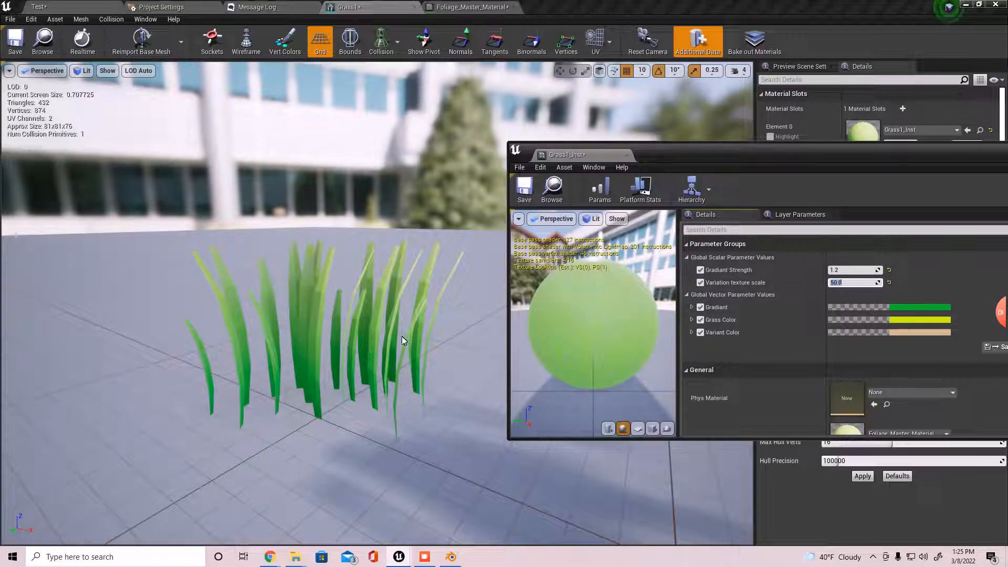
# Examine the gradient and colour variation on the grass blades from close up and from farther away
pyautogui.scroll(5, 434, 336)
pyautogui.moveTo(433, 333); pyautogui.dragTo(434, 333, button='right')
pyautogui.press('s')
pyautogui.press('a')
pyautogui.press('w')
pyautogui.press('s')
pyautogui.press('d')
pyautogui.scroll(-5, 327, 324)
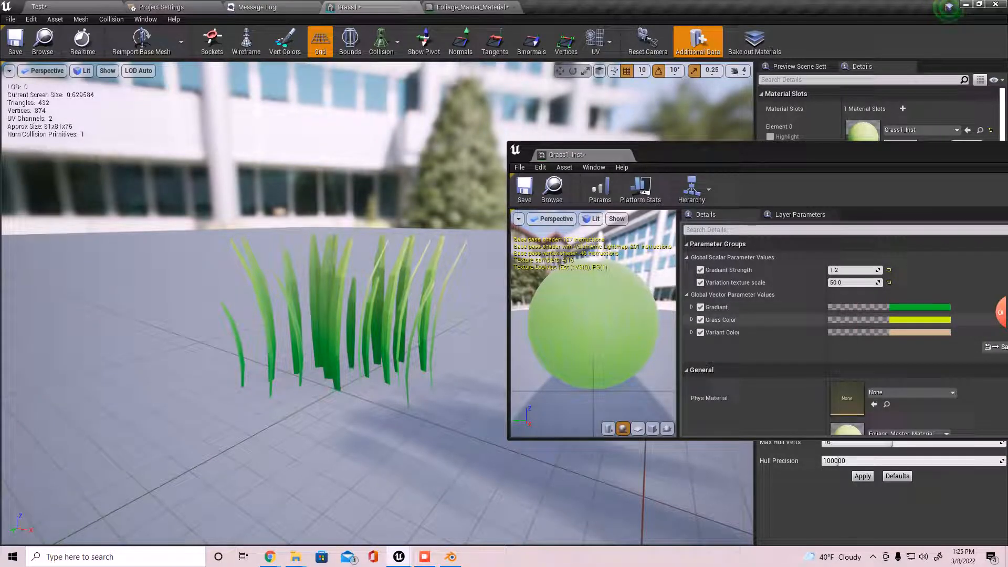
pyautogui.moveTo(1002, 324)
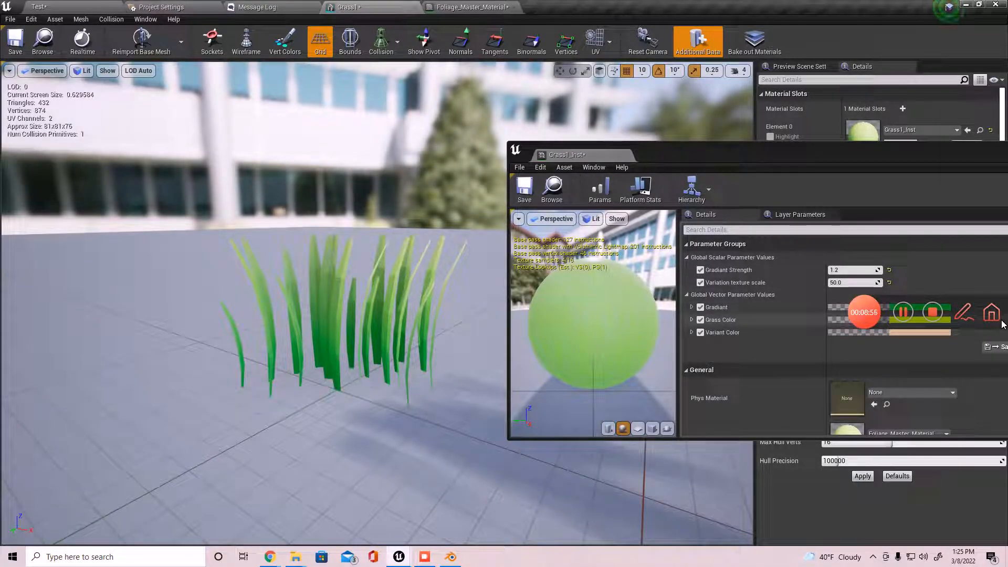
pyautogui.scroll(5, 377, 349)
pyautogui.scroll(-4, 377, 350)
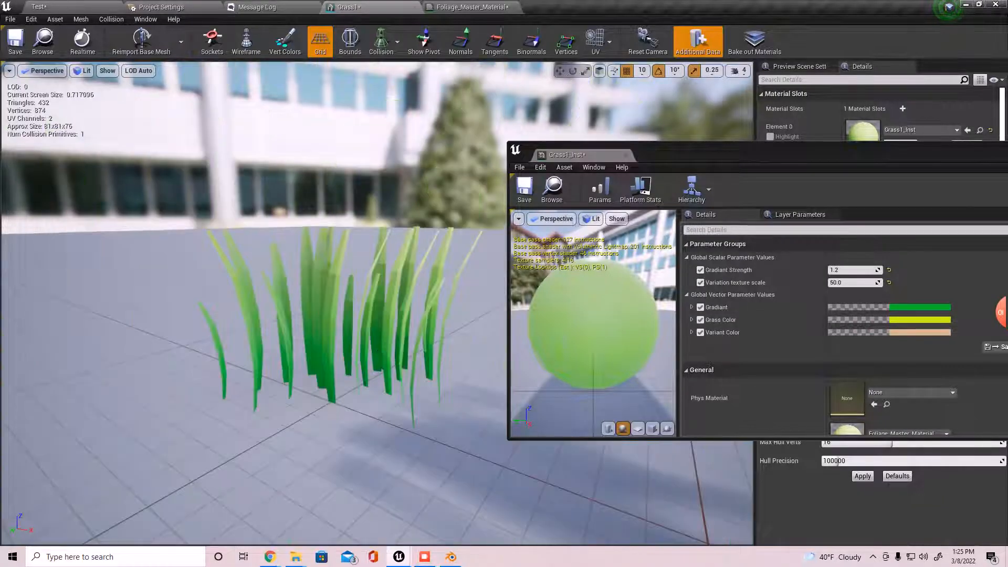
pyautogui.scroll(4, 378, 353)
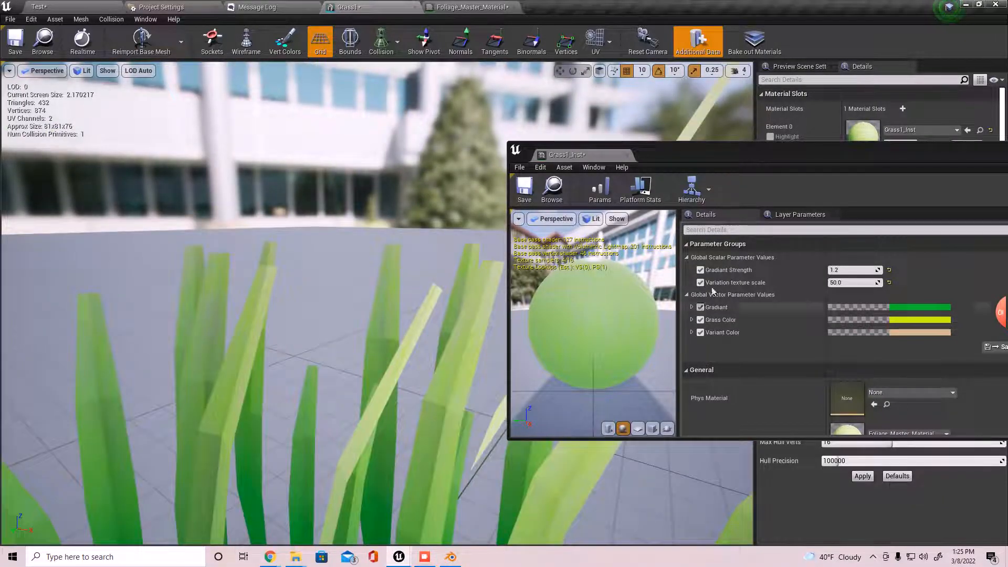
# Dock the Grass1_Inst editor in the main window, and move Foliage_Master_Material's output node farther from the Lerp nodes
pyautogui.moveTo(590, 156); pyautogui.dragTo(649, 17)
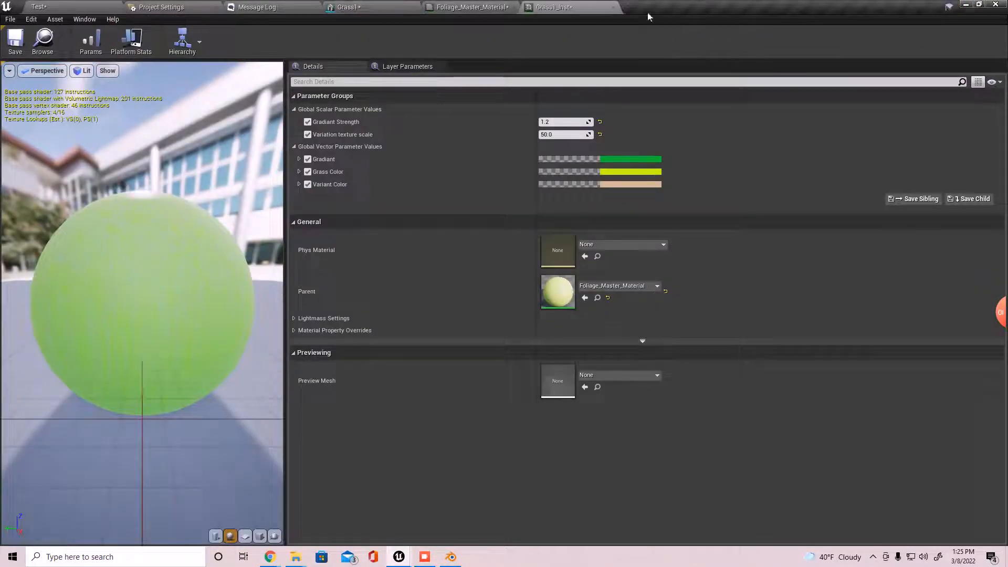
pyautogui.click(470, 7)
pyautogui.scroll(-3, 462, 315)
pyautogui.moveTo(461, 316); pyautogui.dragTo(490, 178, button='right')
pyautogui.scroll(1, 411, 215)
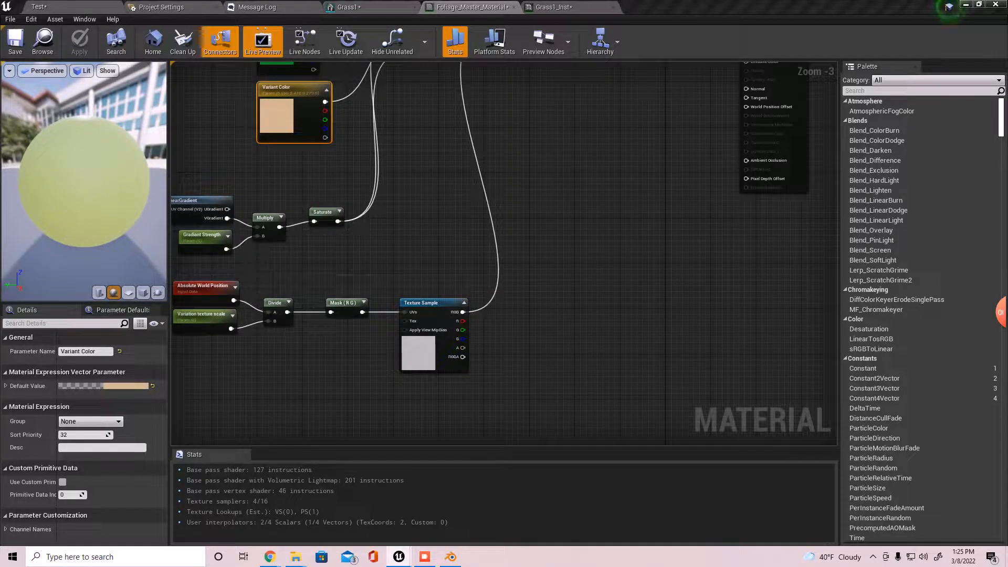
pyautogui.press('Home')
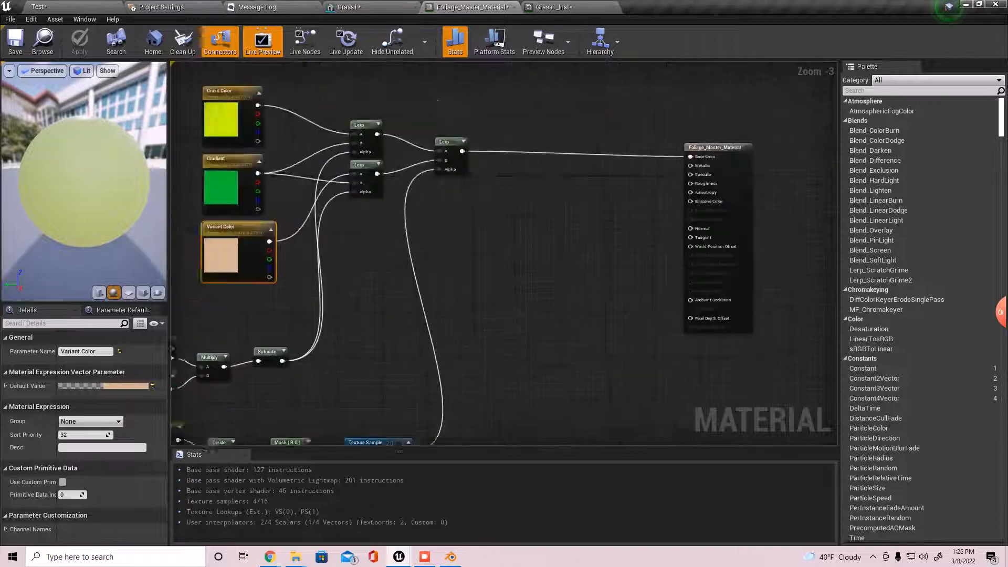
pyautogui.click(677, 205)
pyautogui.moveTo(676, 205); pyautogui.dragTo(817, 206)
# Add a LinearInterpolate node with the final Lerp's output in A, placed between that Lerp and the material output
pyautogui.moveTo(402, 403); pyautogui.dragTo(536, 205, button='right')
pyautogui.moveTo(321, 343); pyautogui.dragTo(466, 369, button='right')
pyautogui.scroll(-2, 465, 368)
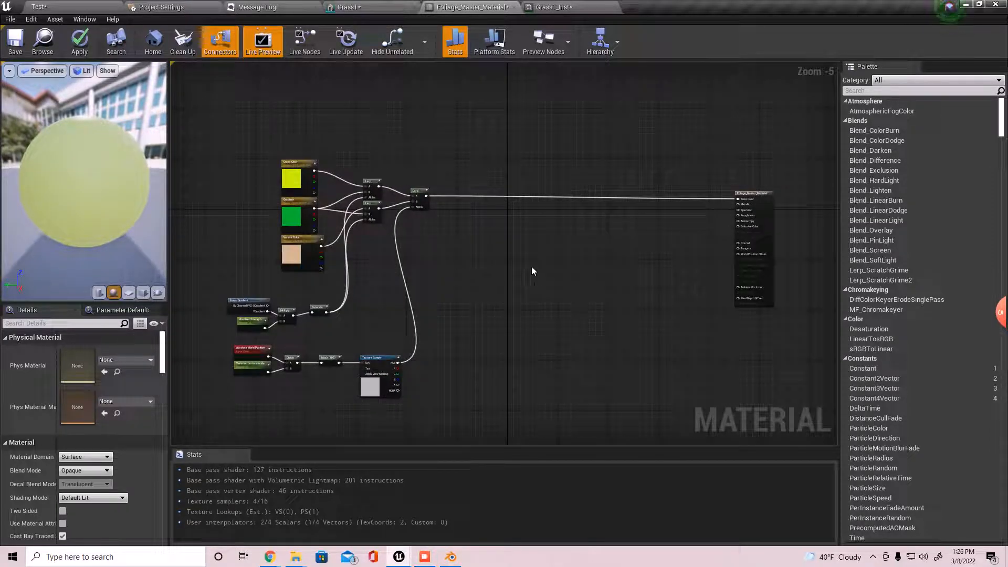
pyautogui.scroll(3, 447, 202)
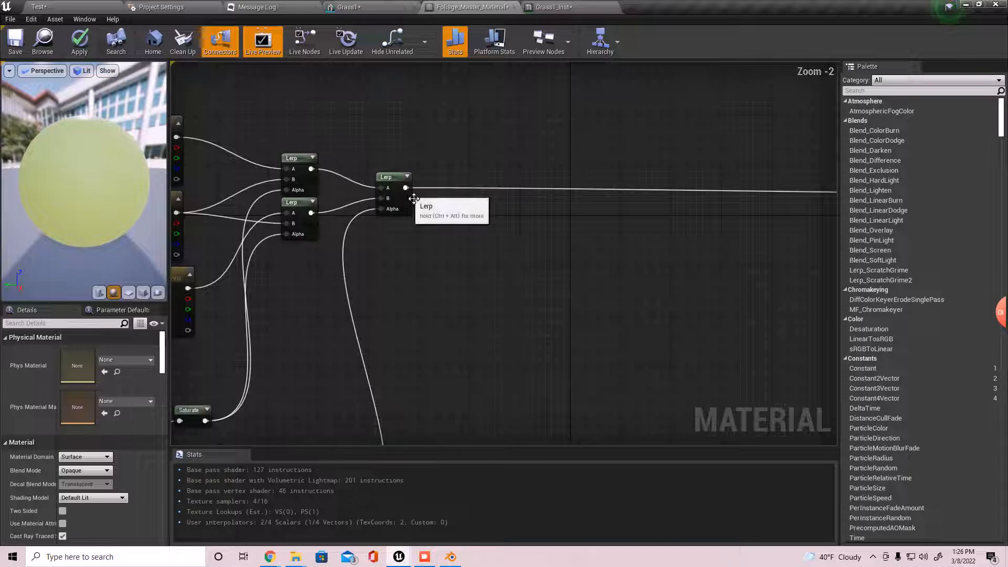
pyautogui.moveTo(406, 188); pyautogui.dragTo(517, 295)
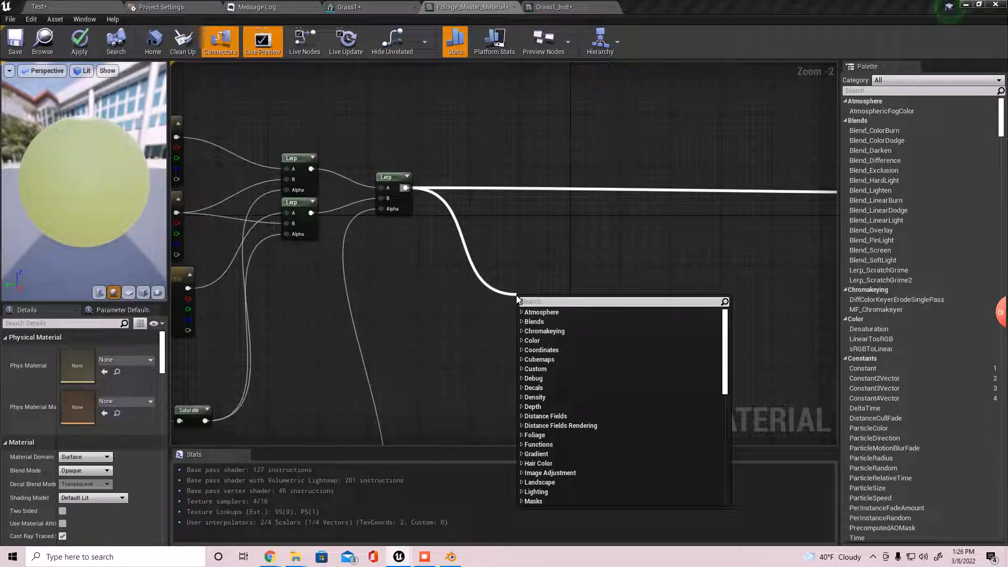
pyautogui.write('lerp')
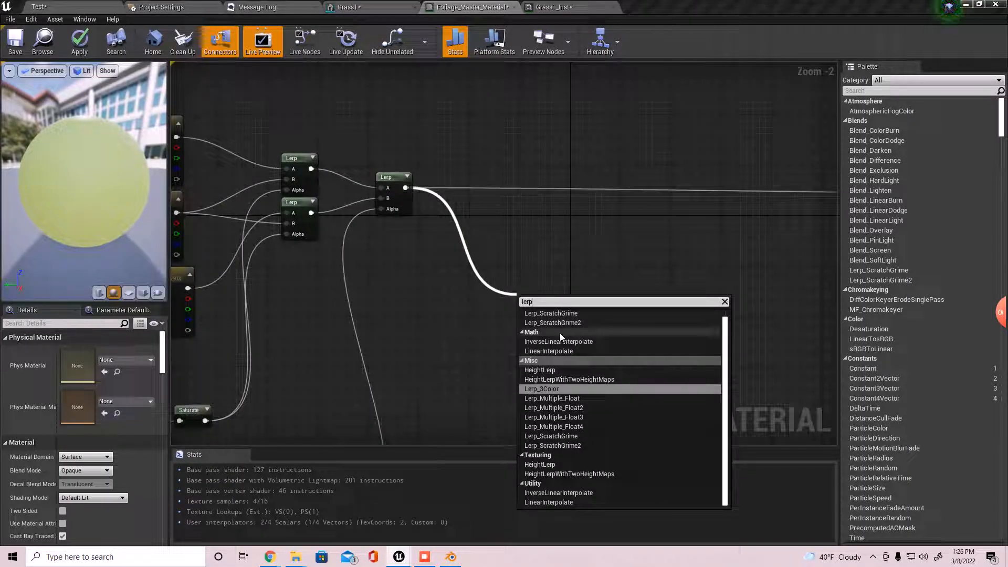
pyautogui.click(560, 351)
pyautogui.moveTo(541, 306); pyautogui.dragTo(539, 239)
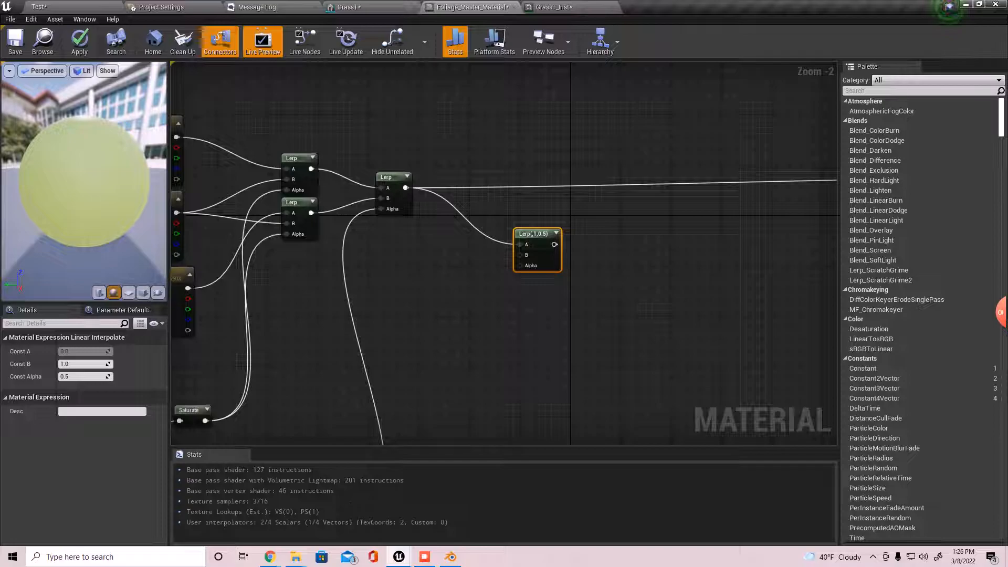
# Move the LinearGradient and world-position node groups farther down to make room below the Variant Color parameter
pyautogui.moveTo(344, 312); pyautogui.dragTo(636, 199, button='right')
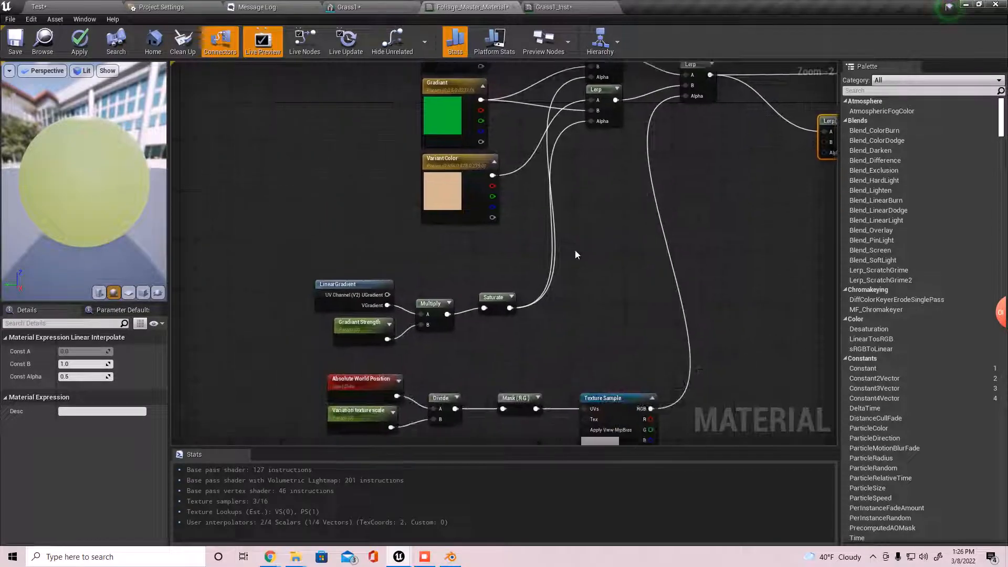
pyautogui.moveTo(308, 274); pyautogui.dragTo(664, 339)
pyautogui.moveTo(512, 311); pyautogui.dragTo(535, 426, button='right')
pyautogui.moveTo(519, 216); pyautogui.dragTo(519, 280)
# Duplicate the Variant Color parameter, place the copy directly below the original, and rename it Wind variant
pyautogui.moveTo(490, 179); pyautogui.dragTo(453, 284, button='right')
pyautogui.click(473, 213)
pyautogui.click(447, 255)
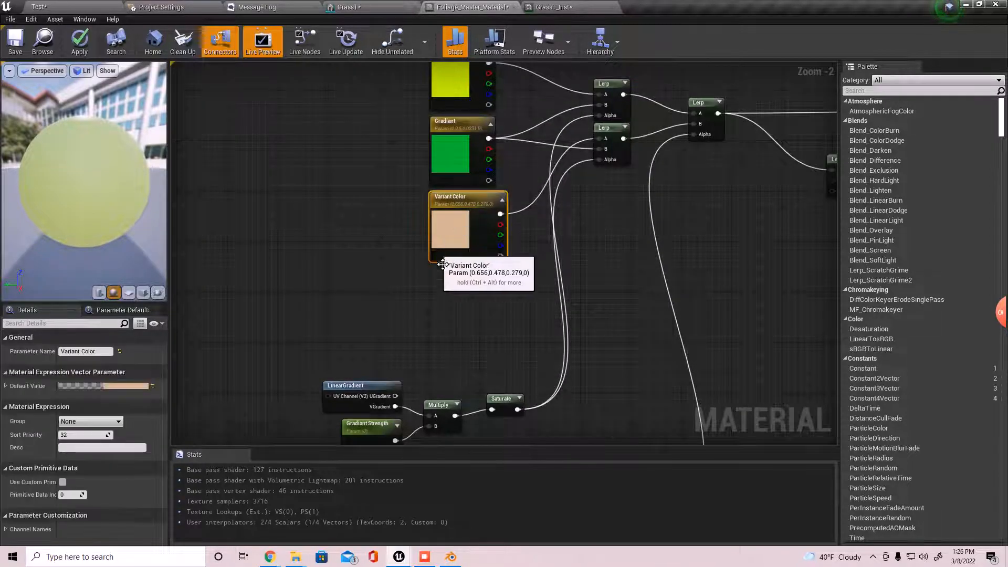
pyautogui.hotkey('ctrl', 'v')
pyautogui.moveTo(499, 295); pyautogui.dragTo(455, 285)
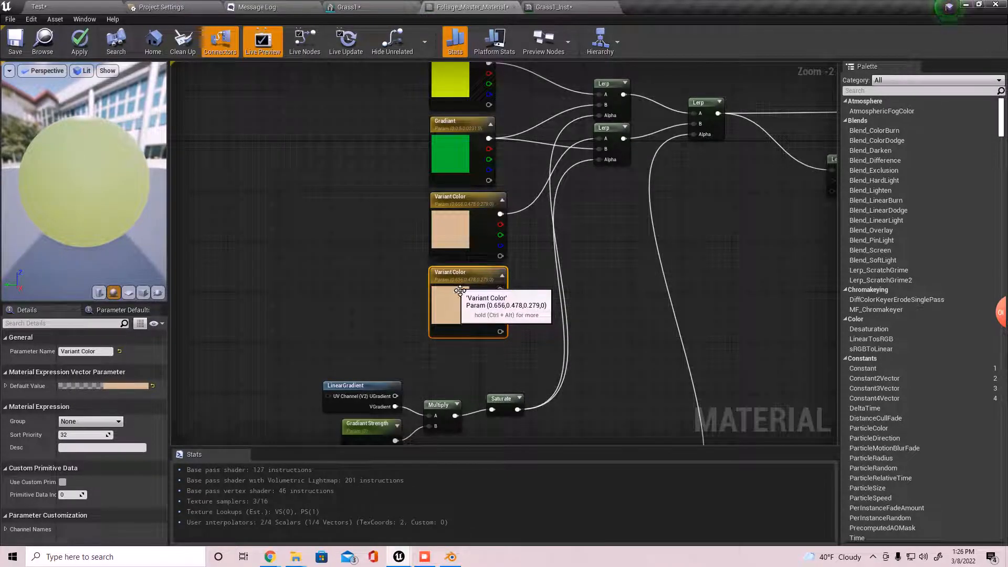
pyautogui.click(105, 352)
pyautogui.hotkey('ctrl', 'a')
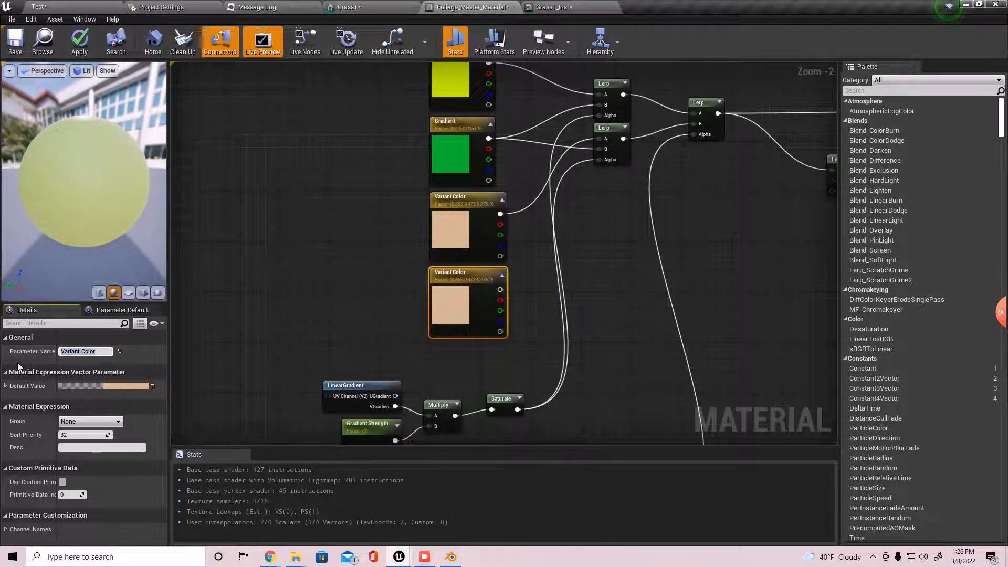
pyautogui.write('Wind variant')
pyautogui.press('Return')
pyautogui.click(351, 333)
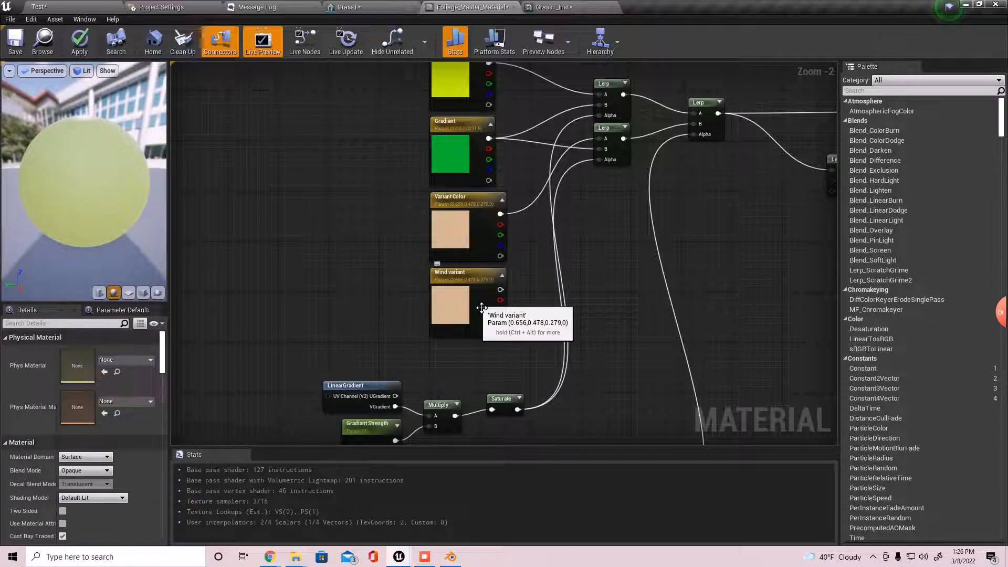
# Add a LinearInterpolate node with Wind variant in A and Gradient in B, placed below the two stacked Lerp nodes
pyautogui.moveTo(500, 290); pyautogui.dragTo(622, 215)
pyautogui.write('lerp')
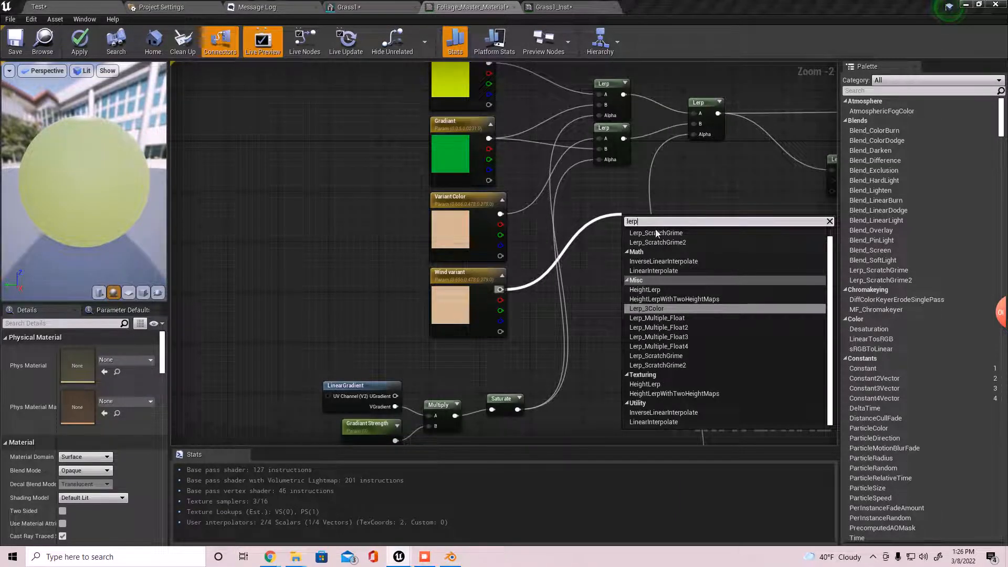
pyautogui.click(659, 271)
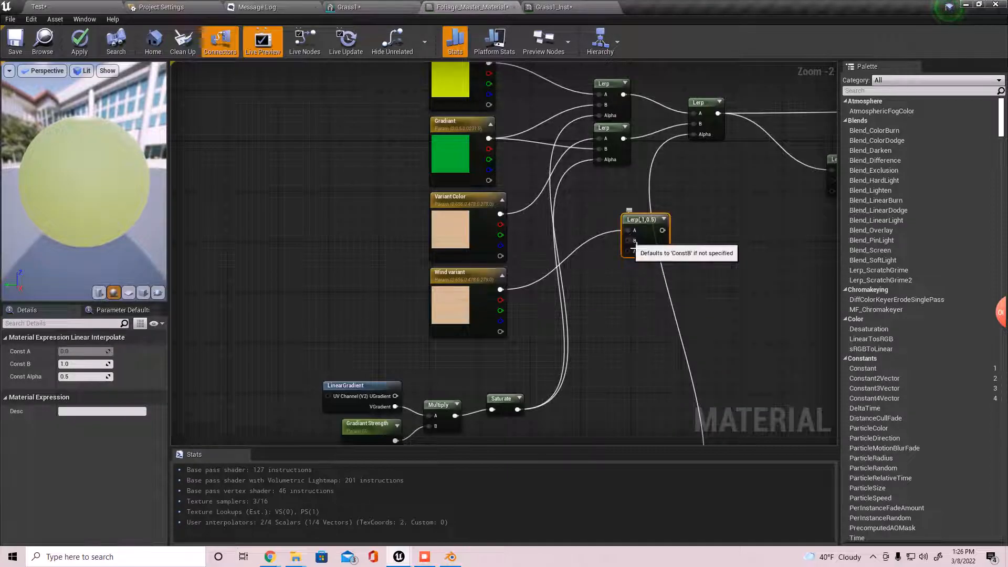
pyautogui.moveTo(634, 243); pyautogui.dragTo(486, 141)
pyautogui.moveTo(640, 221); pyautogui.dragTo(618, 188)
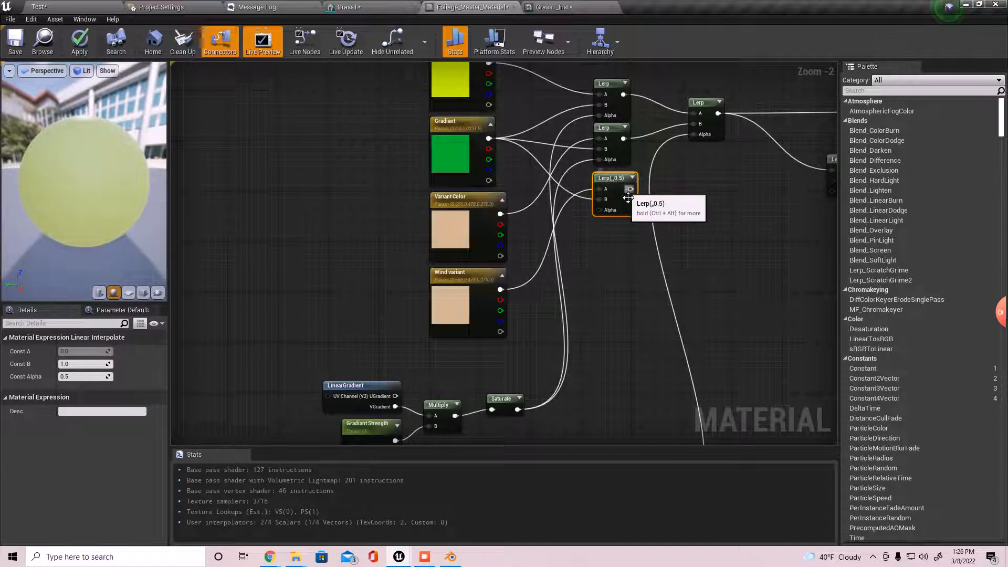
# Set Wind variant's default colour to bright yellow with R 0.995748, G 1.0 and B 0.0
pyautogui.click(480, 292)
pyautogui.click(134, 386)
pyautogui.click(227, 396)
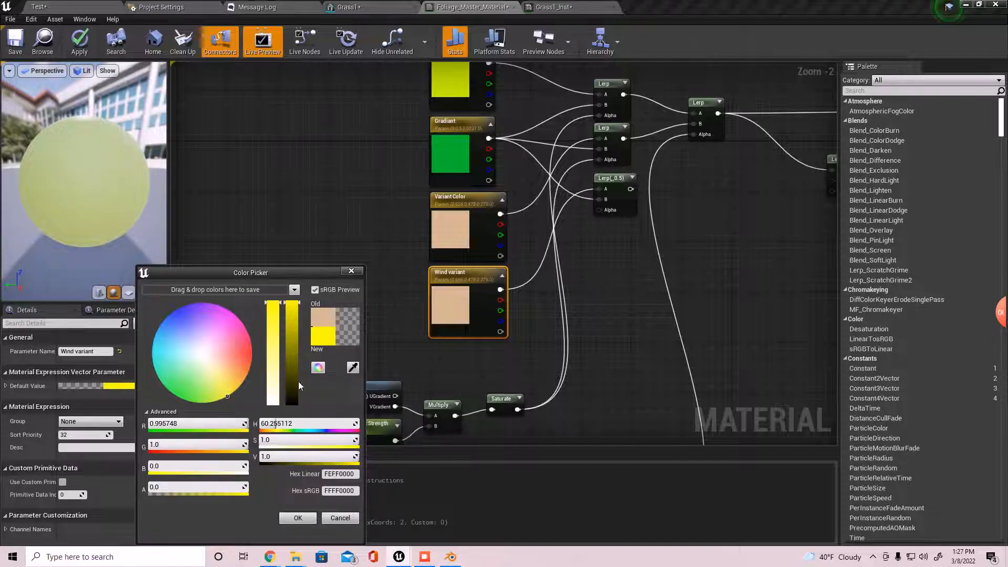
pyautogui.click(298, 519)
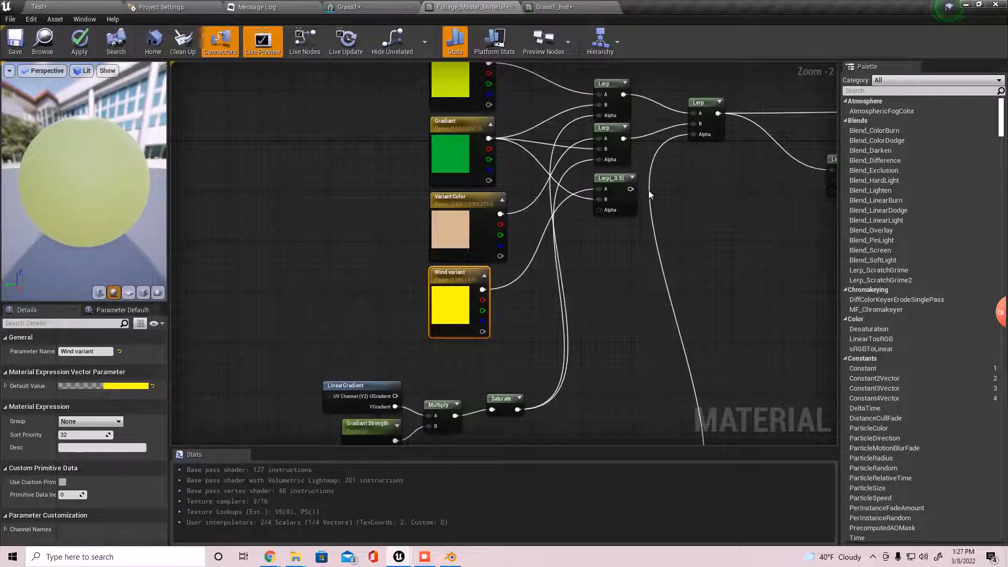
# Connect the Wind variant Lerp's output to input B of the unfinished Lerp nearest the material output
pyautogui.moveTo(622, 191); pyautogui.dragTo(616, 179)
pyautogui.moveTo(642, 196); pyautogui.dragTo(622, 247, button='right')
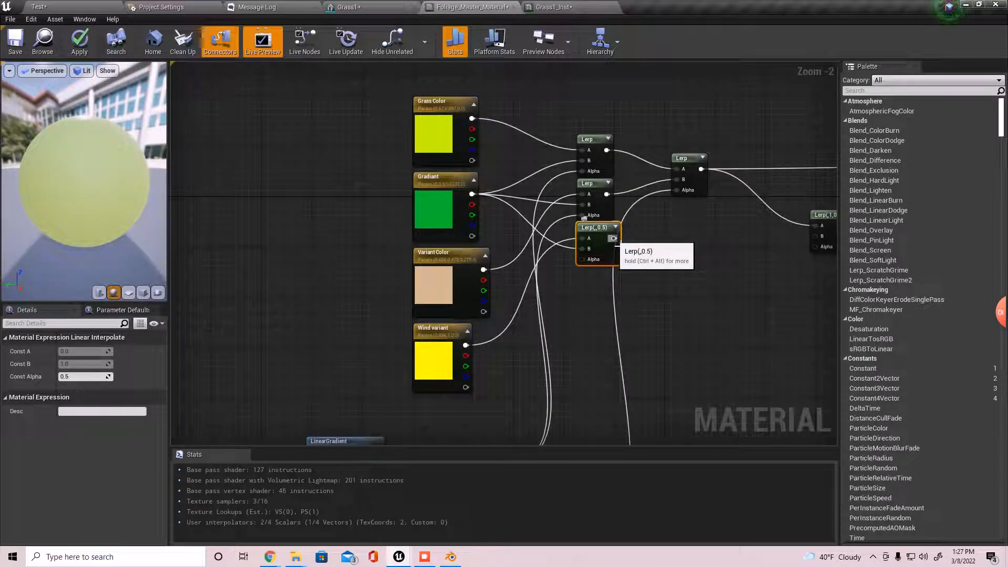
pyautogui.moveTo(613, 238); pyautogui.dragTo(817, 236)
pyautogui.moveTo(797, 259); pyautogui.dragTo(596, 264, button='right')
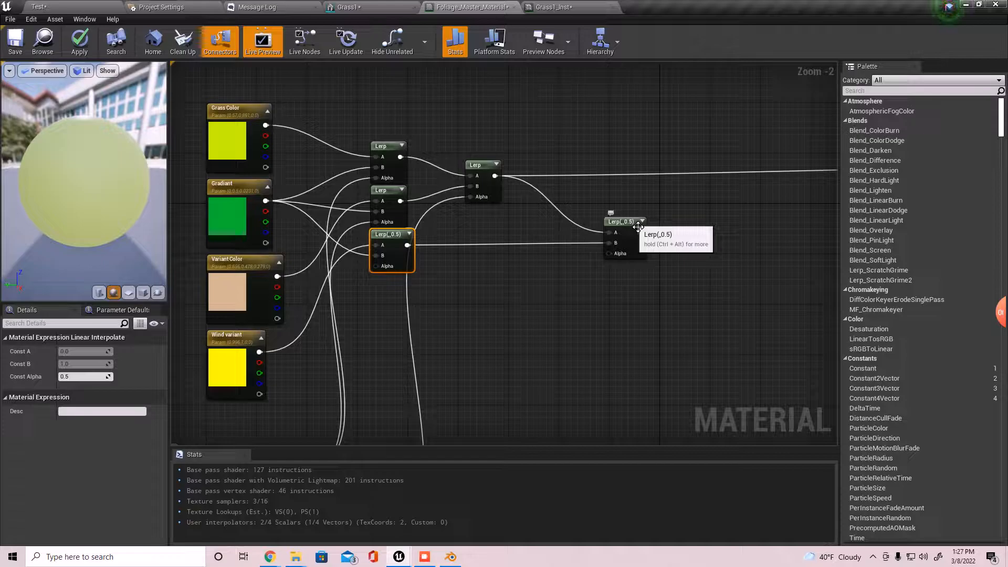
# Add a WorldPosition node in the empty area below the variation texture nodes
pyautogui.moveTo(500, 277); pyautogui.dragTo(604, 211, button='right')
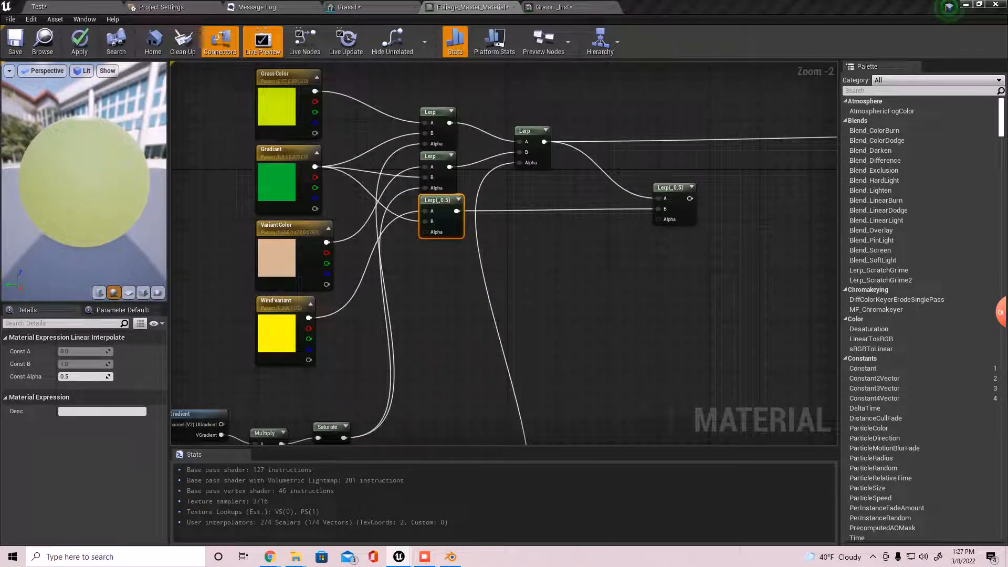
pyautogui.moveTo(487, 375); pyautogui.dragTo(644, 50, button='right')
pyautogui.rightClick(356, 350)
pyautogui.write('a')
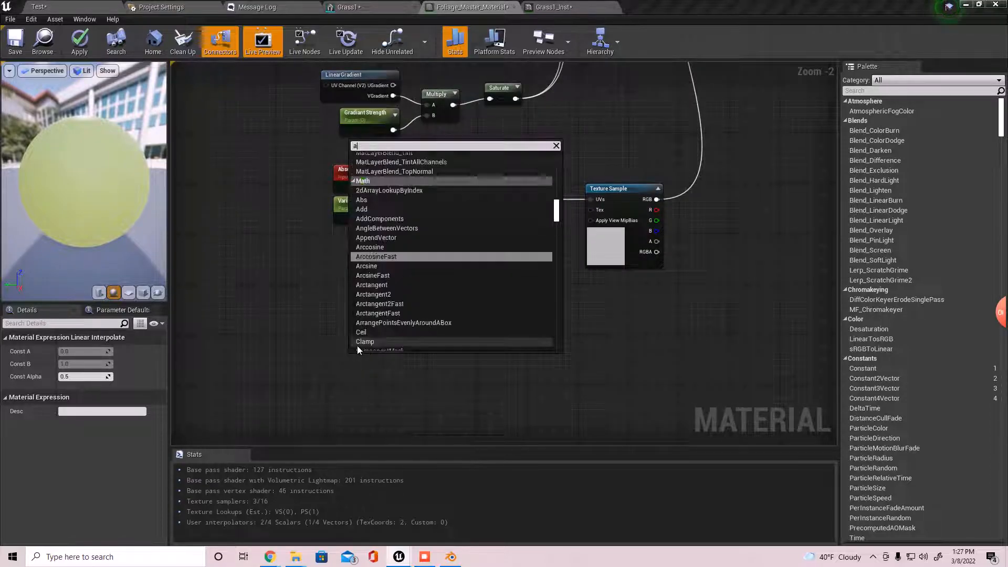
pyautogui.press('BackSpace')
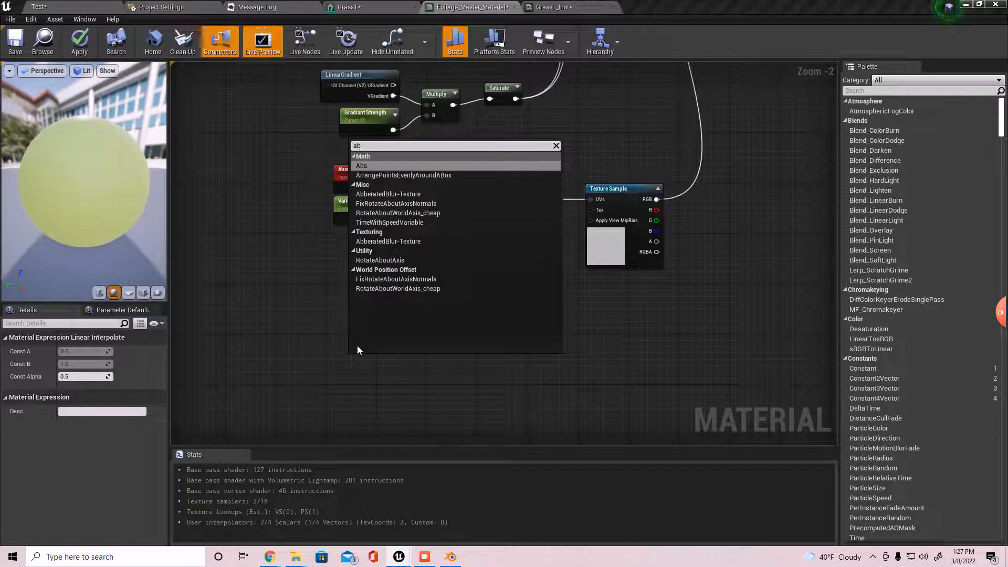
pyautogui.scroll(-5, 357, 346)
pyautogui.write('w')
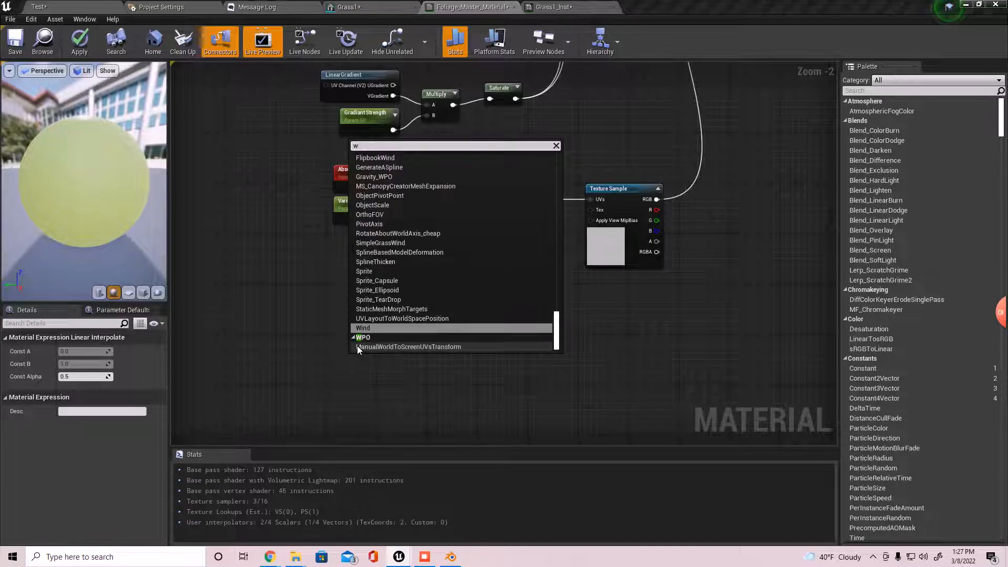
pyautogui.write('orld post')
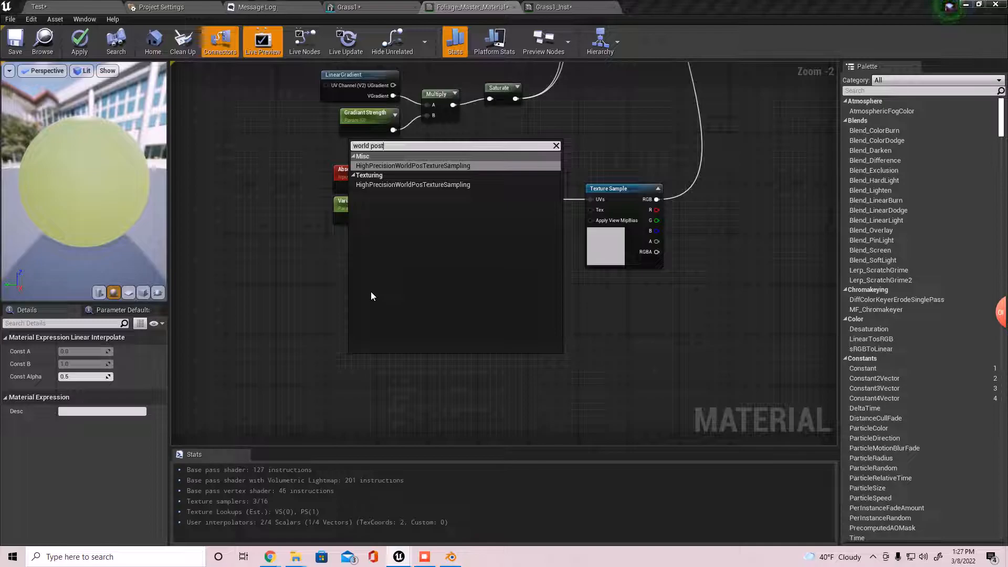
pyautogui.press('BackSpace')
pyautogui.press('BackSpace')
pyautogui.press('BackSpace')
pyautogui.press('BackSpace')
pyautogui.press('BackSpace')
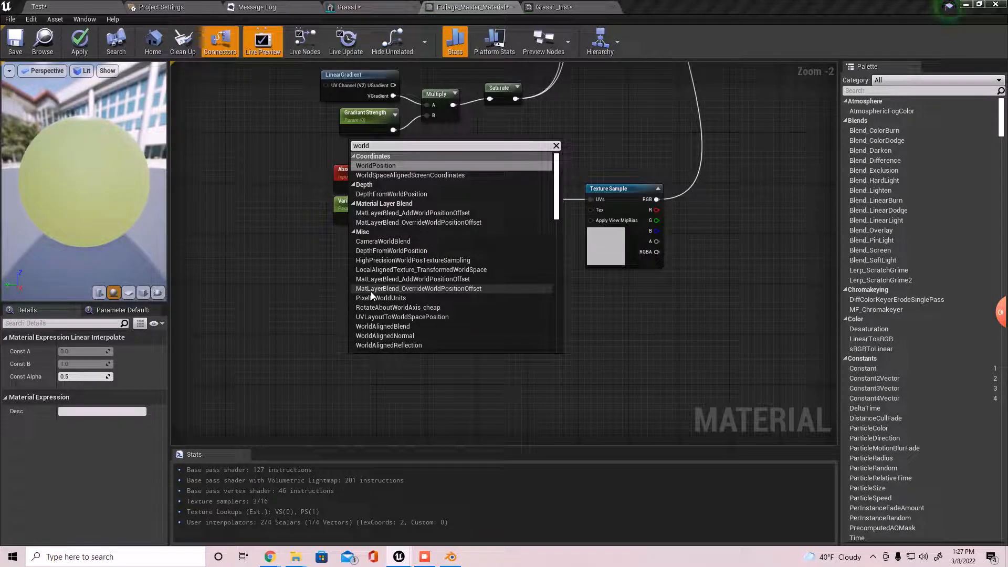
pyautogui.press('Return')
# Add a Divide node with the new Absolute World Position in its A input
pyautogui.moveTo(375, 370); pyautogui.dragTo(465, 343)
pyautogui.write('divide')
pyautogui.press('Return')
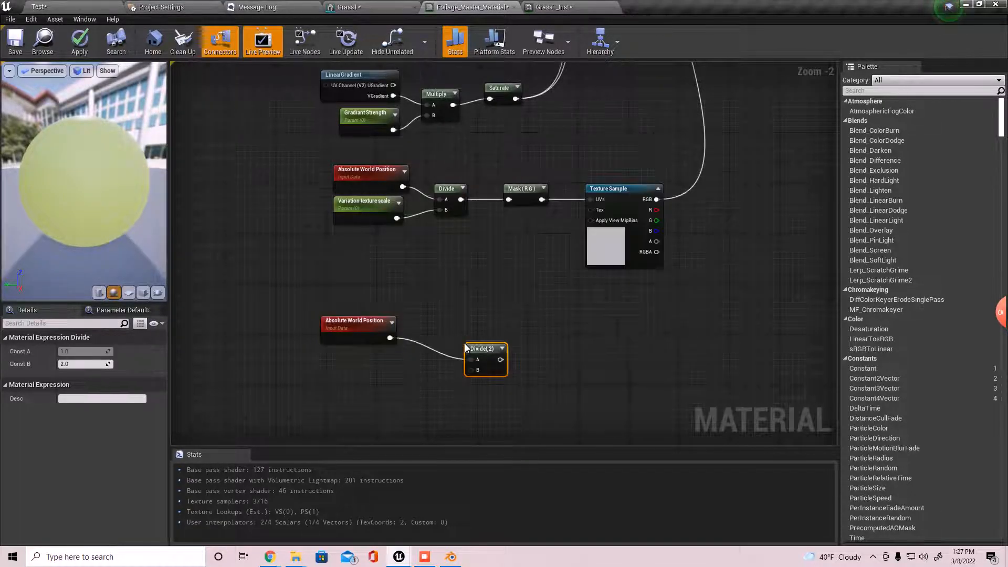
# Promote the new Divide's B input to a parameter named Wind texture scale, and arrange both nodes beside Absolute World Position
pyautogui.rightClick(471, 370)
pyautogui.click(524, 206)
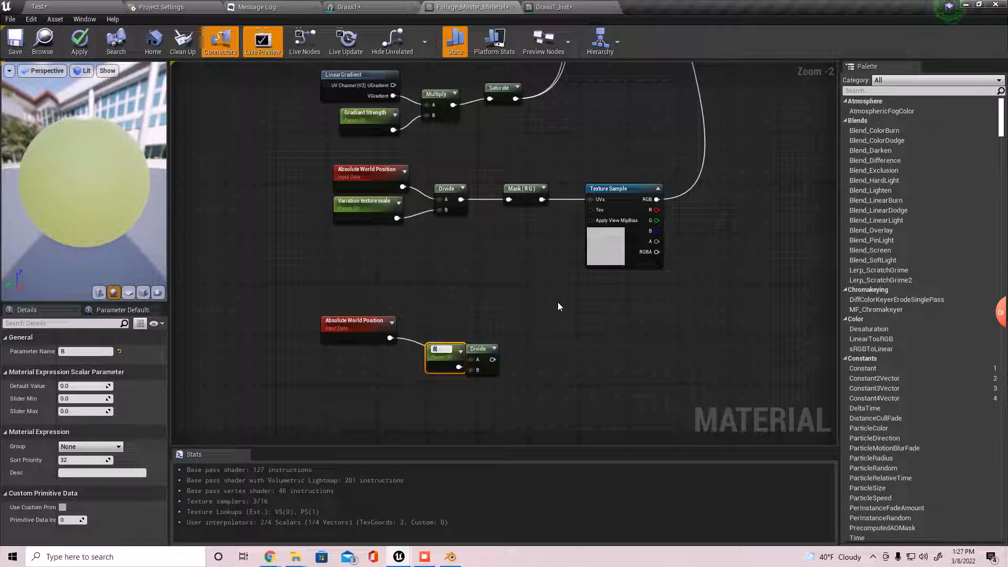
pyautogui.write('Wind textu')
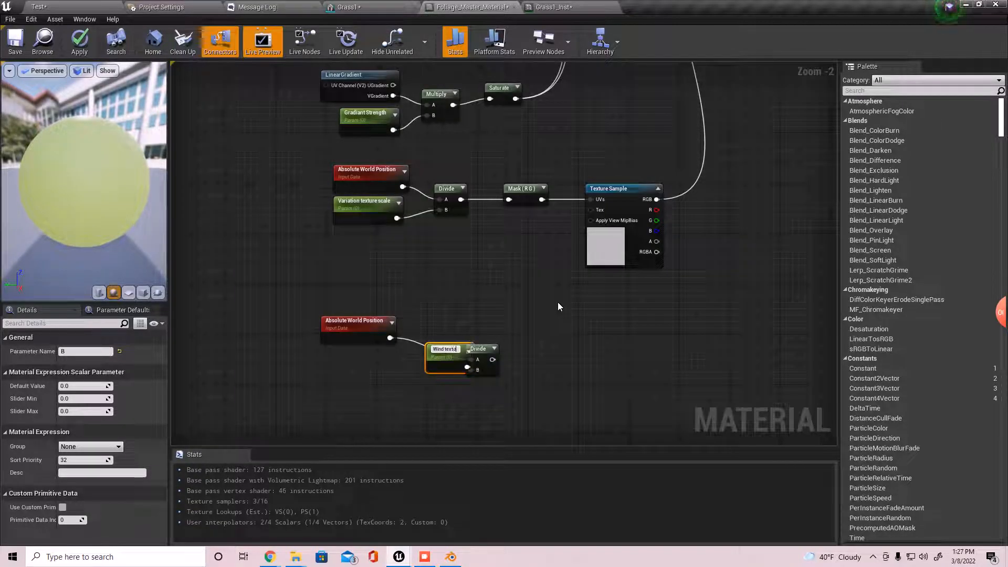
pyautogui.write('re scale')
pyautogui.press('Return')
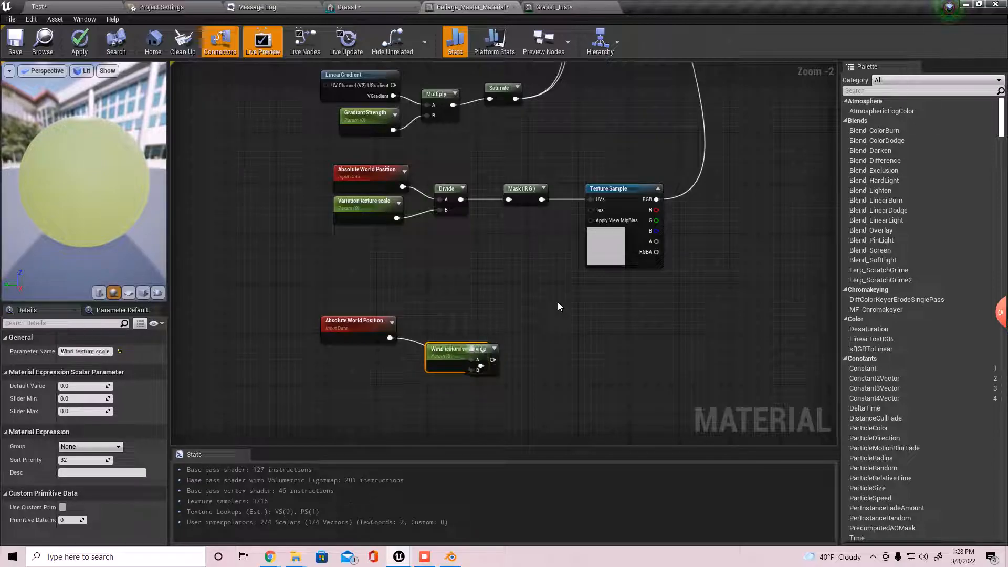
pyautogui.moveTo(445, 354); pyautogui.dragTo(346, 358)
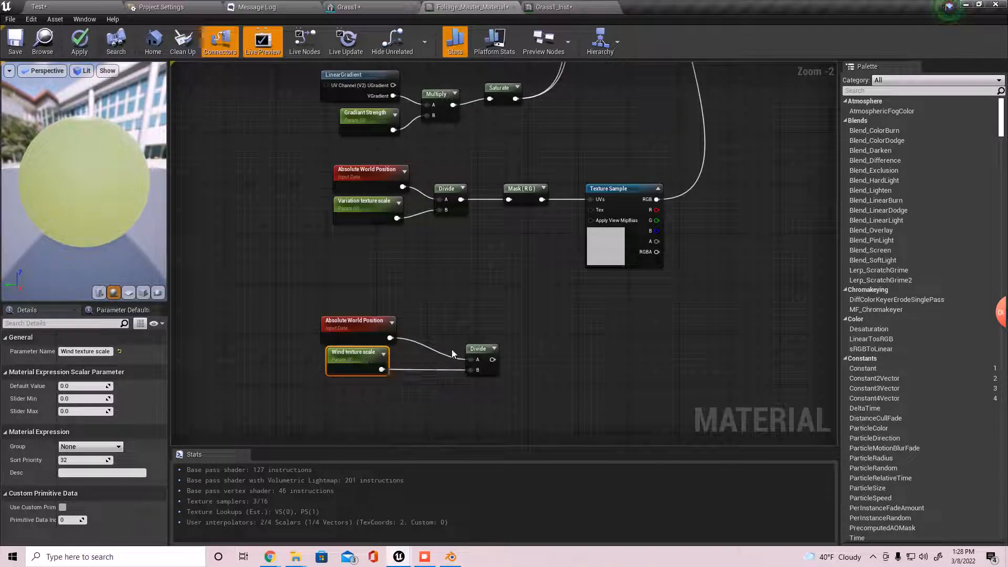
pyautogui.moveTo(494, 350); pyautogui.dragTo(469, 335)
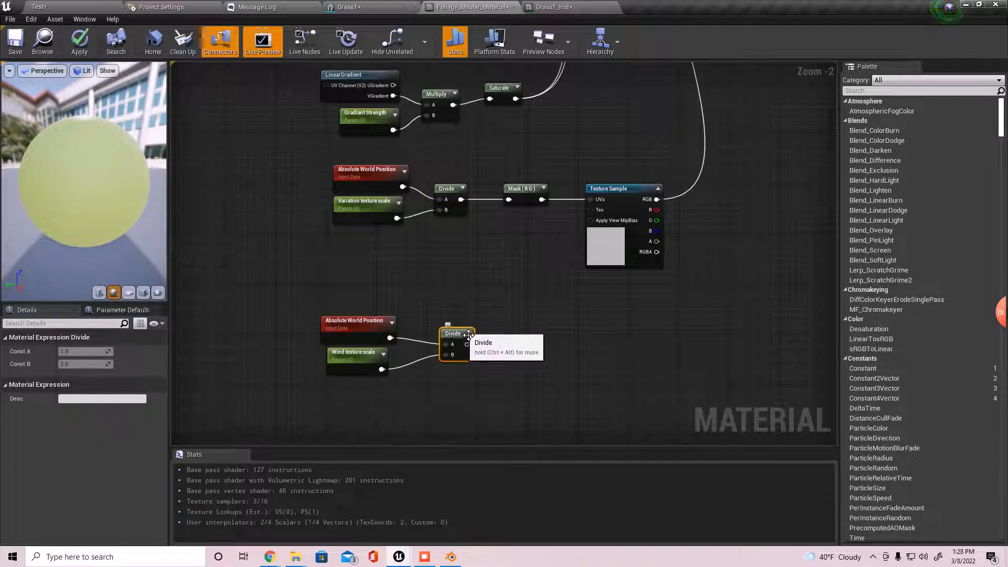
# Feed the new Divide's output into a ComponentMask node using the R and G channels
pyautogui.moveTo(465, 344); pyautogui.dragTo(519, 361)
pyautogui.write('mask')
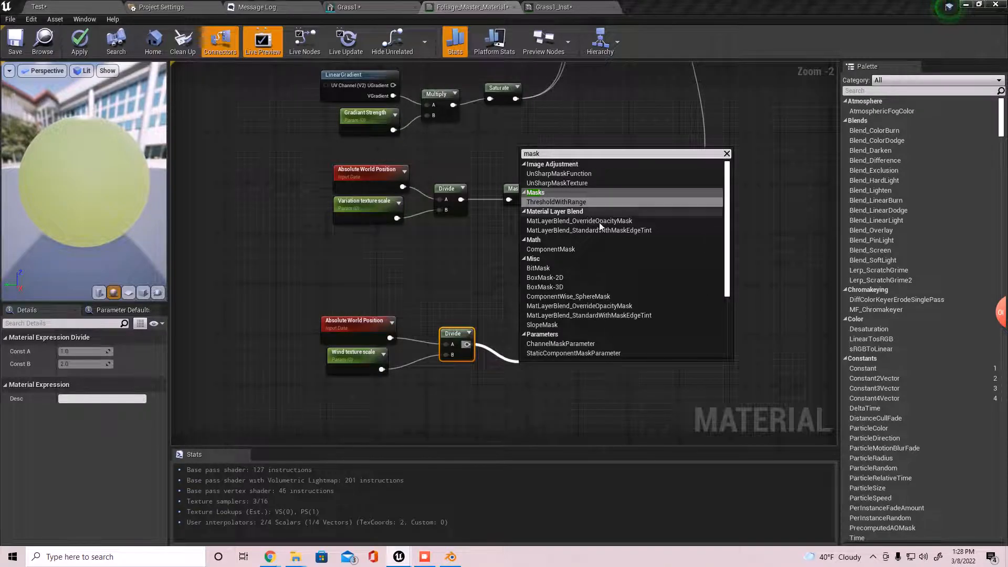
pyautogui.click(562, 250)
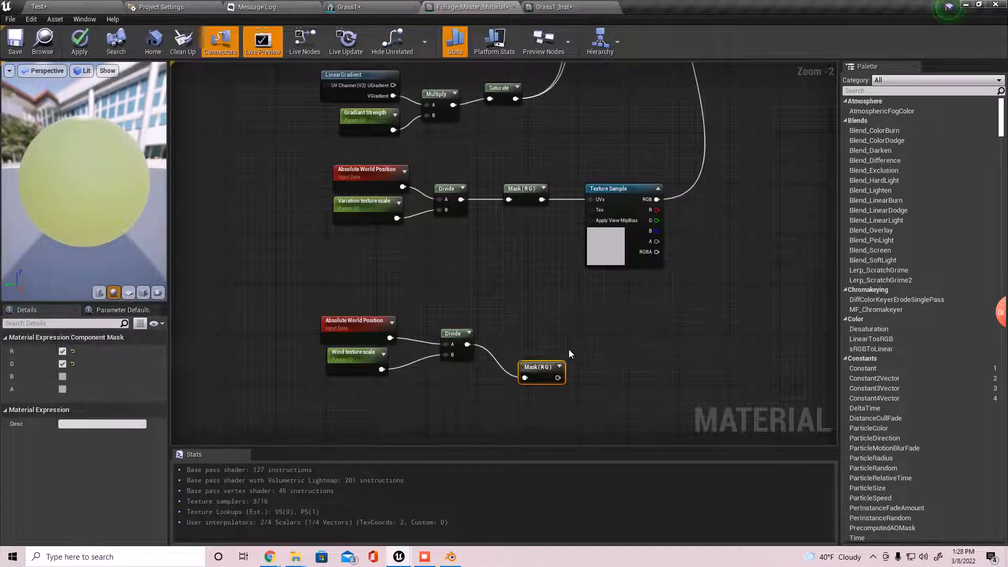
# Add a Panner node with the new mask's output in Coordinate, lined up with the mask
pyautogui.moveTo(541, 345); pyautogui.dragTo(589, 347)
pyautogui.write('panner')
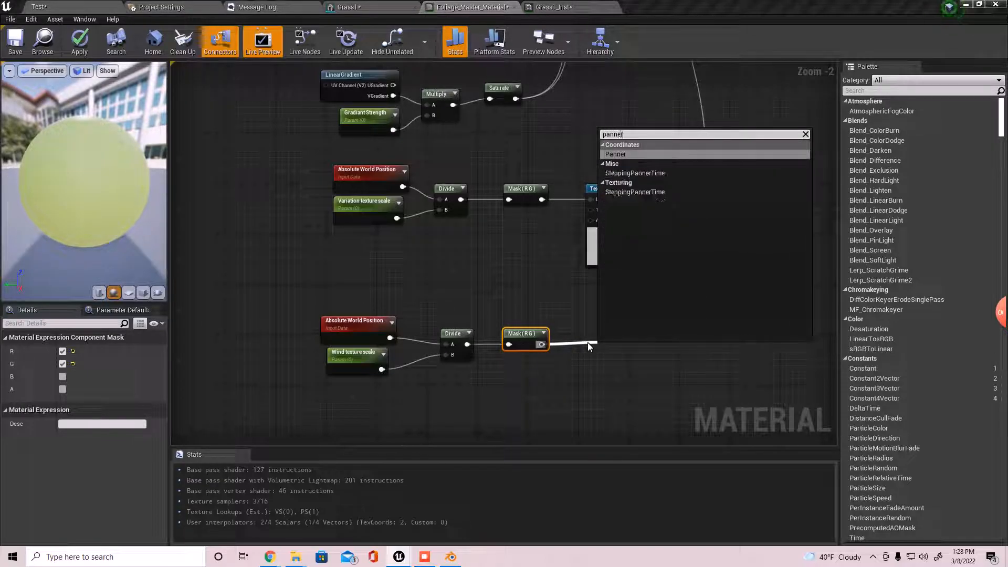
pyautogui.press('Return')
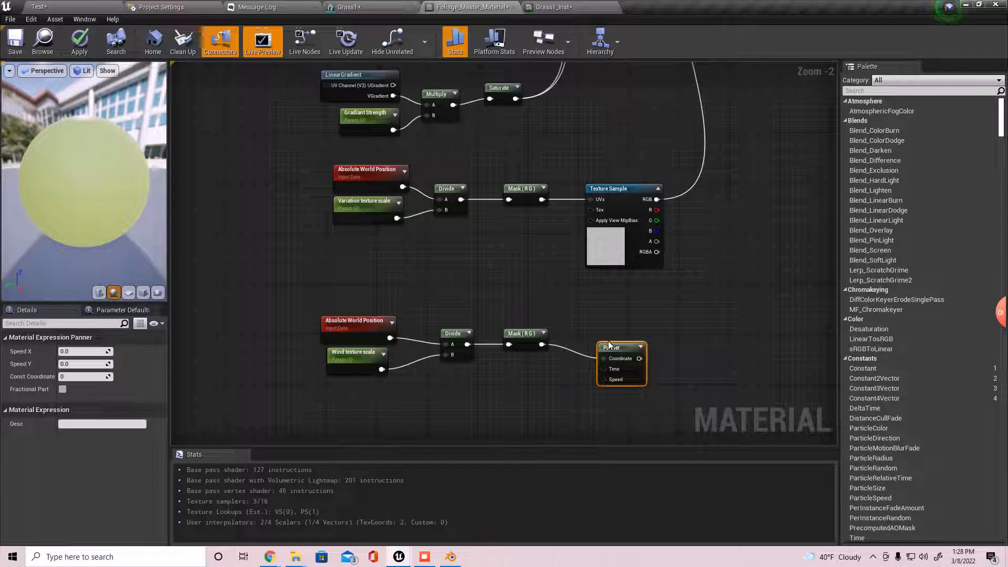
pyautogui.moveTo(623, 347); pyautogui.dragTo(609, 333)
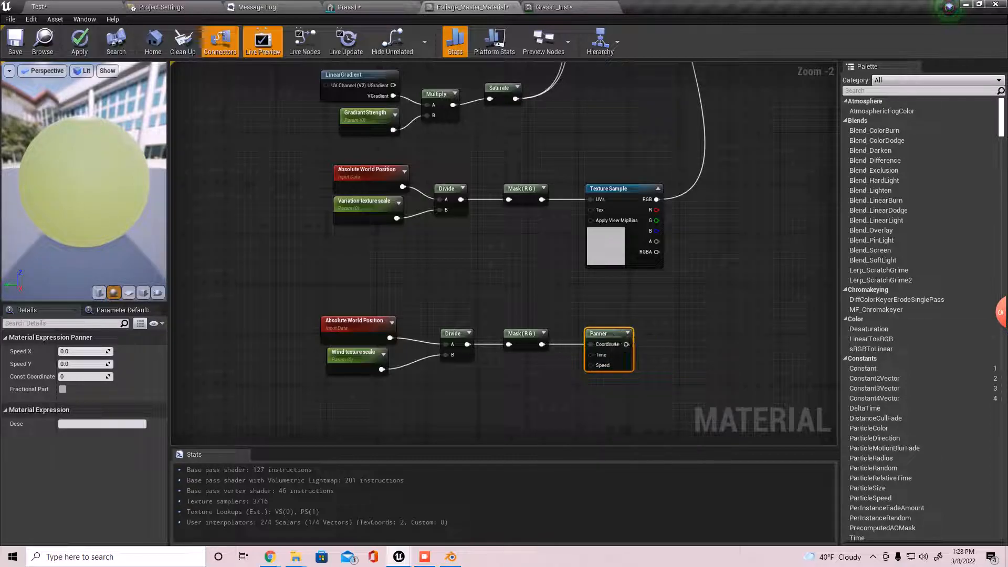
# Add an AppendVector node feeding the Panner's Speed input, placed below the Panner's input side
pyautogui.moveTo(597, 367); pyautogui.dragTo(546, 389)
pyautogui.write('appen')
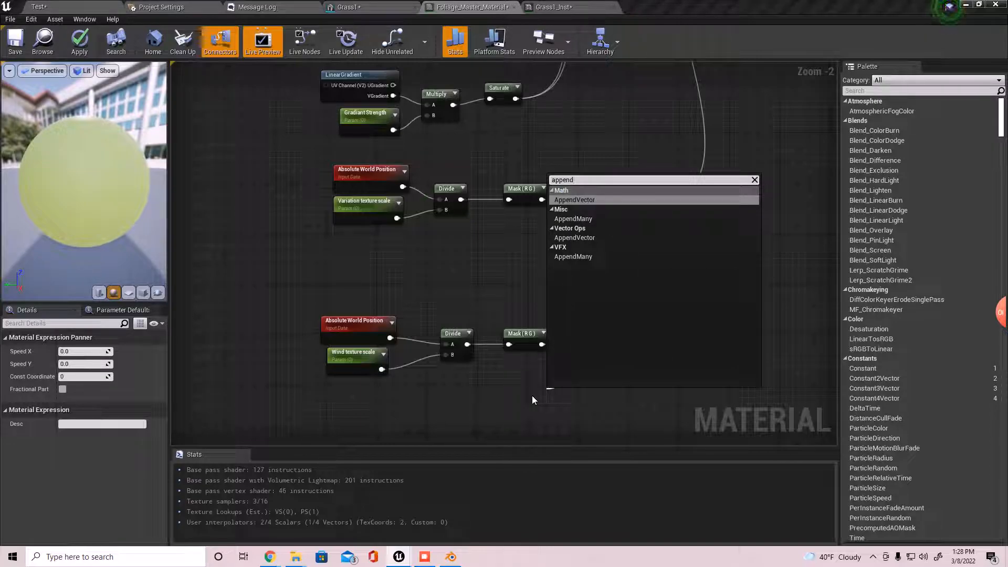
pyautogui.write('d')
pyautogui.press('Return')
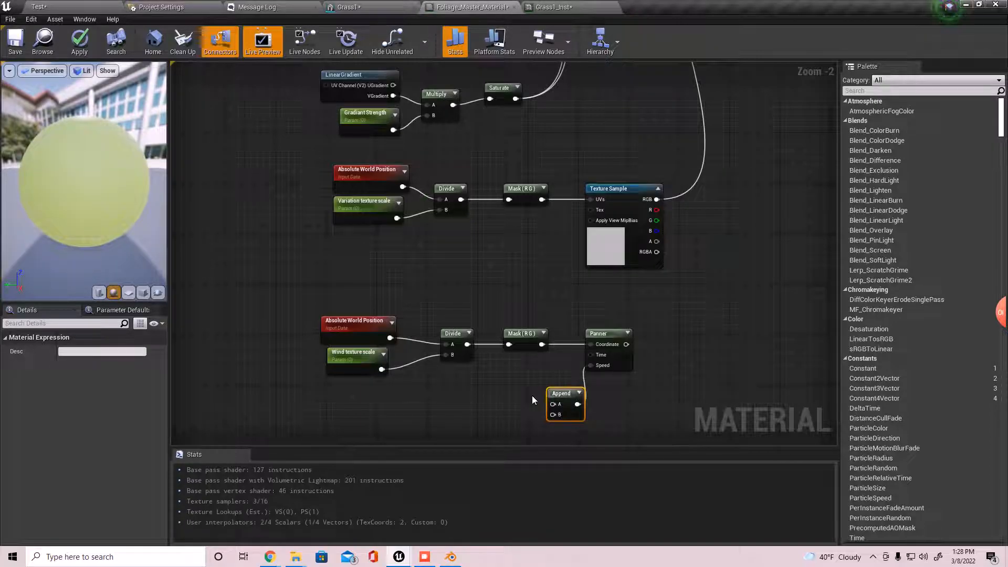
pyautogui.moveTo(579, 404); pyautogui.dragTo(560, 393)
# Promote the Append node's A input to a parameter named Speed U
pyautogui.rightClick(559, 394)
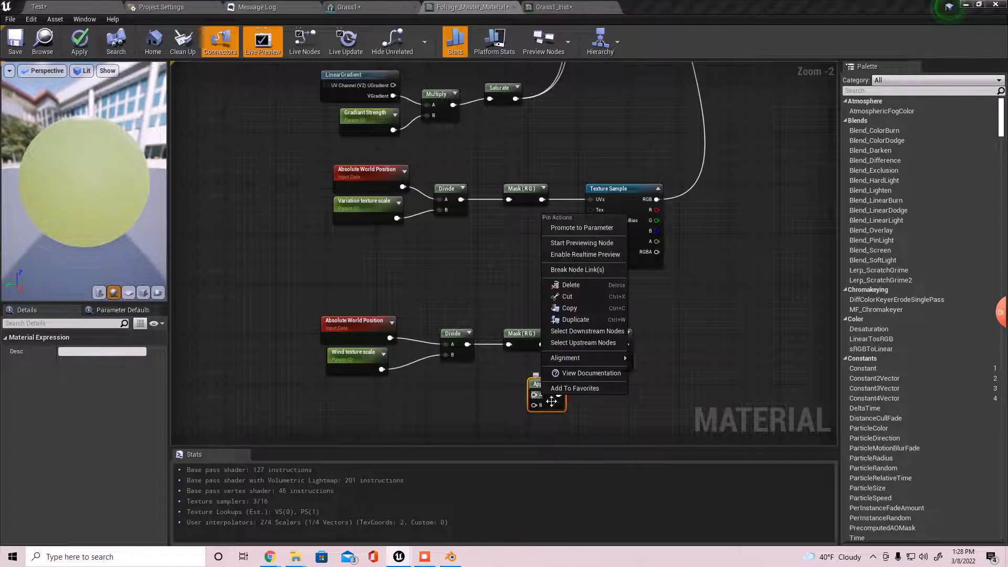
pyautogui.click(560, 227)
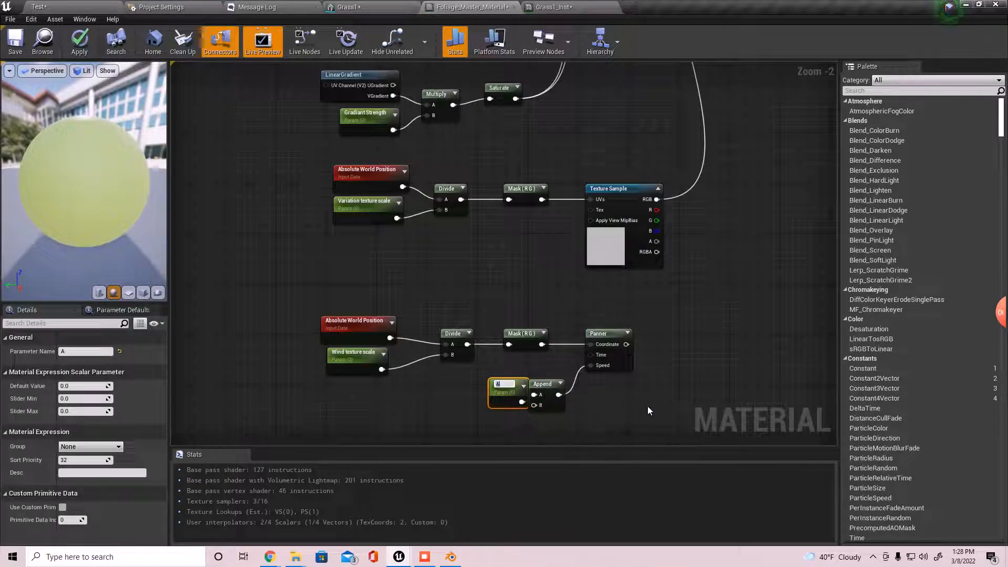
pyautogui.write('Speed u')
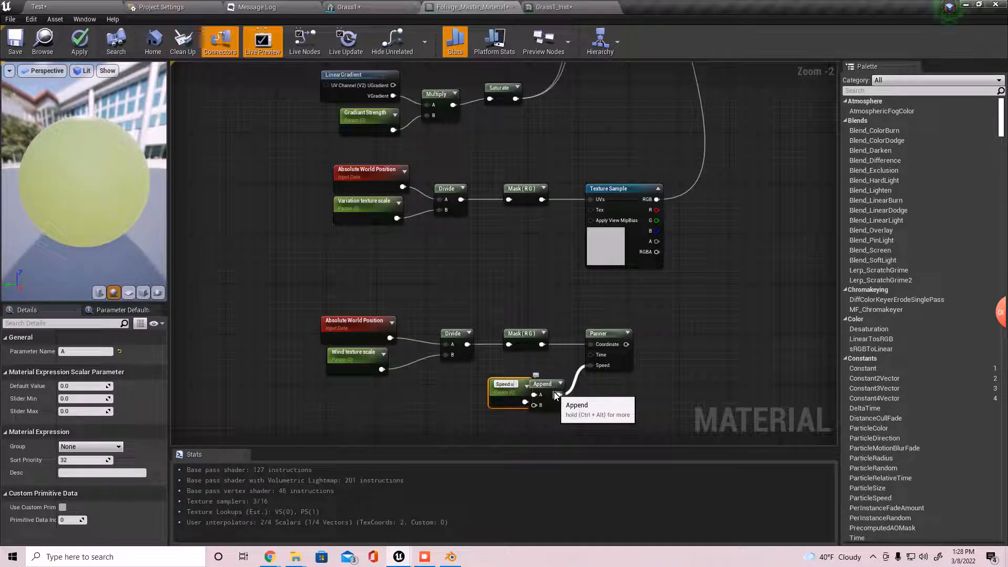
pyautogui.press('Return')
pyautogui.click(592, 398)
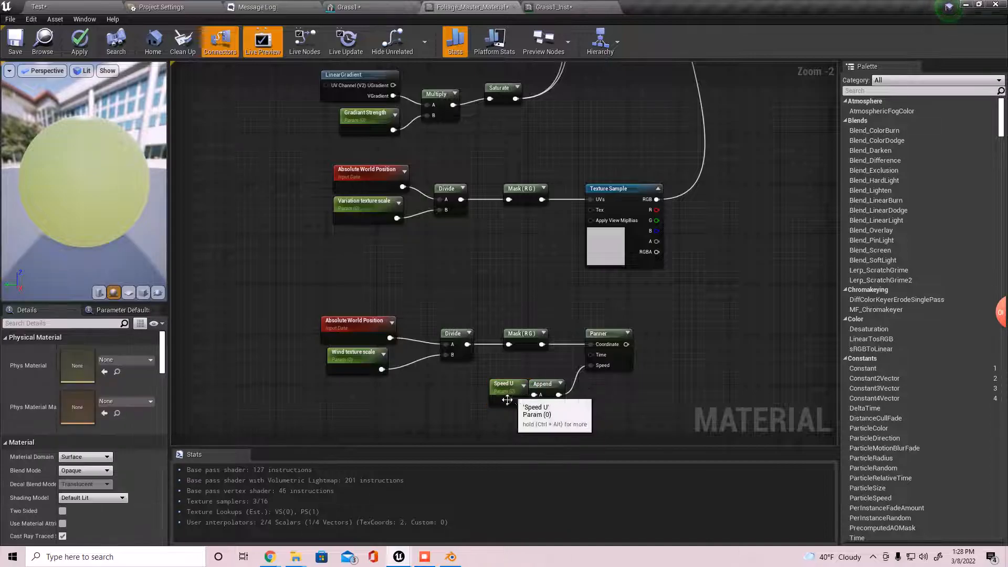
# Promote the Append node's B input to a parameter named Speed V, placing it beneath the Speed U parameter
pyautogui.moveTo(503, 384); pyautogui.dragTo(491, 378)
pyautogui.rightClick(535, 405)
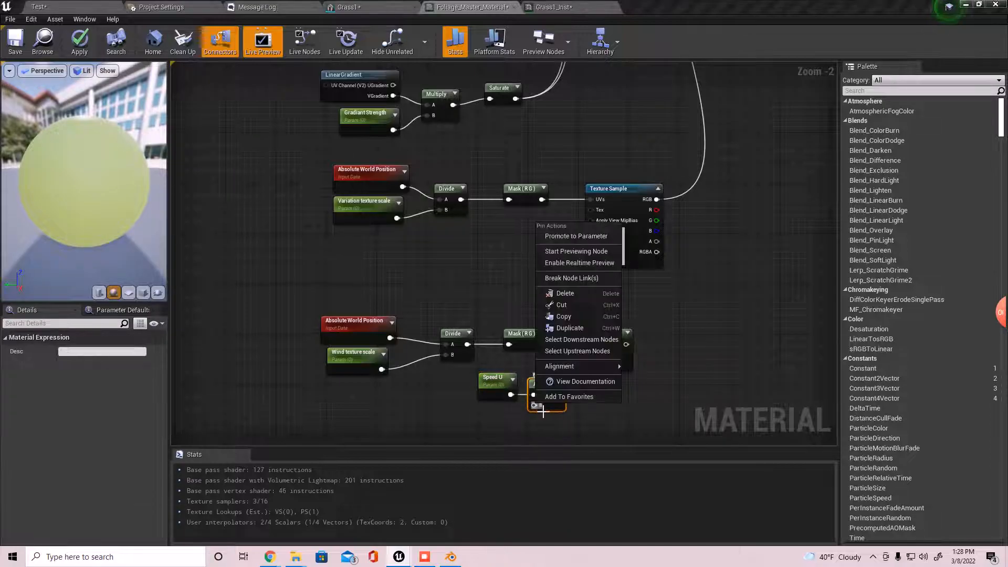
pyautogui.click(572, 235)
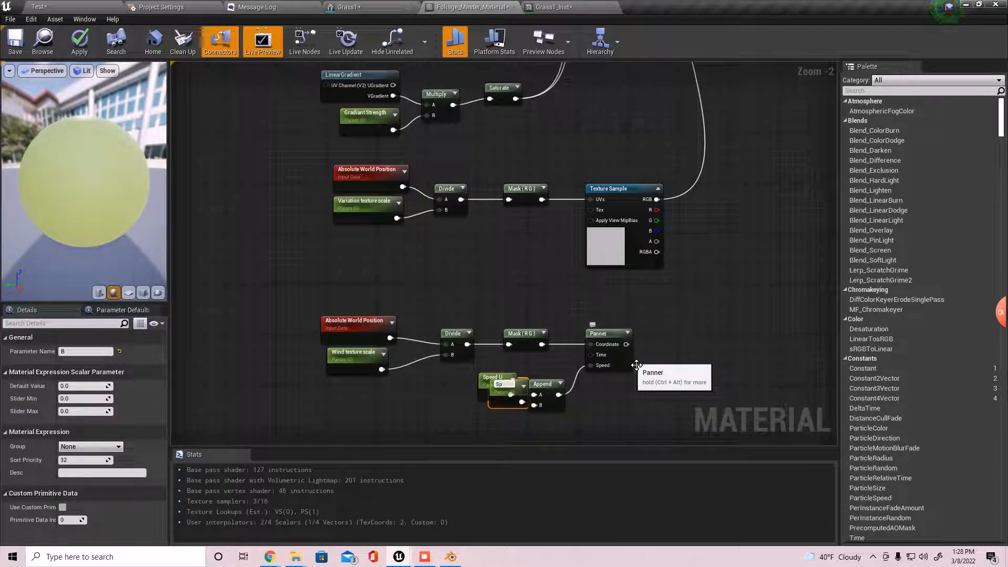
pyautogui.write('Speed V')
pyautogui.press('Return')
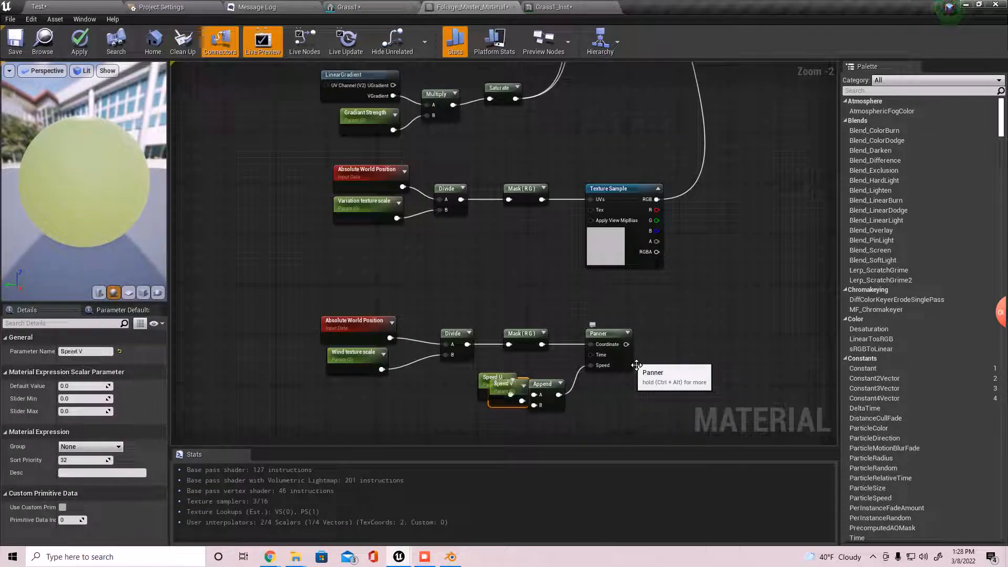
pyautogui.moveTo(508, 410); pyautogui.dragTo(497, 429)
# Add a TextureSample node fed by the Panner's output into its UVs, lined up beside the Panner
pyautogui.moveTo(445, 219); pyautogui.dragTo(452, 354, button='right')
pyautogui.scroll(2, 420, 303)
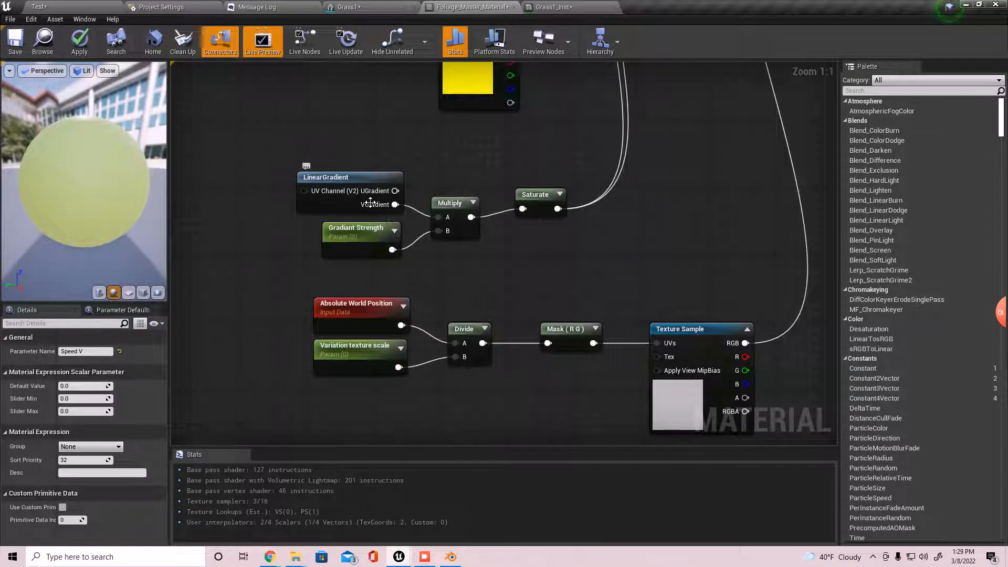
pyautogui.moveTo(537, 322); pyautogui.dragTo(526, 217, button='right')
pyautogui.scroll(-4, 524, 237)
pyautogui.scroll(4, 525, 272)
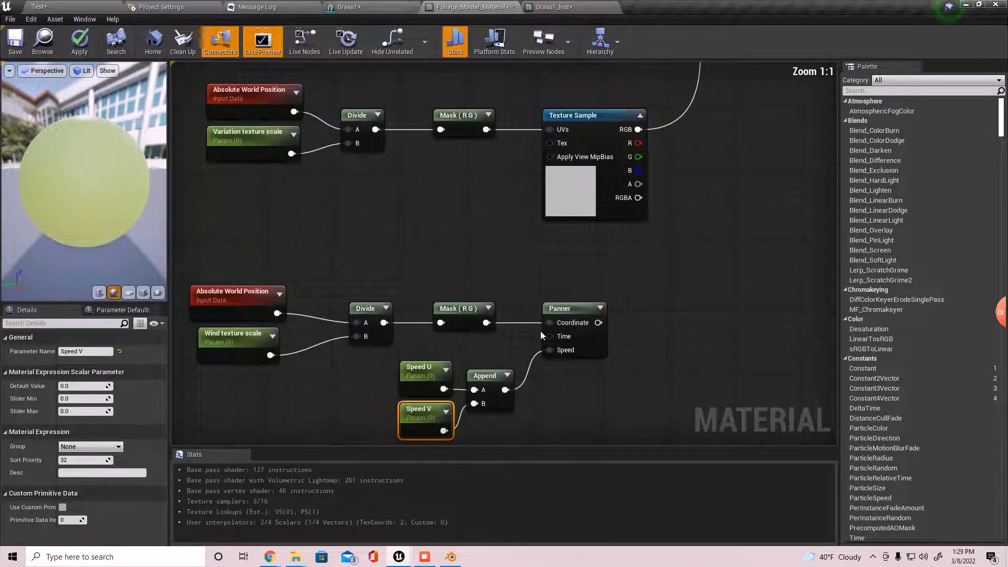
pyautogui.moveTo(514, 348); pyautogui.dragTo(505, 242, button='right')
pyautogui.click(508, 368)
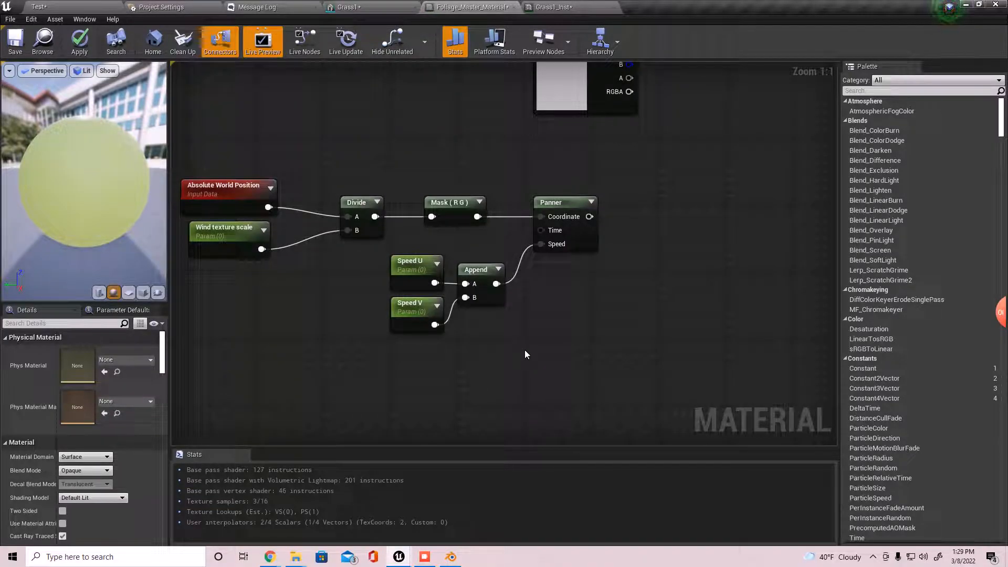
pyautogui.moveTo(590, 217); pyautogui.dragTo(661, 209)
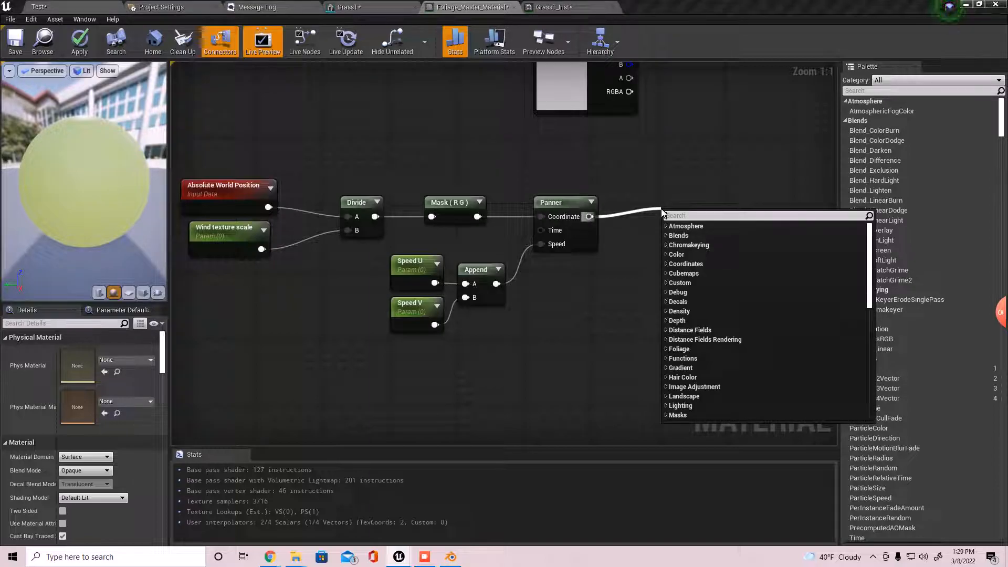
pyautogui.write('texture')
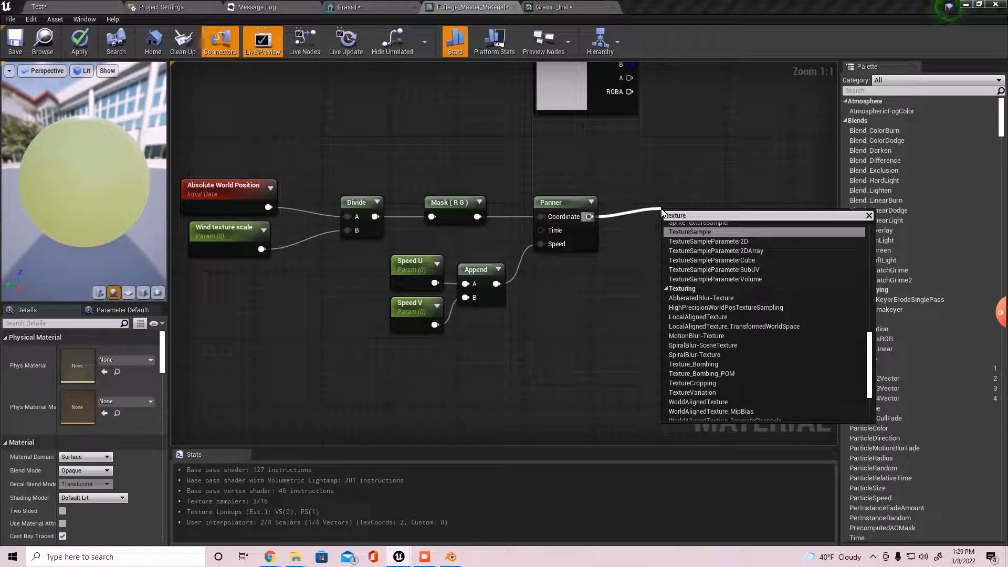
pyautogui.click(691, 232)
pyautogui.moveTo(693, 219); pyautogui.dragTo(675, 206)
pyautogui.click(657, 177)
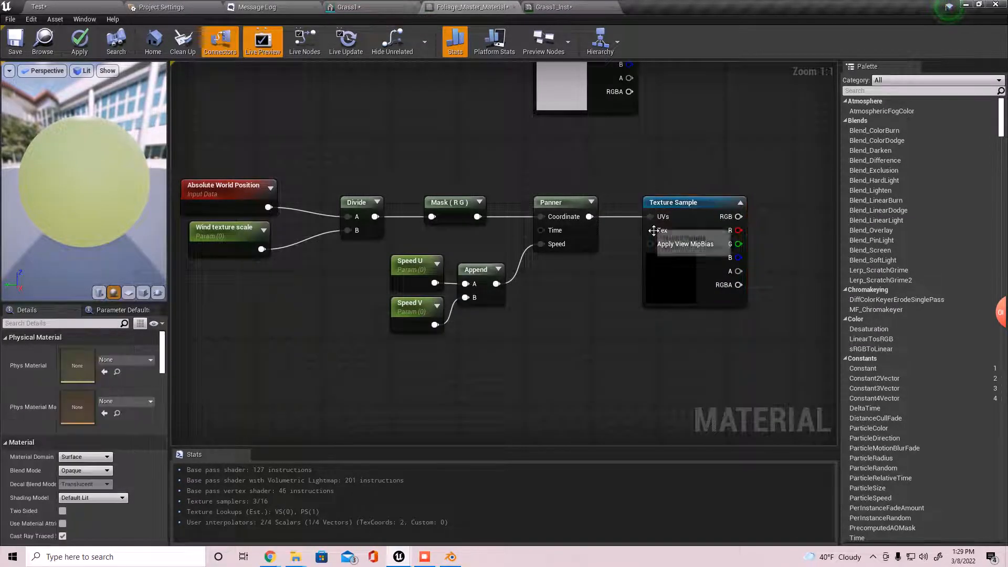
# Assign the WaveNoiseTexture__1_ texture from the Texture_Variation folder to the new Texture Sample
pyautogui.moveTo(626, 265); pyautogui.dragTo(512, 341, button='right')
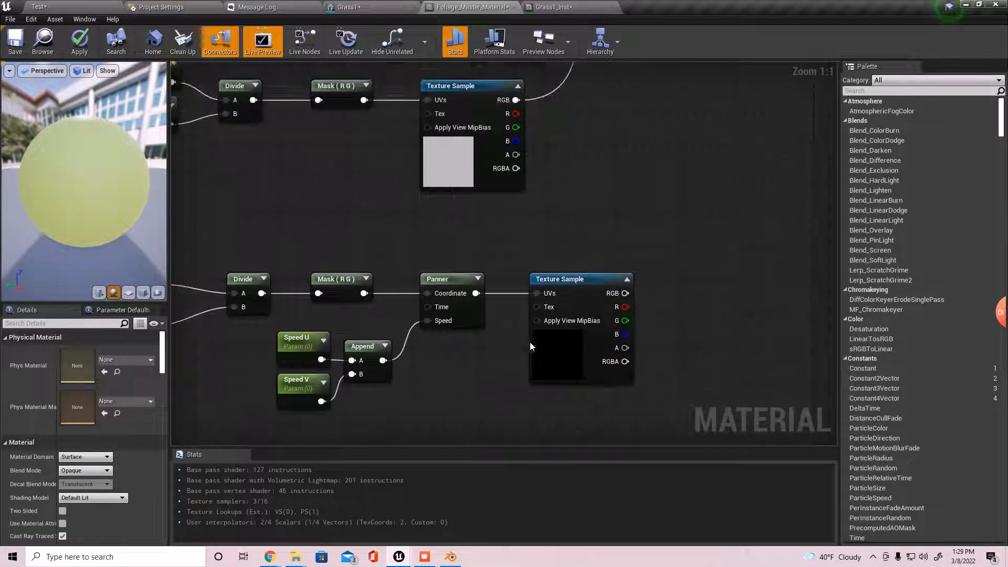
pyautogui.click(547, 369)
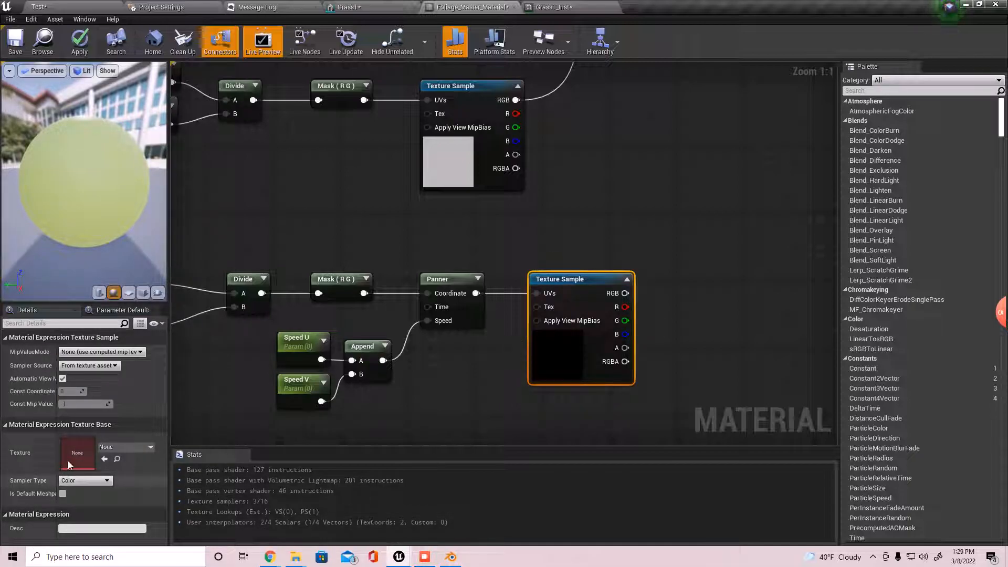
pyautogui.click(117, 449)
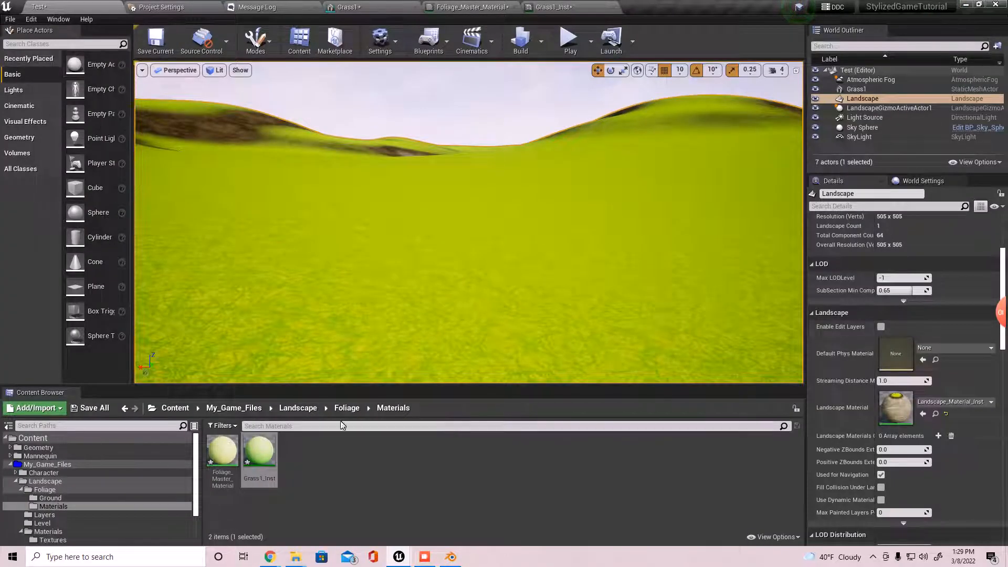
pyautogui.click(77, 499)
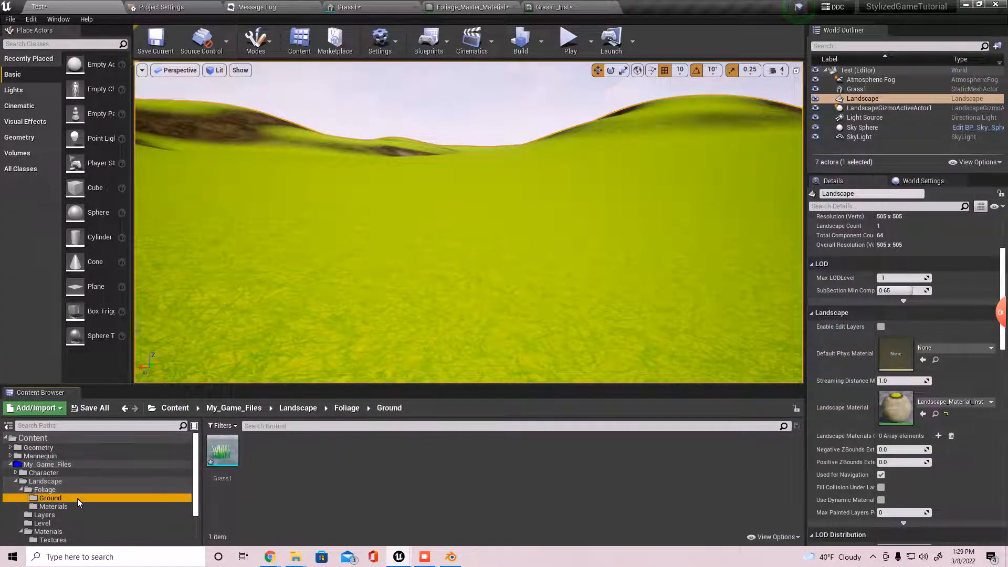
pyautogui.click(62, 489)
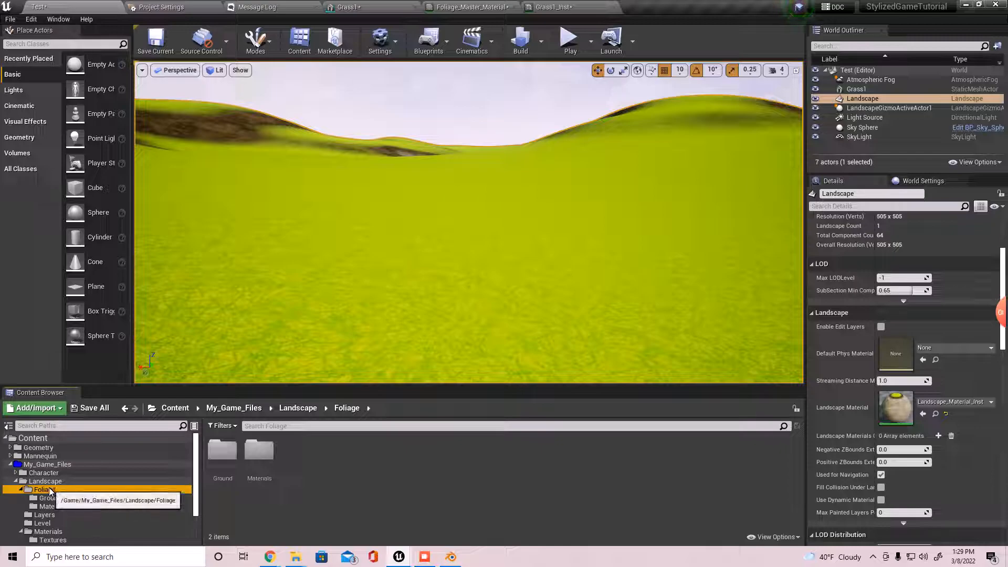
pyautogui.click(53, 481)
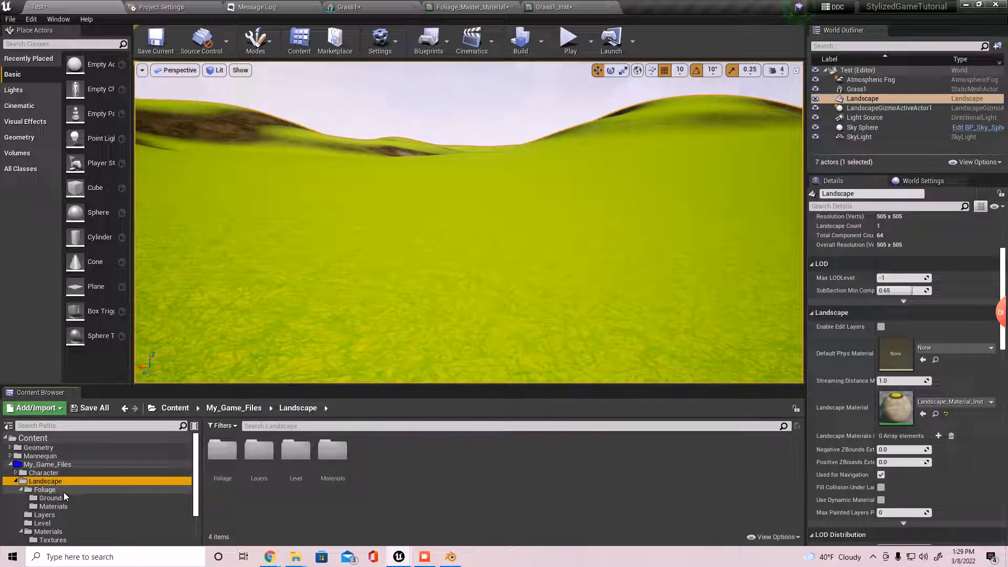
pyautogui.click(62, 499)
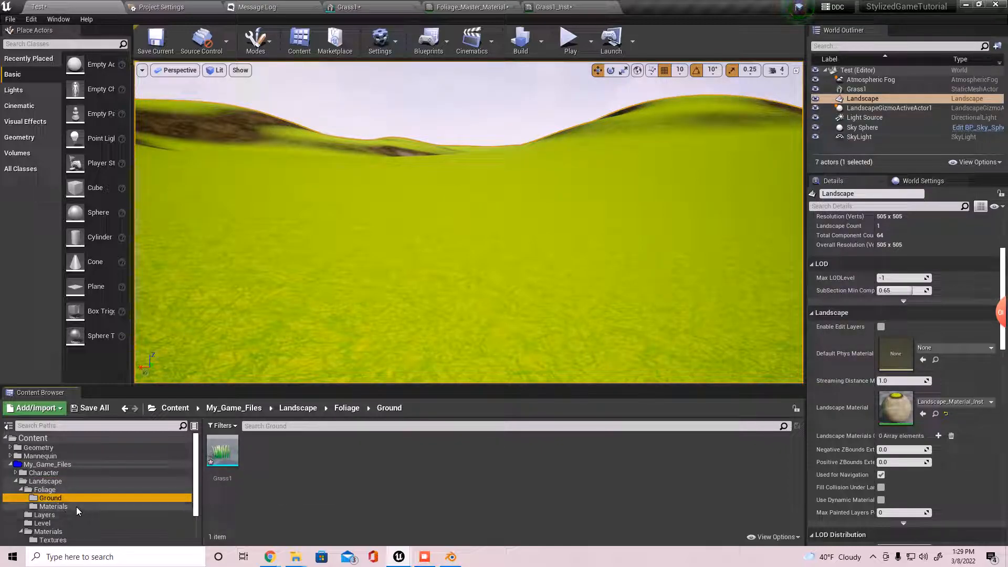
pyautogui.click(77, 514)
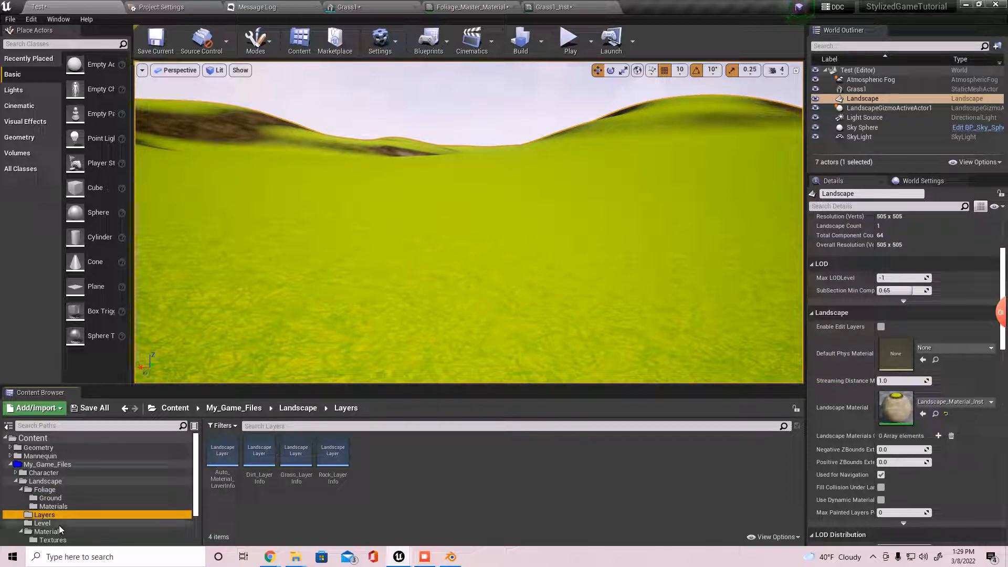
pyautogui.click(62, 523)
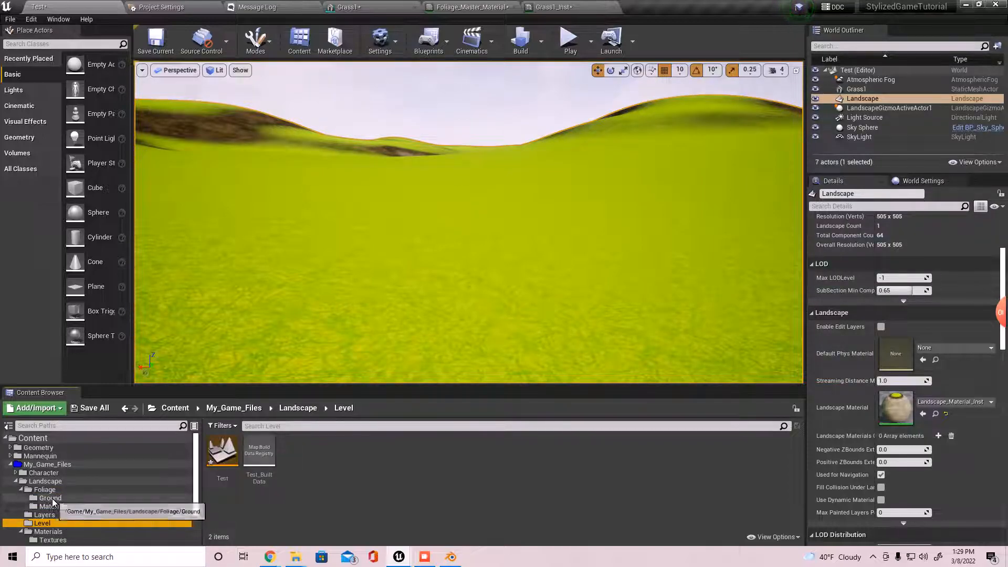
pyautogui.click(51, 498)
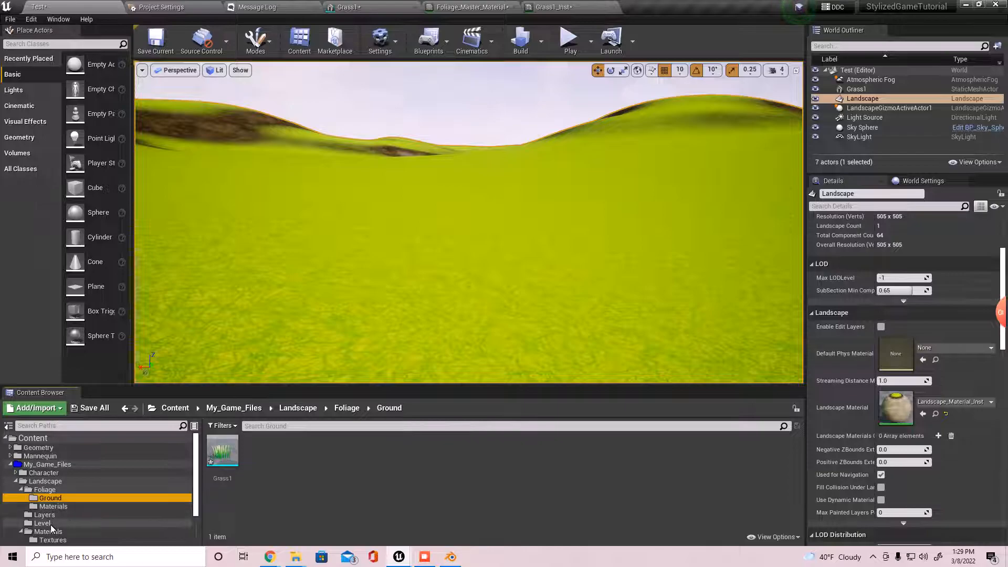
pyautogui.scroll(-1, 51, 525)
pyautogui.click(93, 536)
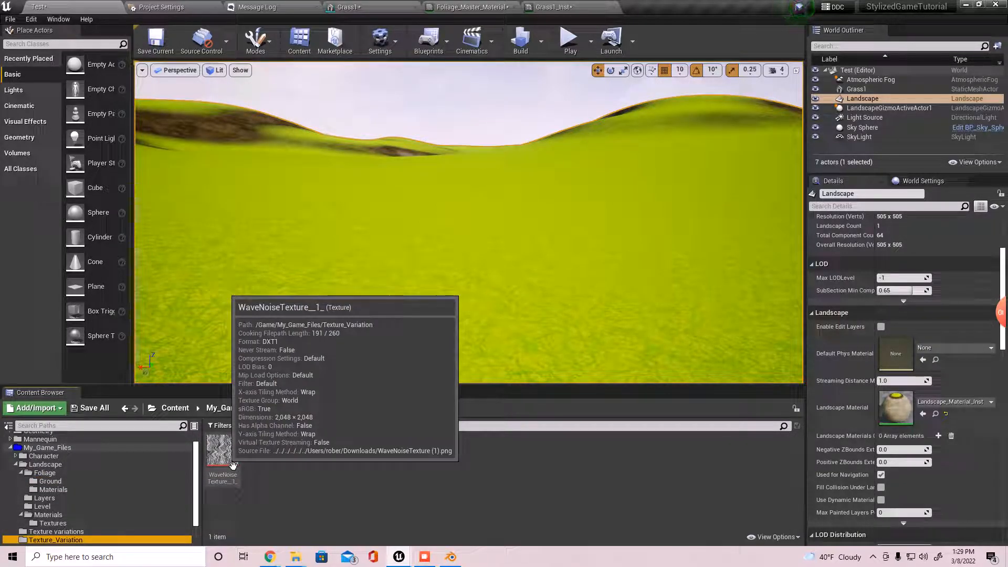
pyautogui.moveTo(233, 465); pyautogui.dragTo(78, 455)
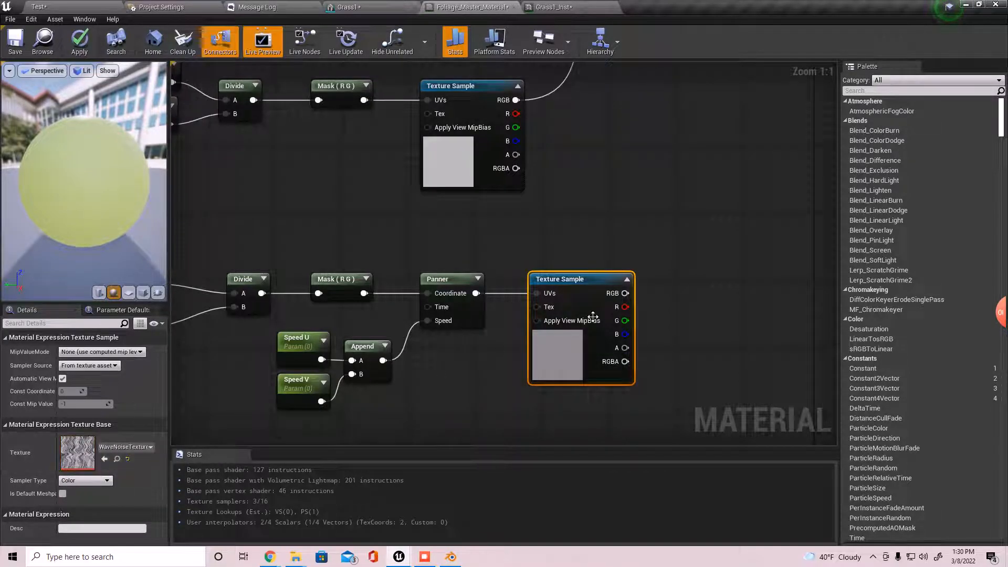
# Examine the wave noise texture in its own editor, check its content folder, and return to the foliage material graph
pyautogui.moveTo(518, 361); pyautogui.dragTo(482, 410, button='right')
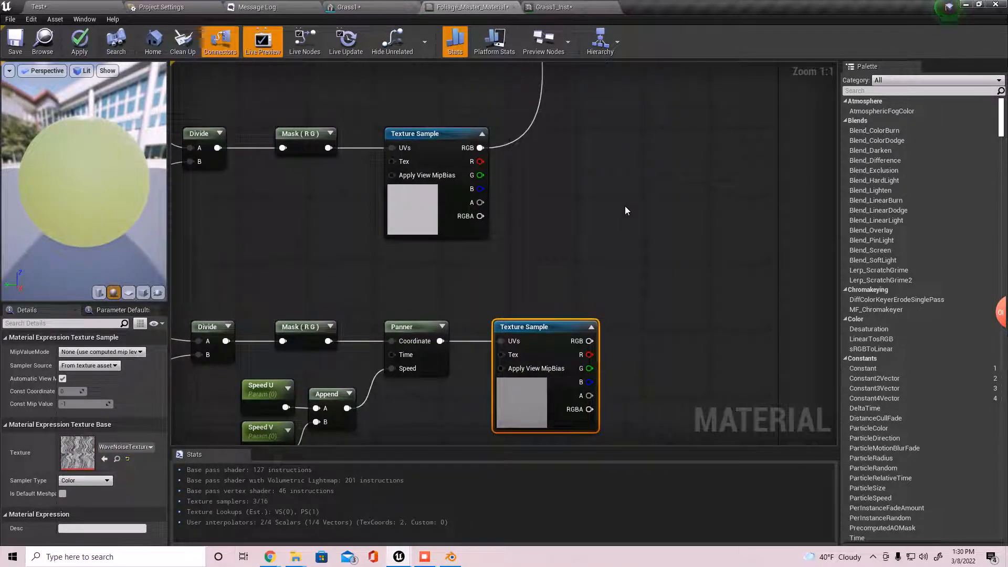
pyautogui.doubleClick(63, 466)
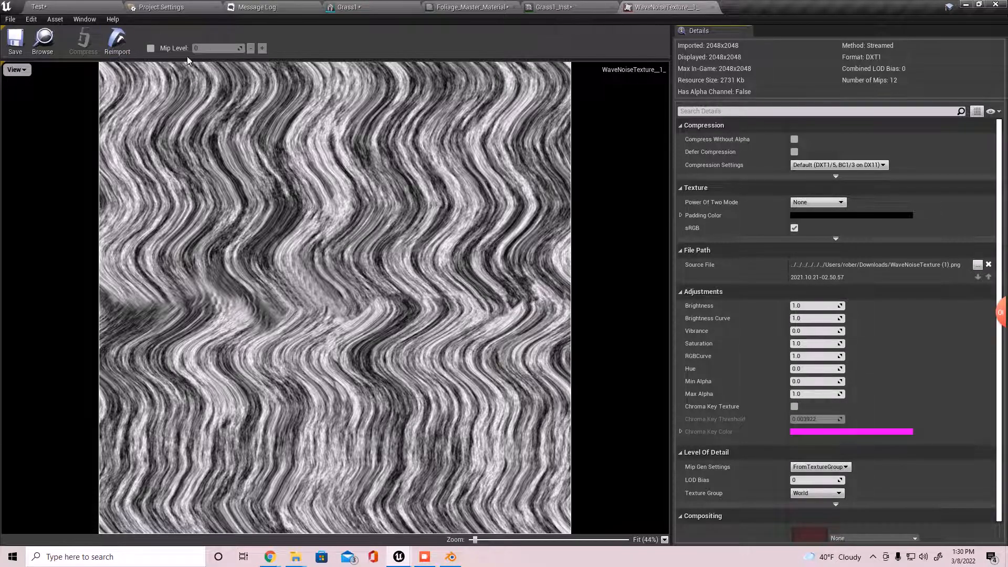
pyautogui.click(34, 6)
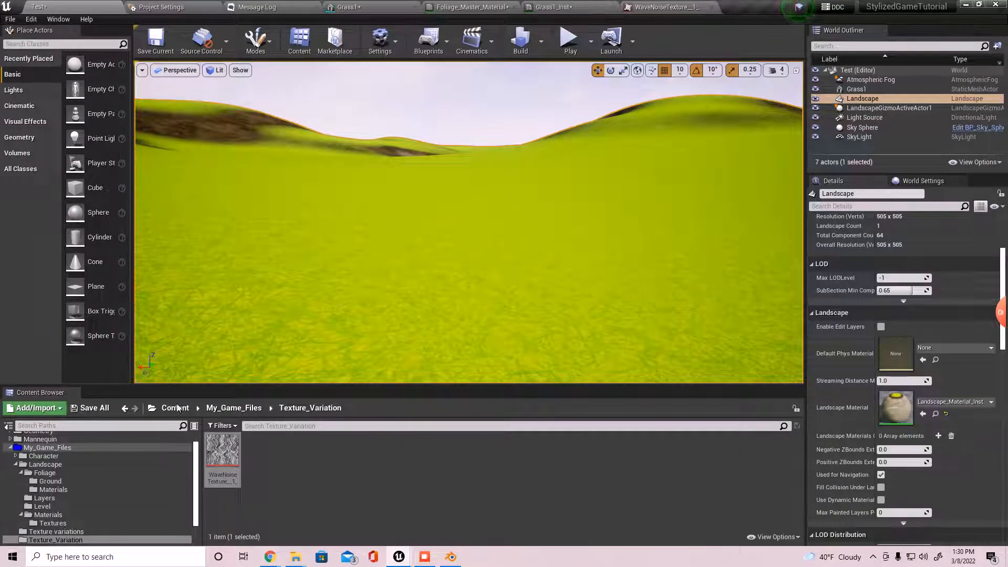
pyautogui.click(332, 475)
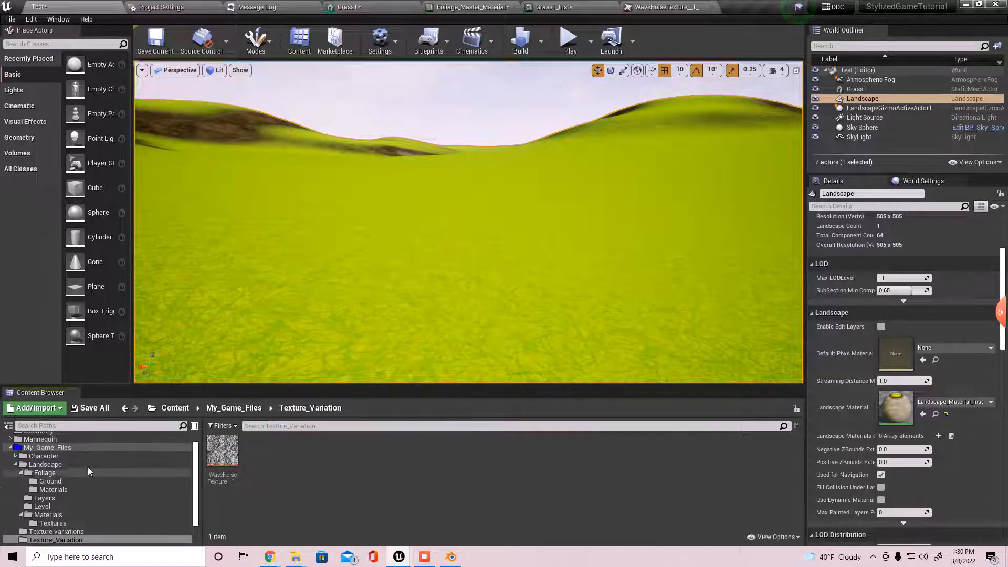
pyautogui.click(664, 7)
pyautogui.click(552, 6)
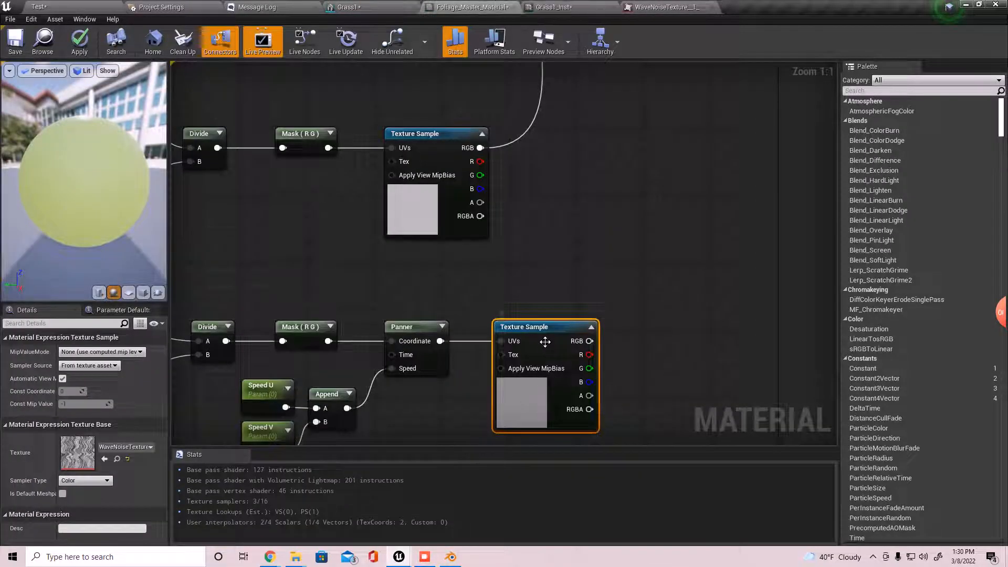
# Connect the panned wave noise Texture Sample's RGB output to the Alpha input of the final Lerp
pyautogui.moveTo(543, 343); pyautogui.dragTo(466, 323, button='right')
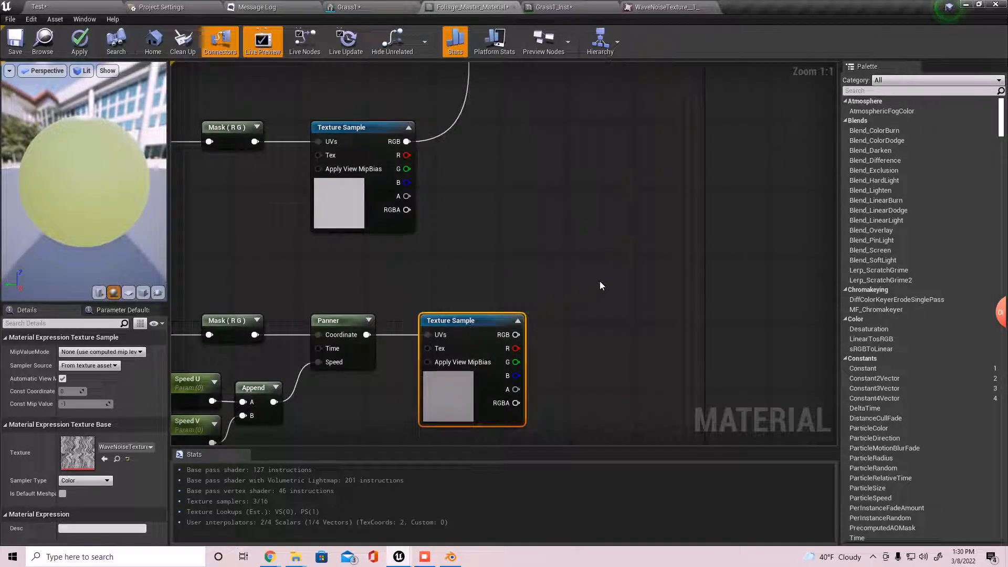
pyautogui.moveTo(600, 286); pyautogui.dragTo(512, 367, button='right')
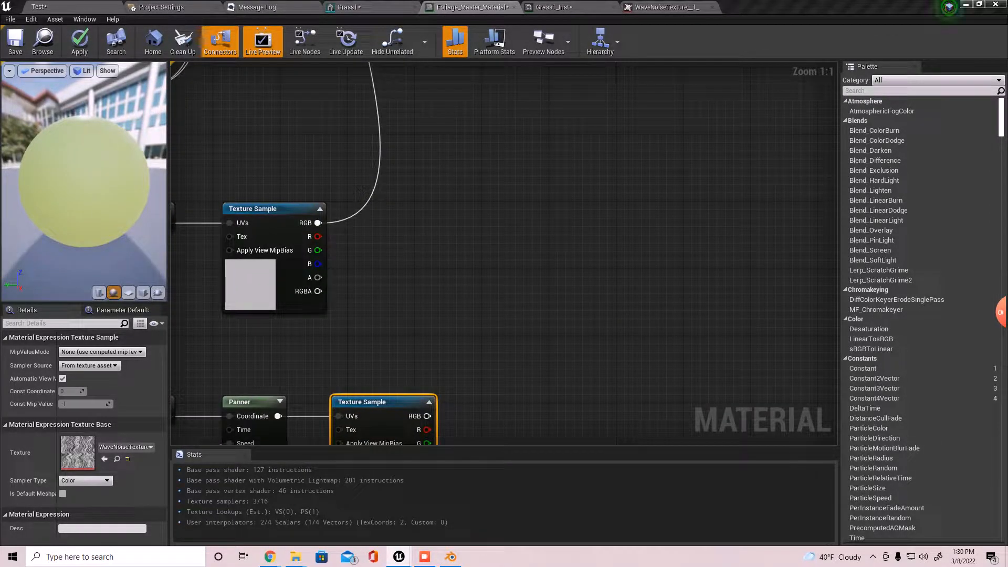
pyautogui.moveTo(427, 416); pyautogui.dragTo(549, 240)
pyautogui.moveTo(596, 218); pyautogui.dragTo(175, 273, button='right')
pyautogui.moveTo(577, 158); pyautogui.dragTo(819, 242)
# Add a MakeMaterialAttributes node and feed the final Lerp's output into its BaseColor input
pyautogui.moveTo(368, 267); pyautogui.dragTo(562, 288, button='right')
pyautogui.moveTo(274, 257); pyautogui.dragTo(459, 277, button='right')
pyautogui.rightClick(459, 279)
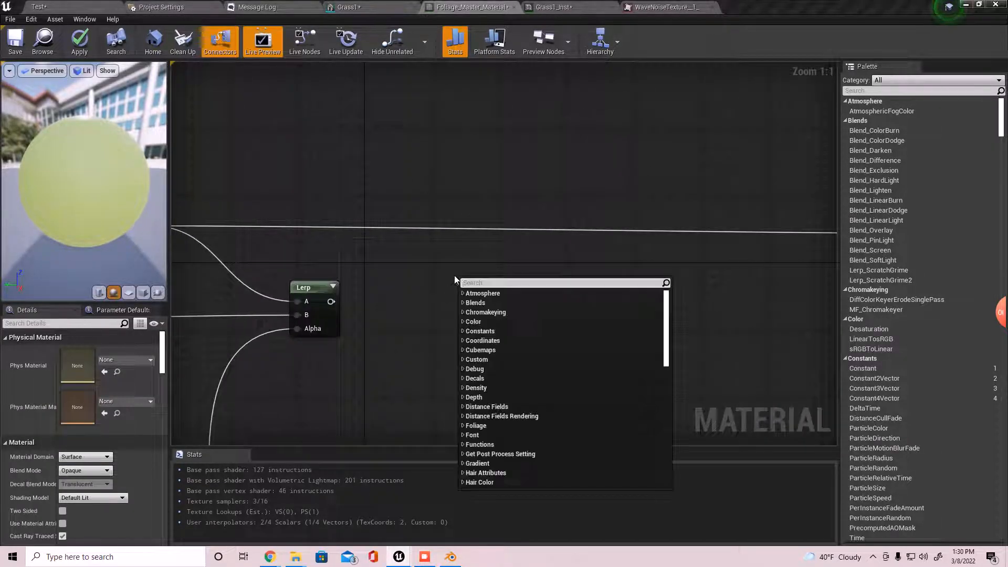
pyautogui.write('make mater')
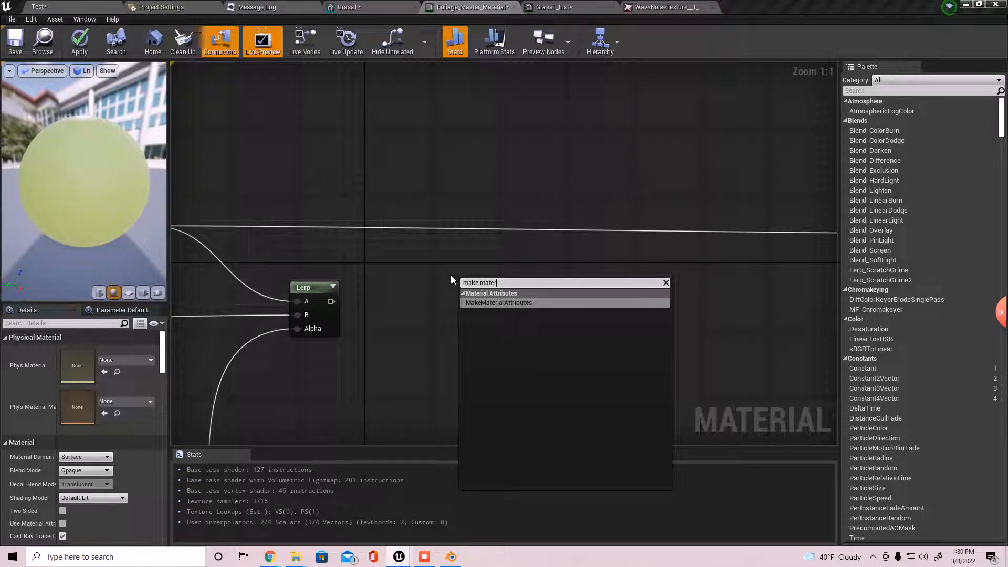
pyautogui.press('Return')
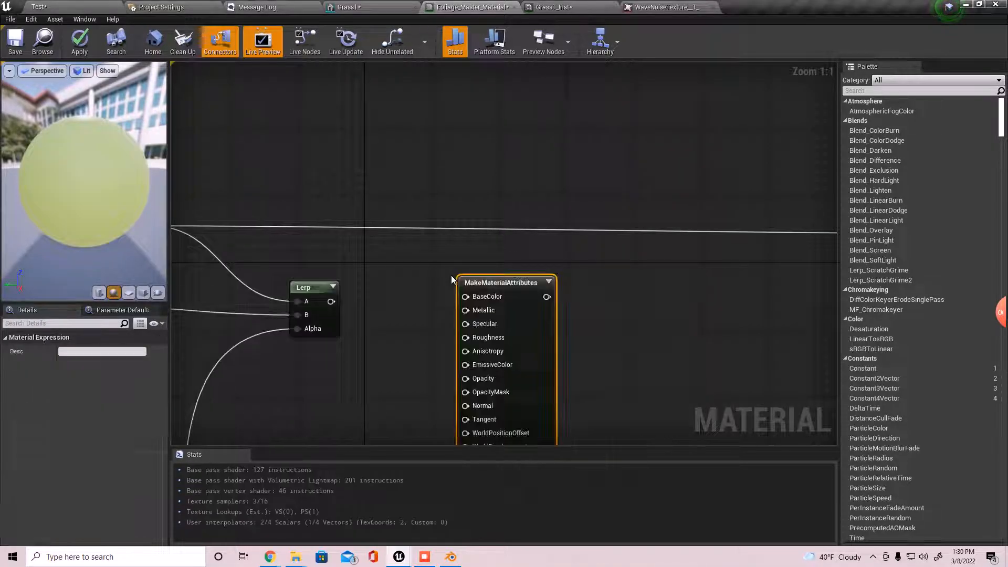
pyautogui.moveTo(330, 301); pyautogui.dragTo(465, 297)
# Set the blend mode of Foliage_Master_Material to Masked
pyautogui.moveTo(676, 318); pyautogui.dragTo(336, 354, button='right')
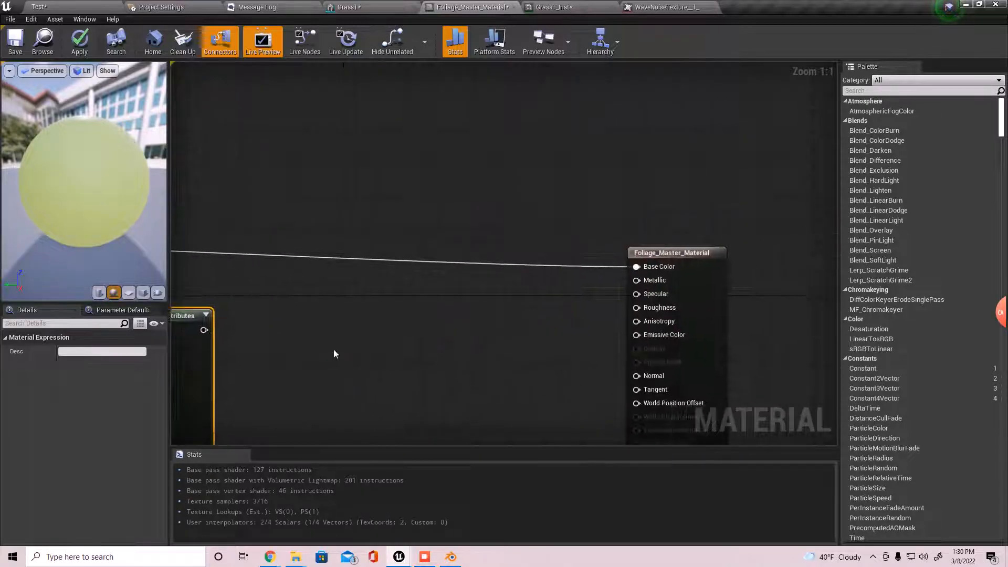
pyautogui.click(688, 265)
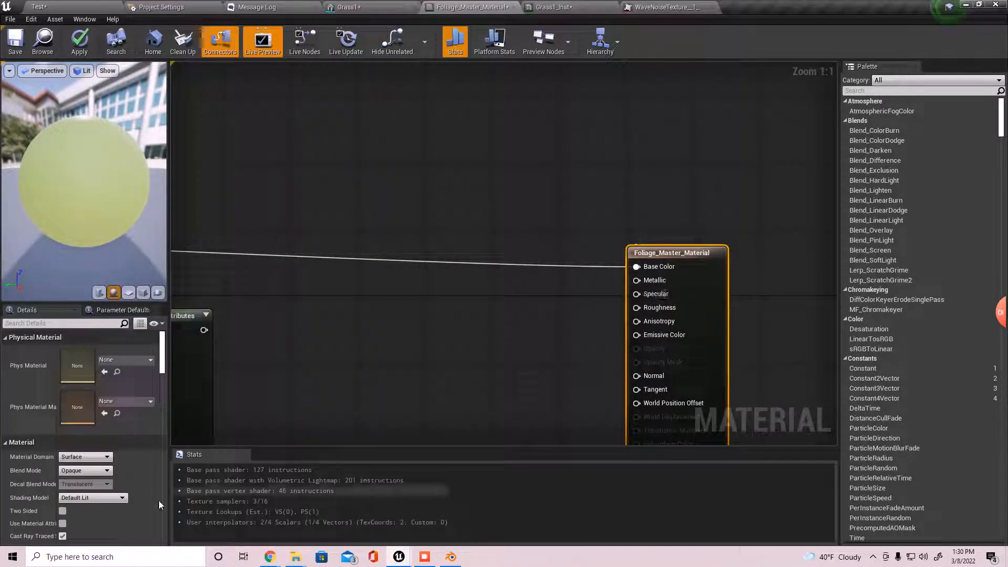
pyautogui.click(79, 474)
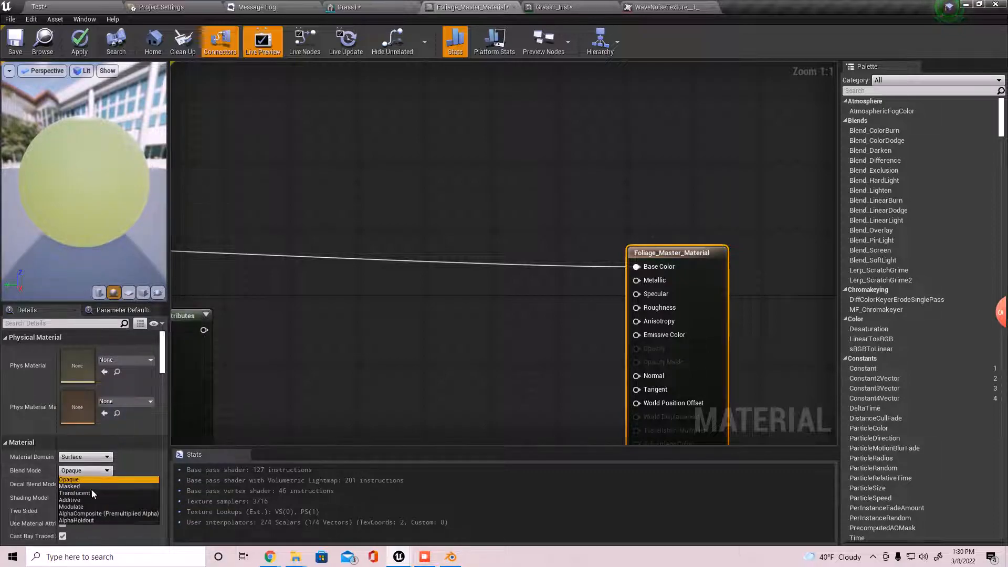
pyautogui.click(79, 487)
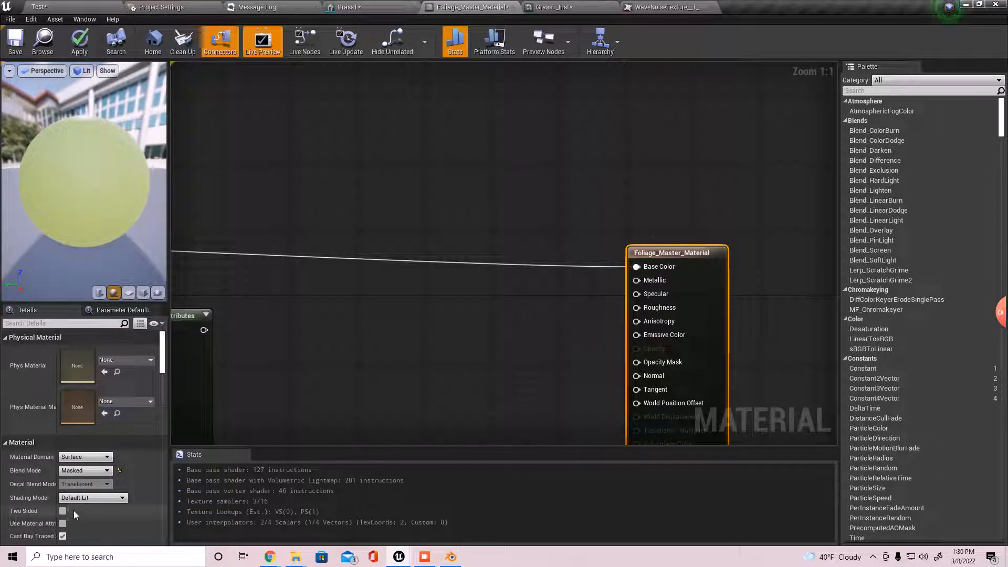
# Enable Two Sided and Use Material Attributes for Foliage_Master_Material
pyautogui.click(63, 511)
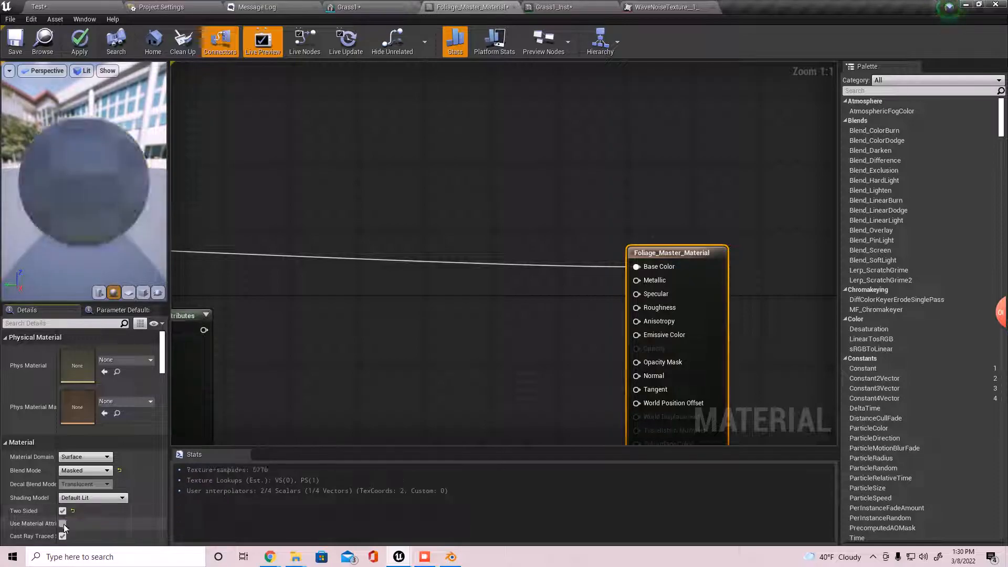
pyautogui.click(63, 524)
# Connect the MakeMaterialAttributes output to the Material Attributes input of Foliage_Master_Material
pyautogui.moveTo(448, 319); pyautogui.dragTo(538, 349, button='right')
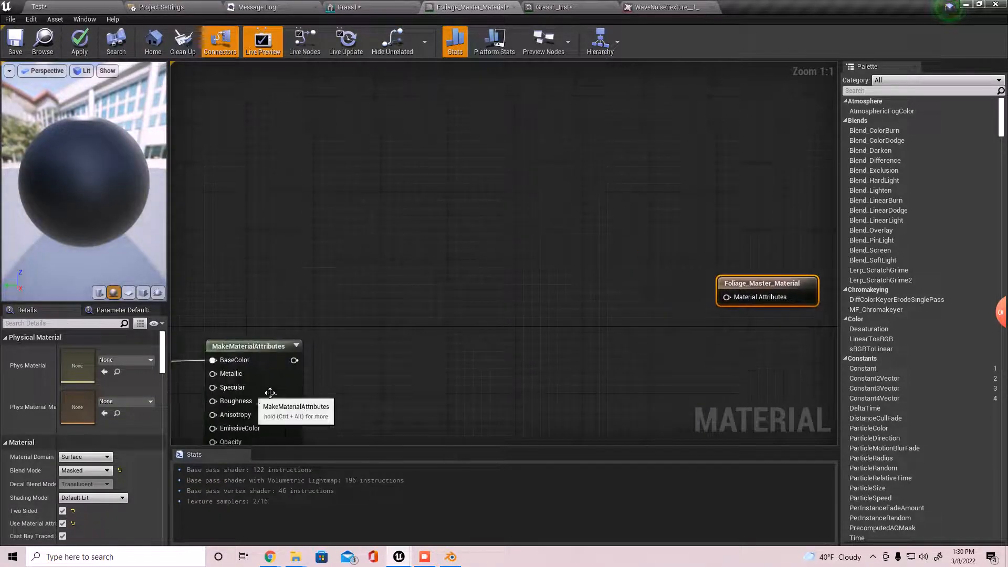
pyautogui.moveTo(294, 360); pyautogui.dragTo(502, 363)
pyautogui.click(462, 313)
# Move the MakeMaterialAttributes and Foliage_Master_Material nodes together so they line up beyond the final Lerp's output
pyautogui.moveTo(367, 355); pyautogui.dragTo(481, 250, button='right')
pyautogui.scroll(-1, 484, 197)
pyautogui.scroll(-1, 483, 196)
pyautogui.moveTo(458, 311); pyautogui.dragTo(459, 150, button='right')
pyautogui.scroll(-1, 460, 152)
pyautogui.moveTo(453, 187); pyautogui.dragTo(601, 153, button='right')
pyautogui.scroll(-1, 435, 376)
pyautogui.moveTo(436, 376); pyautogui.dragTo(519, 261, button='right')
pyautogui.moveTo(531, 151); pyautogui.dragTo(687, 188)
pyautogui.moveTo(530, 169); pyautogui.dragTo(626, 169)
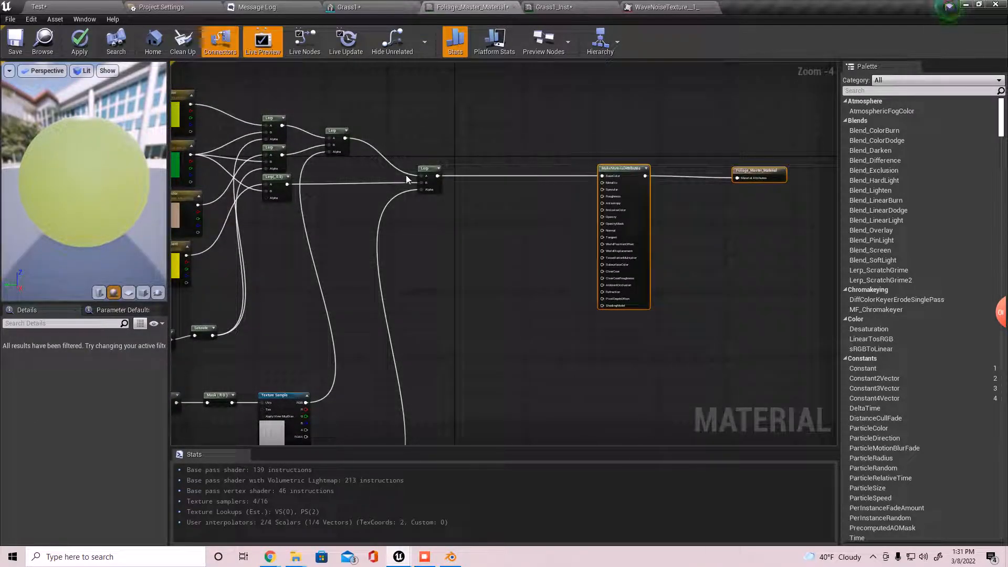
pyautogui.scroll(-4, 507, 207)
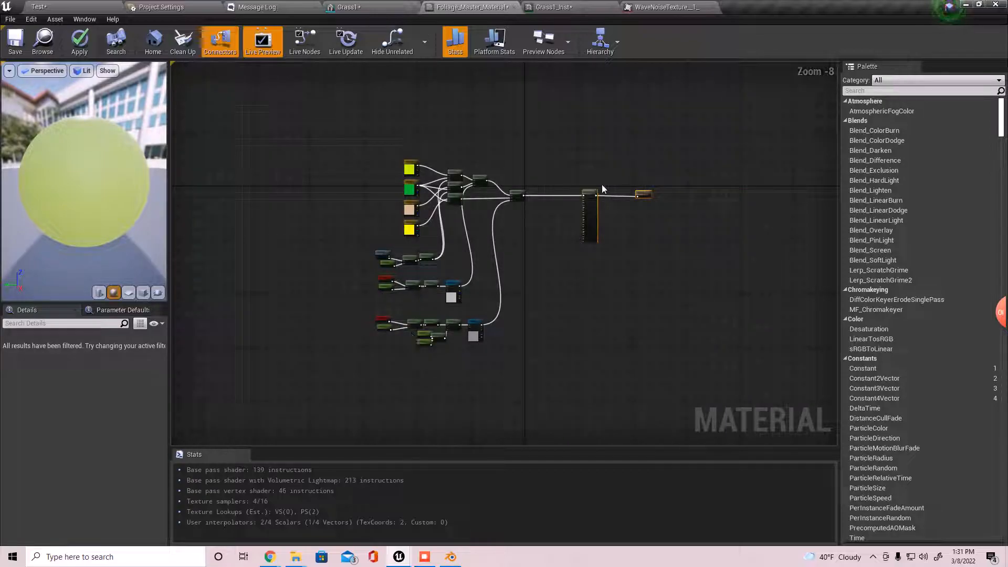
pyautogui.click(582, 171)
# Add a Multiply node with its A input fed by the RGB output of the panned wave noise Texture Sample
pyautogui.scroll(3, 504, 317)
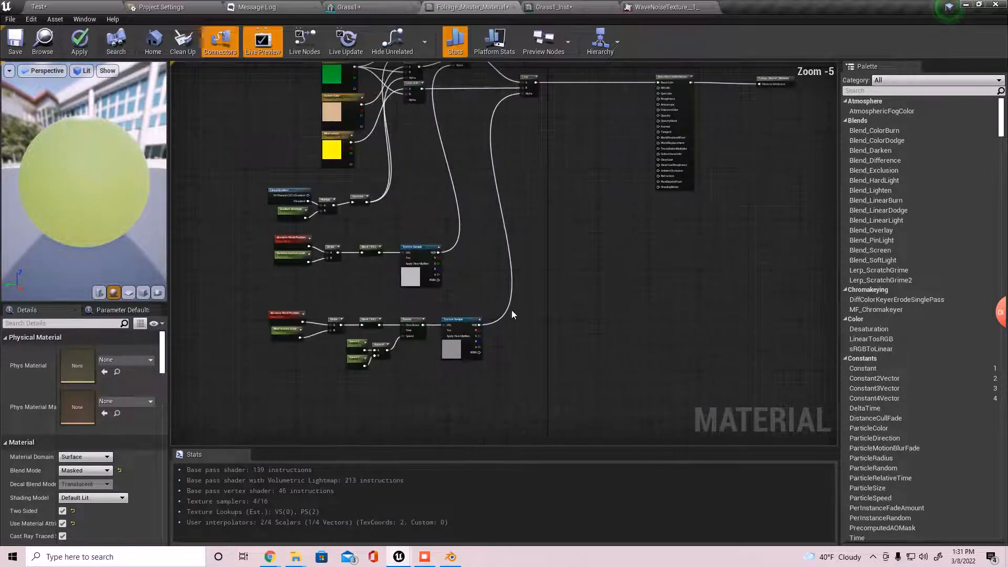
pyautogui.scroll(4, 468, 323)
pyautogui.moveTo(408, 265); pyautogui.dragTo(507, 304)
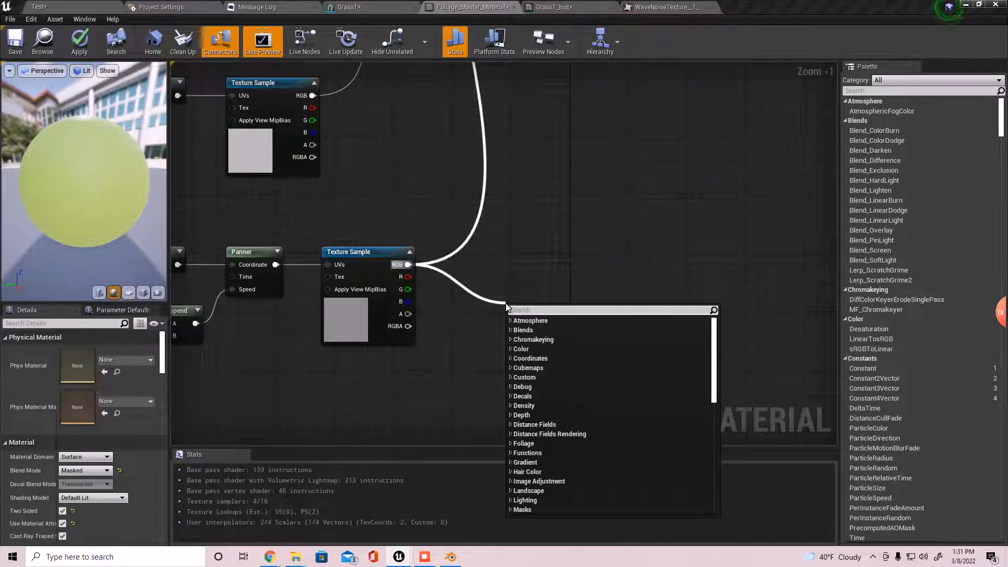
pyautogui.write('multiply')
pyautogui.press('Return')
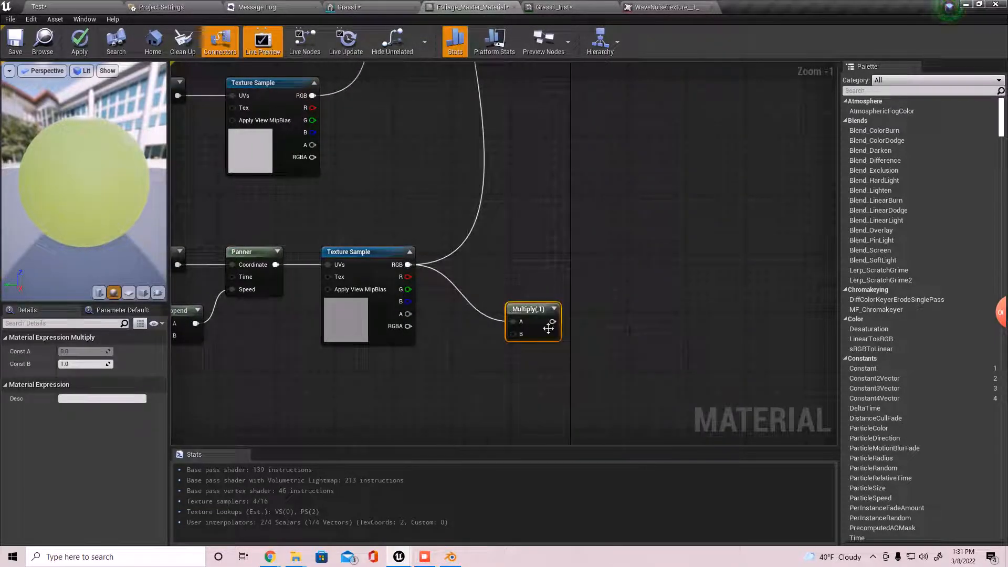
pyautogui.moveTo(549, 328); pyautogui.dragTo(532, 293)
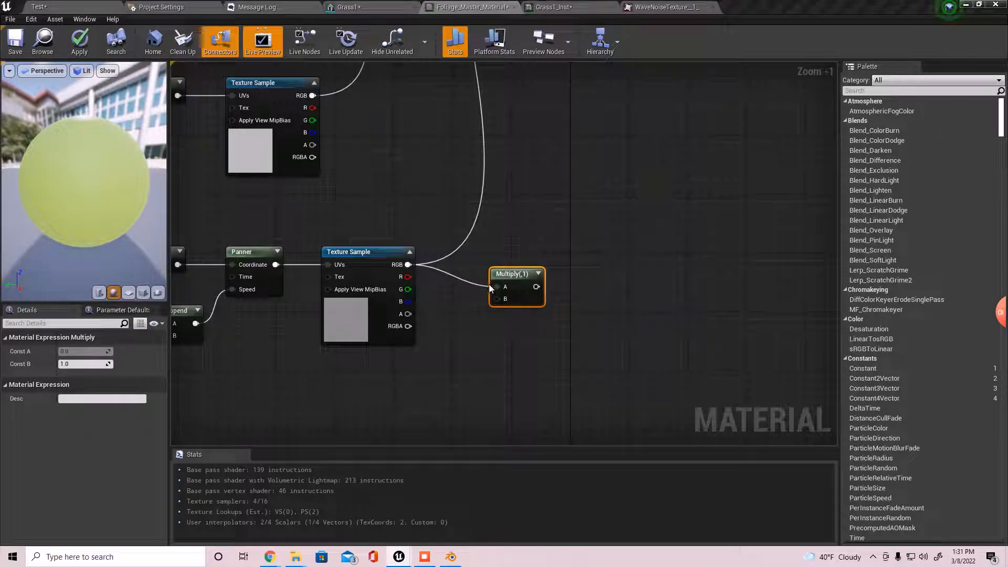
# Promote the Multiply node's B input to a parameter named Wind controller and place it below the wave noise Texture Sample
pyautogui.rightClick(498, 300)
pyautogui.click(527, 320)
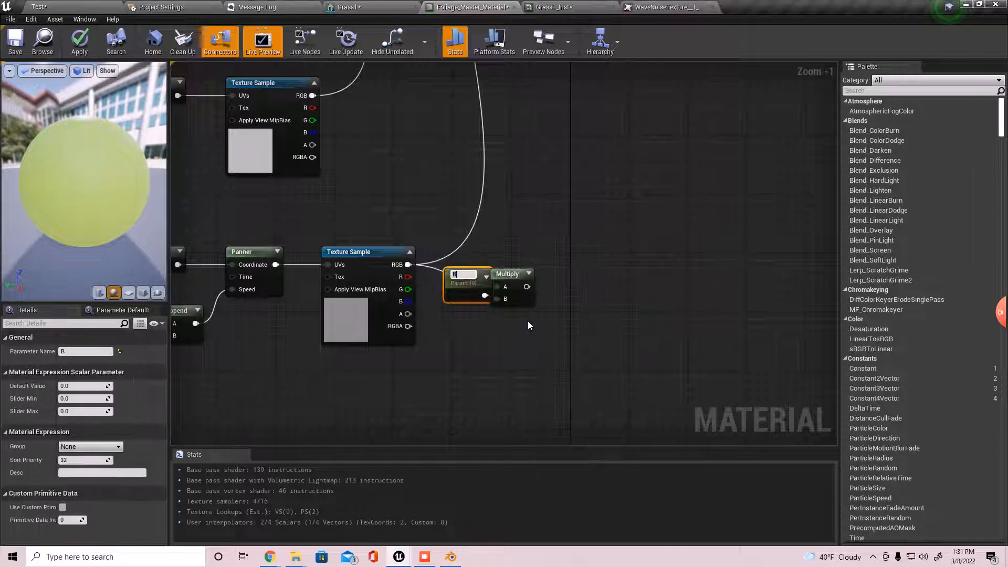
pyautogui.write('Wind controler')
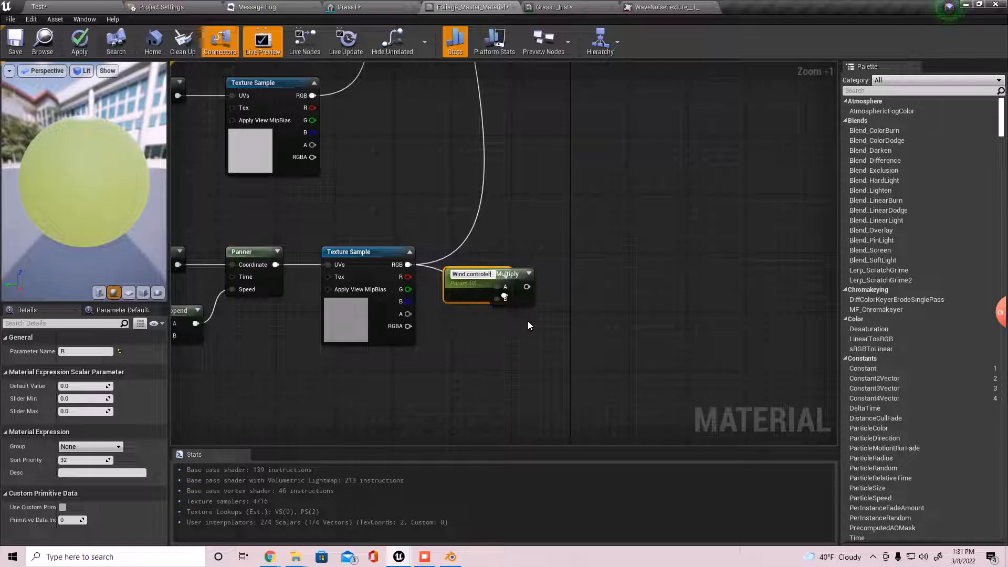
pyautogui.press('BackSpace')
pyautogui.write('r')
pyautogui.press('Return')
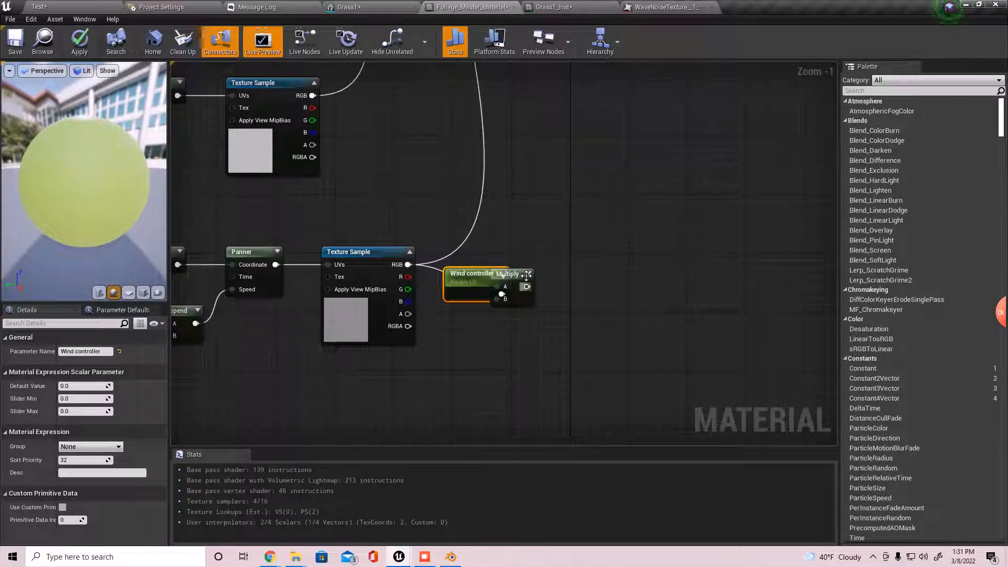
pyautogui.moveTo(478, 279); pyautogui.dragTo(400, 364)
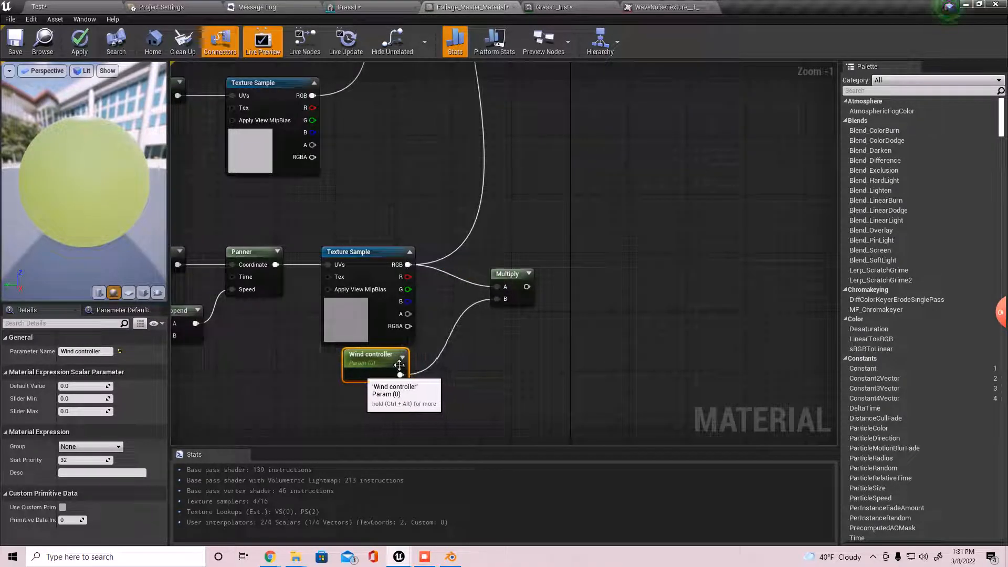
pyautogui.click(506, 274)
pyautogui.moveTo(506, 274); pyautogui.dragTo(490, 274)
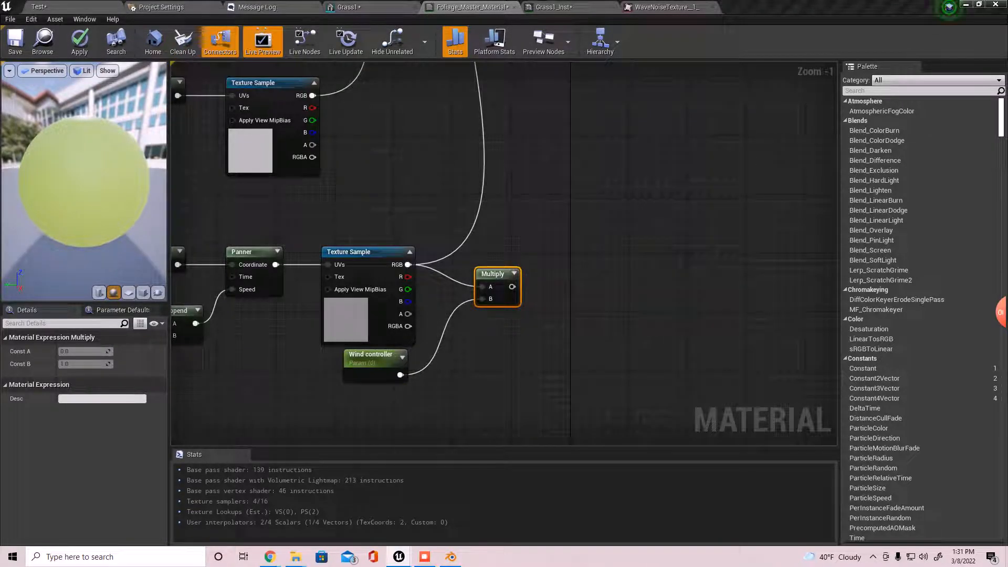
# Add a SimpleGrassWind node below the wind nodes and connect the Multiply output to its AdditionalWPO input
pyautogui.moveTo(447, 383); pyautogui.dragTo(470, 158, button='right')
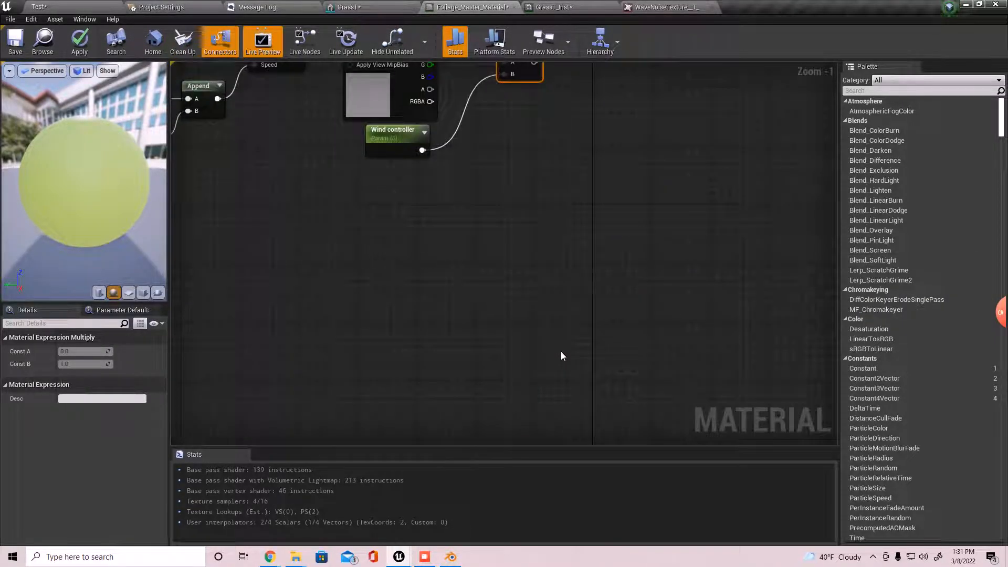
pyautogui.rightClick(461, 306)
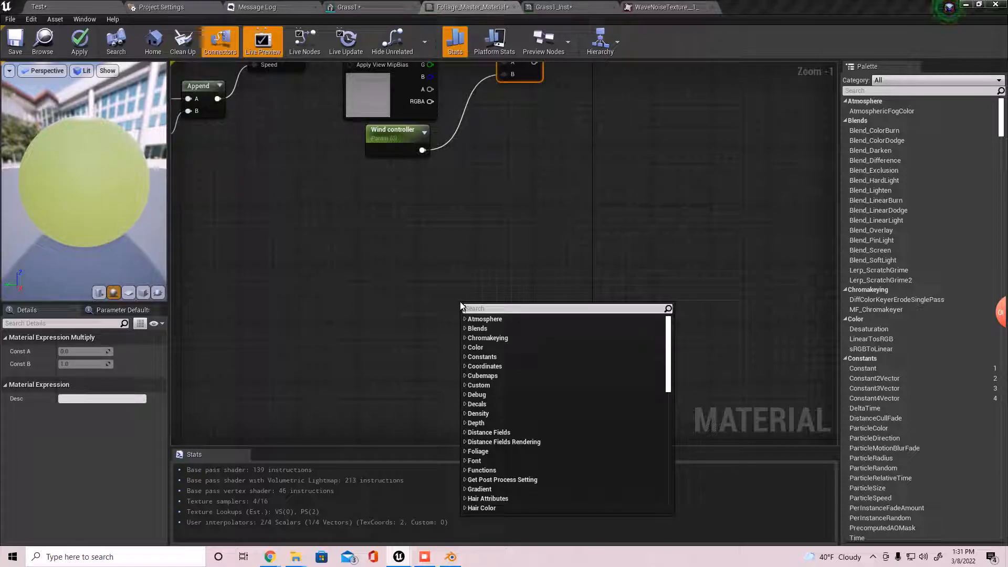
pyautogui.write('simple')
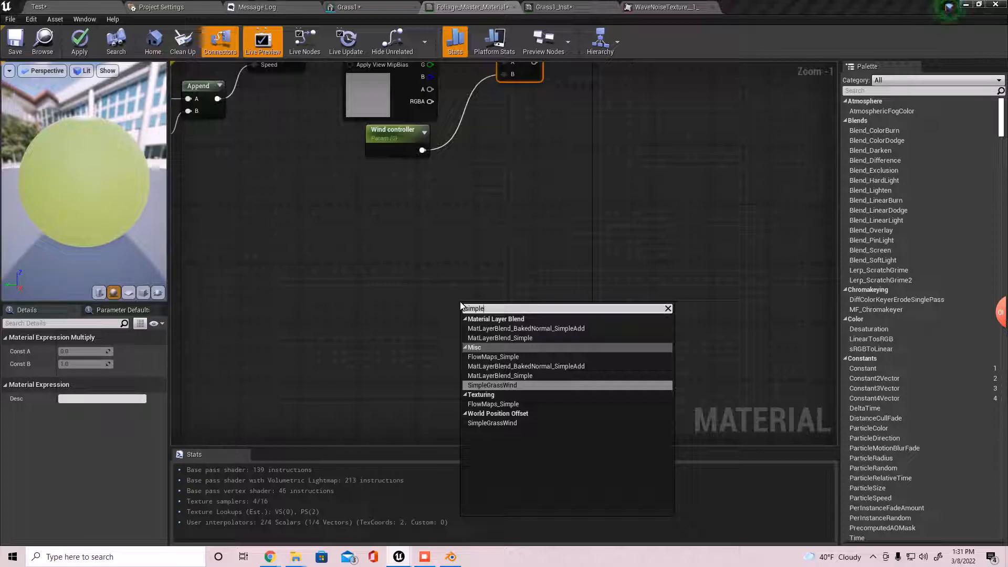
pyautogui.click(483, 386)
pyautogui.moveTo(466, 356); pyautogui.dragTo(537, 261)
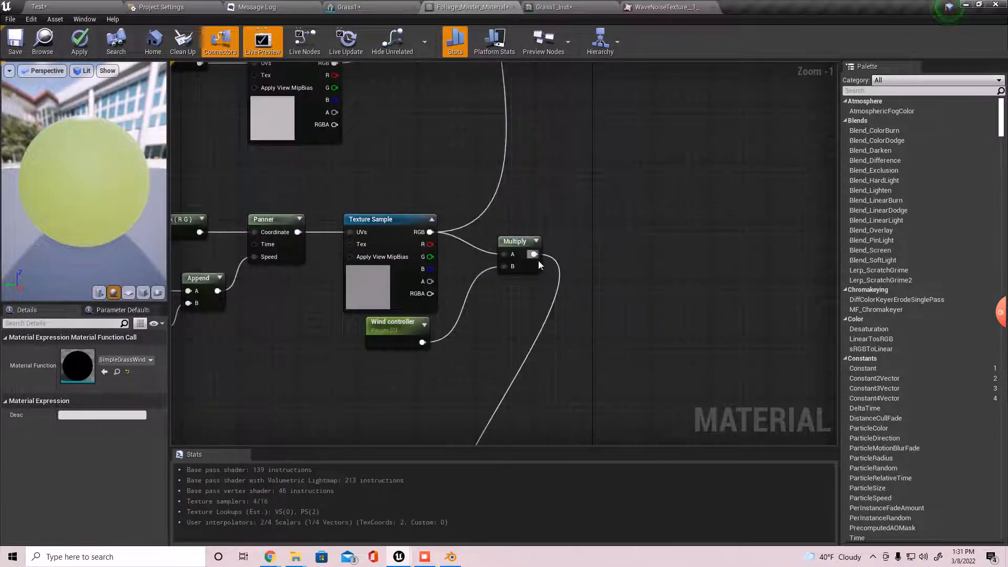
# Promote SimpleGrassWind's WindIntensity, WindWeight and WindSpeed inputs to parameters and stack the three parameter nodes beside it
pyautogui.moveTo(543, 389); pyautogui.dragTo(559, 191, button='right')
pyautogui.rightClick(493, 314)
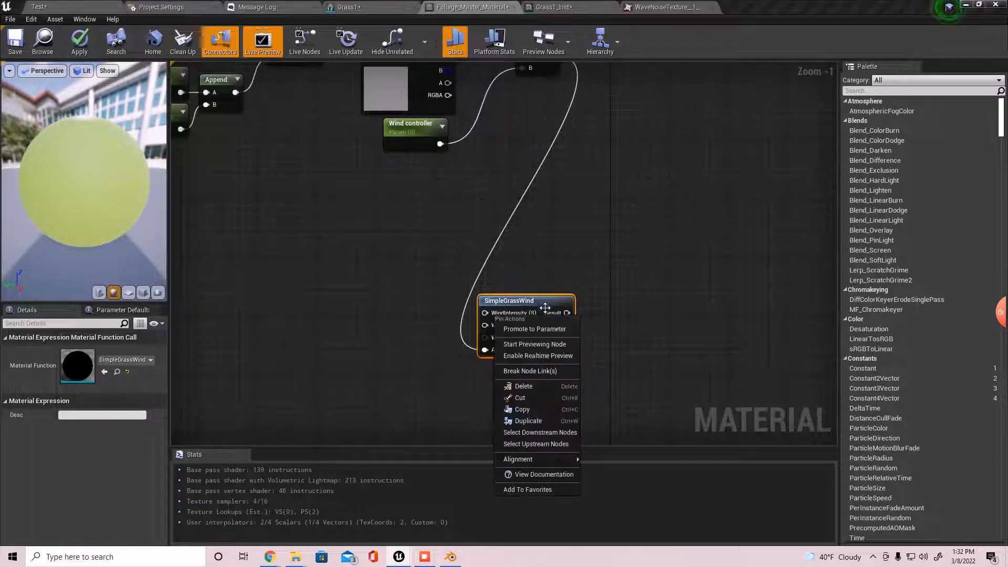
pyautogui.click(532, 333)
pyautogui.moveTo(456, 308); pyautogui.dragTo(348, 313)
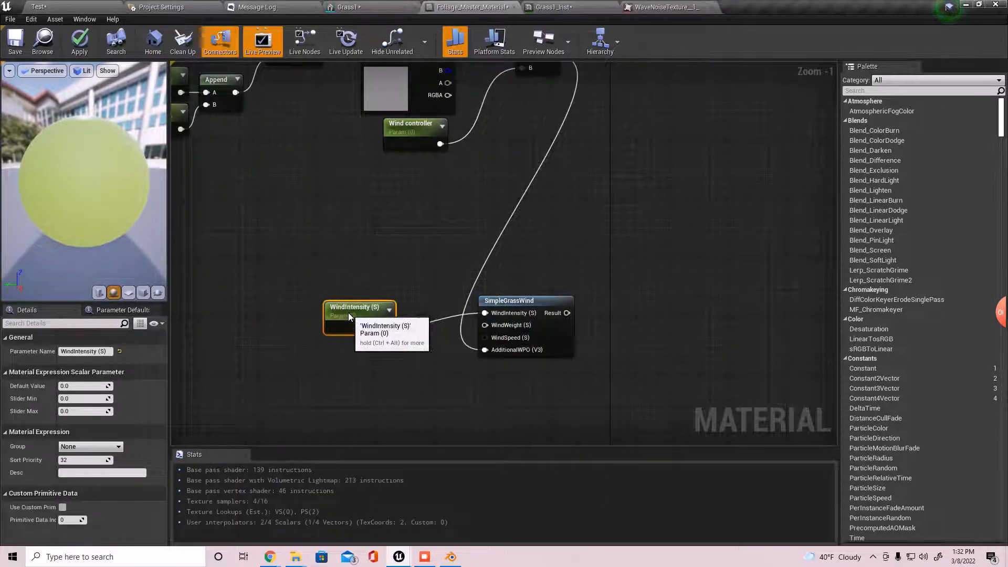
pyautogui.rightClick(485, 325)
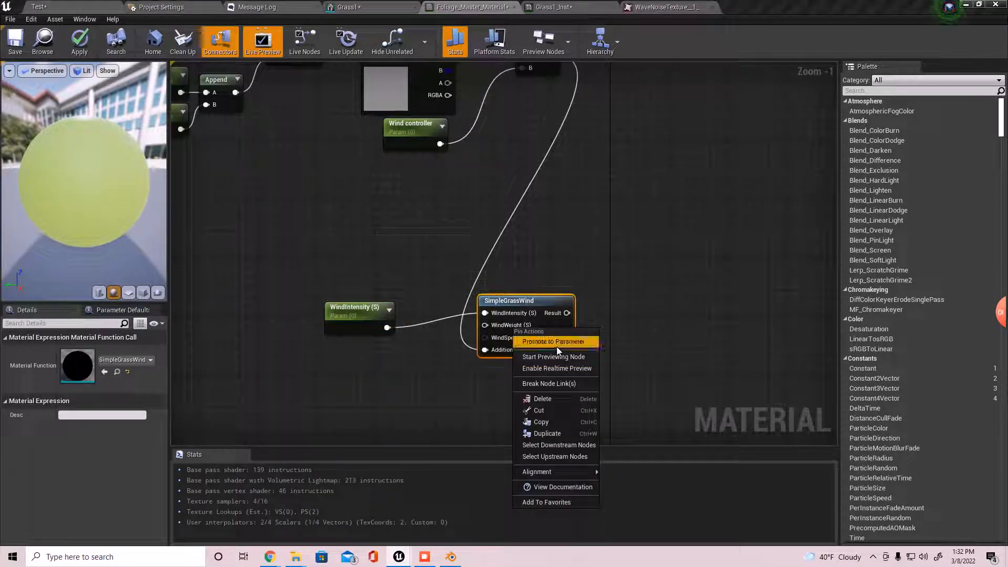
pyautogui.click(557, 341)
pyautogui.moveTo(460, 318); pyautogui.dragTo(354, 360)
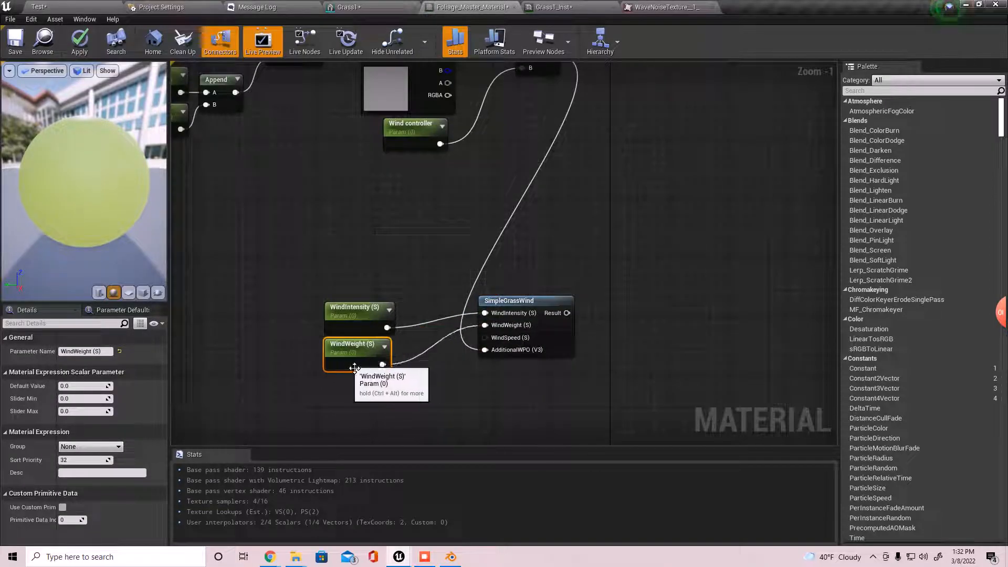
pyautogui.rightClick(497, 336)
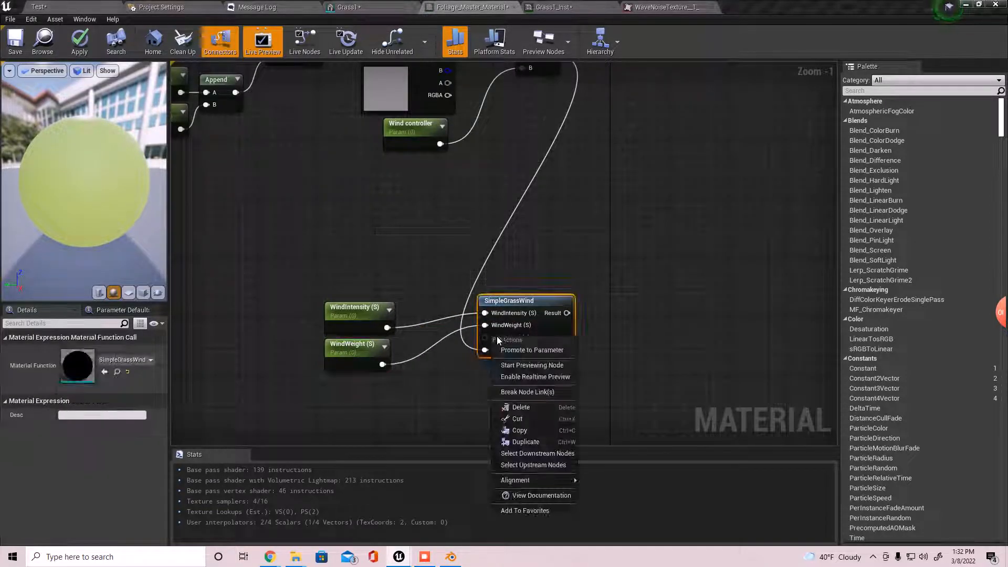
pyautogui.click(546, 349)
pyautogui.moveTo(448, 349); pyautogui.dragTo(345, 400)
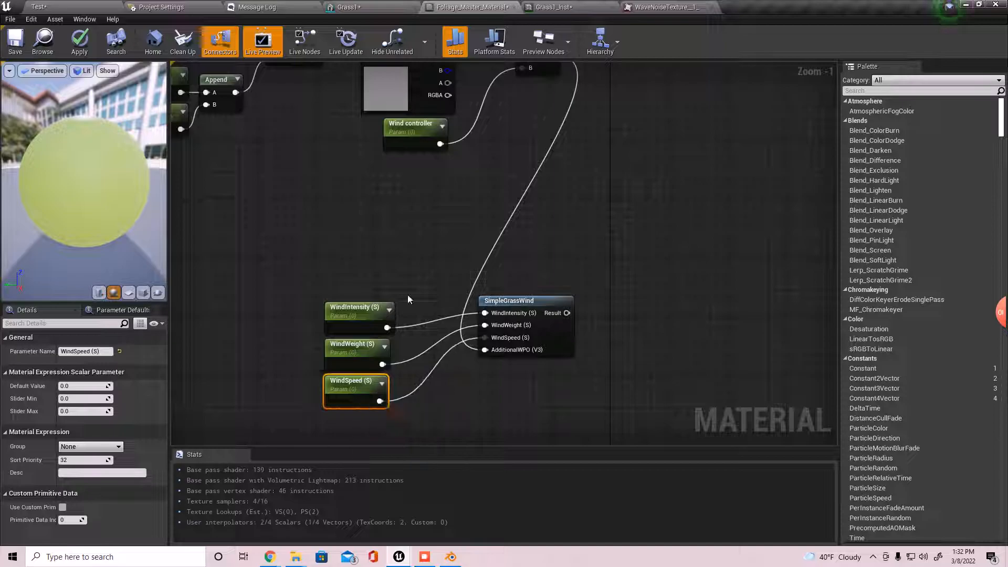
pyautogui.rightClick(420, 225)
pyautogui.click(404, 219)
pyautogui.moveTo(495, 180); pyautogui.dragTo(421, 270, button='right')
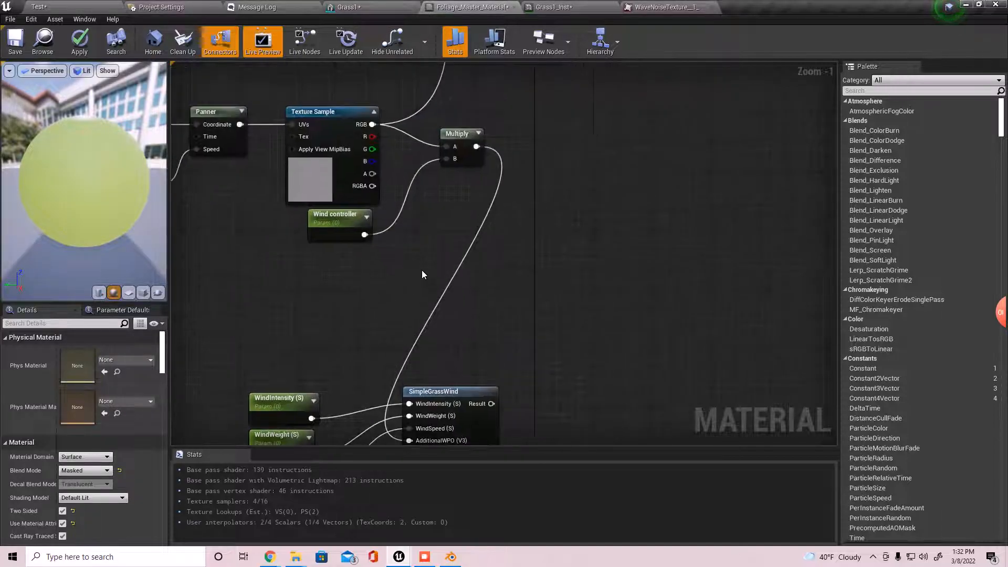
pyautogui.scroll(-2, 425, 267)
pyautogui.moveTo(551, 220); pyautogui.dragTo(481, 361, button='right')
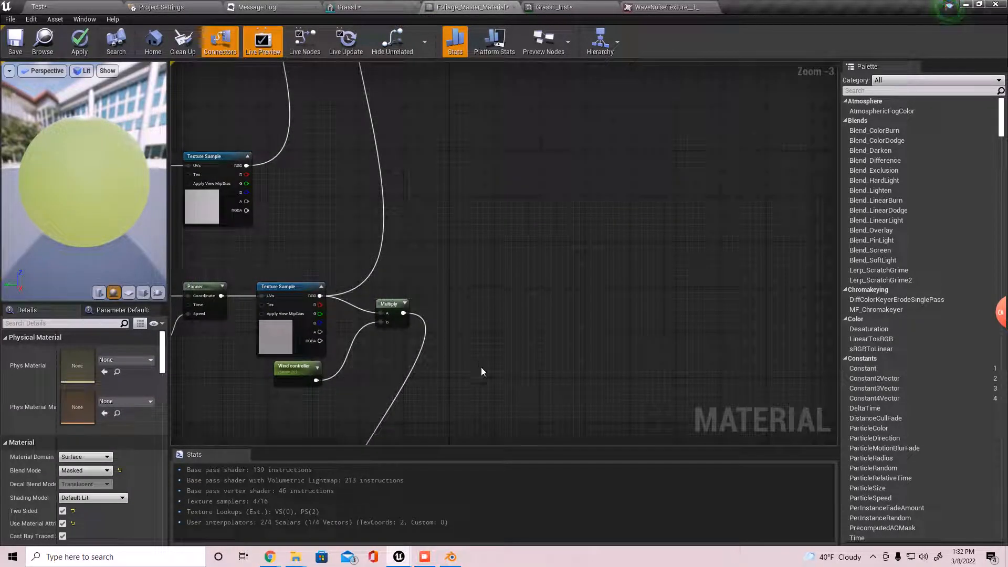
pyautogui.moveTo(428, 301); pyautogui.dragTo(483, 87, button='right')
pyautogui.moveTo(468, 297); pyautogui.dragTo(519, 307)
pyautogui.write('lerp')
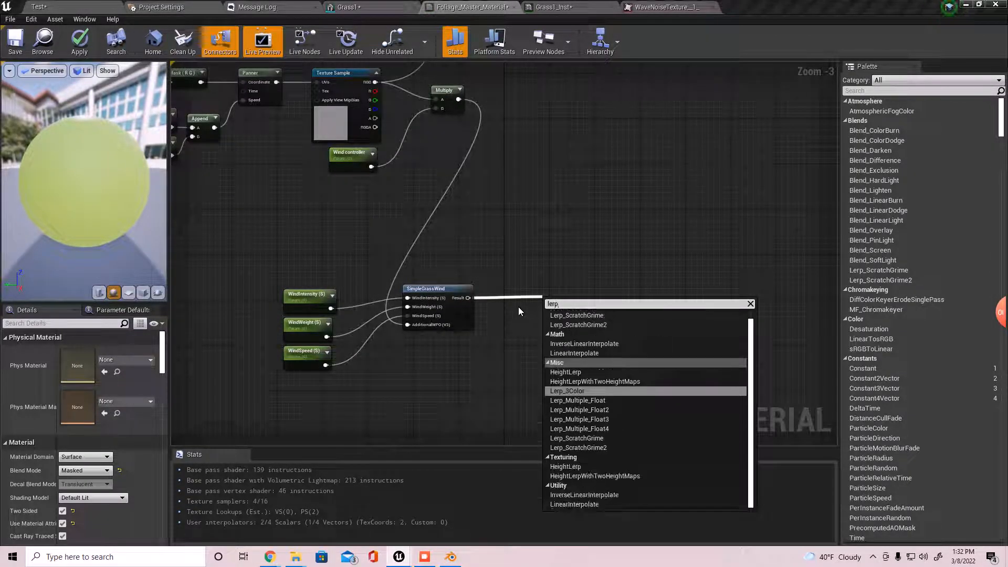
pyautogui.press('Return')
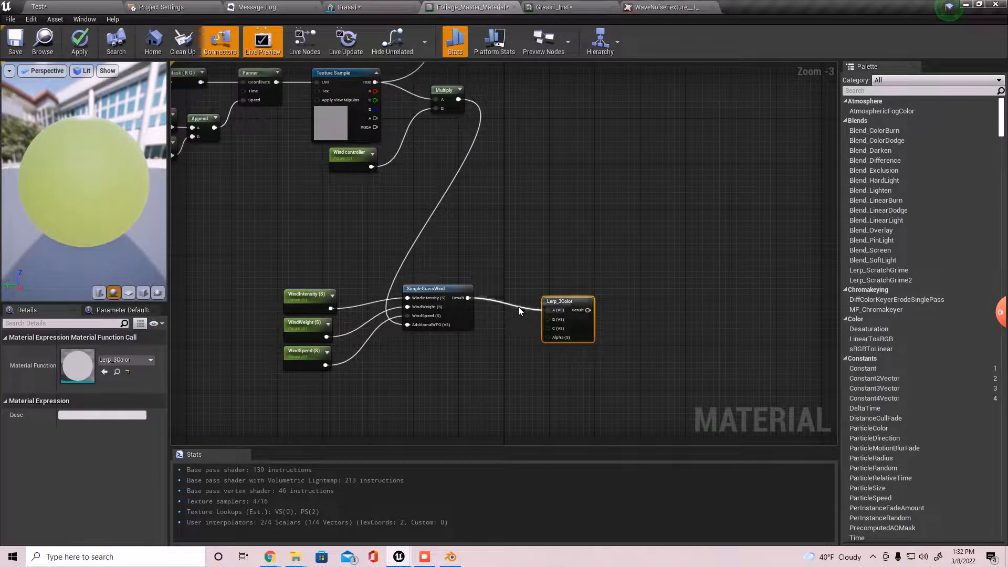
pyautogui.press('Delete')
# Add a LinearInterpolate node and connect SimpleGrassWind's Result to its A input
pyautogui.rightClick(581, 305)
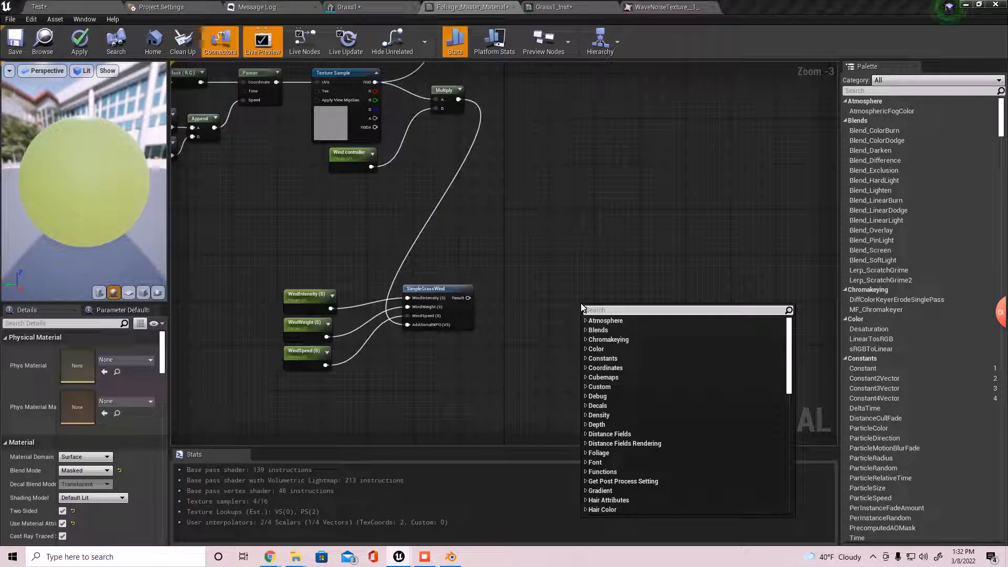
pyautogui.write('lerp')
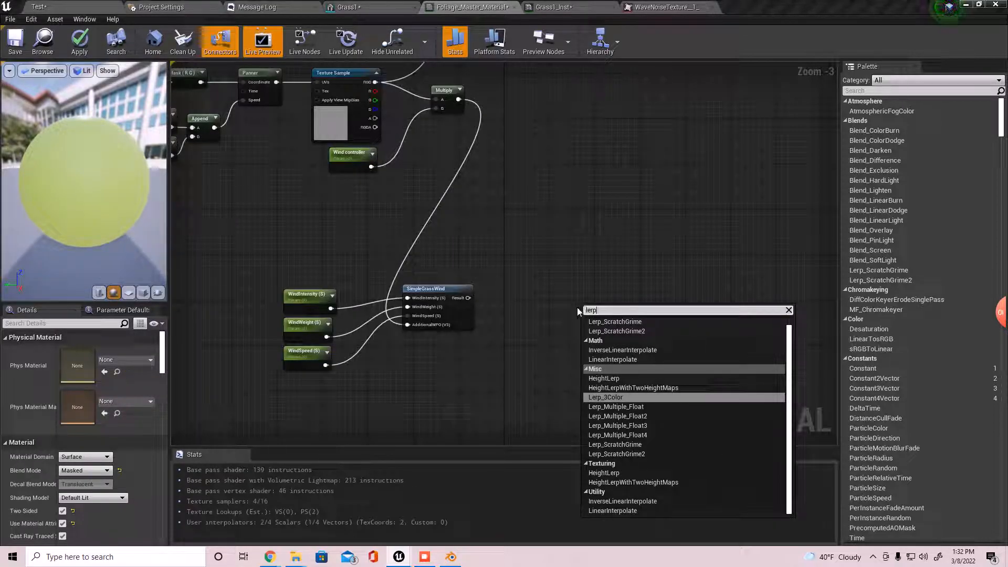
pyautogui.click(612, 359)
pyautogui.scroll(3, 559, 319)
pyautogui.moveTo(407, 295)
pyautogui.mouseDown()
pyautogui.moveTo(602, 323)
pyautogui.moveTo(411, 294)
pyautogui.mouseUp()
pyautogui.click(584, 316)
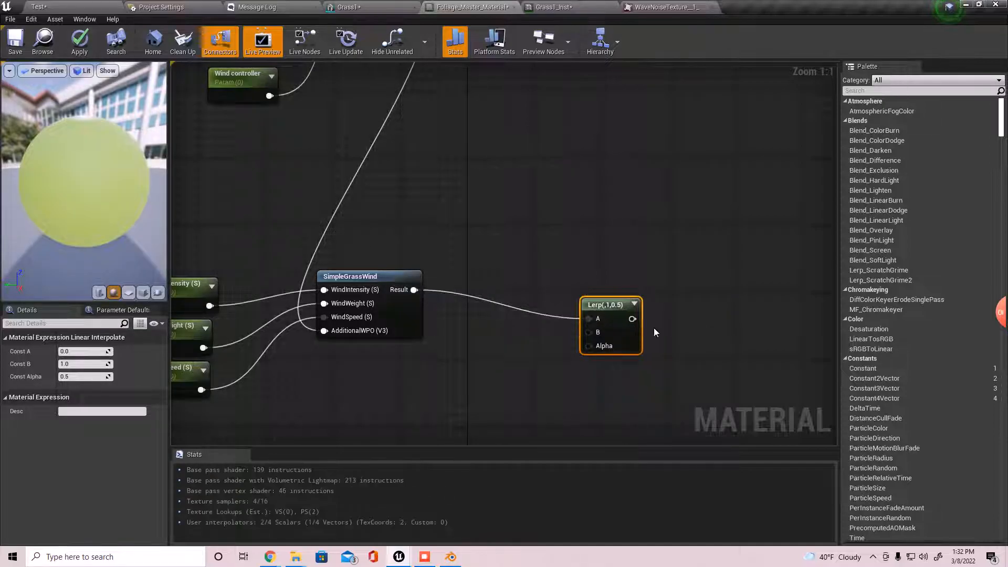
# Add a VertexColor node wired to the new Lerp's B input and place it just below SimpleGrassWind
pyautogui.moveTo(592, 308); pyautogui.dragTo(400, 284)
pyautogui.write('vert')
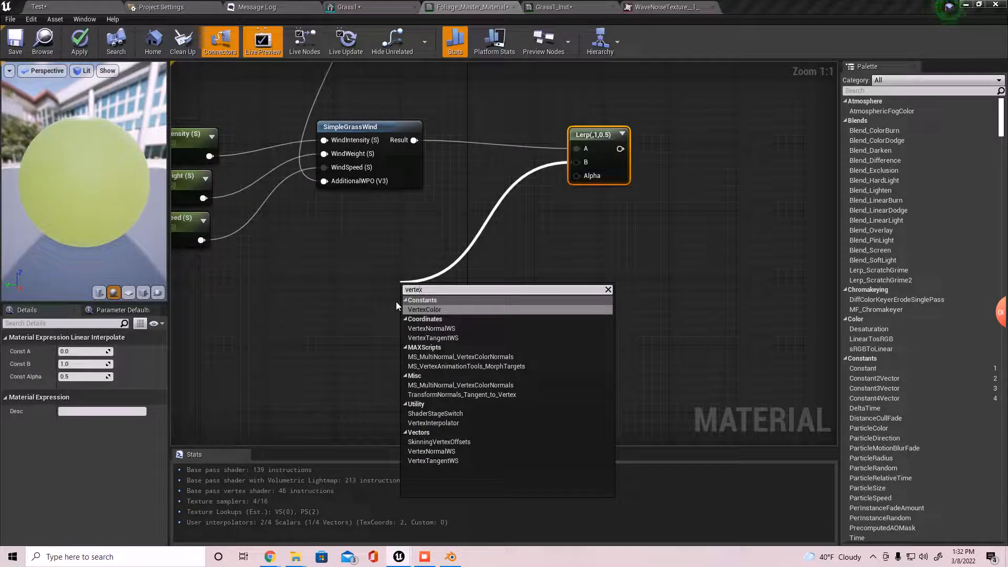
pyautogui.write('ex')
pyautogui.press('Return')
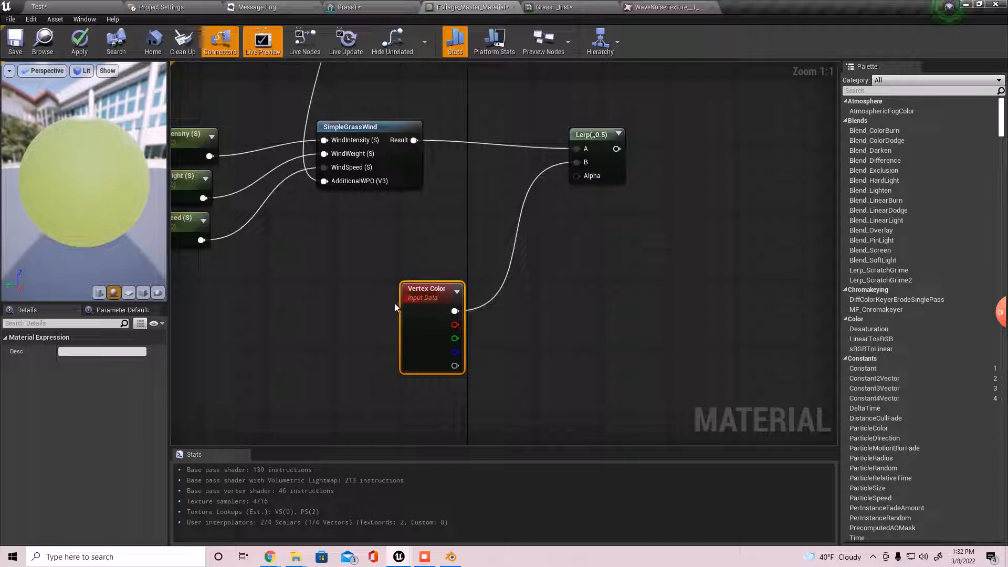
pyautogui.moveTo(436, 296); pyautogui.dragTo(386, 209)
# Connect the Vertex Color output to the wind Lerp's Alpha input and break its link to the B input
pyautogui.moveTo(590, 177); pyautogui.dragTo(405, 224)
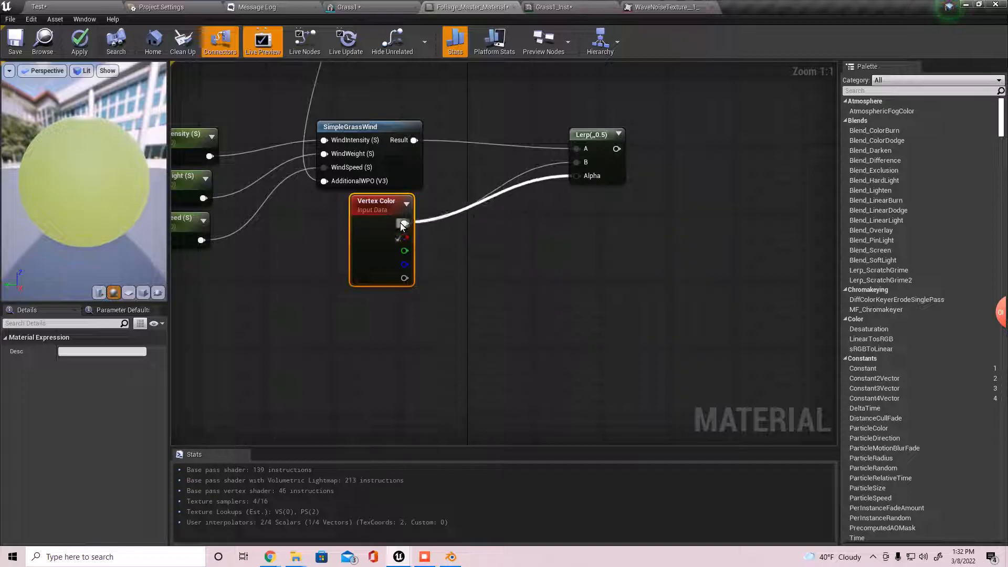
pyautogui.rightClick(585, 164)
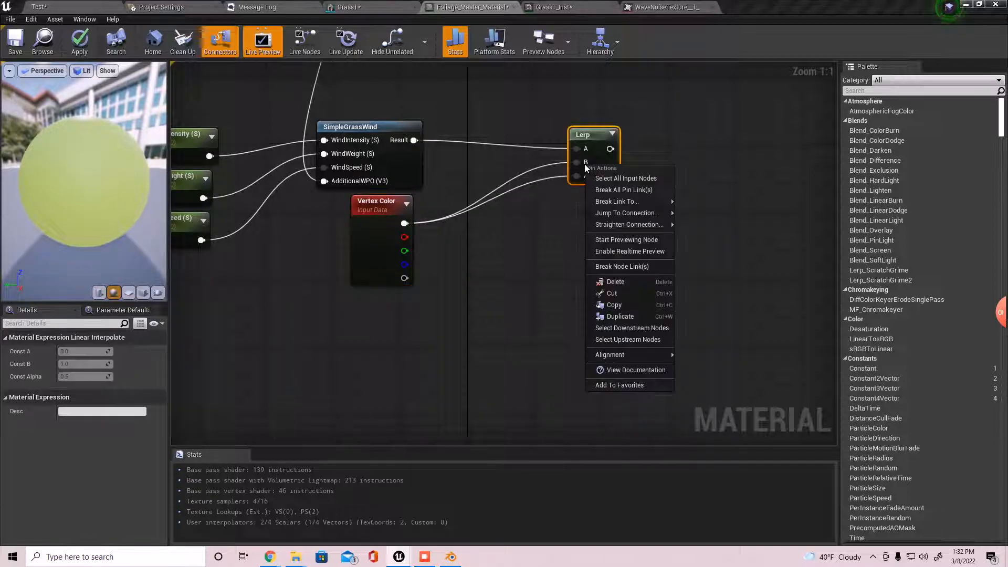
pyautogui.moveTo(609, 200)
pyautogui.click(703, 204)
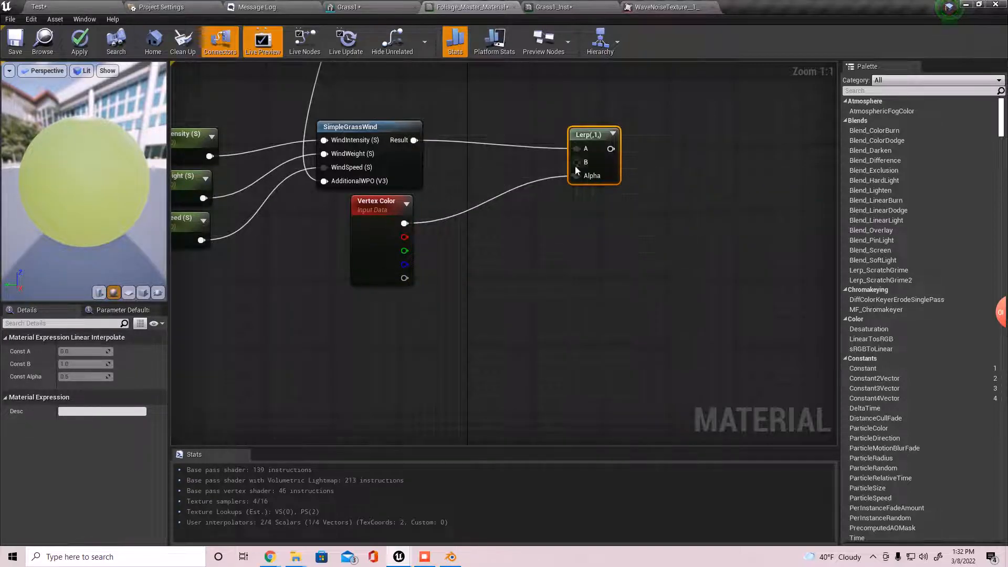
# Add a Constant node with value 0 and connect it to the wind Lerp's B input
pyautogui.rightClick(576, 164)
pyautogui.rightClick(520, 163)
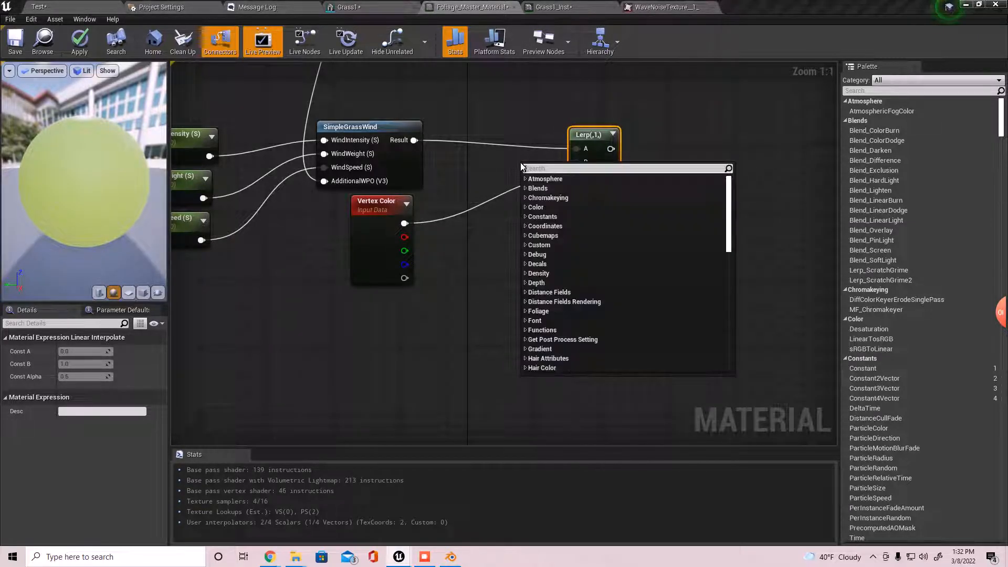
pyautogui.write('const')
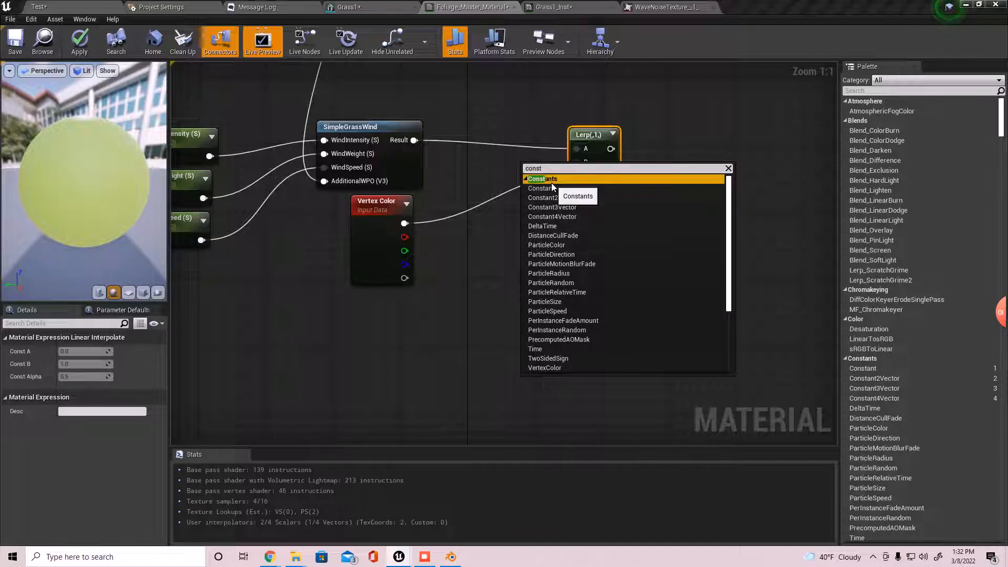
pyautogui.click(570, 189)
pyautogui.moveTo(532, 180); pyautogui.dragTo(583, 164)
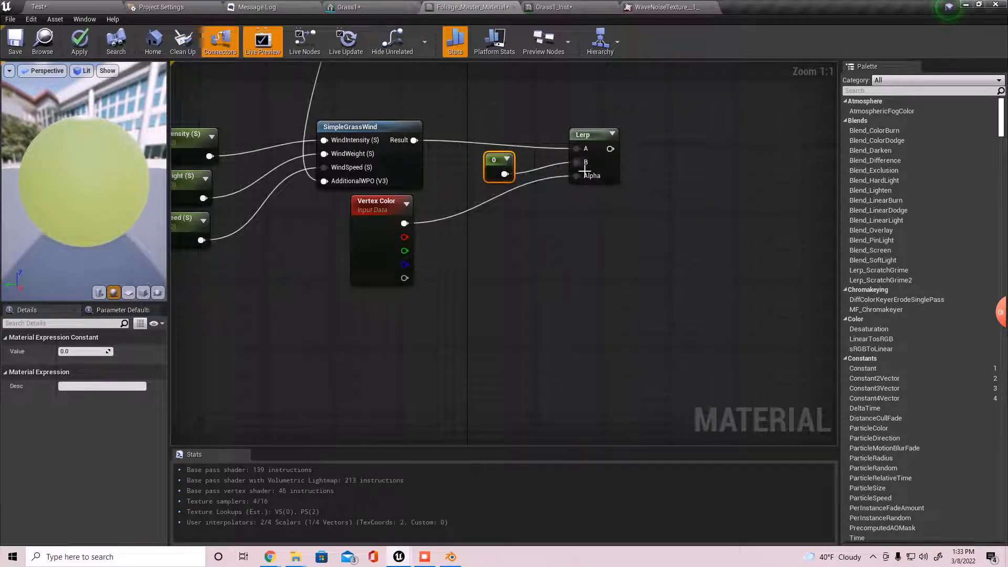
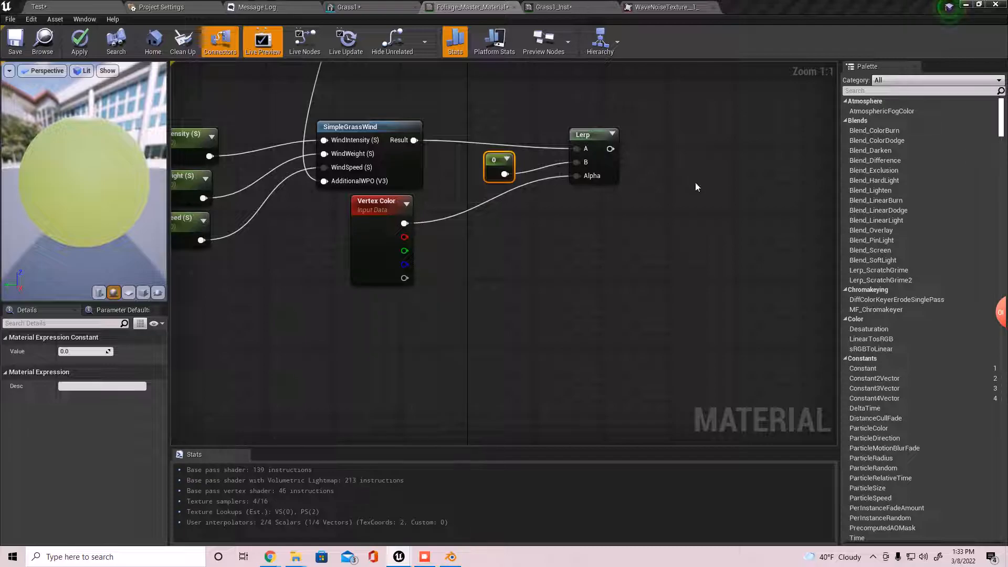
# Connect the wind Lerp's output to the WorldPositionOffset input of MakeMaterialAttributes
pyautogui.scroll(-4, 636, 226)
pyautogui.moveTo(481, 347); pyautogui.dragTo(596, 294)
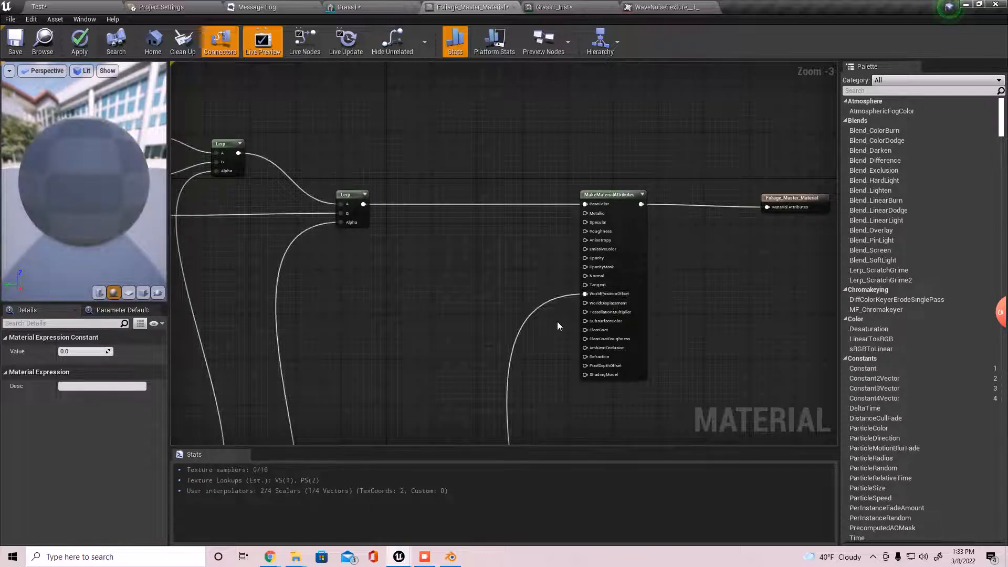
pyautogui.moveTo(558, 322); pyautogui.dragTo(541, 293, button='right')
pyautogui.scroll(-4, 541, 295)
pyautogui.moveTo(572, 375); pyautogui.dragTo(558, 212, button='right')
pyautogui.scroll(3, 558, 212)
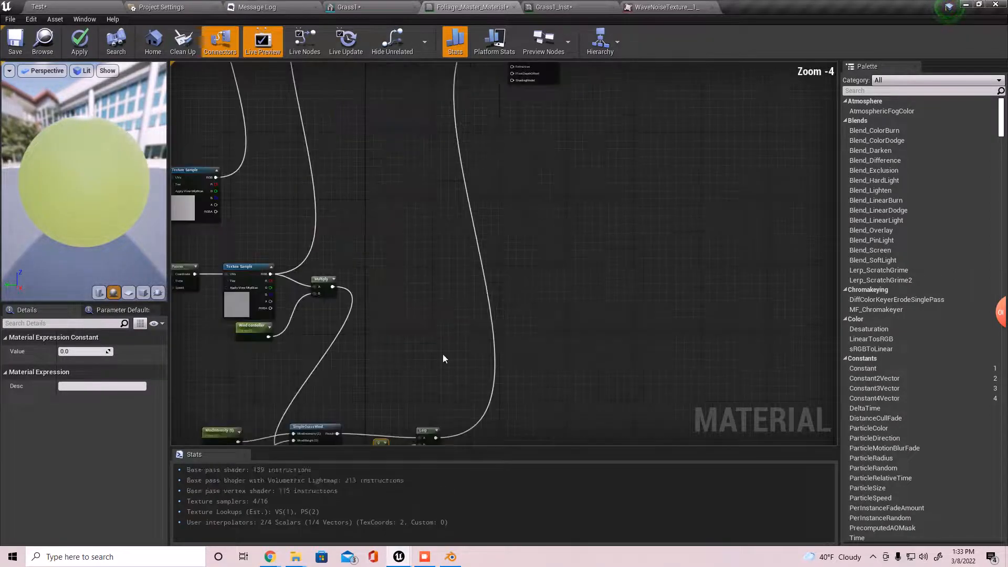
pyautogui.moveTo(443, 356); pyautogui.dragTo(501, 236, button='right')
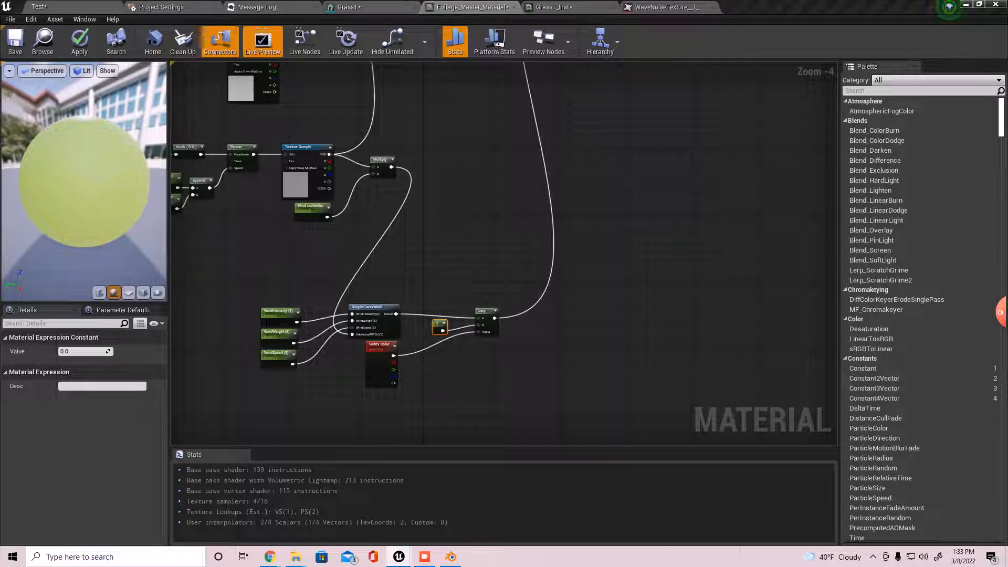
pyautogui.moveTo(564, 369); pyautogui.dragTo(508, 355, button='right')
pyautogui.click(527, 241)
# In the Test level, place the Grass1 mesh from the Foliage Ground folder on the landscape and view it up close
pyautogui.click(56, 5)
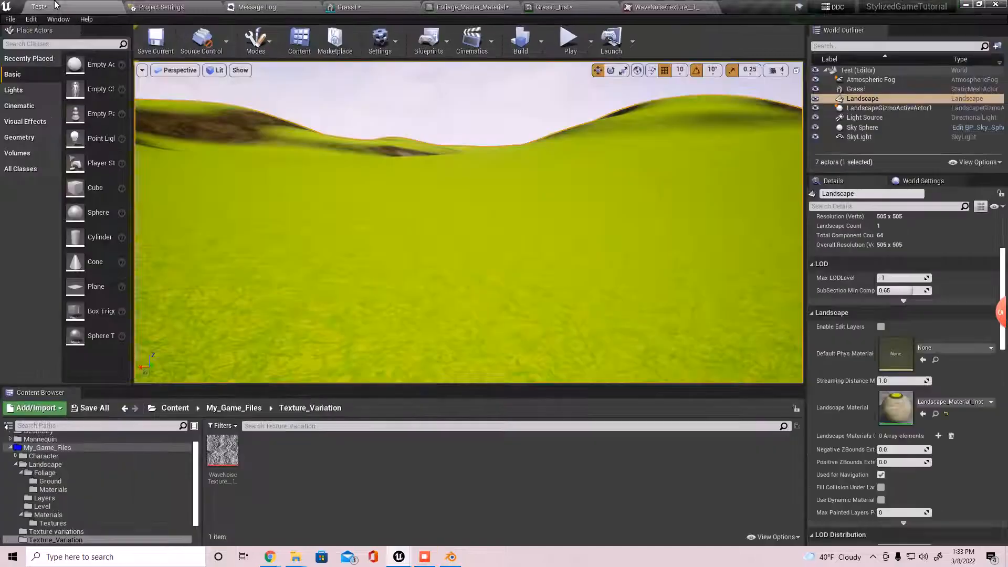
pyautogui.moveTo(428, 230); pyautogui.dragTo(429, 315, button='right')
pyautogui.scroll(4, 429, 231)
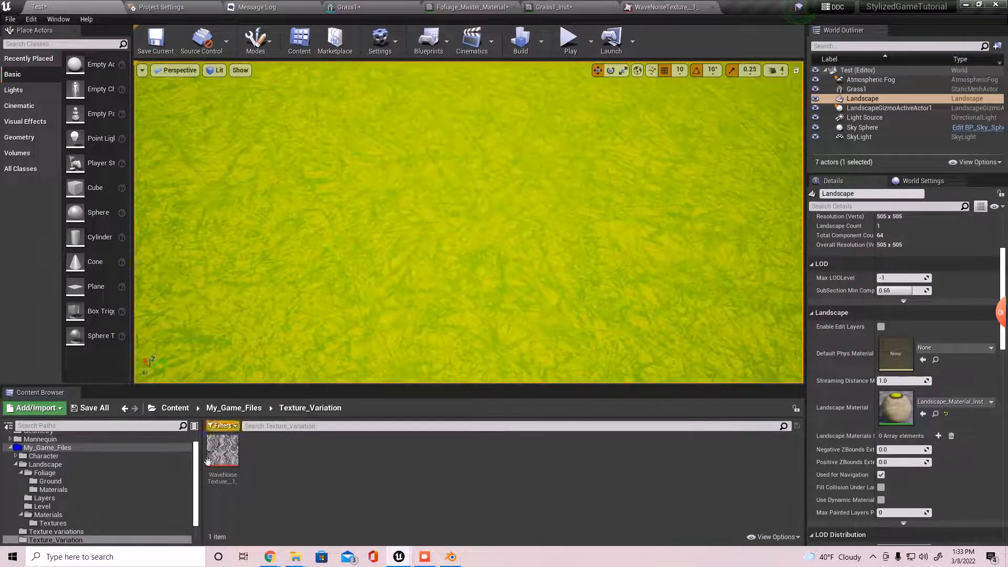
pyautogui.click(61, 522)
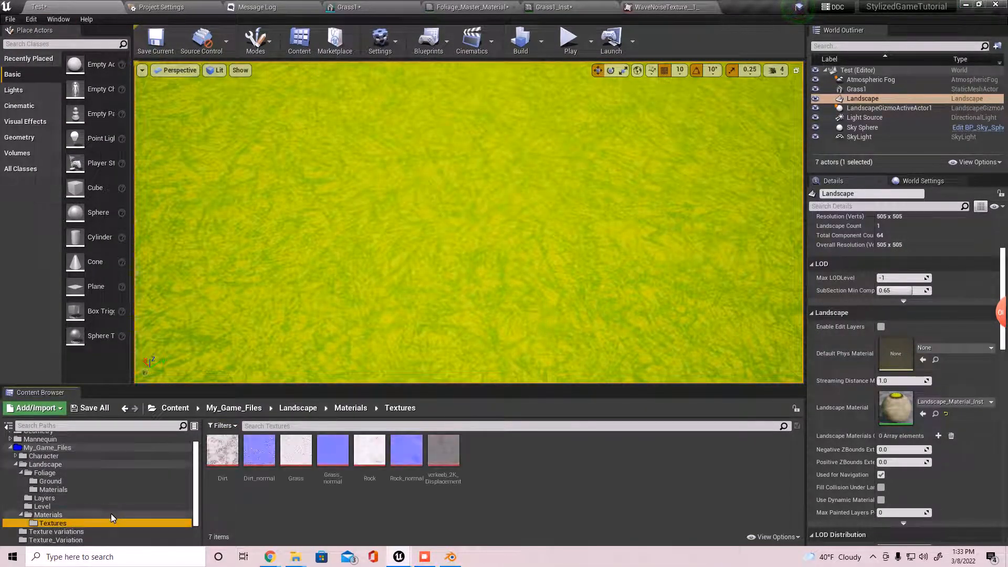
pyautogui.click(52, 480)
pyautogui.moveTo(223, 483); pyautogui.dragTo(488, 231)
pyautogui.moveTo(488, 231)
pyautogui.mouseDown(button='right')
pyautogui.moveTo(459, 225)
pyautogui.moveTo(488, 229)
pyautogui.moveTo(467, 247)
pyautogui.moveTo(415, 210)
pyautogui.moveTo(476, 226)
pyautogui.mouseUp(button='right')
pyautogui.moveTo(469, 223); pyautogui.dragTo(581, 299, button='right')
pyautogui.click(581, 298)
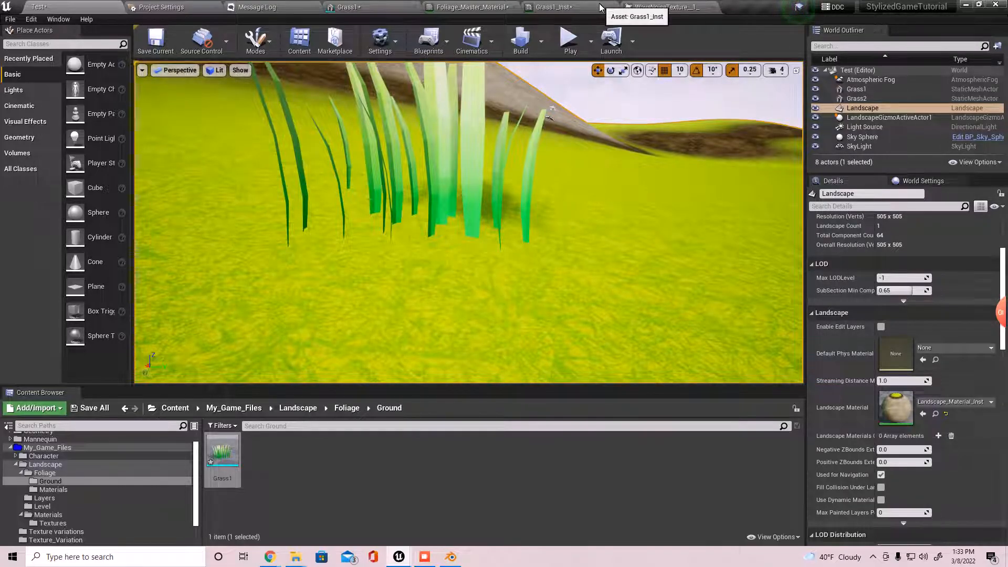
# Add a DitherTemporalAA node to the Foliage_Master_Material graph and place it between the final colour Lerp and MakeMaterialAttributes
pyautogui.click(456, 6)
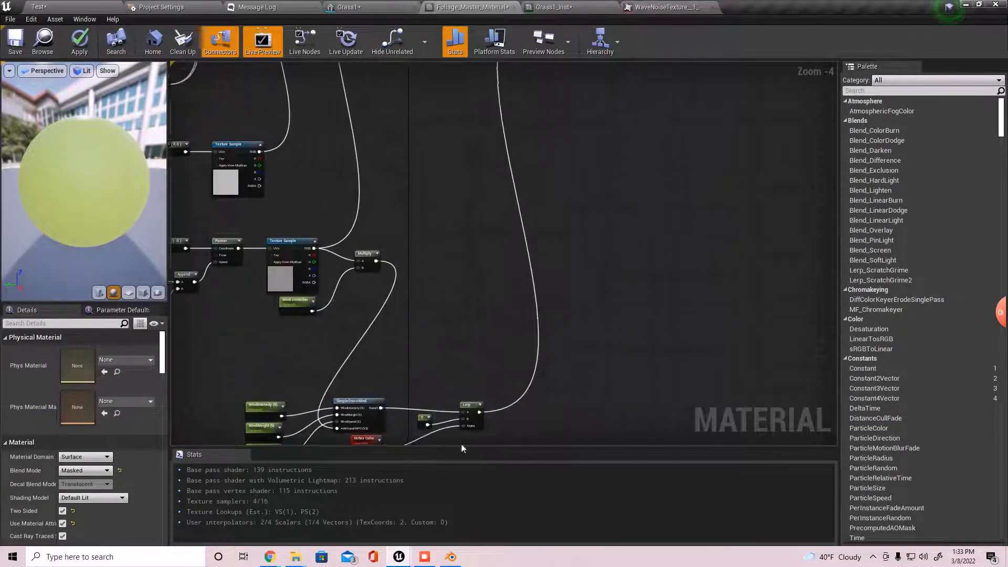
pyautogui.scroll(3, 526, 257)
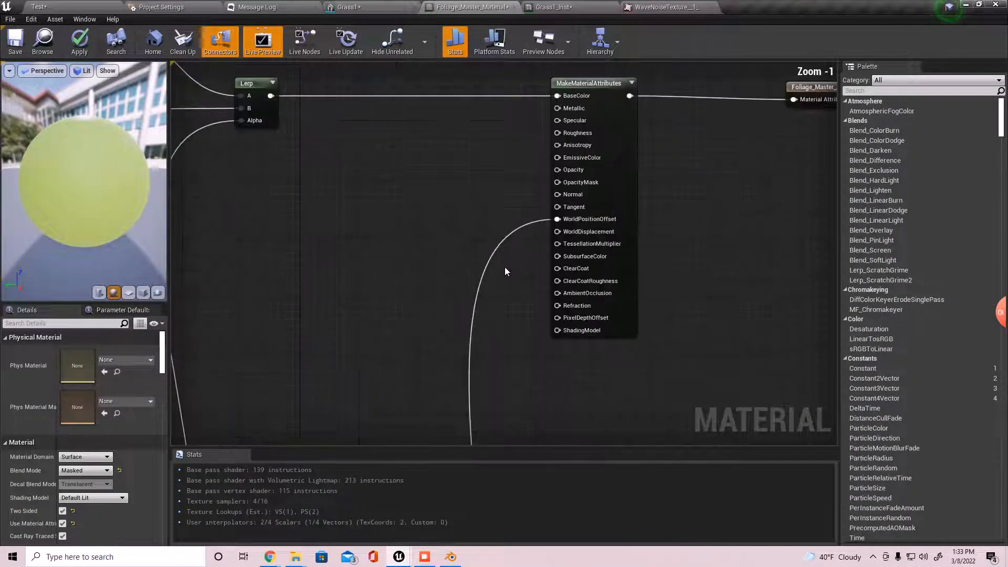
pyautogui.moveTo(507, 266); pyautogui.dragTo(505, 249, button='right')
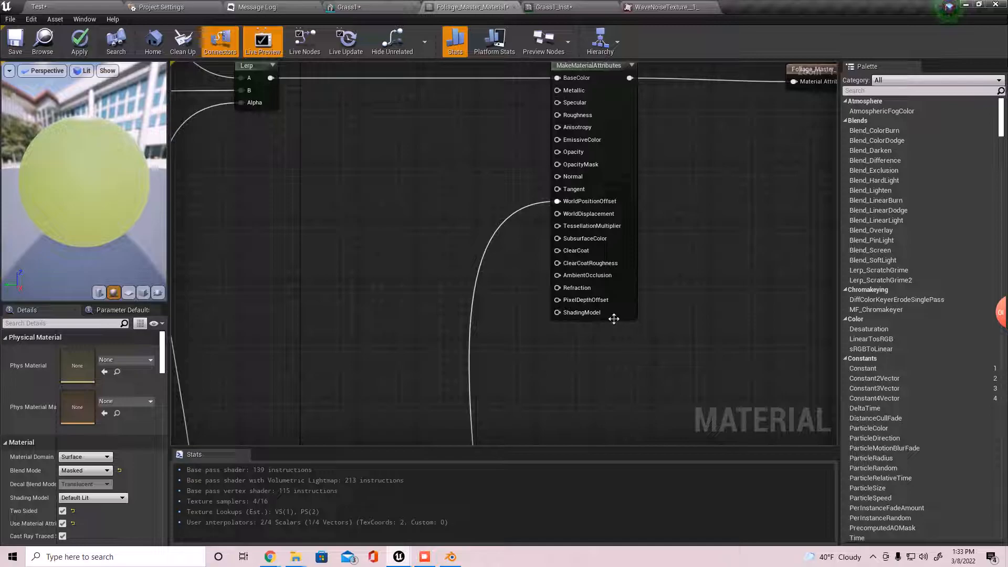
pyautogui.moveTo(558, 312); pyautogui.dragTo(560, 306)
pyautogui.rightClick(339, 303)
pyautogui.write('dither')
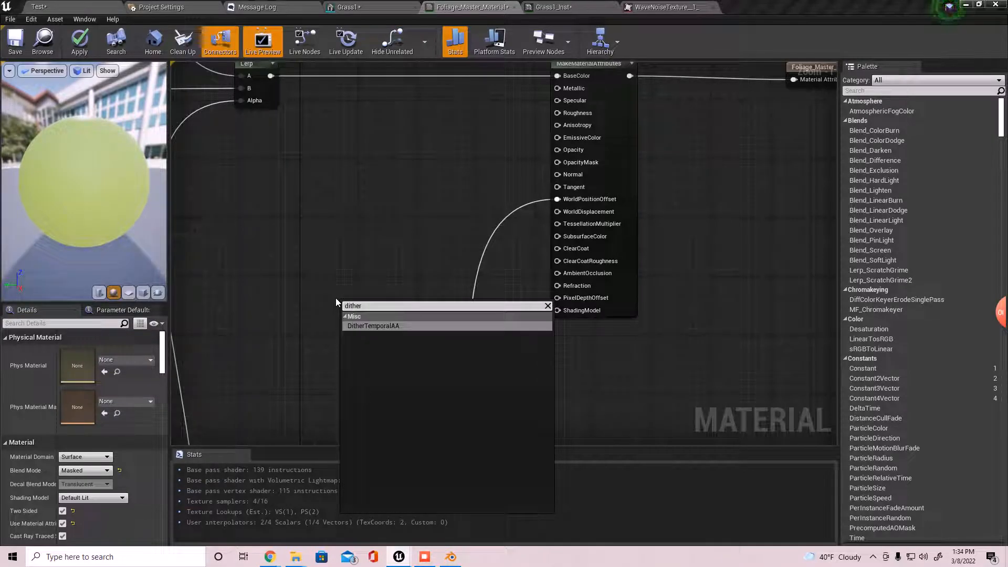
pyautogui.press('Return')
pyautogui.moveTo(402, 304); pyautogui.dragTo(325, 253)
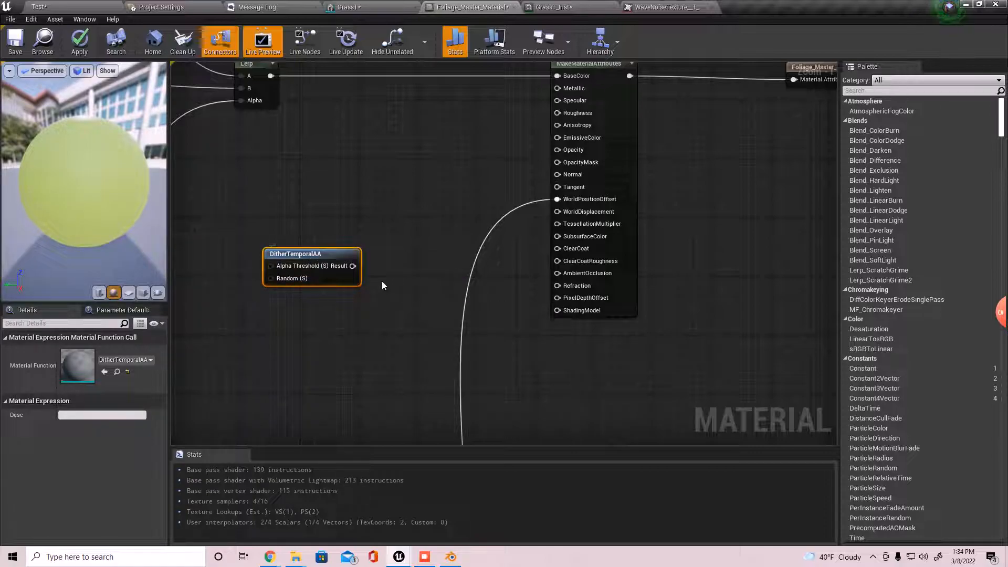
# Create a Multiply node with its A input fed by DitherTemporalAA's Result
pyautogui.moveTo(353, 266); pyautogui.dragTo(408, 315)
pyautogui.write('multiply')
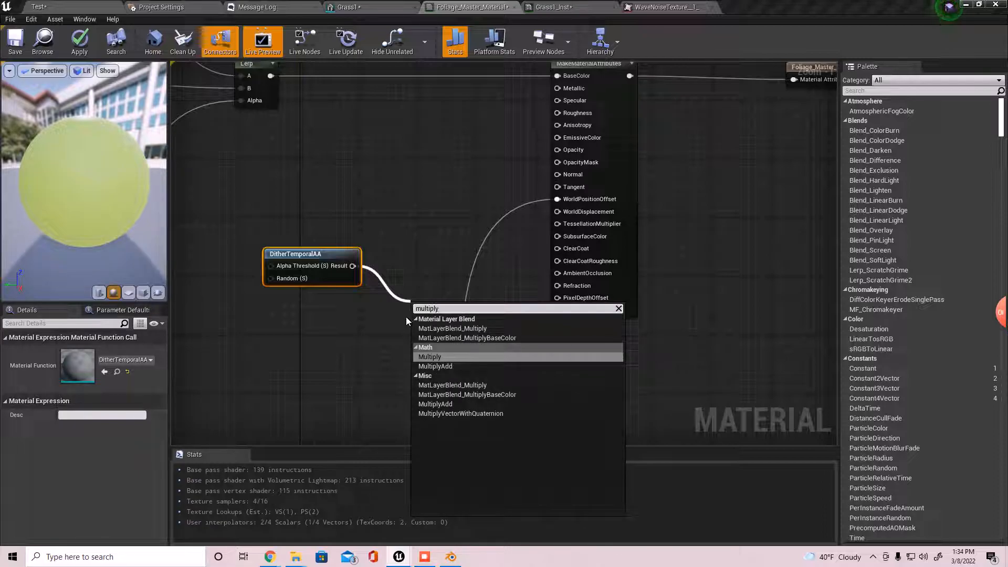
pyautogui.press('Return')
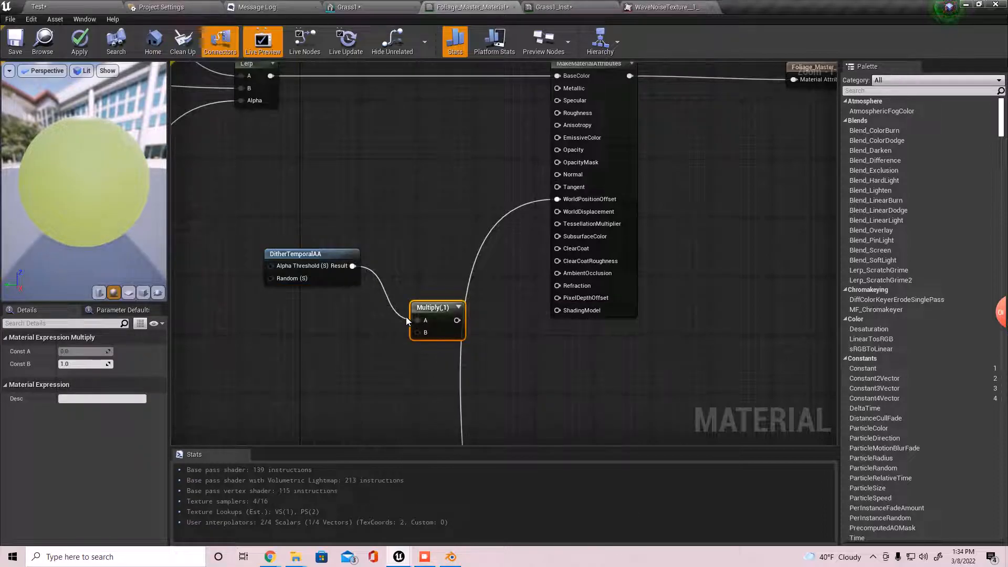
# Promote the dither Multiply's B input to a parameter named "Pixel depth offset" and place it below DitherTemporalAA
pyautogui.rightClick(421, 338)
pyautogui.rightClick(419, 332)
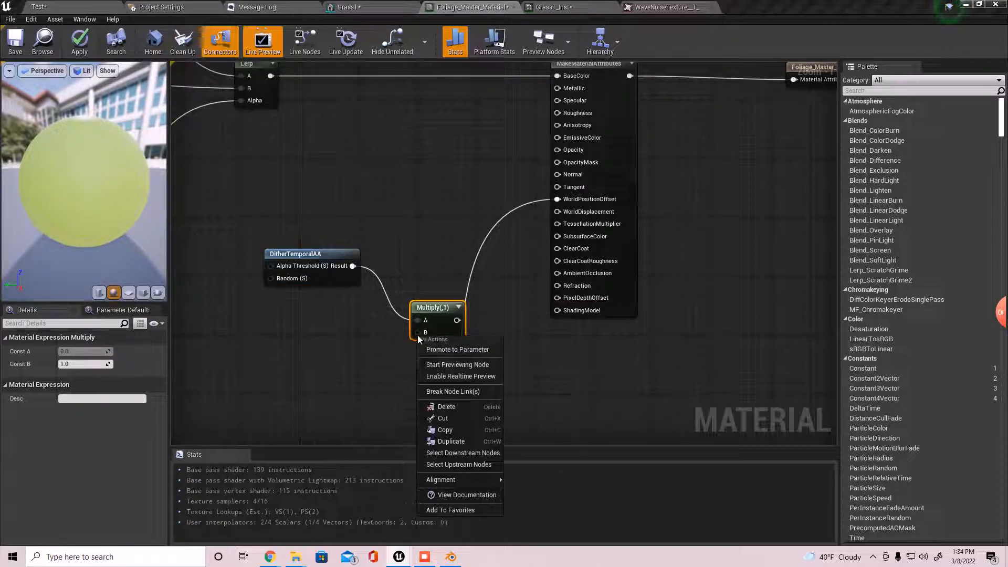
pyautogui.click(426, 347)
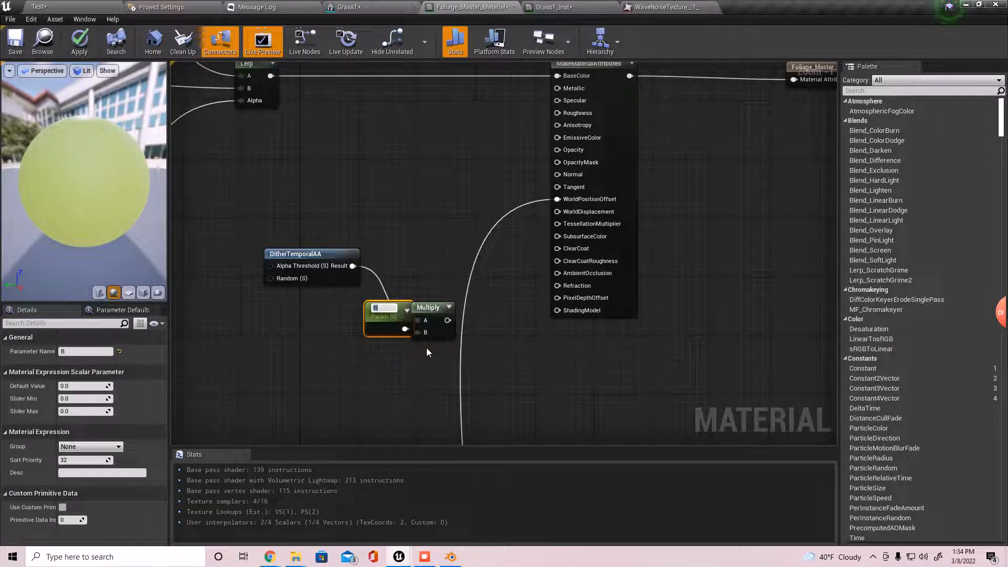
pyautogui.write('Pixel depth offset')
pyautogui.press('Return')
pyautogui.moveTo(398, 336); pyautogui.dragTo(320, 365)
# Connect the dither Multiply's output to PixelDepthOffset, apply the material and check the grass in the Test level
pyautogui.moveTo(447, 320); pyautogui.dragTo(565, 298)
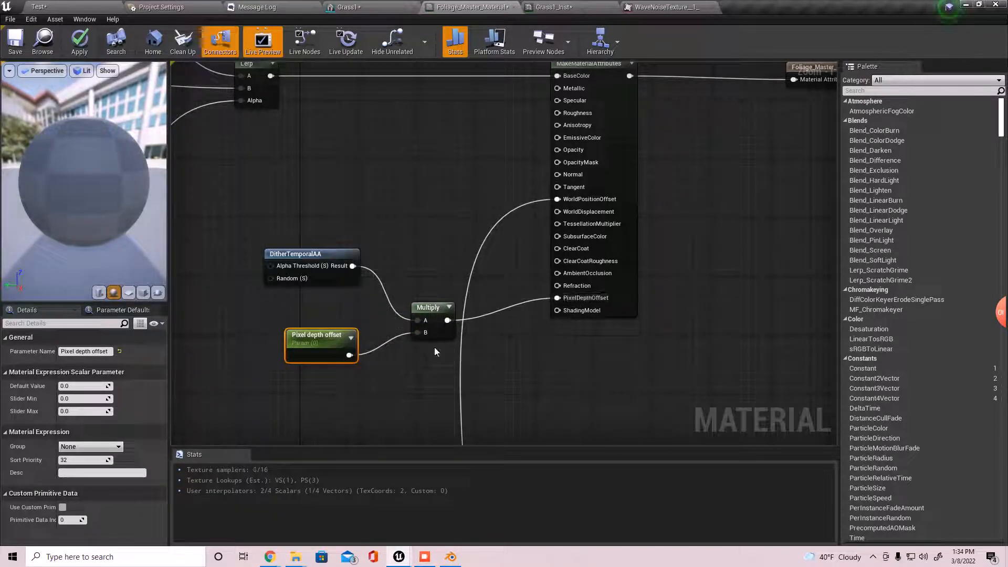
pyautogui.click(86, 46)
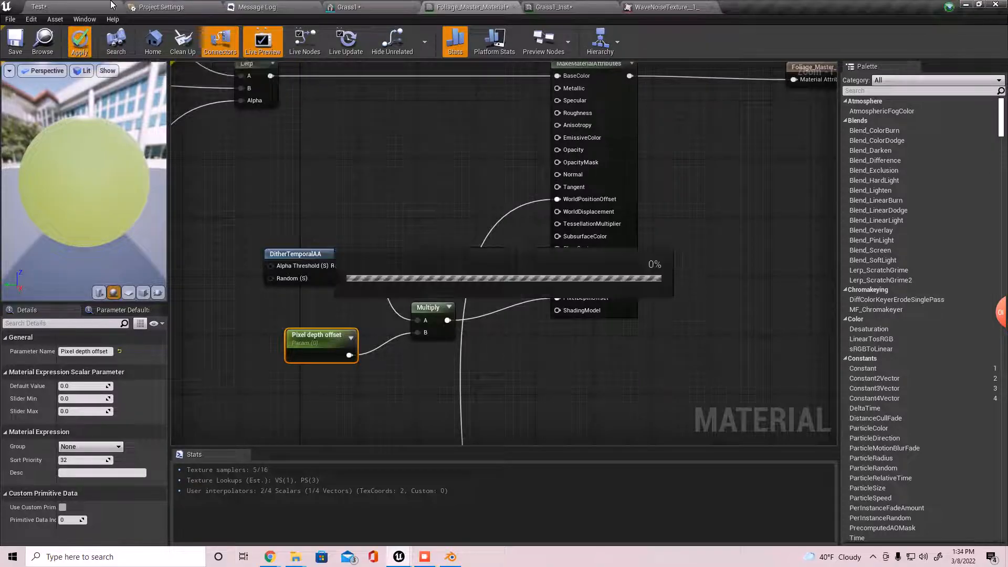
pyautogui.click(75, 4)
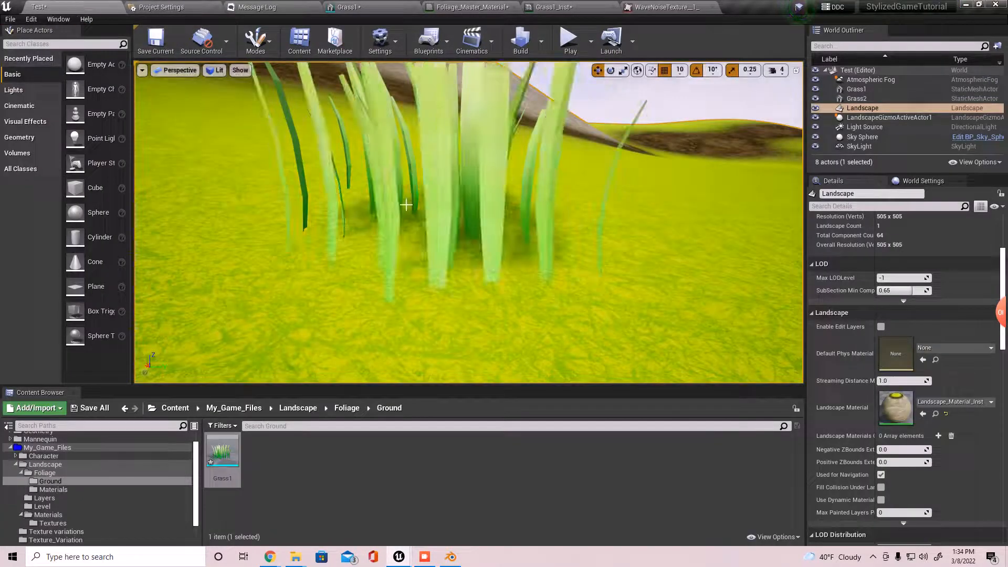
# Review the Grass1_Inst parameters in a floating window and dock the editor back
pyautogui.click(554, 7)
pyautogui.moveTo(554, 7); pyautogui.dragTo(480, 201)
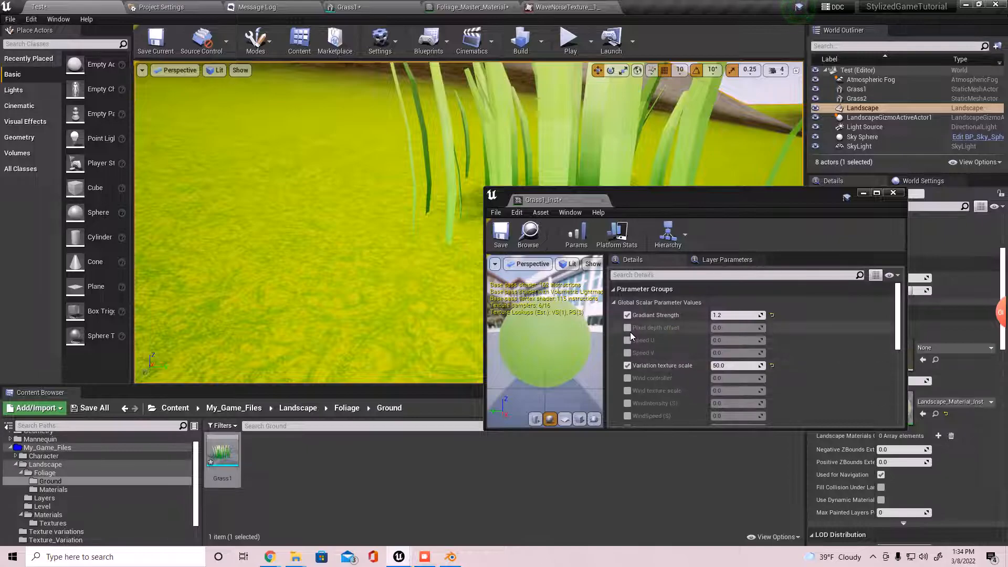
pyautogui.click(483, 7)
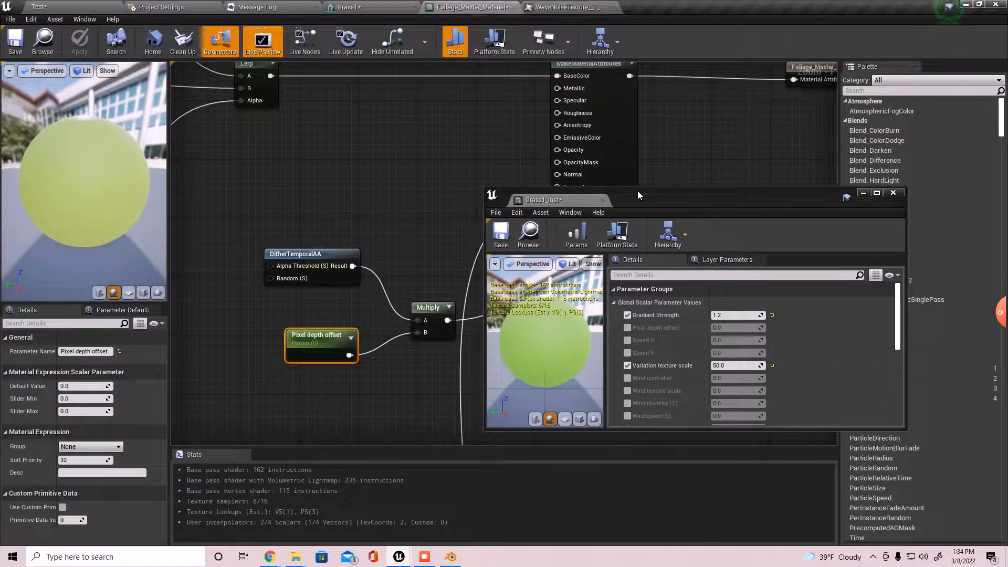
pyautogui.click(696, 146)
pyautogui.moveTo(589, 202); pyautogui.dragTo(720, 7)
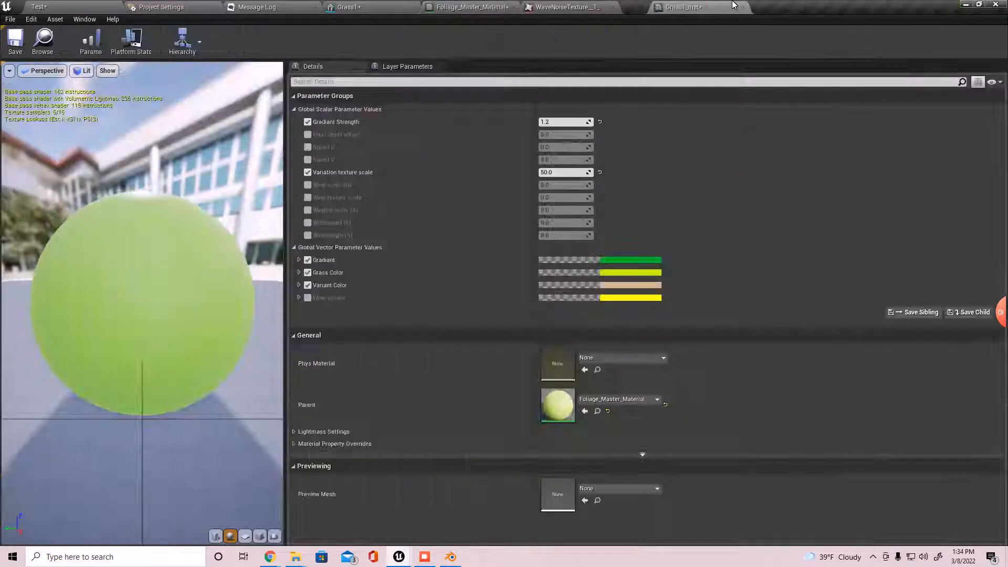
pyautogui.click(494, 6)
pyautogui.moveTo(482, 227); pyautogui.dragTo(550, 282, button='right')
pyautogui.scroll(-3, 550, 282)
pyautogui.moveTo(519, 314); pyautogui.dragTo(797, 344, button='right')
pyautogui.scroll(1, 462, 303)
pyautogui.scroll(2, 509, 290)
pyautogui.moveTo(510, 289); pyautogui.dragTo(570, 122, button='right')
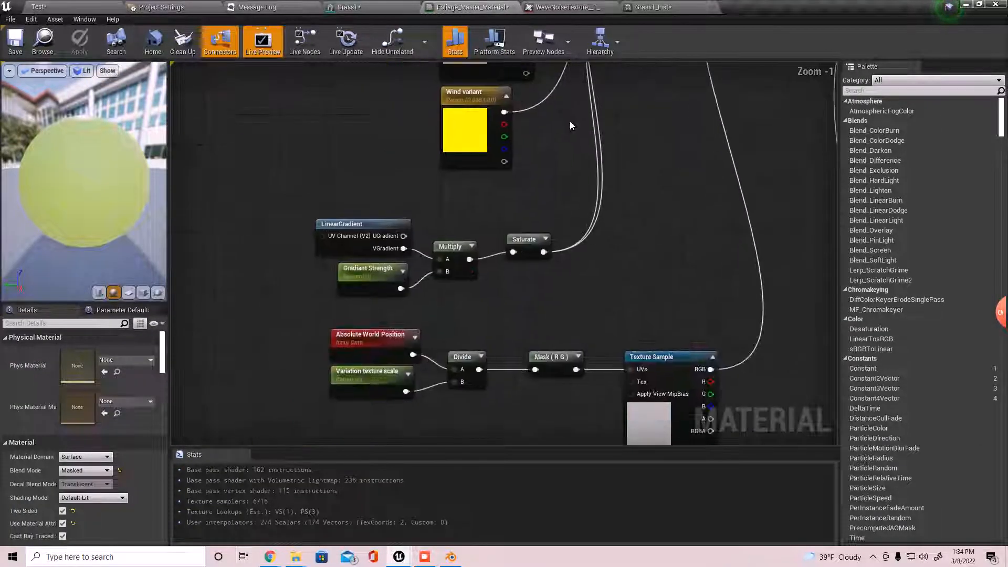
pyautogui.moveTo(494, 256); pyautogui.dragTo(435, 223, button='right')
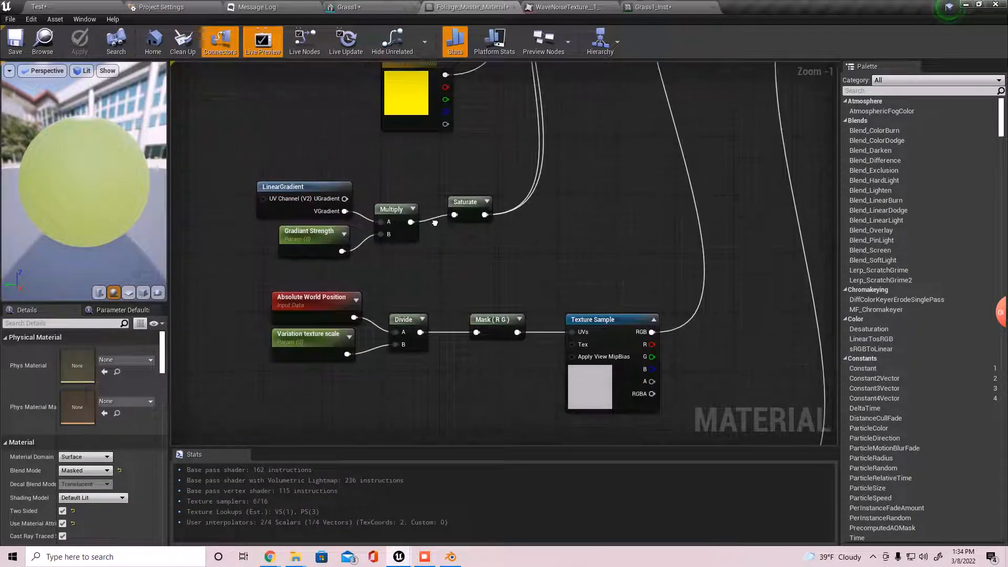
pyautogui.click(310, 244)
pyautogui.keyDown('shift'); pyautogui.click(309, 349); pyautogui.keyUp('shift')
pyautogui.moveTo(421, 395); pyautogui.dragTo(447, 119, button='right')
pyautogui.moveTo(593, 320); pyautogui.dragTo(542, 319, button='right')
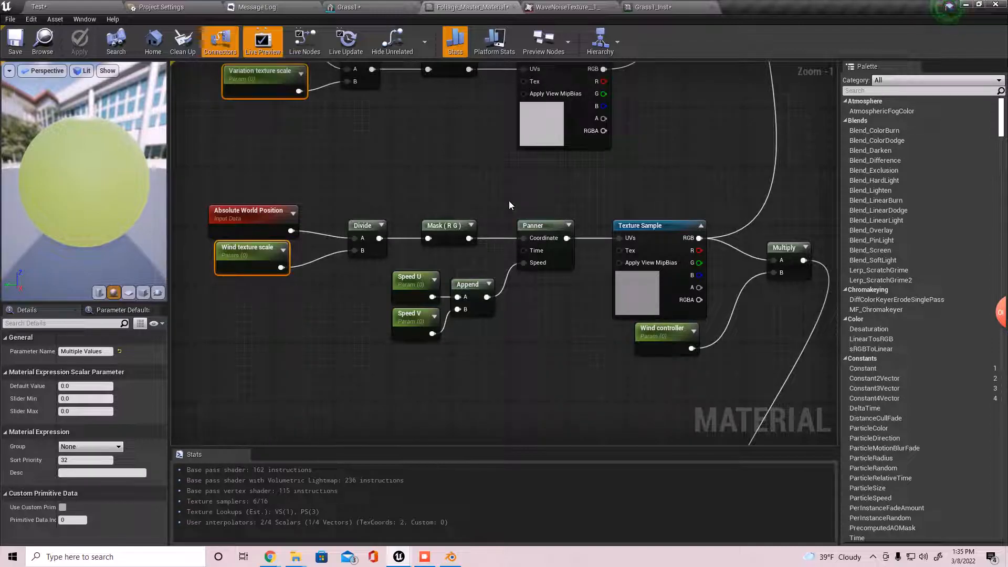
pyautogui.keyDown('ctrl'); pyautogui.click(409, 284); pyautogui.keyUp('ctrl')
pyautogui.keyDown('ctrl'); pyautogui.click(415, 324); pyautogui.keyUp('ctrl')
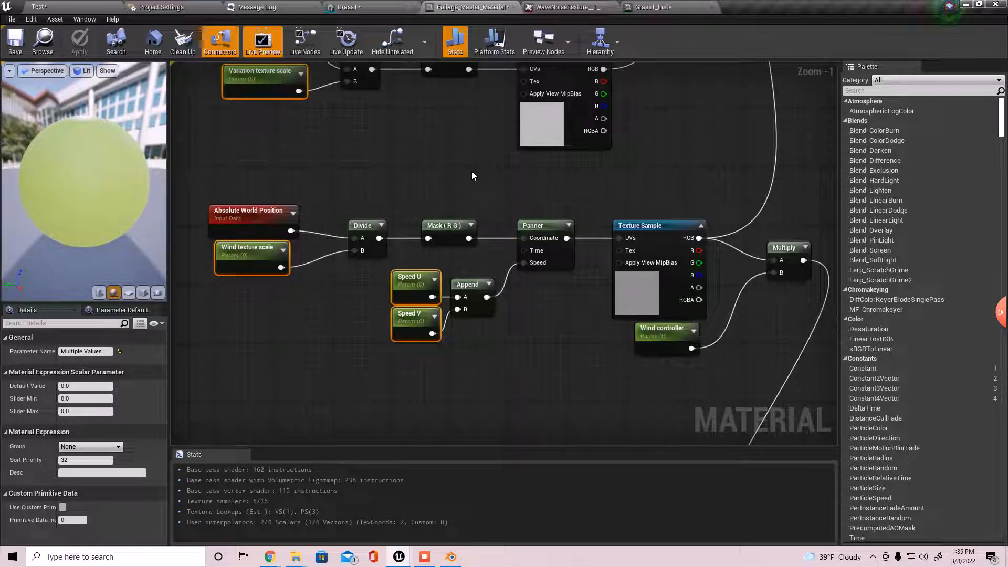
# Assign Wind texture scale, Speed U, Speed V, Wind controller, WindIntensity, WindWeight and WindSpeed to a parameter group named Wind
pyautogui.click(246, 251)
pyautogui.keyDown('ctrl'); pyautogui.click(416, 291); pyautogui.keyUp('ctrl')
pyautogui.keyDown('ctrl'); pyautogui.click(413, 330); pyautogui.keyUp('ctrl')
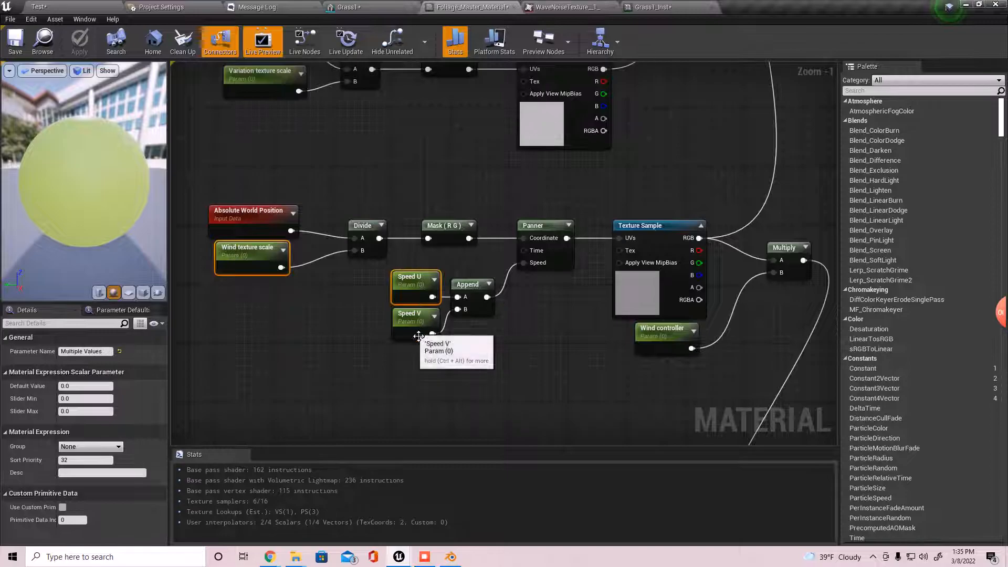
pyautogui.keyDown('ctrl'); pyautogui.click(654, 338); pyautogui.keyUp('ctrl')
pyautogui.moveTo(687, 390); pyautogui.dragTo(601, 178, button='right')
pyautogui.keyDown('ctrl'); pyautogui.click(552, 299); pyautogui.keyUp('ctrl')
pyautogui.keyDown('ctrl'); pyautogui.click(531, 337); pyautogui.keyUp('ctrl')
pyautogui.keyDown('ctrl'); pyautogui.click(528, 373); pyautogui.keyUp('ctrl')
pyautogui.click(99, 447)
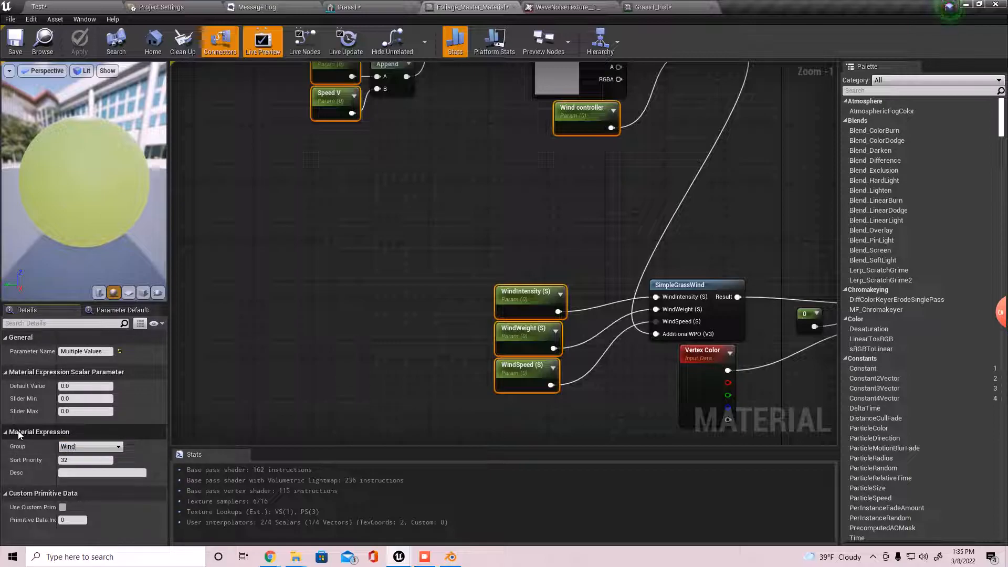
pyautogui.click(429, 252)
# Assign the Gradiant Strength and Variation texture scale parameters to a group named Texture
pyautogui.moveTo(428, 252); pyautogui.dragTo(179, 320, button='right')
pyautogui.scroll(-3, 184, 309)
pyautogui.moveTo(160, 278); pyautogui.dragTo(163, 246, button='right')
pyautogui.moveTo(264, 189); pyautogui.dragTo(646, 404, button='right')
pyautogui.click(420, 353)
pyautogui.keyDown('ctrl'); pyautogui.click(420, 283); pyautogui.keyUp('ctrl')
pyautogui.moveTo(562, 228); pyautogui.dragTo(373, 203, button='right')
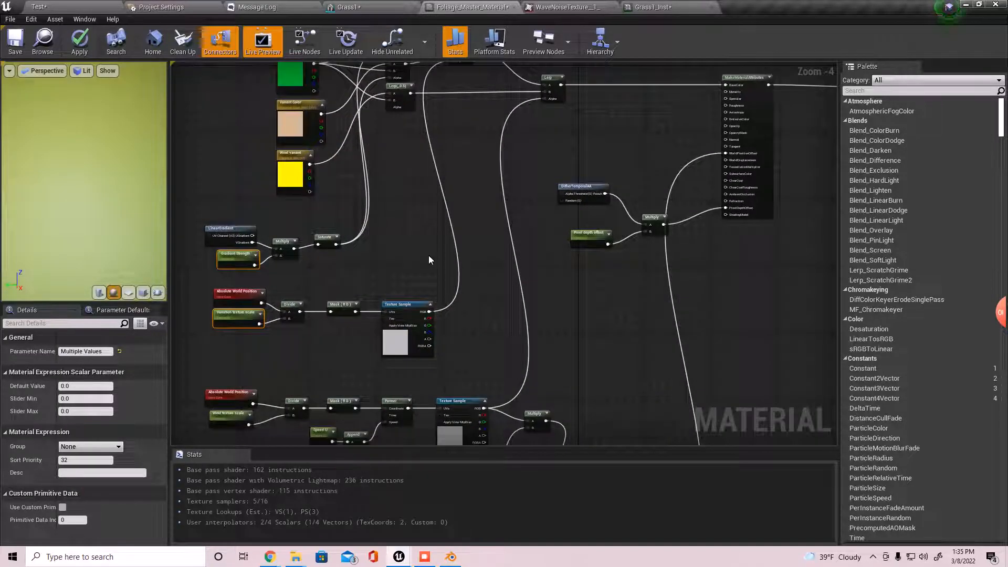
pyautogui.moveTo(411, 248); pyautogui.dragTo(507, 257, button='right')
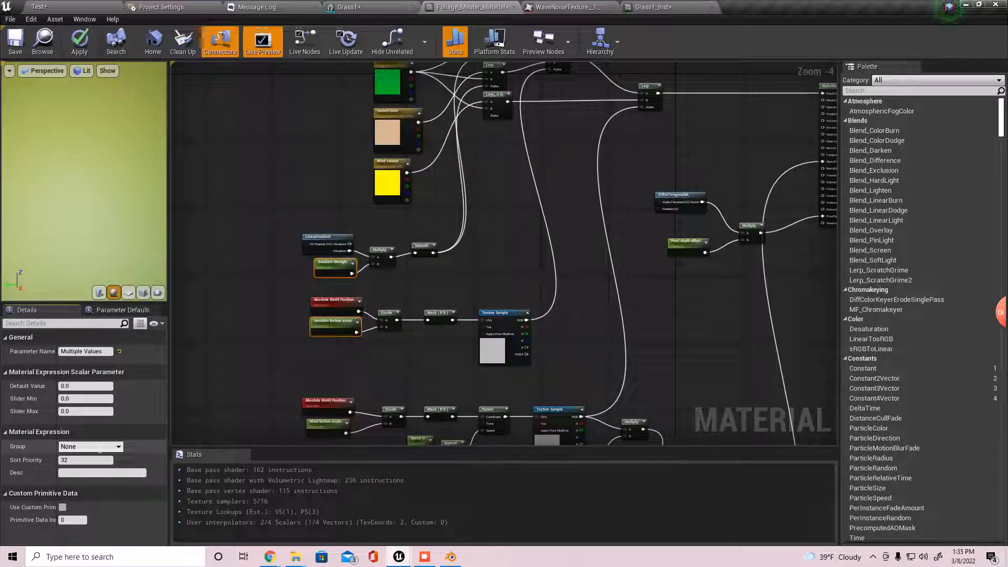
pyautogui.write('Texture')
pyautogui.press('Return')
# Assign the Pixel depth offset parameter to a group named "Pixel depth"
pyautogui.moveTo(467, 225); pyautogui.dragTo(342, 151, button='right')
pyautogui.scroll(3, 428, 319)
pyautogui.click(473, 137)
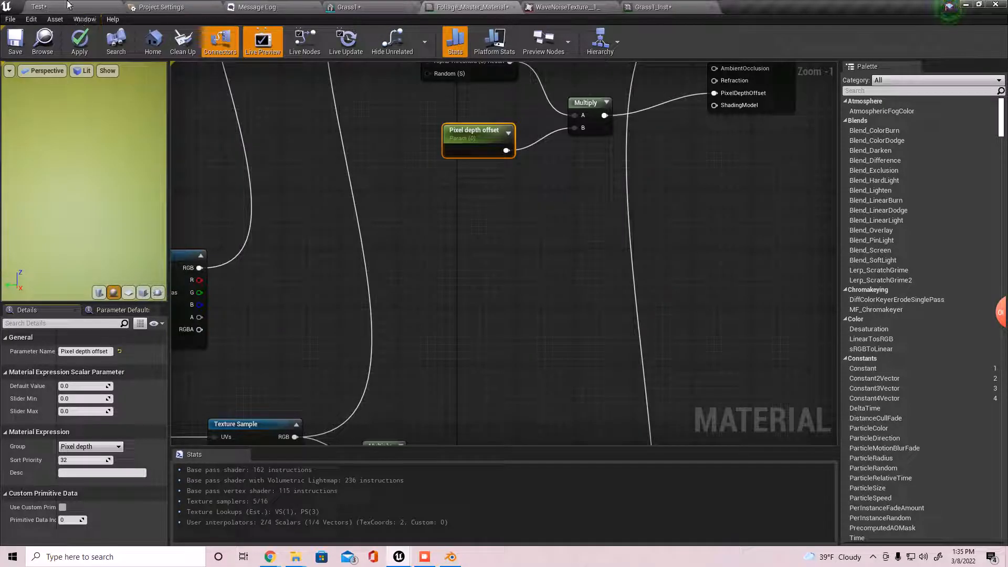
# Detach the Grass1_Inst editor into a floating window and place it over the Test level viewport
pyautogui.click(50, 6)
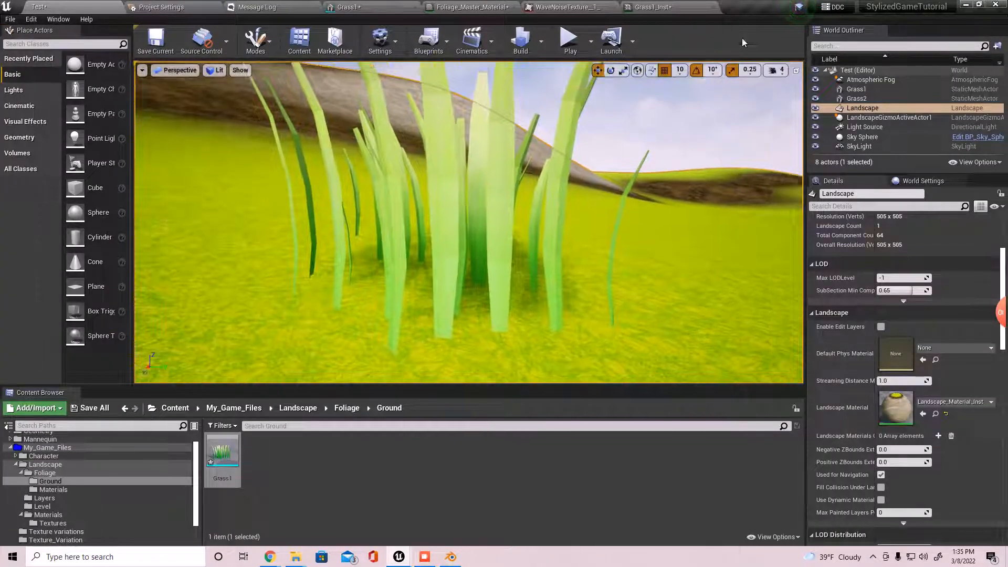
pyautogui.click(654, 7)
pyautogui.click(542, 4)
pyautogui.click(654, 7)
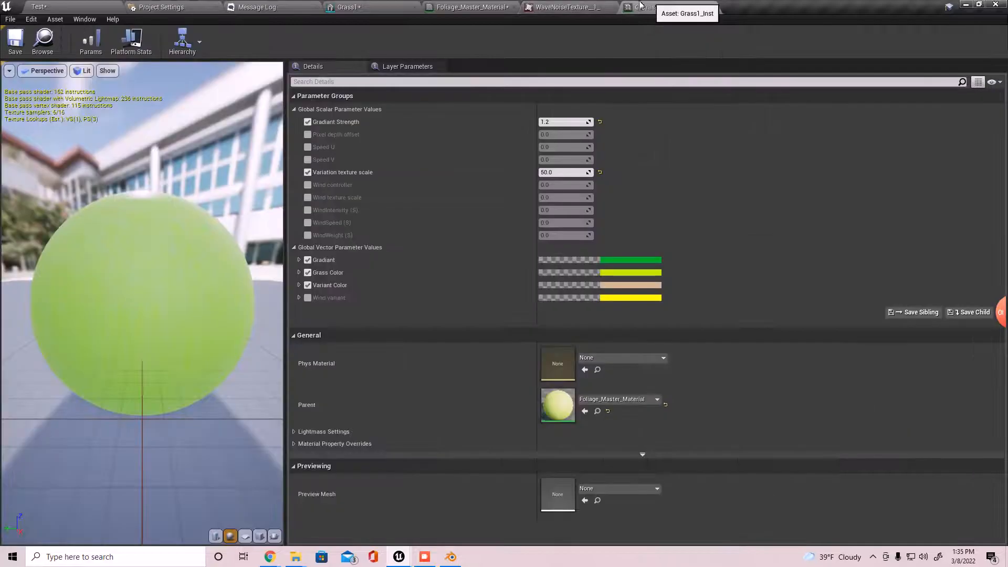
pyautogui.click(467, 5)
pyautogui.click(654, 7)
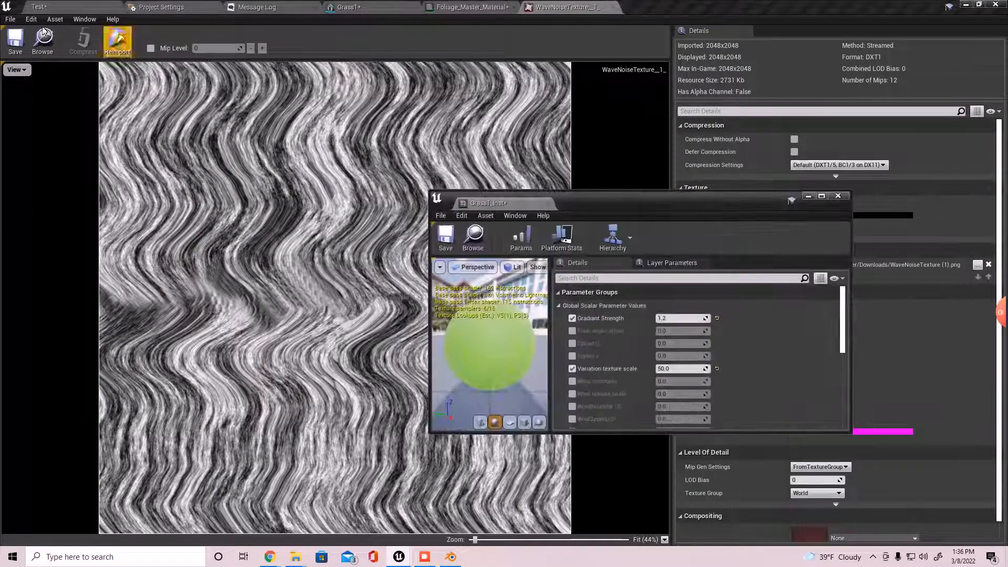
pyautogui.click(68, 6)
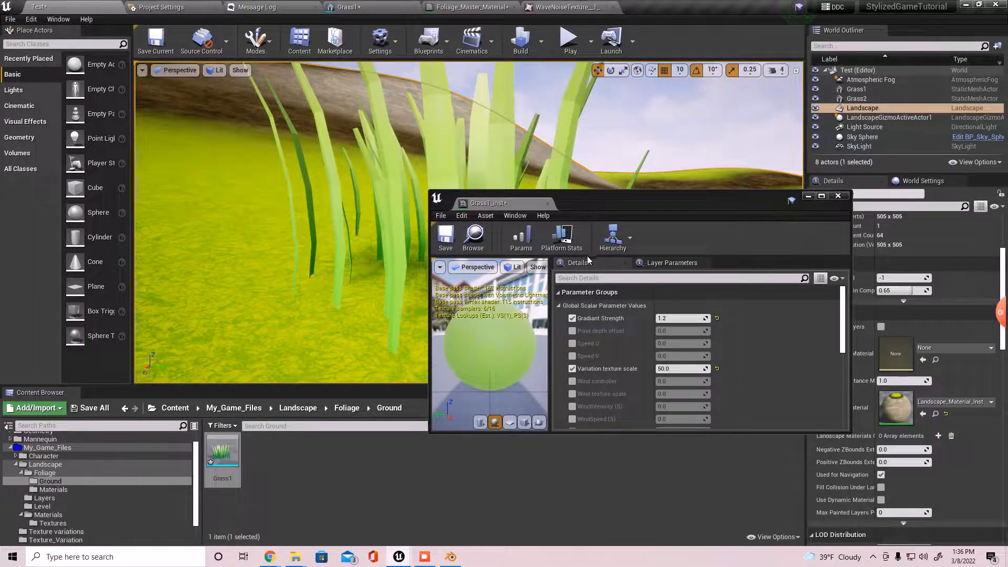
# Apply the parameter group changes in Foliage_Master_Material and return to the Test level
pyautogui.click(484, 8)
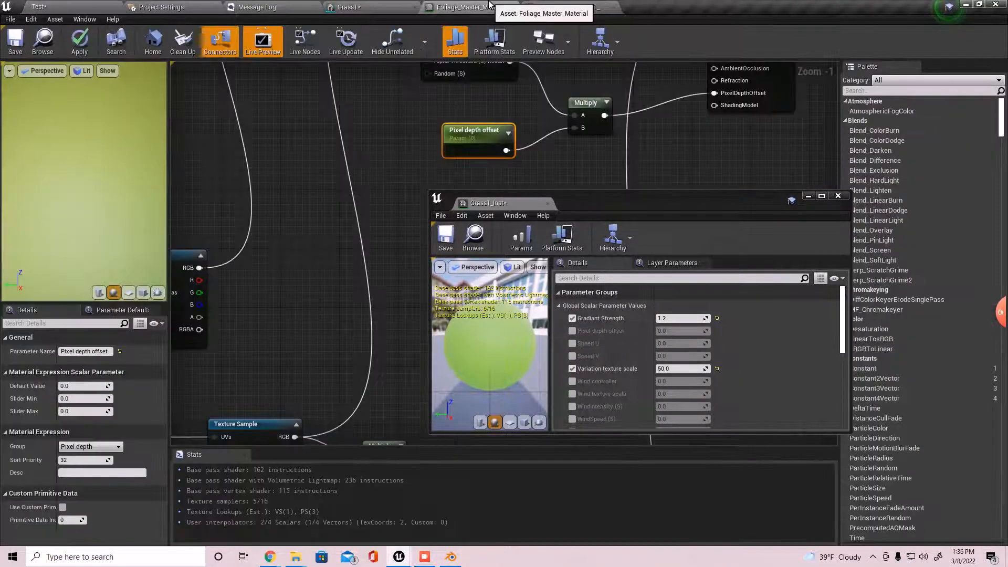
pyautogui.click(81, 42)
pyautogui.click(32, 6)
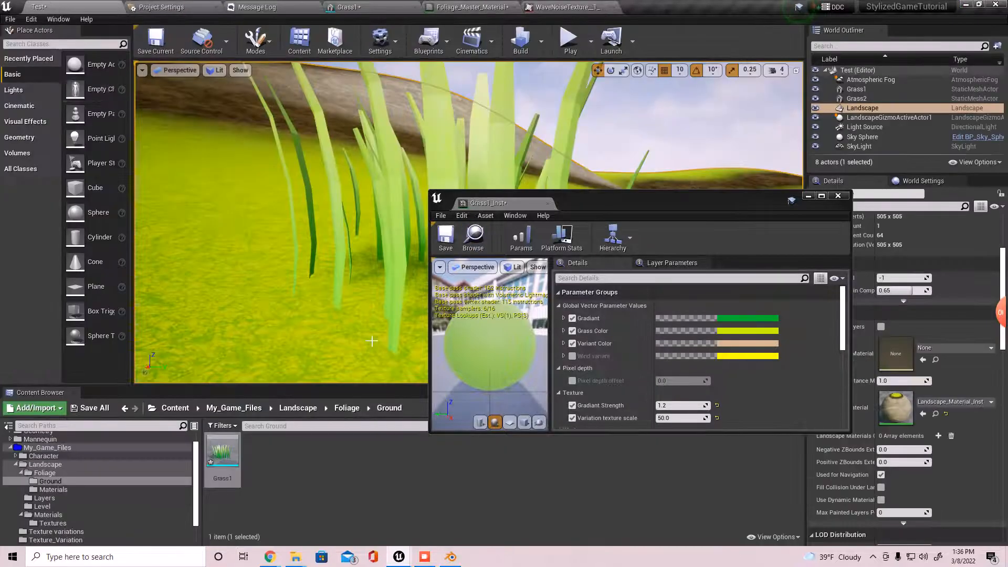
# Enable the Wind variant and Pixel depth offset overrides in Grass1_Inst and set Pixel depth offset to 5
pyautogui.click(573, 356)
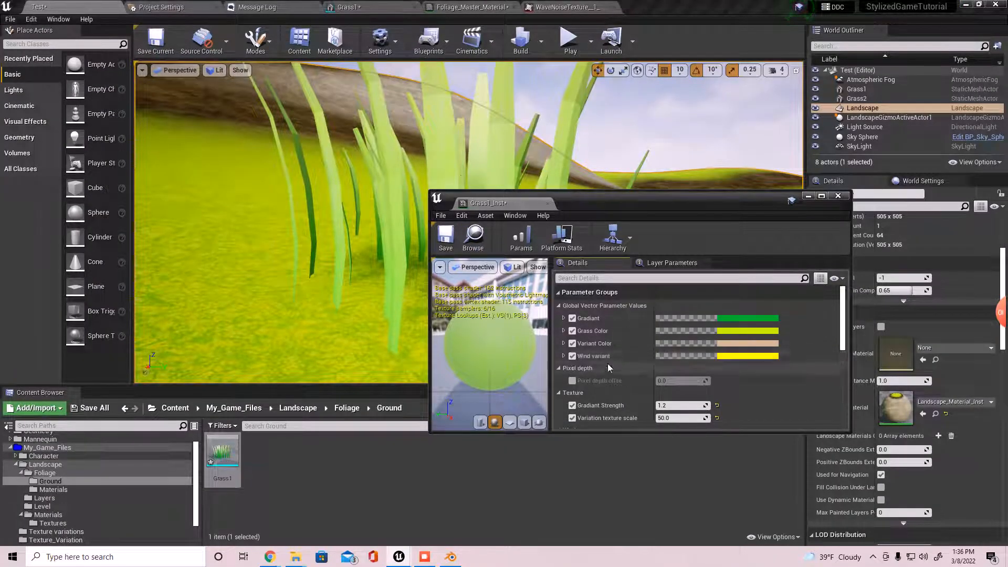
pyautogui.moveTo(679, 203); pyautogui.dragTo(739, 246)
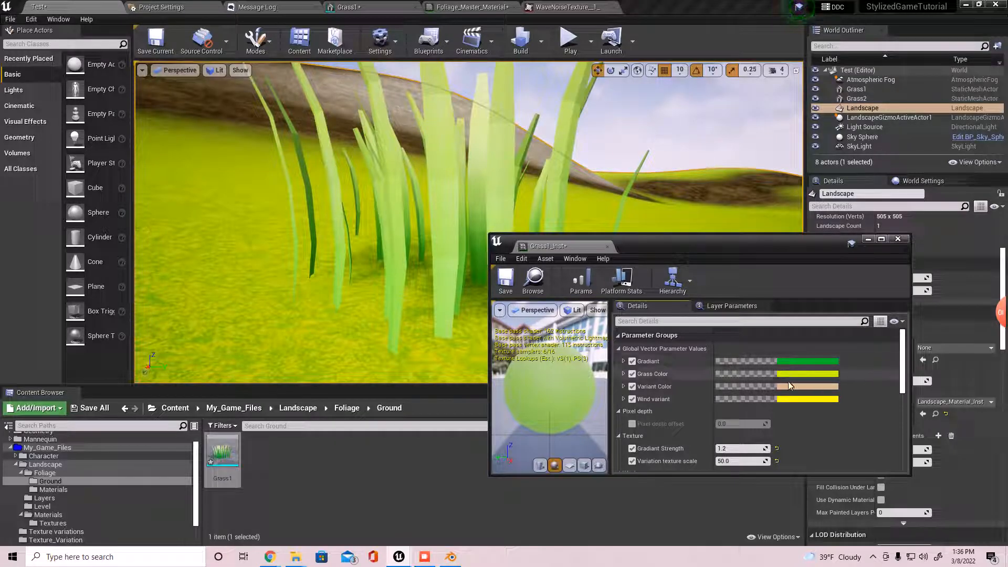
pyautogui.scroll(-1, 780, 411)
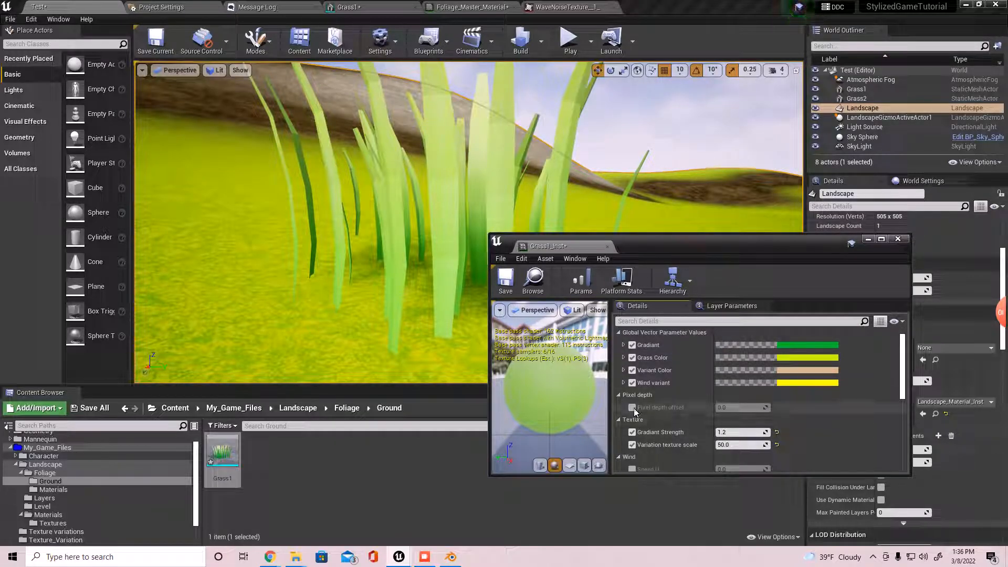
pyautogui.moveTo(741, 409); pyautogui.dragTo(759, 409)
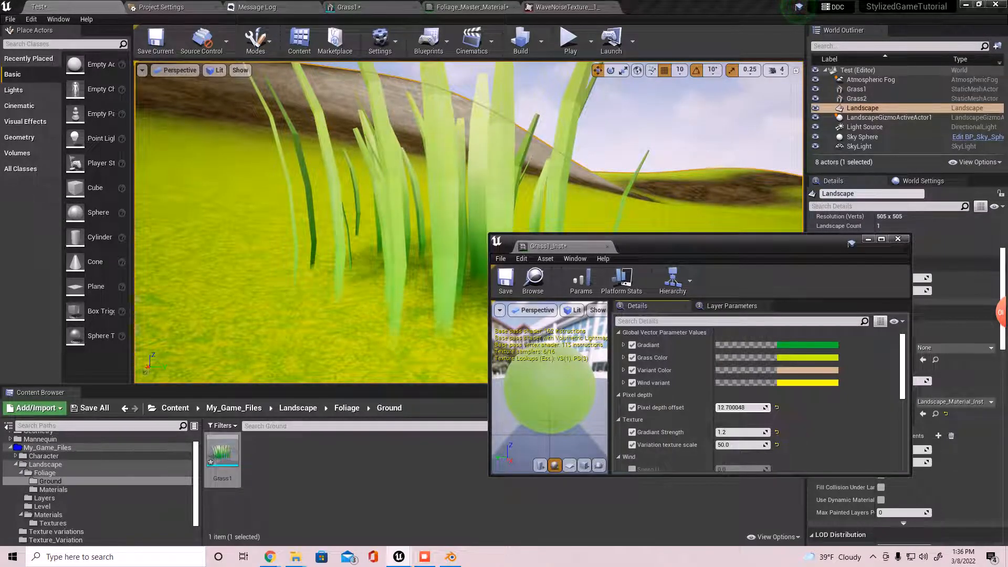
pyautogui.click(741, 408)
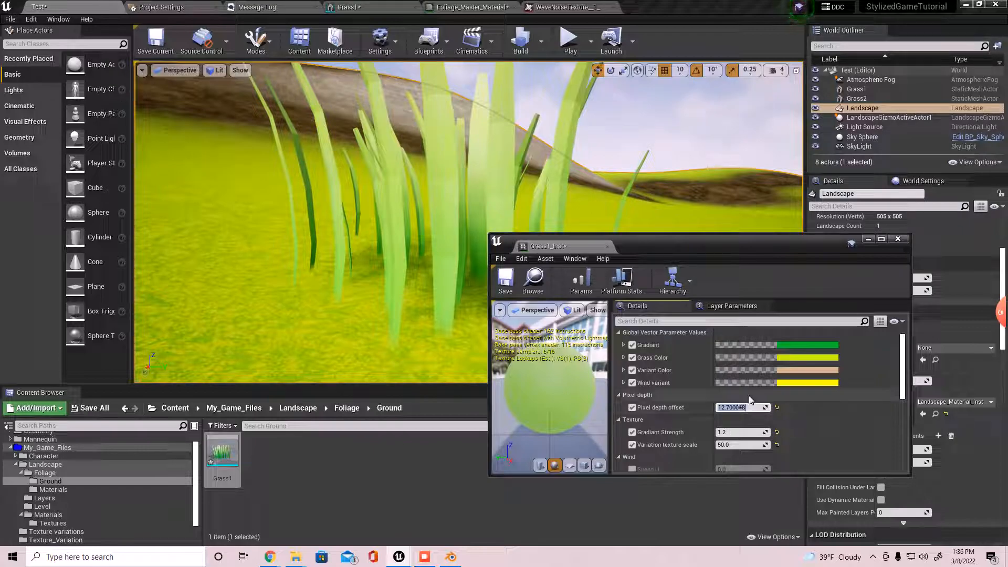
pyautogui.write('5')
pyautogui.press('Return')
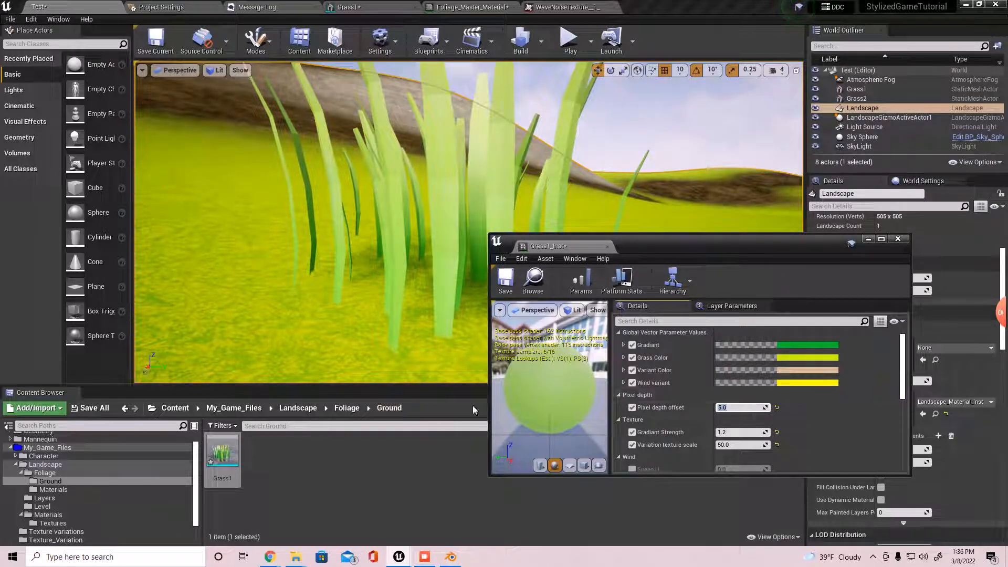
# Try a Pixel depth offset of about 280 while viewing the grass blade bases up close, and restore it to 5
pyautogui.scroll(2, 465, 362)
pyautogui.moveTo(386, 360)
pyautogui.mouseDown(button='middle')
pyautogui.moveTo(386, 382)
pyautogui.moveTo(386, 361)
pyautogui.mouseUp(button='middle')
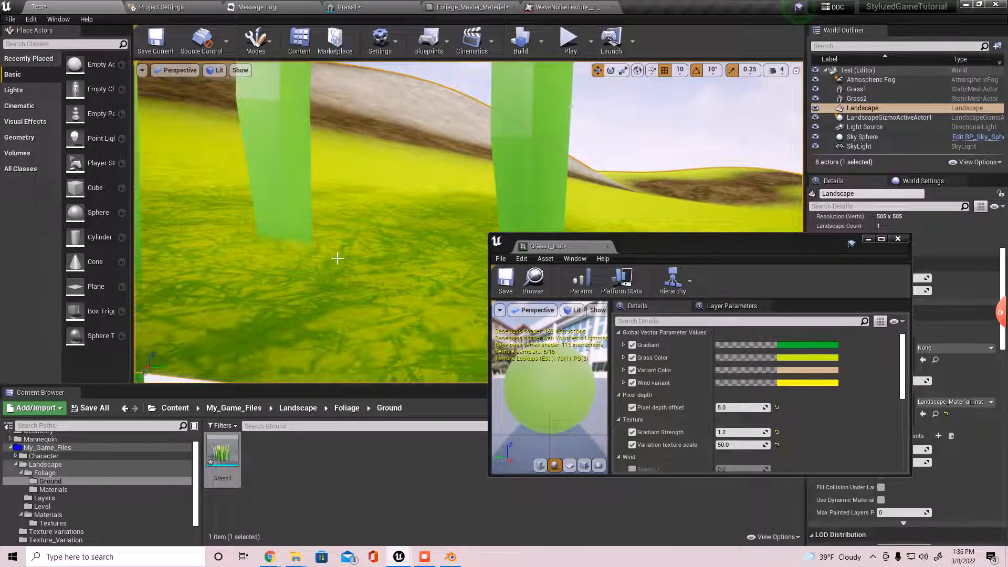
pyautogui.moveTo(741, 407); pyautogui.dragTo(798, 407)
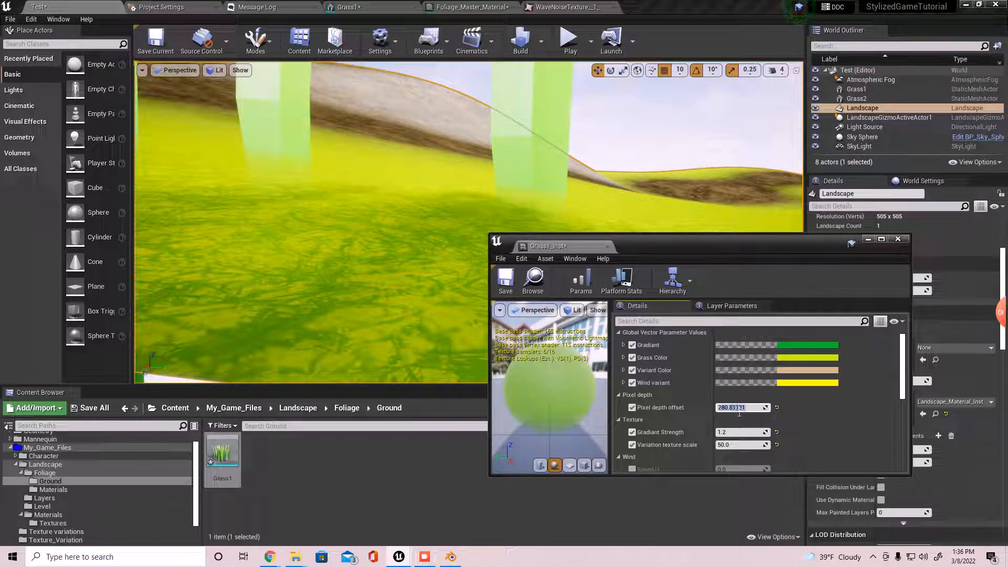
pyautogui.press('Return')
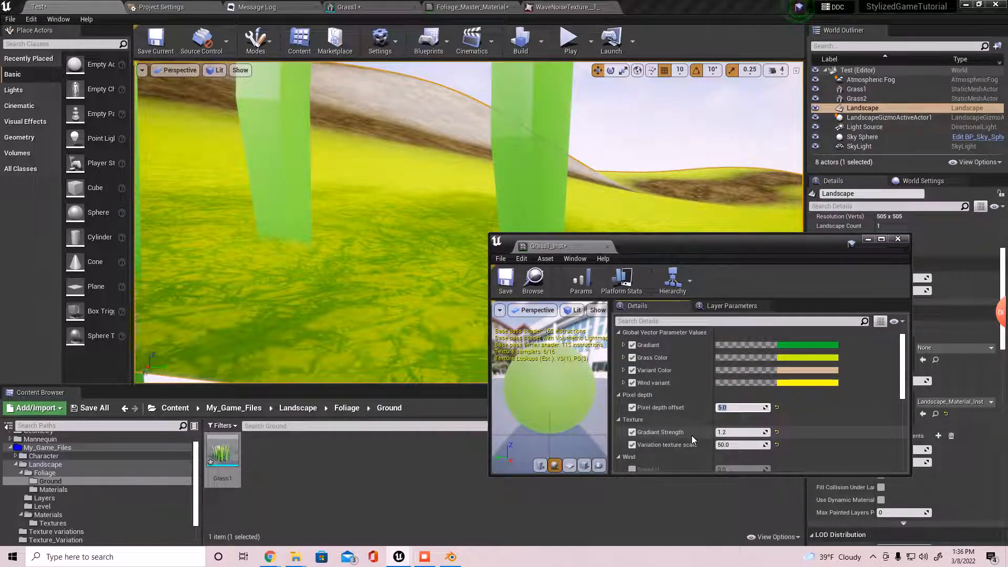
# Enable the Speed U, Speed V, Wind controller, Wind texture scale, WindIntensity, WindSpeed and WindWeight overrides with the whole grass clump in view
pyautogui.scroll(-3, 691, 436)
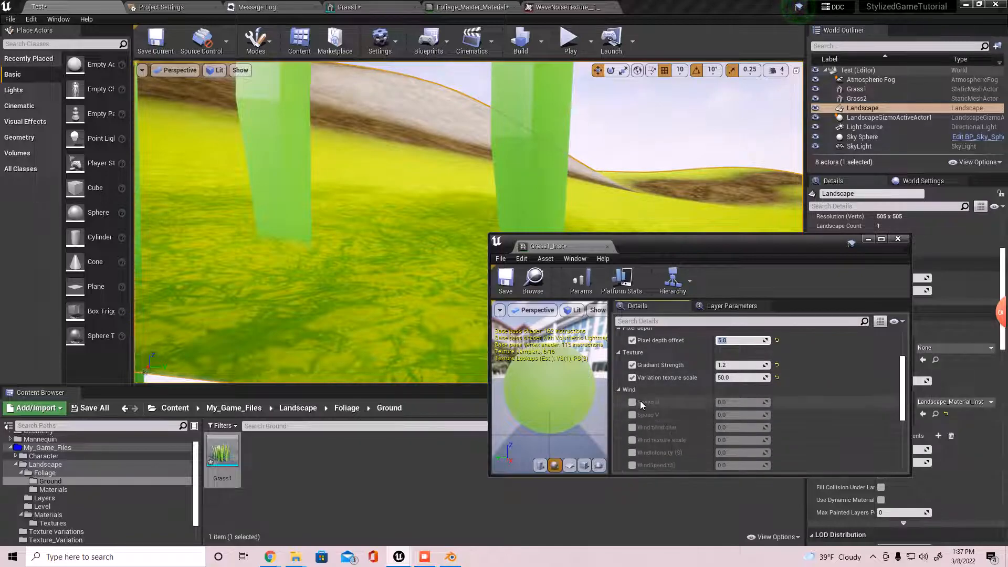
pyautogui.scroll(-1, 654, 417)
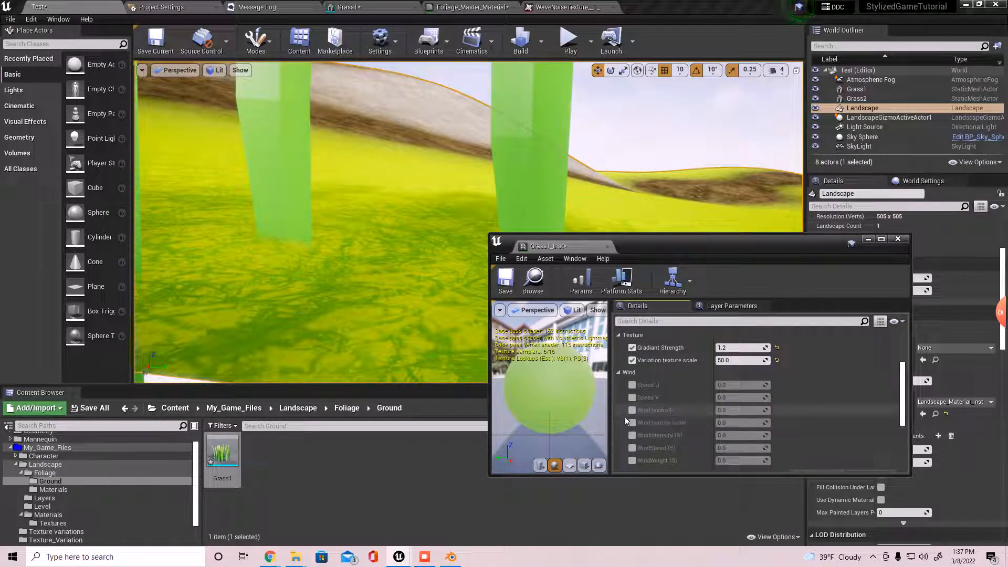
pyautogui.scroll(-5, 408, 333)
pyautogui.scroll(3, 408, 333)
pyautogui.moveTo(407, 323); pyautogui.dragTo(407, 321, button='right')
pyautogui.press('s')
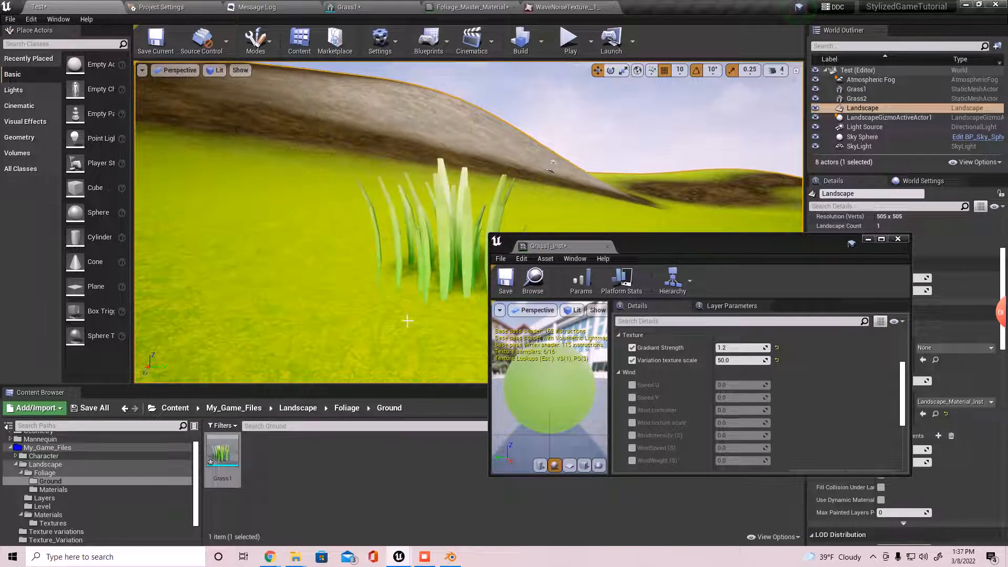
pyautogui.click(632, 385)
pyautogui.click(632, 398)
pyautogui.click(632, 410)
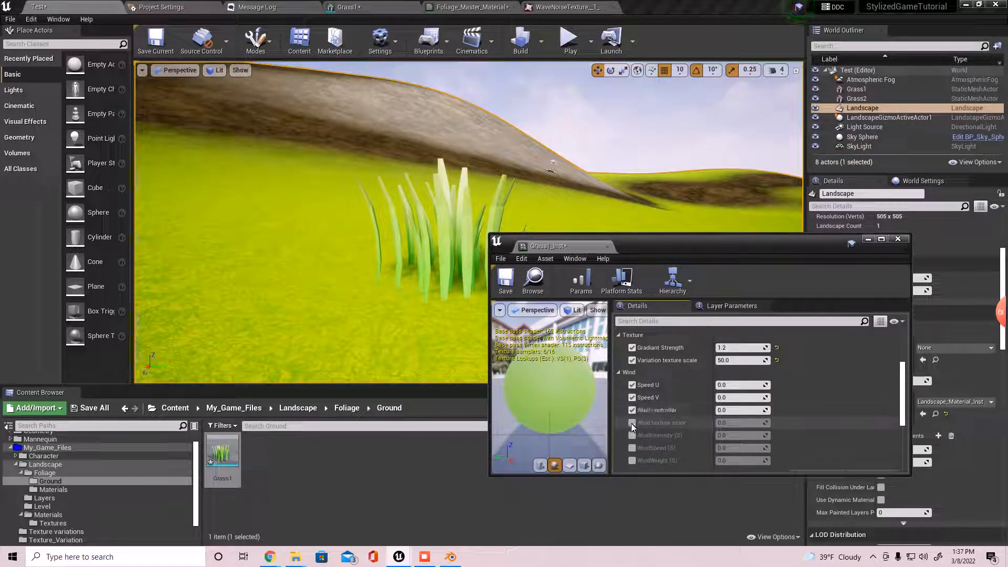
pyautogui.click(632, 423)
pyautogui.click(632, 436)
pyautogui.click(632, 448)
pyautogui.click(632, 461)
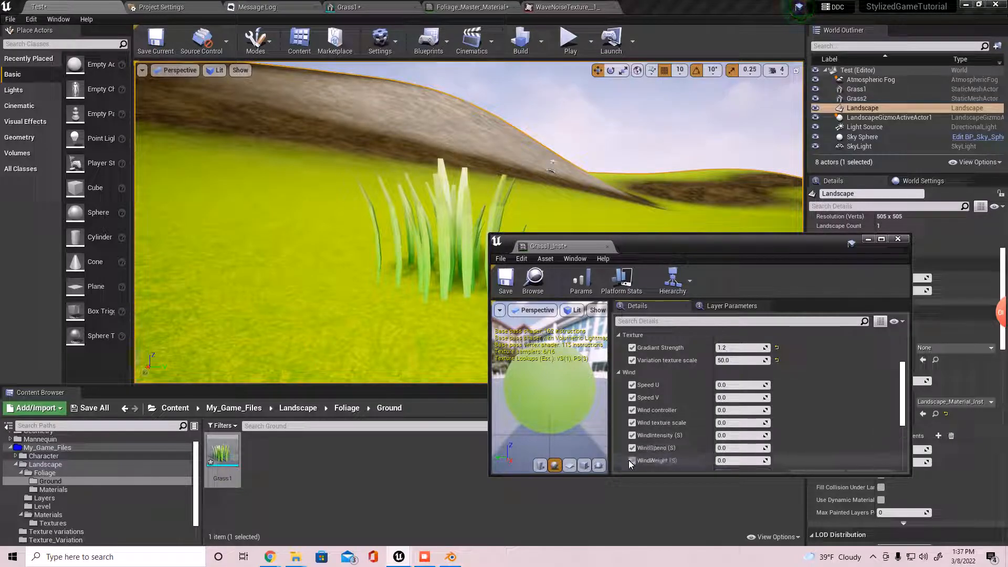
# Set Speed U to 0.01 and Speed V to 0.001 in the Wind group
pyautogui.click(730, 386)
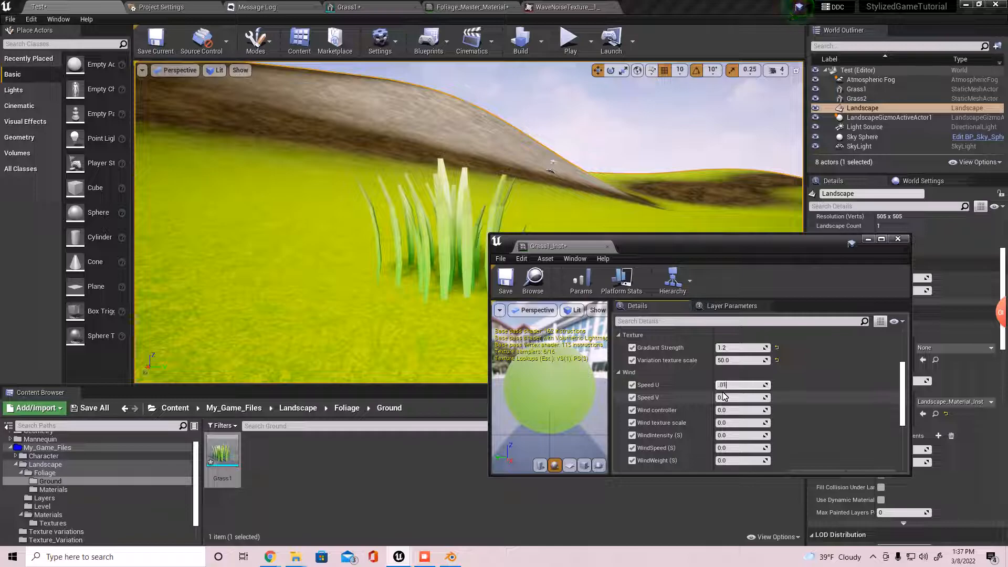
pyautogui.press('Return')
pyautogui.click(723, 398)
pyautogui.write('.001')
pyautogui.press('Return')
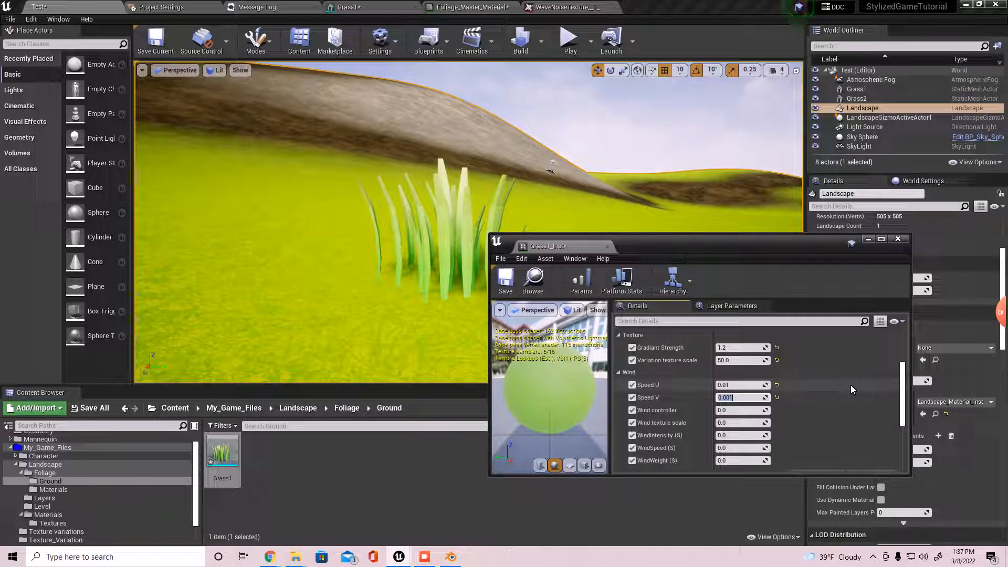
# Set Wind controller, Wind texture scale, WindIntensity, WindSpeed and WindWeight each to 1
pyautogui.click(759, 412)
pyautogui.write('1')
pyautogui.click(736, 422)
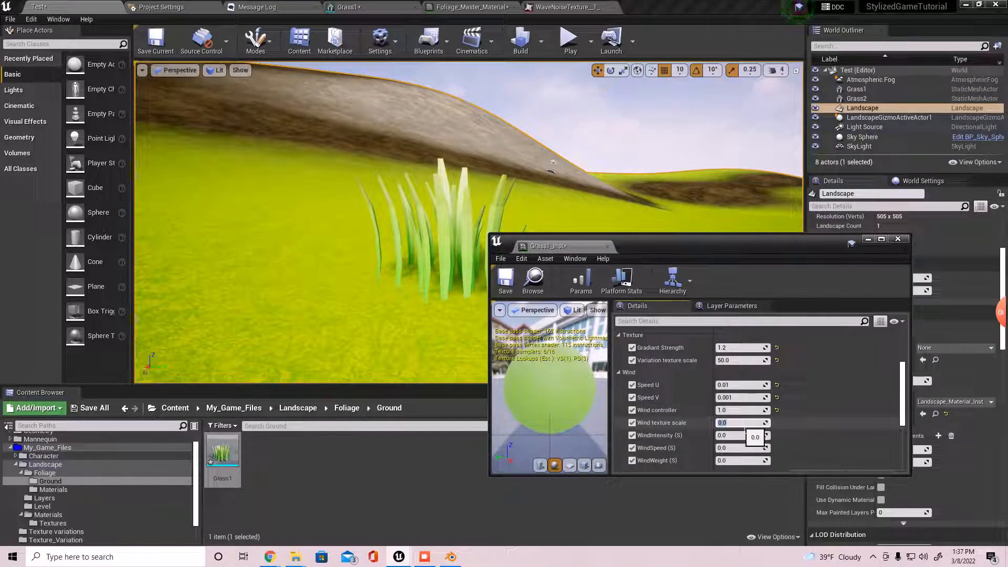
pyautogui.click(740, 436)
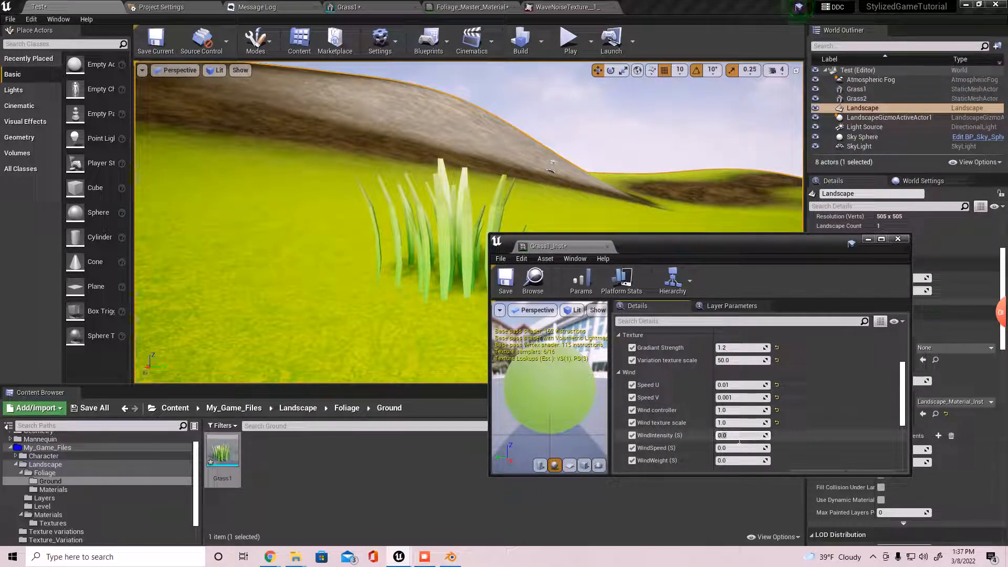
pyautogui.write('1')
pyautogui.click(739, 448)
pyautogui.write('1')
pyautogui.click(740, 460)
pyautogui.write('0')
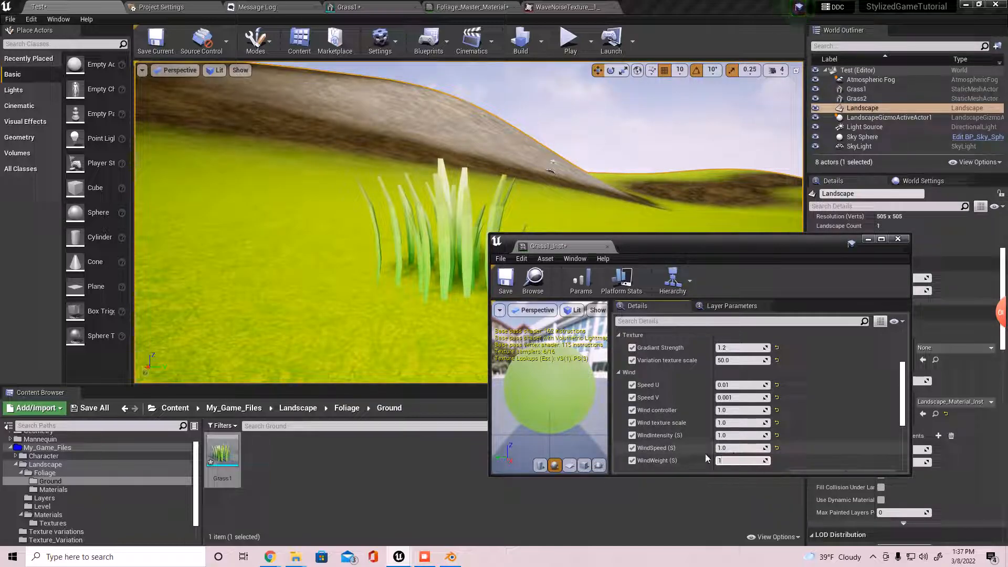
# Set Wind controller to 4 and Wind texture scale to 20000
pyautogui.scroll(3, 746, 436)
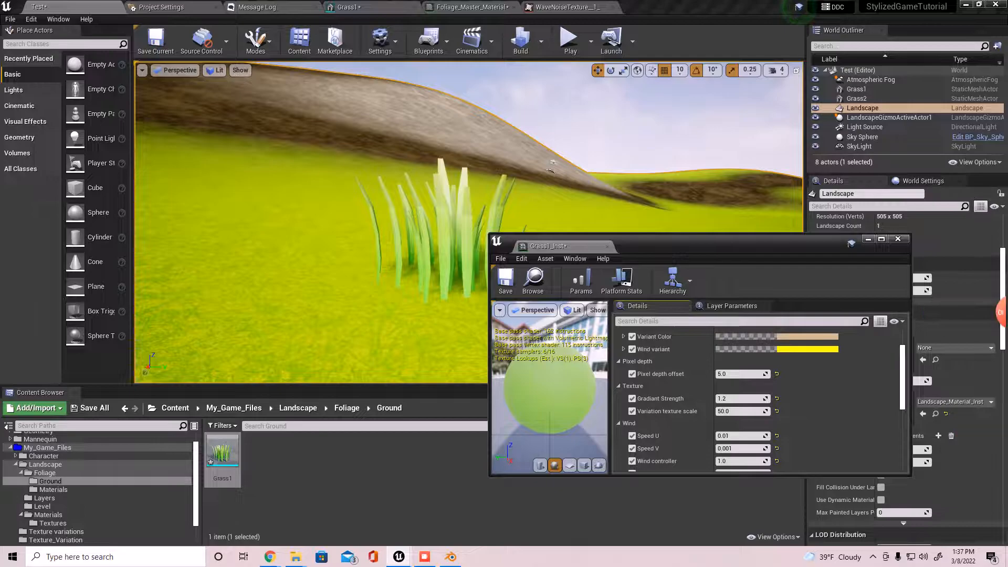
pyautogui.moveTo(1006, 314)
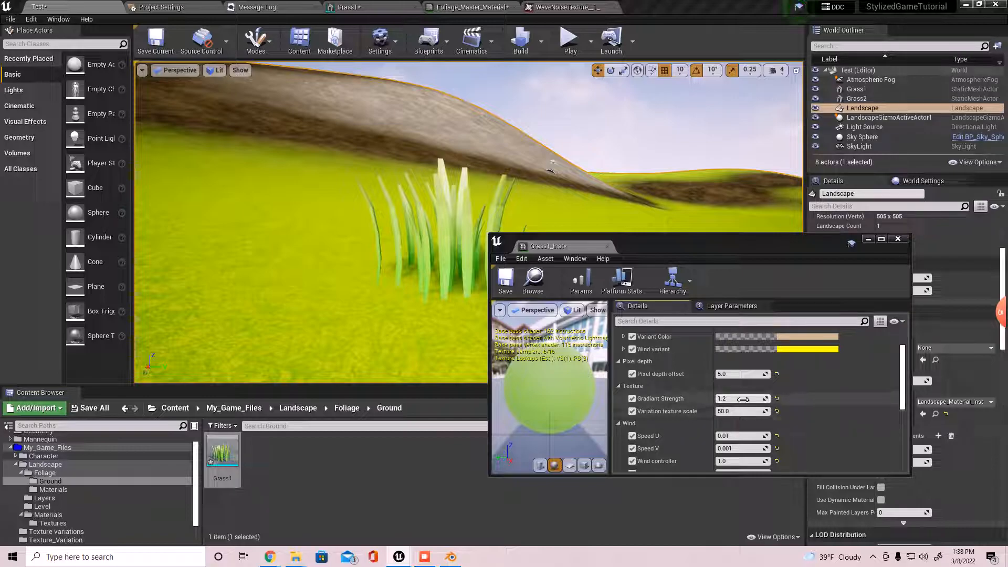
pyautogui.scroll(-2, 730, 412)
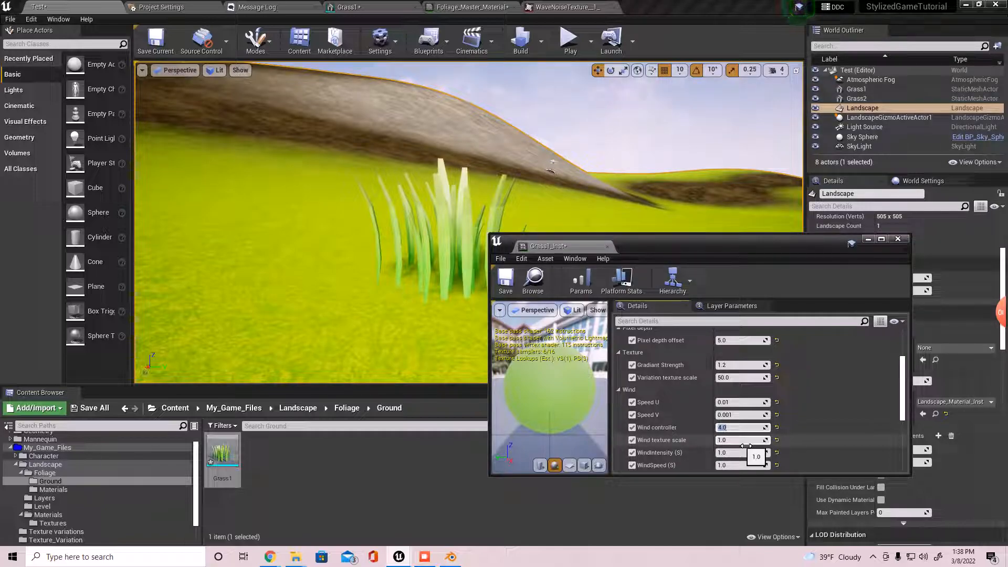
pyautogui.click(745, 445)
pyautogui.write('20000')
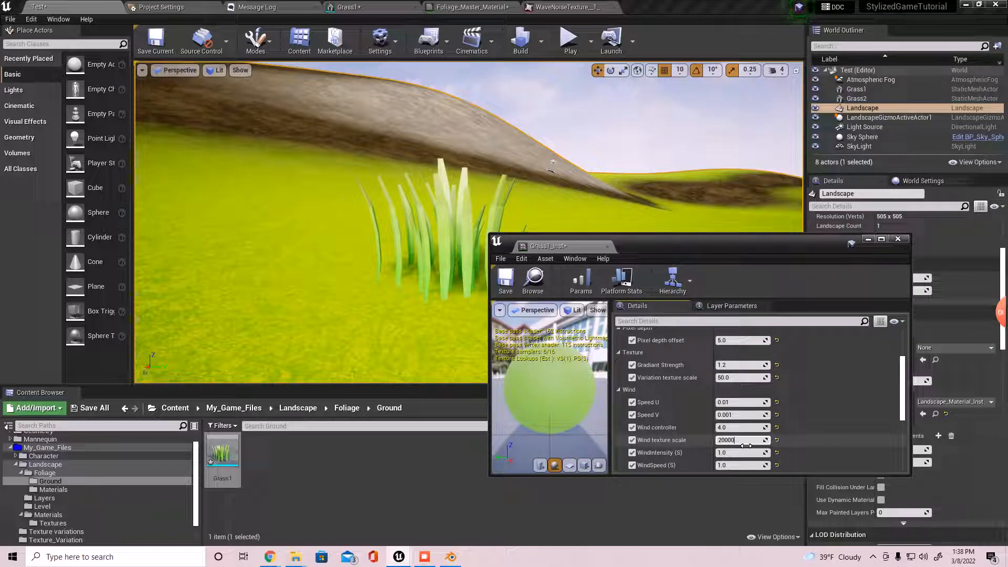
pyautogui.press('Return')
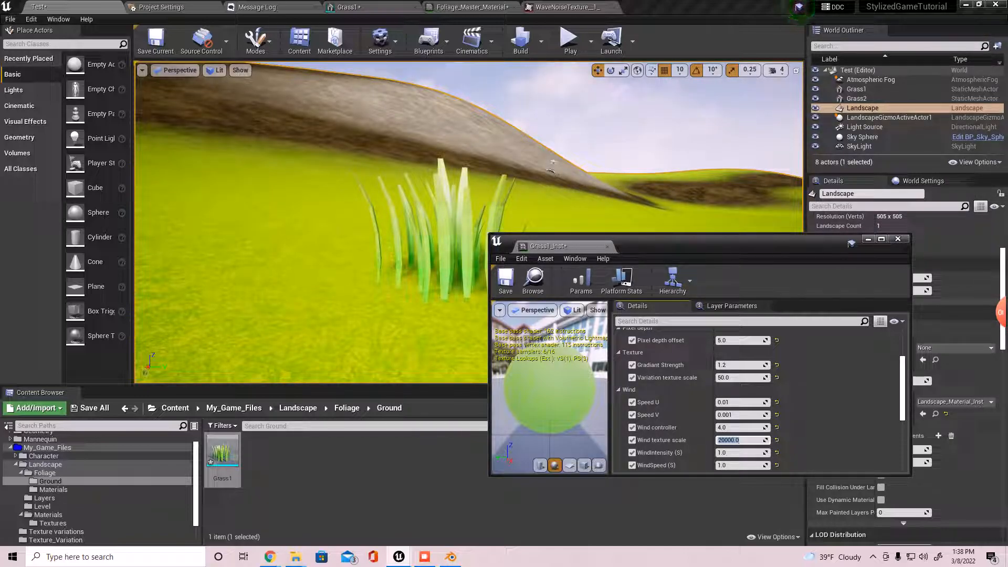
# Set WindIntensity to 0.8, WindSpeed to 0.4 and WindWeight to 0.6 in the Wind group
pyautogui.scroll(-2, 722, 425)
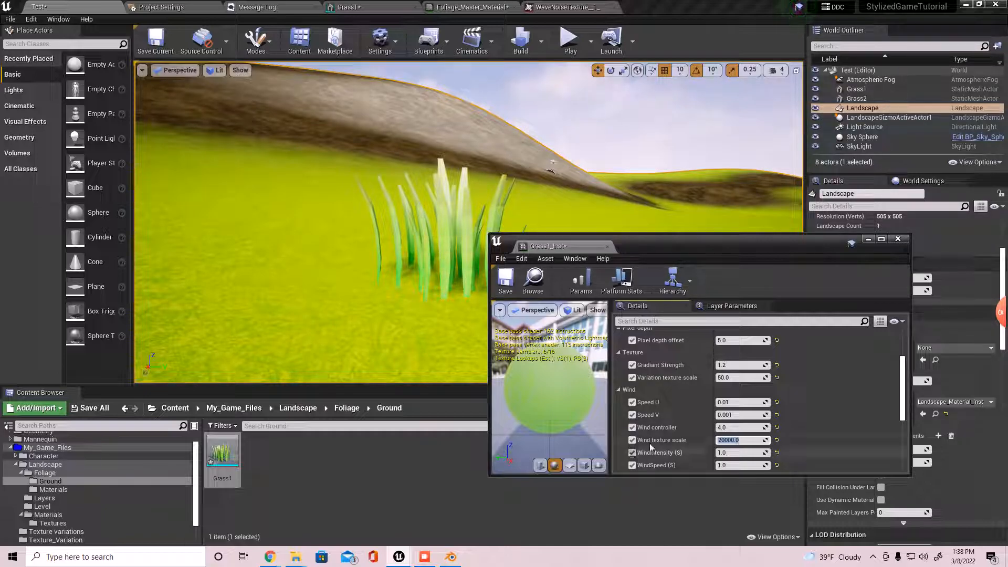
pyautogui.click(735, 419)
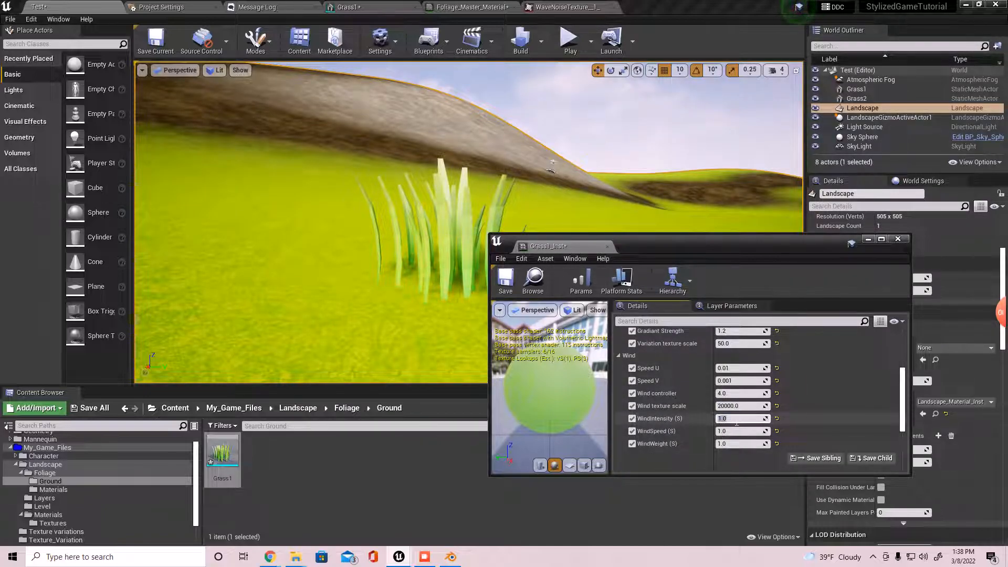
pyautogui.write('.8')
pyautogui.press('Return')
pyautogui.click(741, 431)
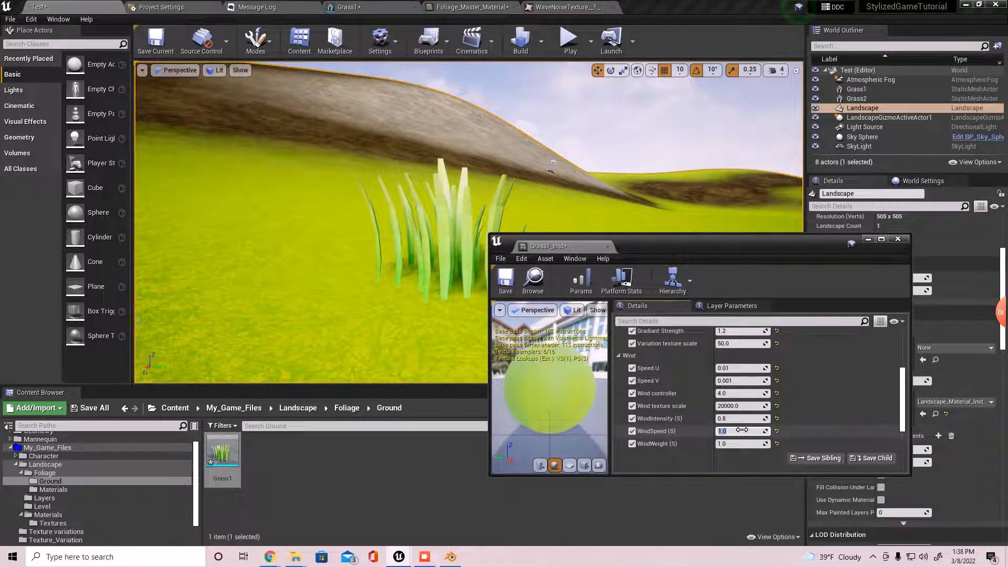
pyautogui.write('.4')
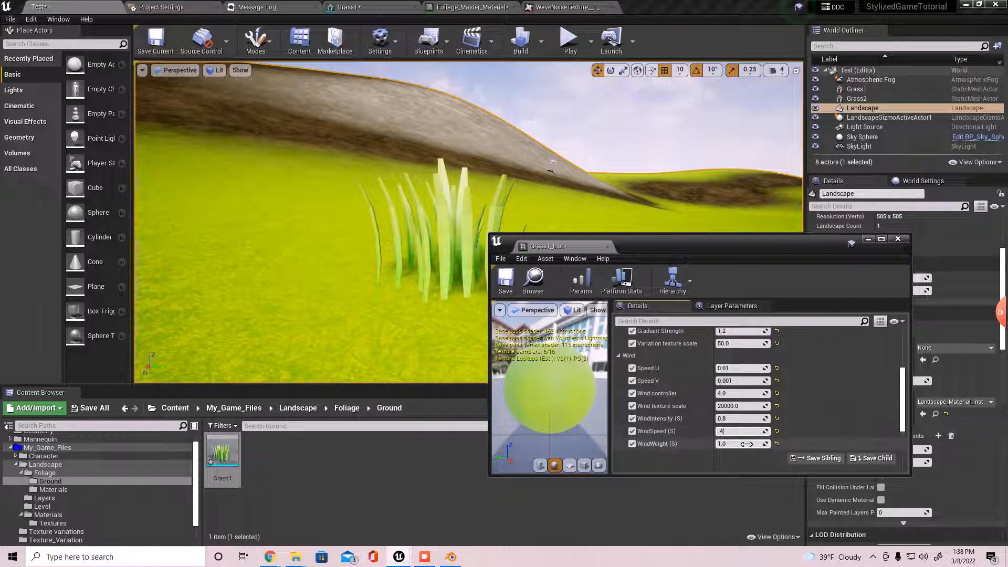
pyautogui.click(746, 443)
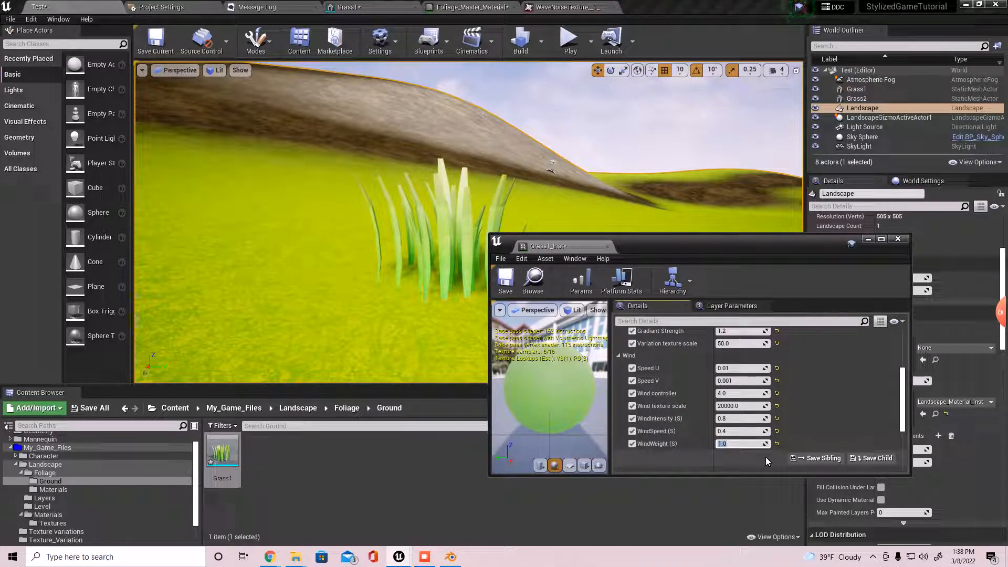
pyautogui.write('0.6')
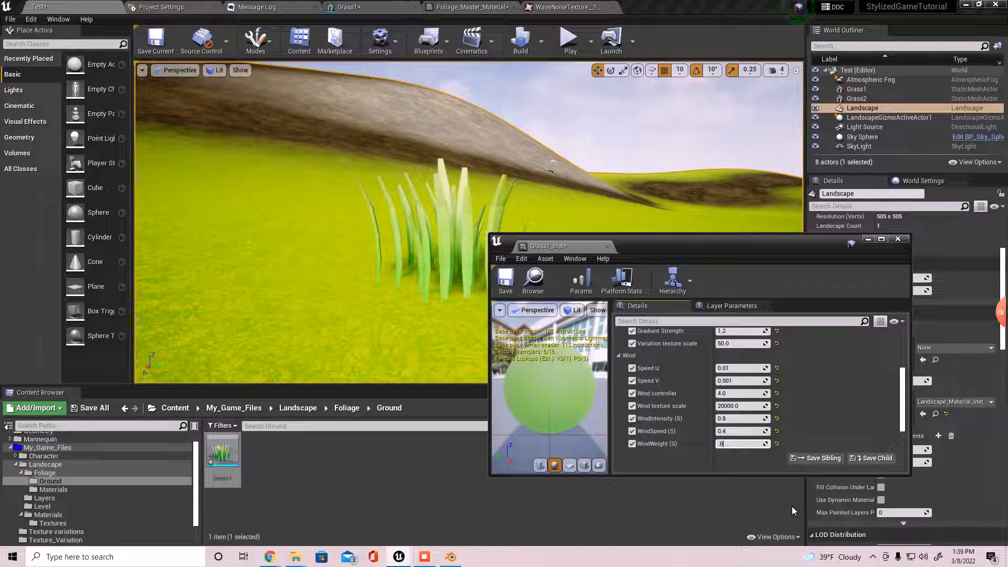
pyautogui.press('Return')
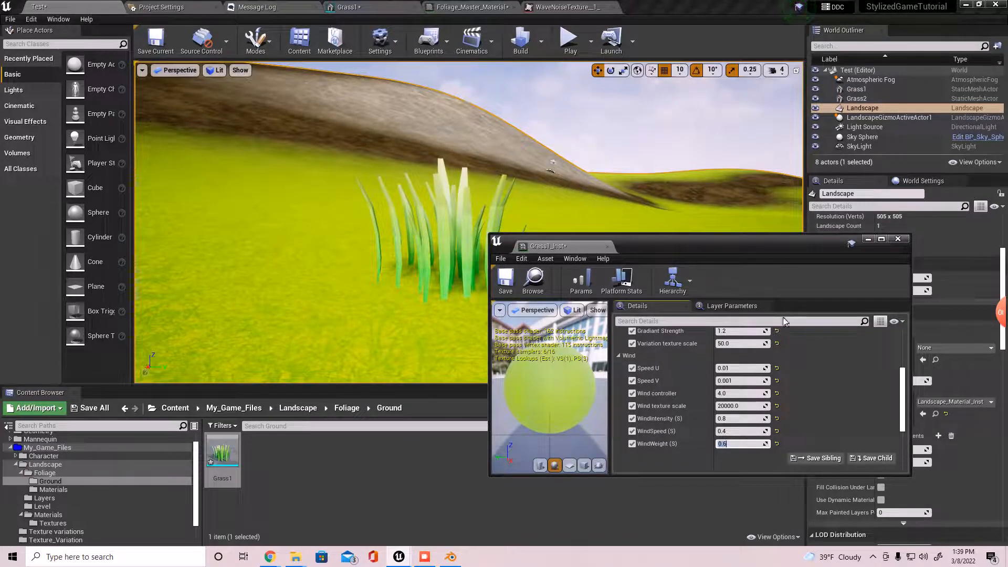
# Review the instance's parameter groups and inspect the grass blades and their bases up close in the level
pyautogui.scroll(1, 761, 389)
pyautogui.scroll(2, 768, 384)
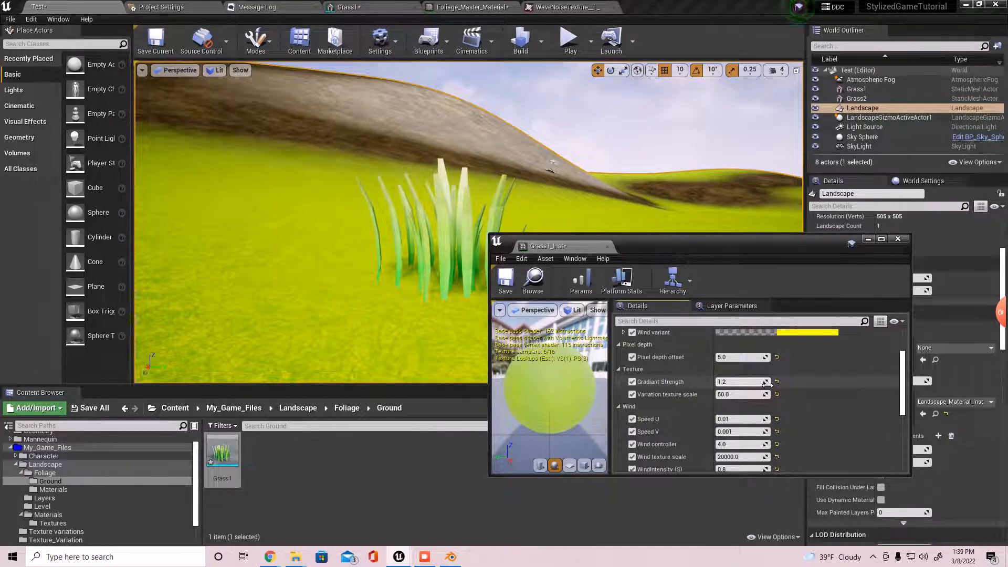
pyautogui.scroll(2, 767, 385)
pyautogui.scroll(2, 754, 387)
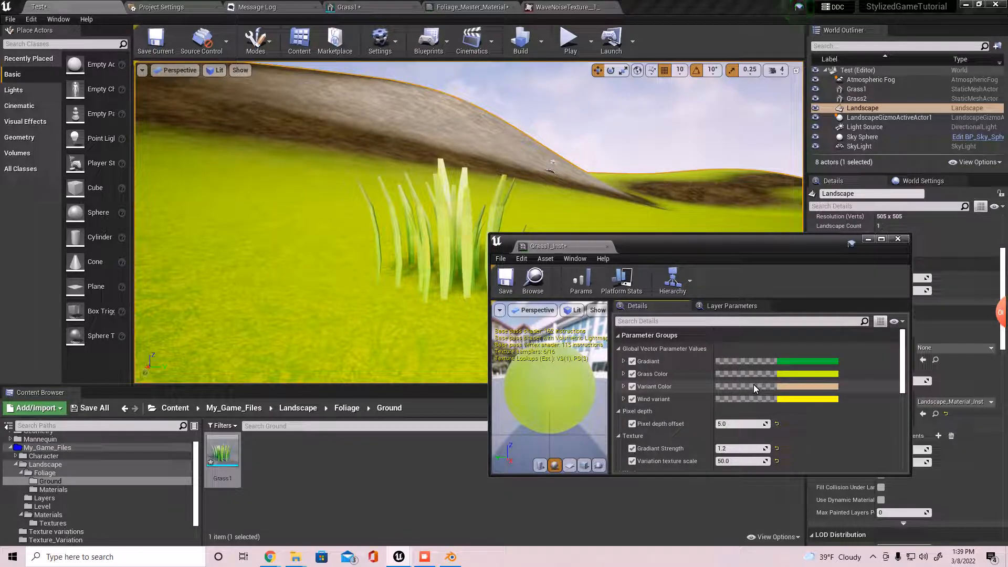
pyautogui.scroll(3, 444, 273)
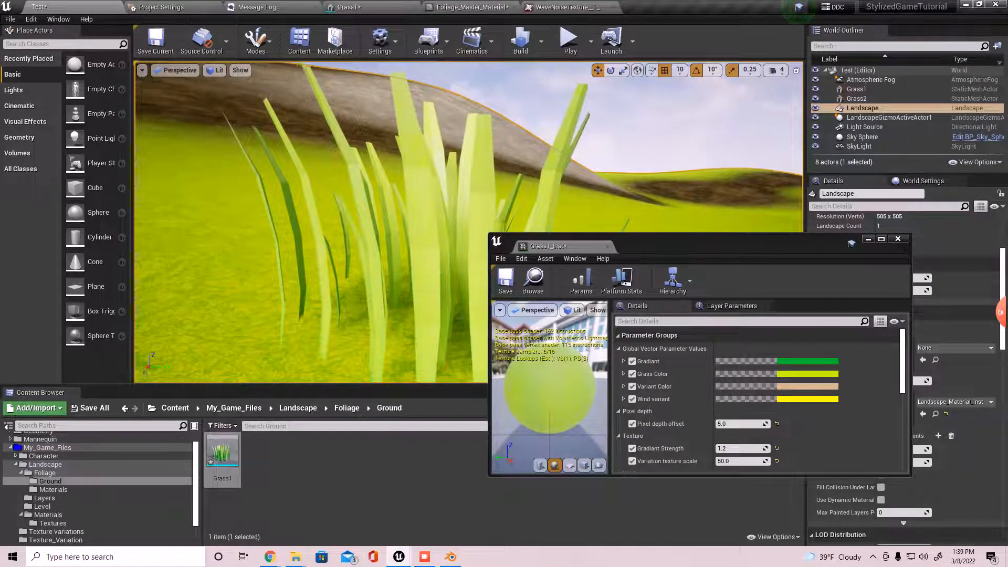
pyautogui.scroll(3, 444, 273)
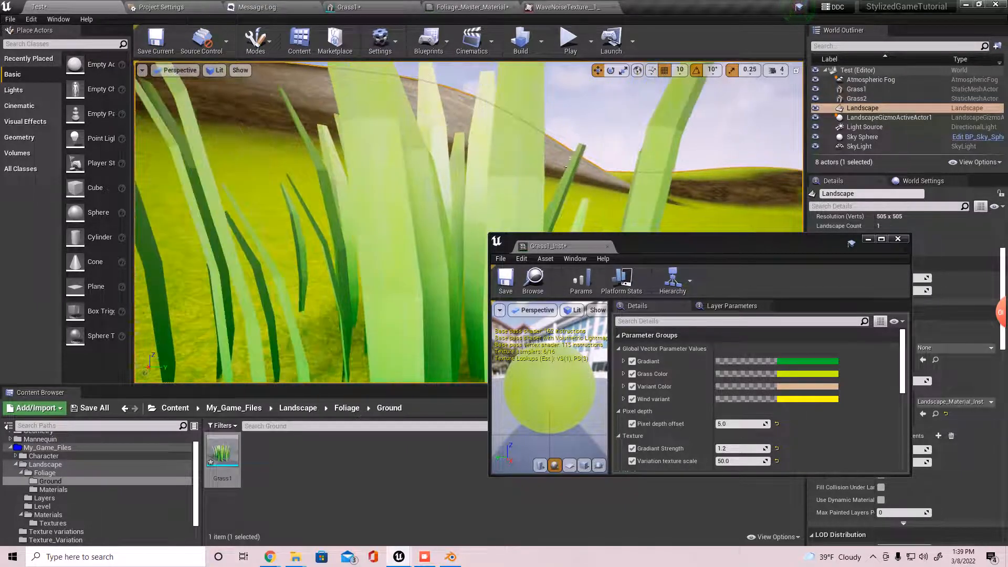
pyautogui.press('a')
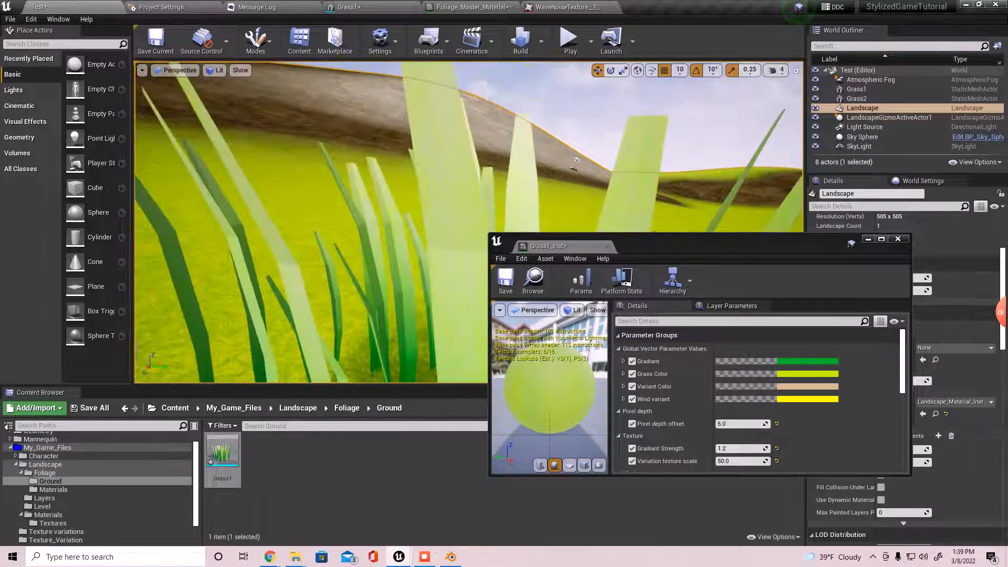
pyautogui.scroll(-5, 415, 286)
pyautogui.scroll(5, 416, 286)
pyautogui.moveTo(415, 286); pyautogui.dragTo(450, 299, button='middle')
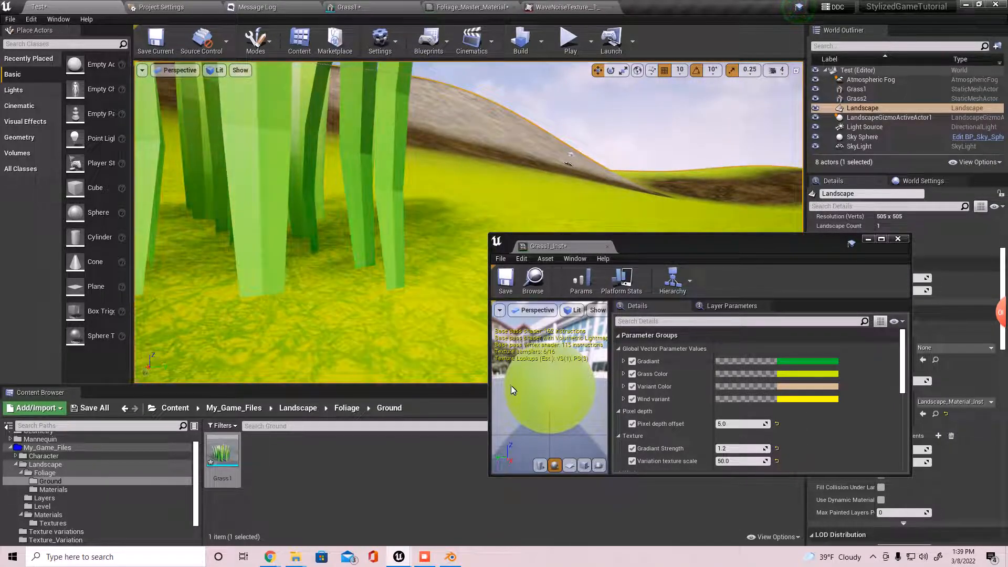
pyautogui.scroll(-6, 701, 422)
pyautogui.scroll(-6, 699, 418)
pyautogui.scroll(3, 700, 418)
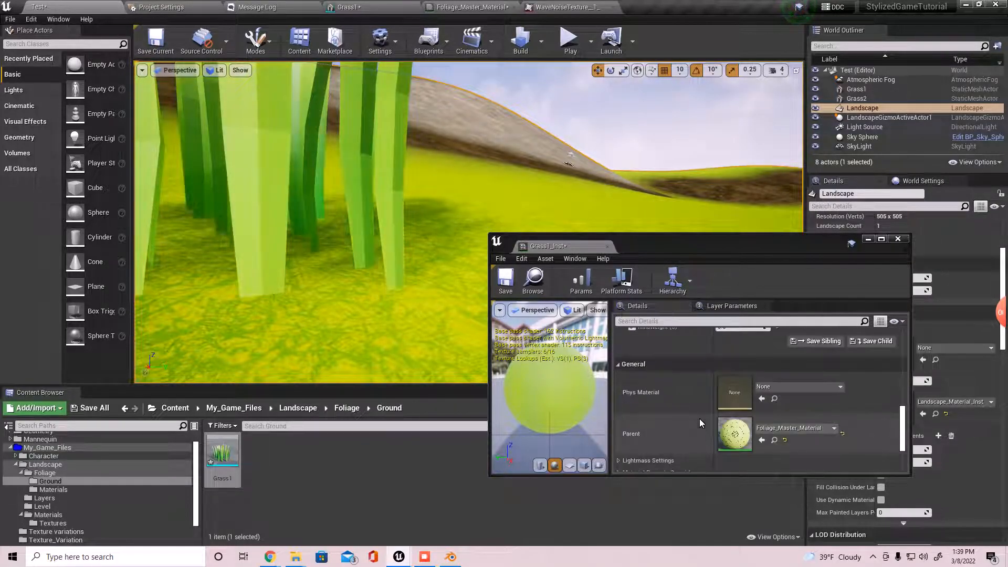
pyautogui.scroll(10, 700, 418)
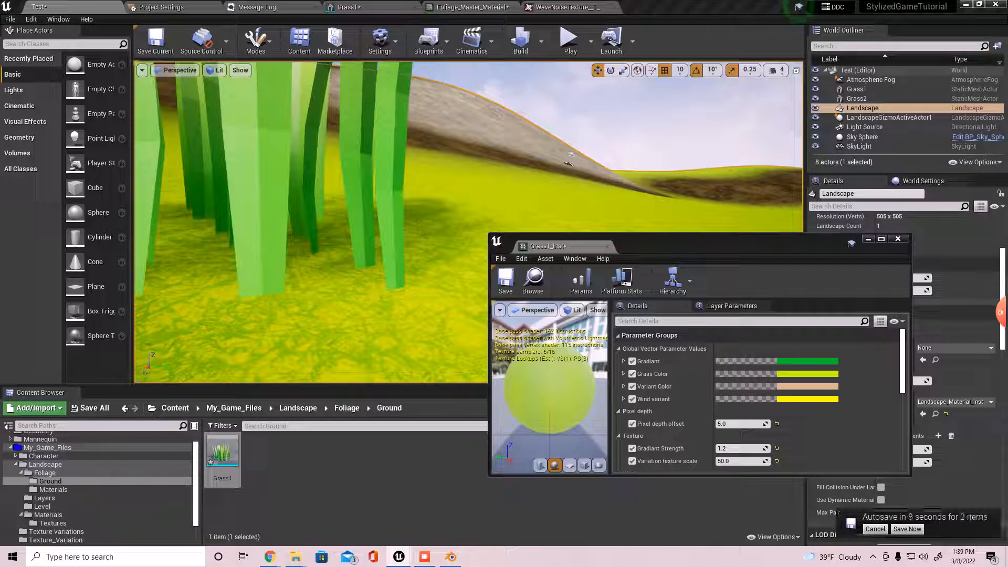
# Dock the Grass1_Inst editor alongside the other open assets and return to the Foliage_Master_Material graph
pyautogui.click(462, 4)
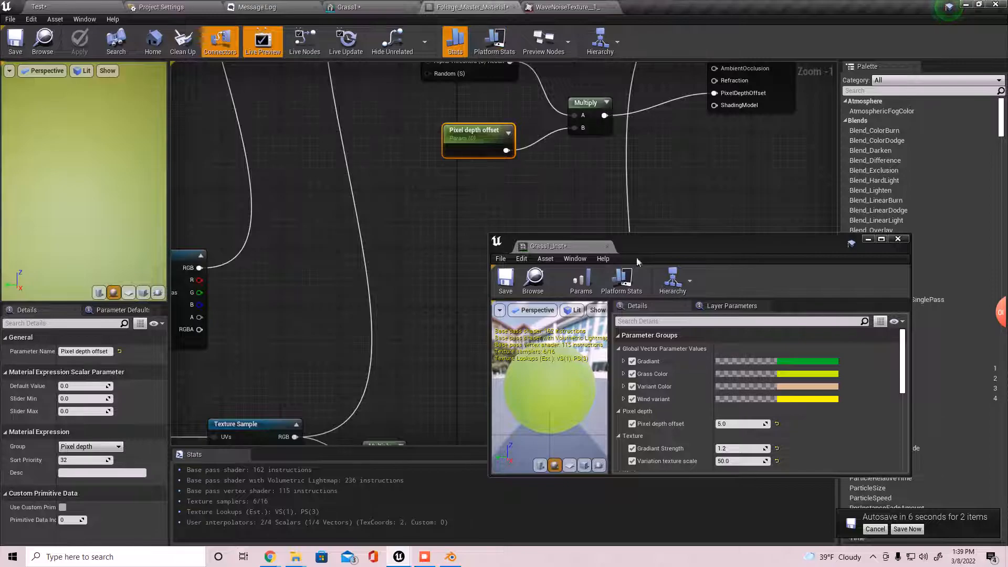
pyautogui.moveTo(546, 246); pyautogui.dragTo(709, 4)
pyautogui.click(465, 6)
# Examine the whole material graph, from the wind and texture nodes to the colour Lerps and MakeMaterialAttributes
pyautogui.moveTo(434, 374); pyautogui.dragTo(433, 175, button='right')
pyautogui.scroll(-2, 430, 274)
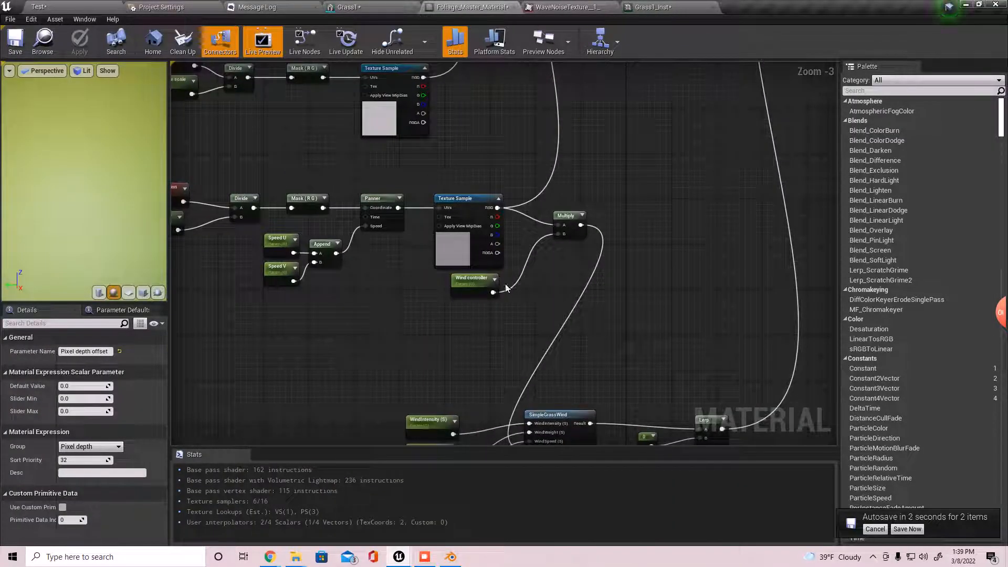
pyautogui.scroll(3, 499, 290)
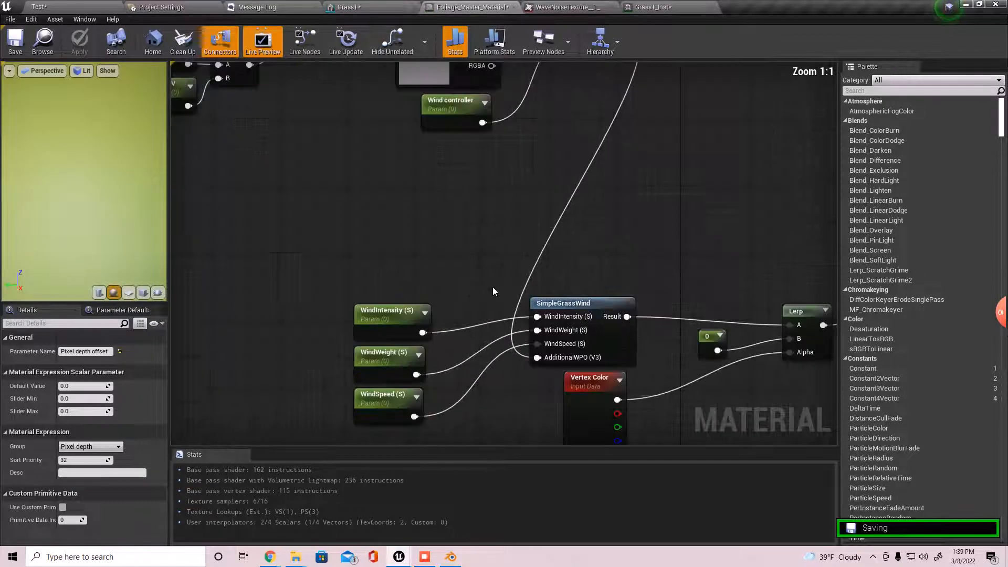
pyautogui.moveTo(500, 285); pyautogui.dragTo(280, 163, button='right')
pyautogui.scroll(-7, 281, 163)
pyautogui.moveTo(396, 169); pyautogui.dragTo(423, 419, button='right')
pyautogui.scroll(5, 451, 282)
pyautogui.scroll(1, 357, 269)
pyautogui.moveTo(343, 270); pyautogui.dragTo(568, 263, button='right')
pyautogui.scroll(-1, 415, 288)
pyautogui.moveTo(328, 300); pyautogui.dragTo(522, 263, button='right')
pyautogui.scroll(-3, 466, 306)
pyautogui.scroll(-2, 466, 310)
pyautogui.moveTo(390, 309); pyautogui.dragTo(444, 317, button='right')
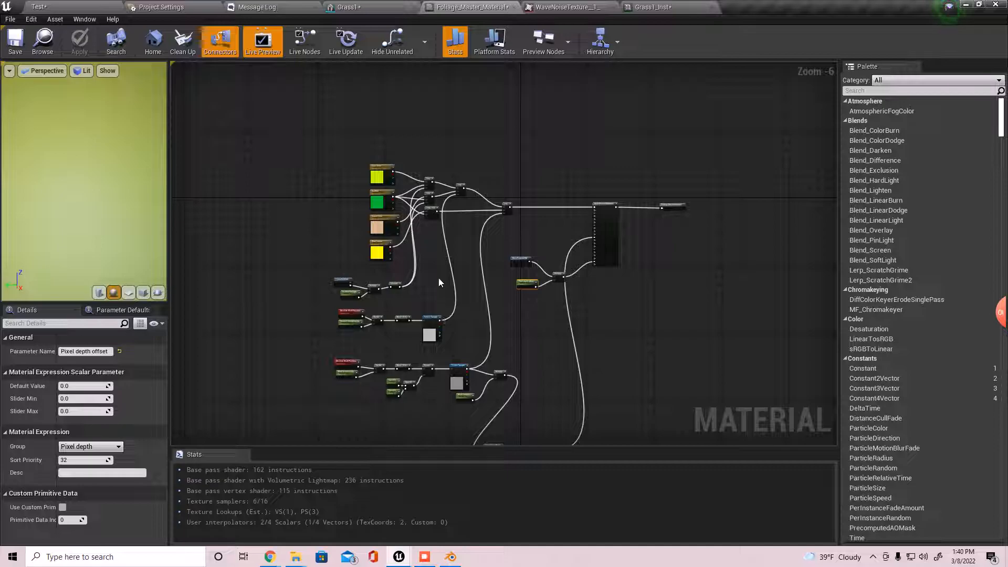
pyautogui.scroll(2, 440, 283)
pyautogui.moveTo(477, 222); pyautogui.dragTo(457, 238, button='right')
pyautogui.scroll(1, 457, 238)
pyautogui.moveTo(505, 214); pyautogui.dragTo(450, 256, button='right')
pyautogui.moveTo(660, 278); pyautogui.dragTo(641, 307, button='right')
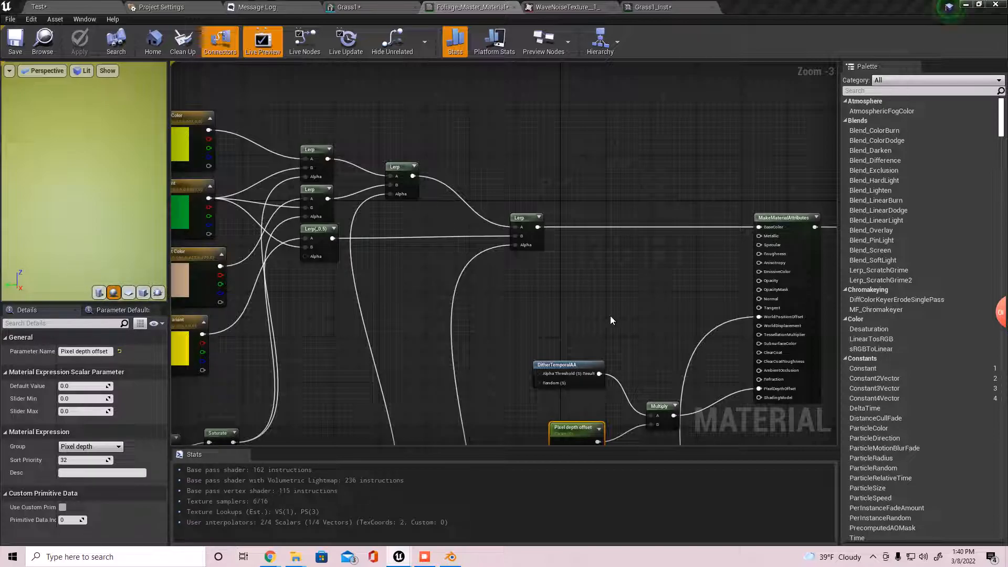
# Add a Texture Sample node just below the final Lerp that feeds BaseColor
pyautogui.rightClick(537, 299)
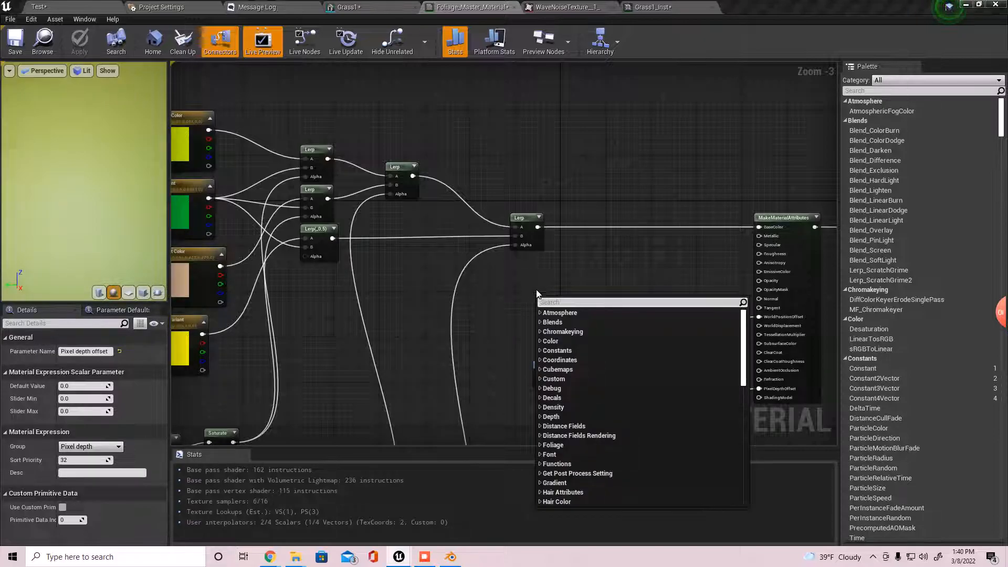
pyautogui.click(517, 271)
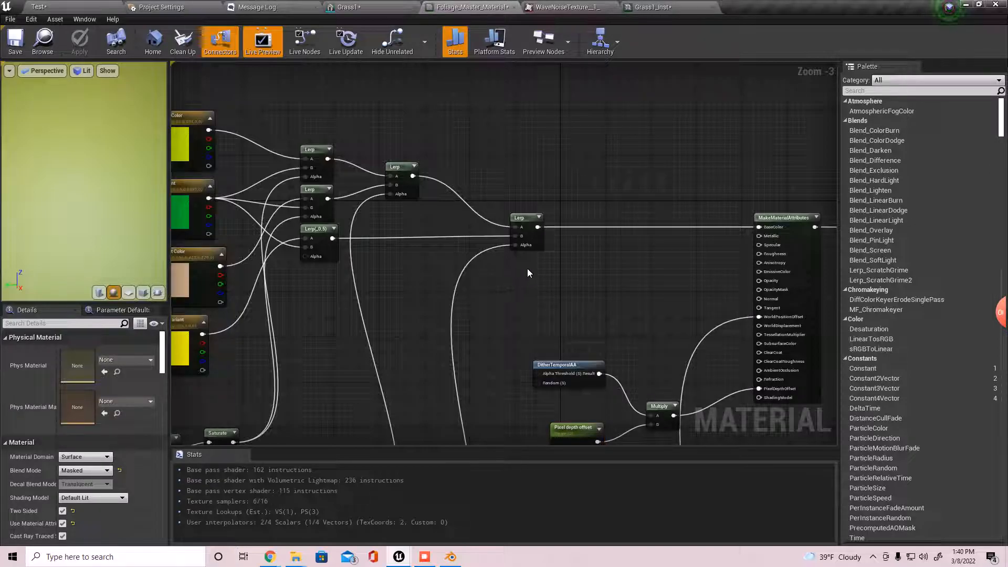
pyautogui.rightClick(527, 269)
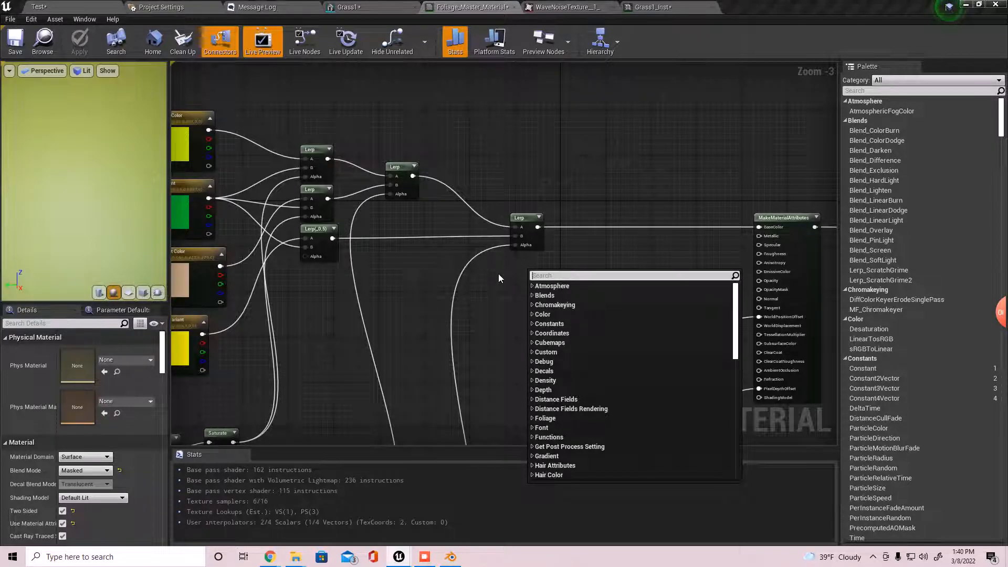
pyautogui.write('tex')
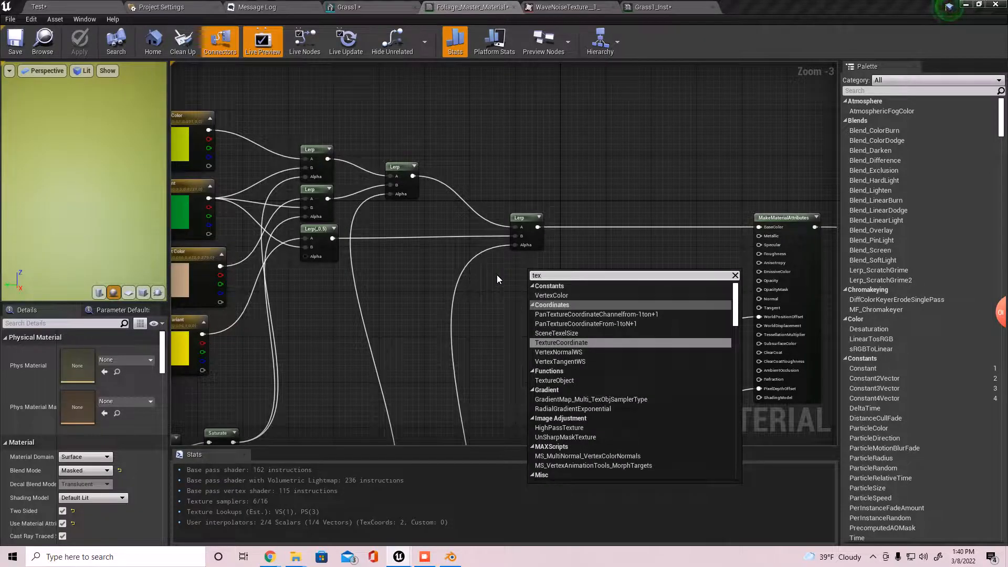
pyautogui.write('ture')
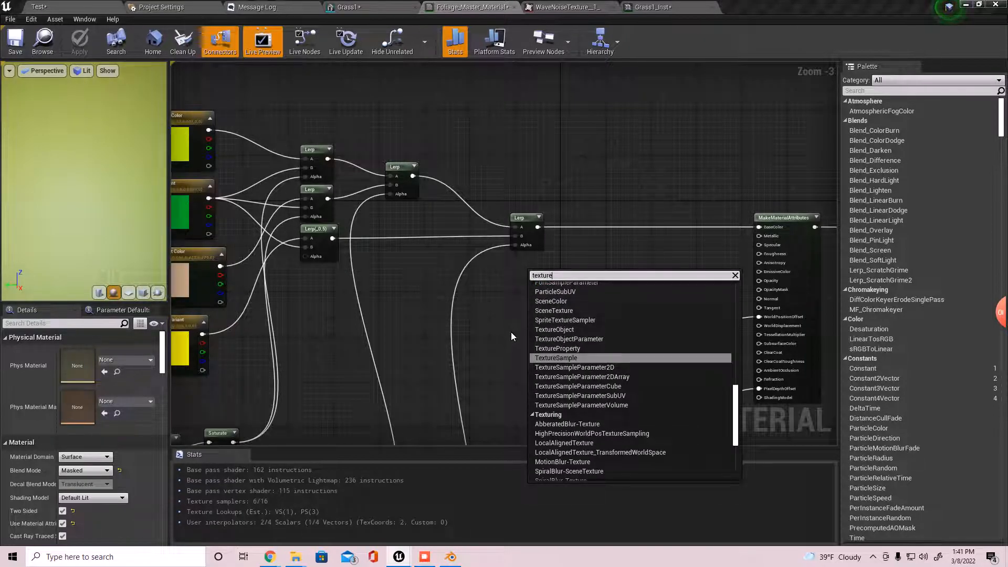
pyautogui.click(544, 357)
pyautogui.scroll(3, 539, 296)
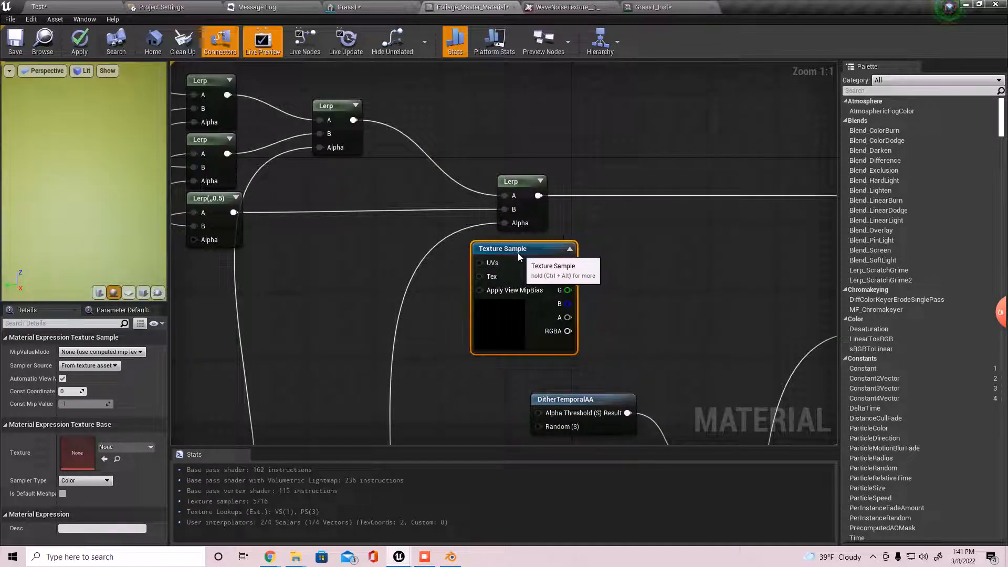
pyautogui.moveTo(518, 251); pyautogui.dragTo(509, 242)
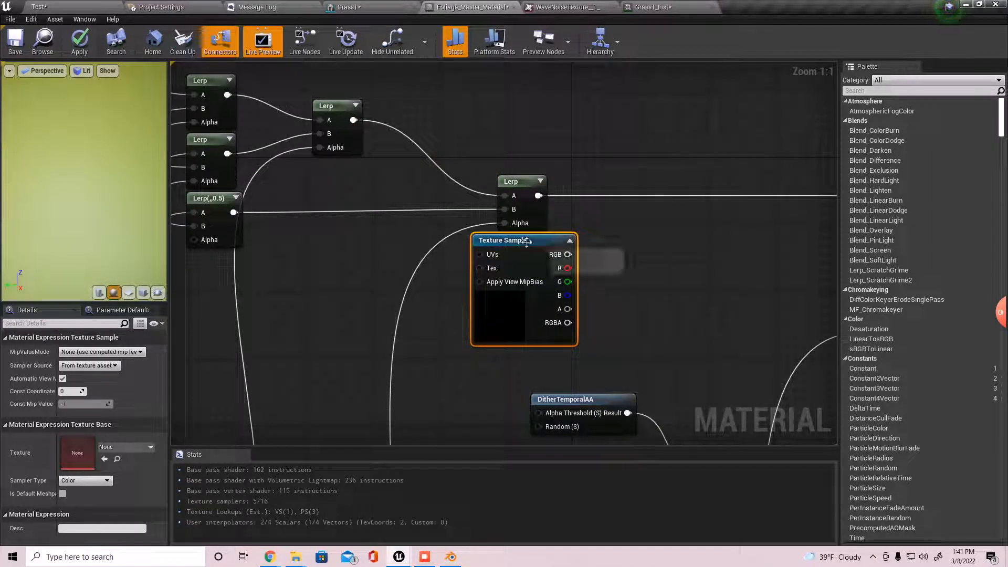
pyautogui.moveTo(569, 255); pyautogui.dragTo(710, 293)
pyautogui.write('switch')
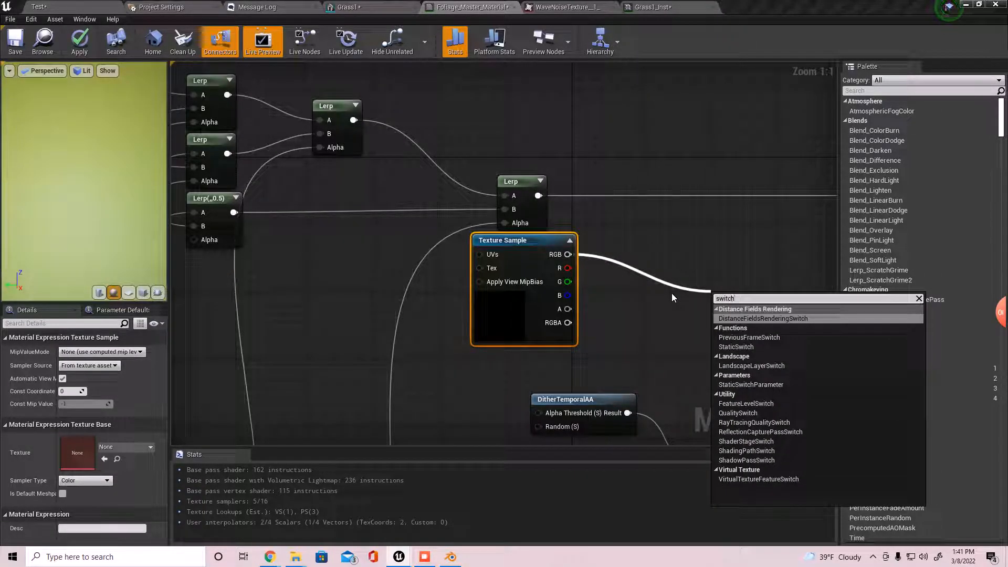
pyautogui.press('Return')
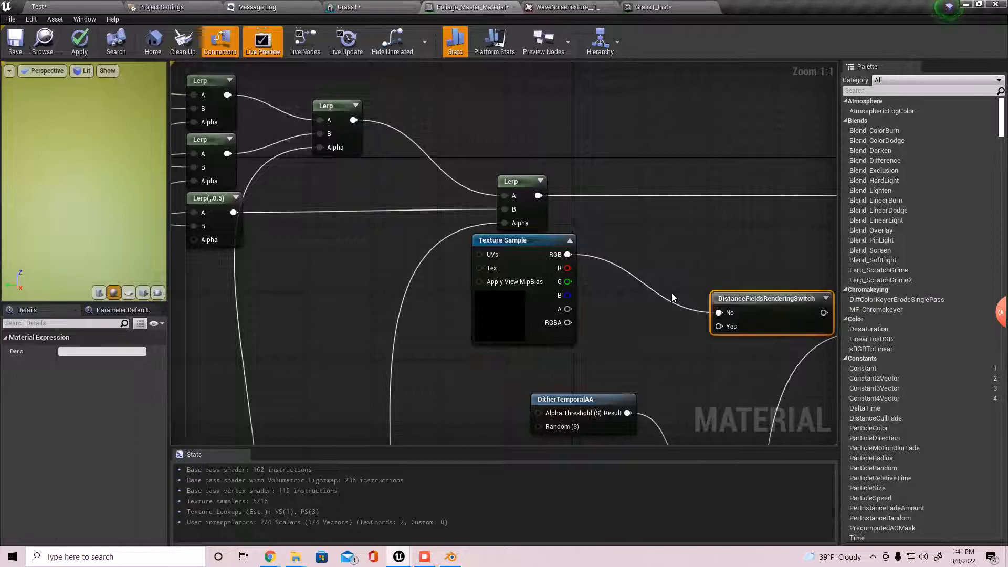
pyautogui.press('Delete')
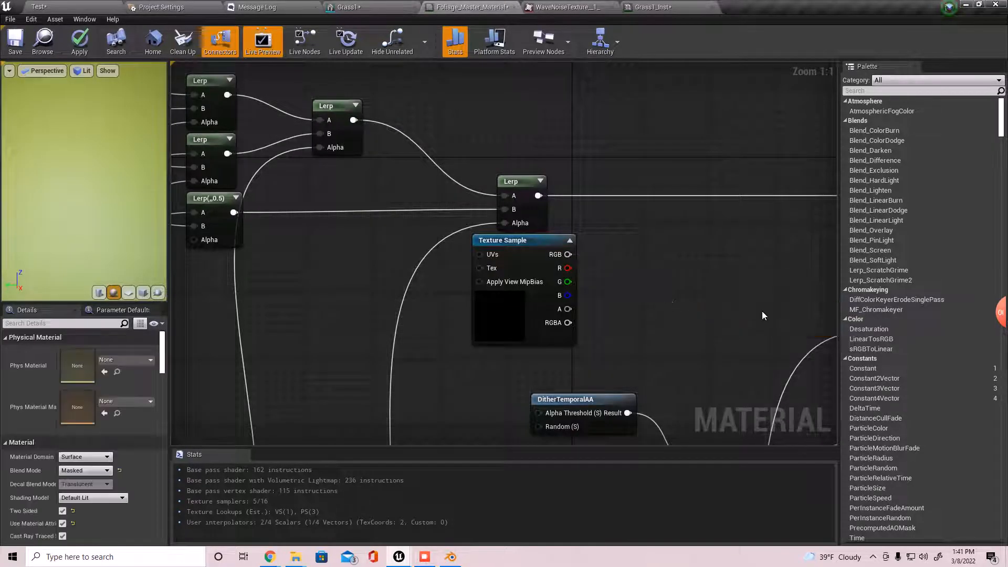
# Add a StaticSwitch node and connect the new Texture Sample's RGB output to its True input
pyautogui.rightClick(708, 271)
pyautogui.write('swi')
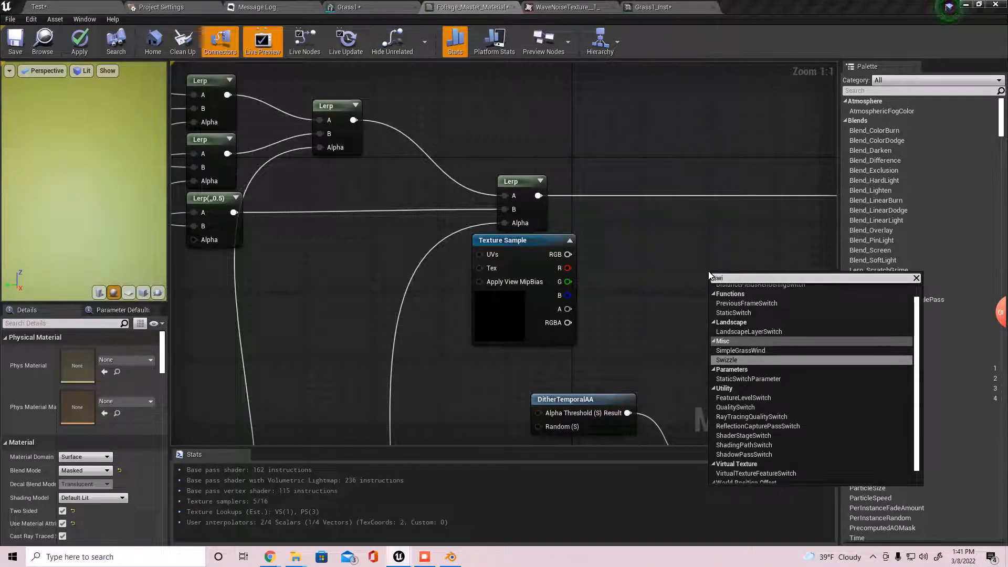
pyautogui.write('tch')
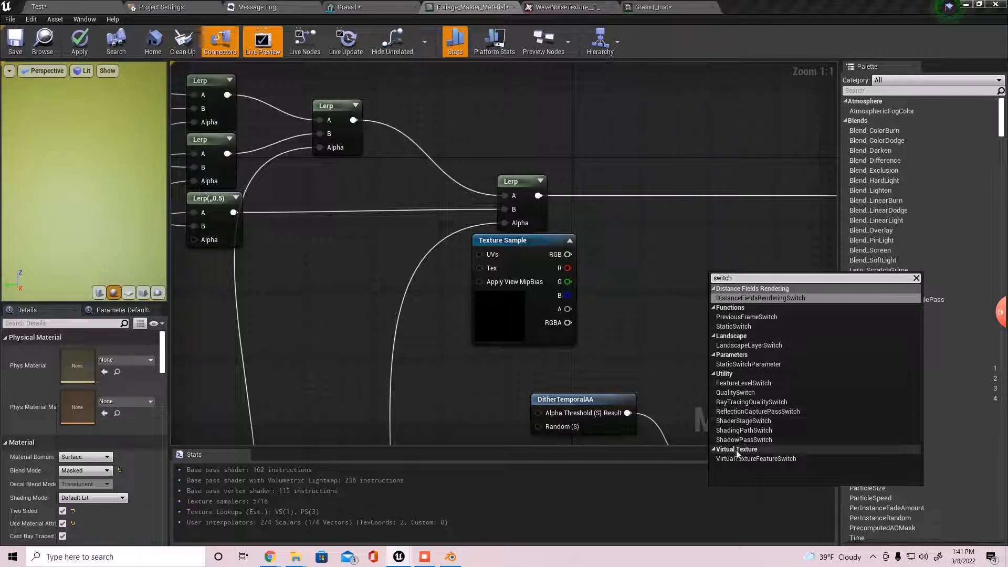
pyautogui.click(733, 326)
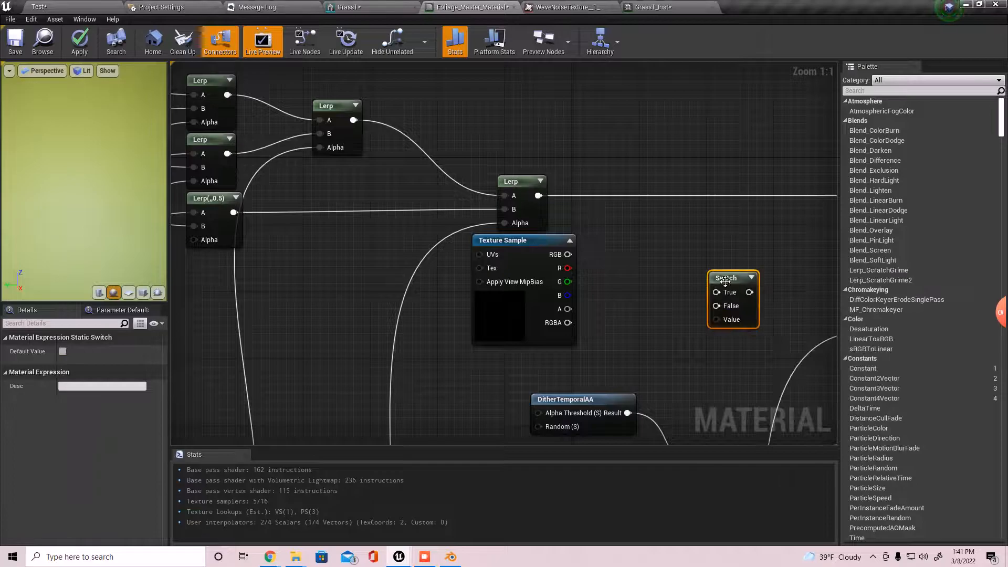
pyautogui.moveTo(716, 283); pyautogui.dragTo(568, 255)
# Move the DitherTemporalAA node down so it sits just above the Pixel depth offset parameter
pyautogui.moveTo(627, 394); pyautogui.dragTo(604, 286, button='right')
pyautogui.moveTo(571, 303); pyautogui.dragTo(580, 337)
pyautogui.click(586, 284)
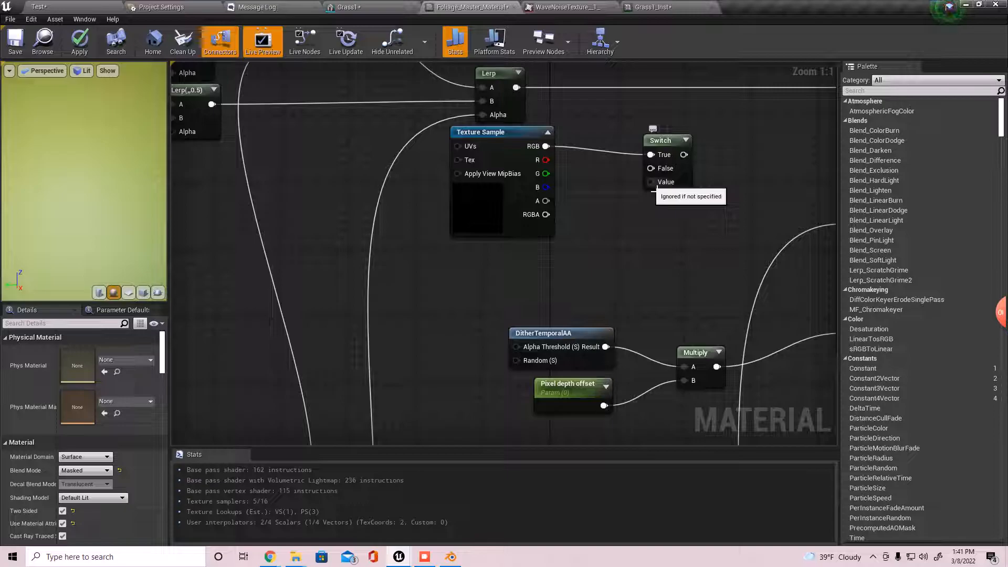
# Promote the Switch node's Value input to a static bool parameter named Opacity mask and place it below the Texture Sample
pyautogui.rightClick(653, 187)
pyautogui.click(699, 197)
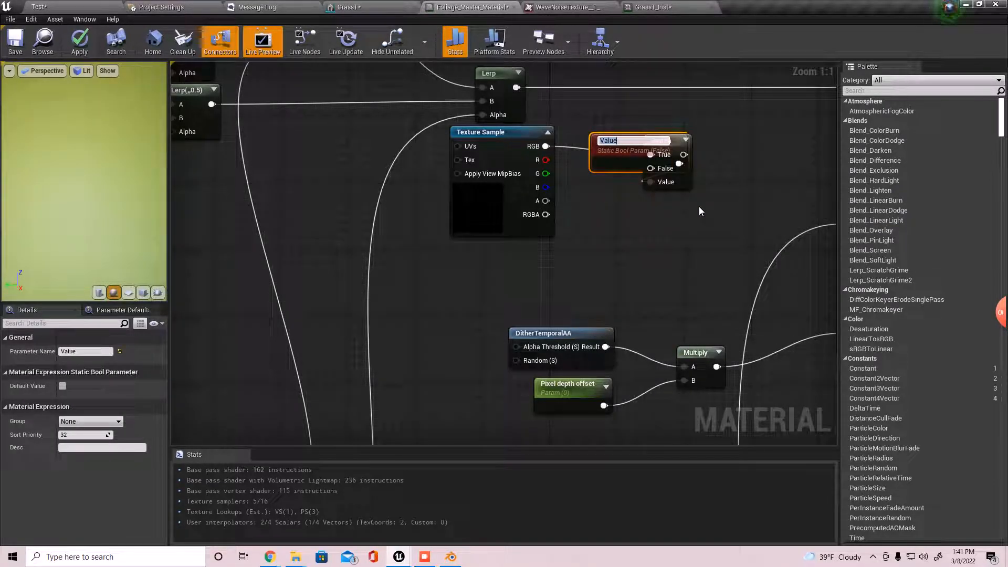
pyautogui.write('Opacity mask')
pyautogui.press('Return')
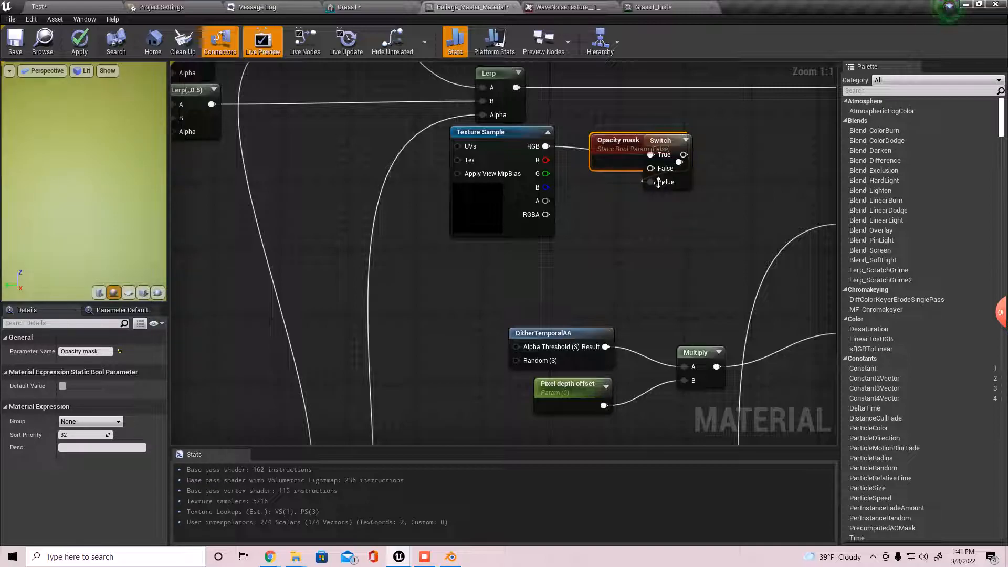
pyautogui.moveTo(619, 160); pyautogui.dragTo(467, 297)
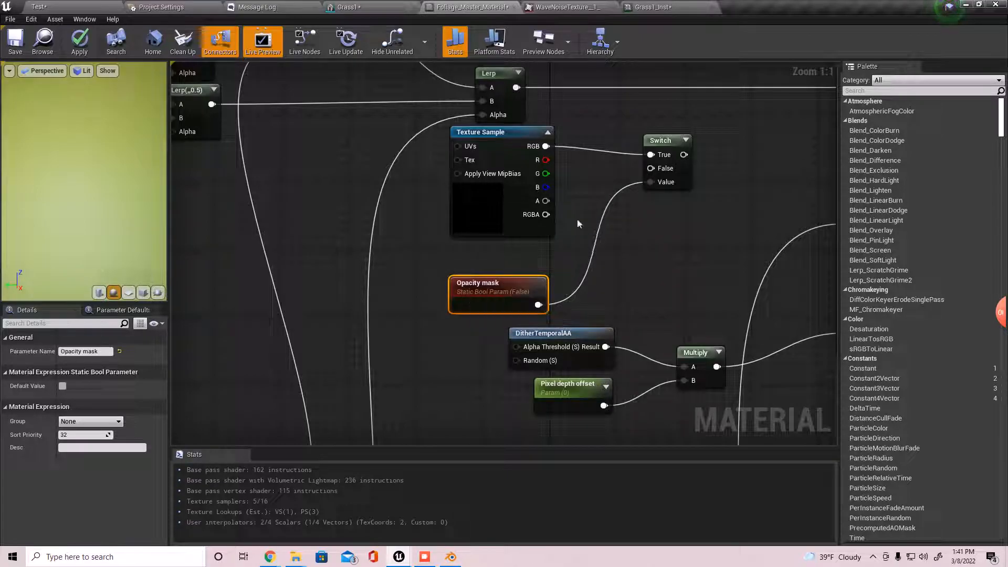
pyautogui.rightClick(648, 174)
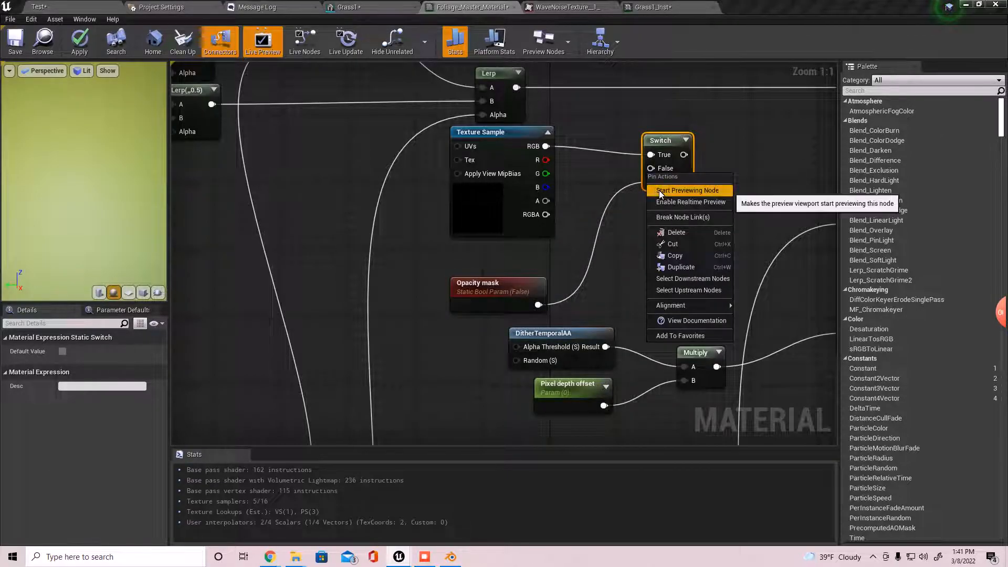
pyautogui.click(659, 164)
pyautogui.rightClick(659, 165)
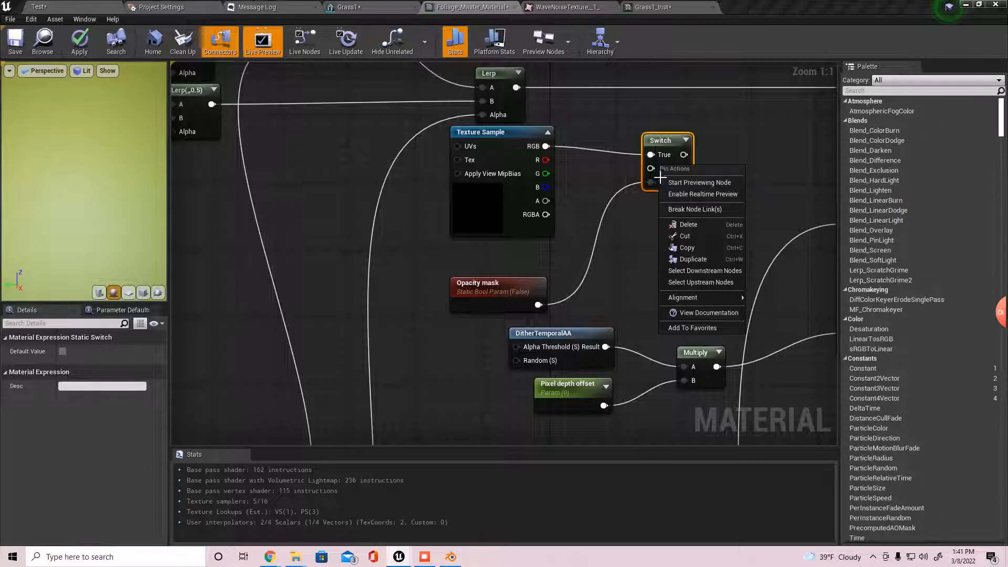
pyautogui.click(652, 169)
pyautogui.rightClick(652, 169)
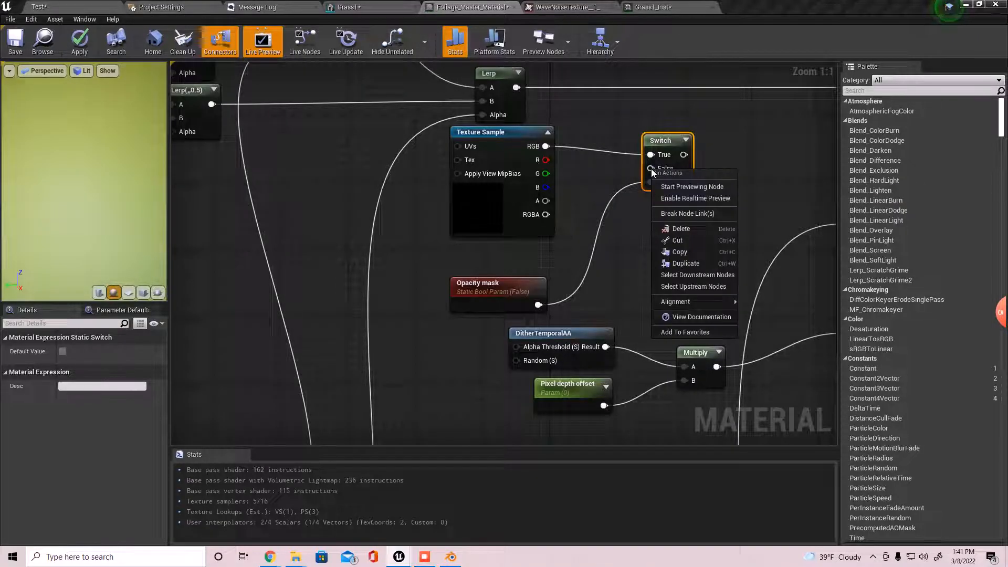
pyautogui.click(486, 253)
# Add a Constant node above the Opacity mask parameter, connect it to the Switch's False input and set its value to 1
pyautogui.rightClick(486, 253)
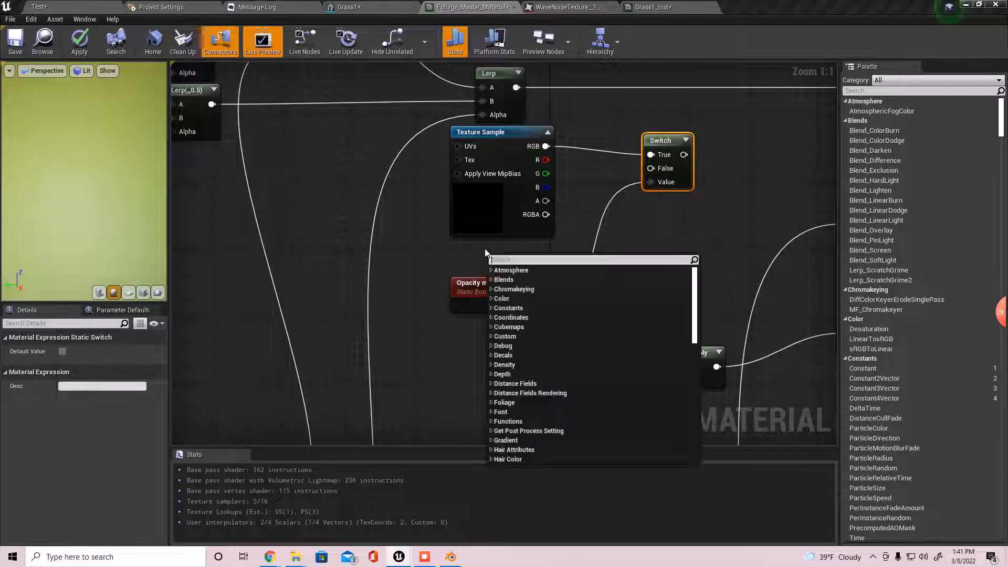
pyautogui.write('constant')
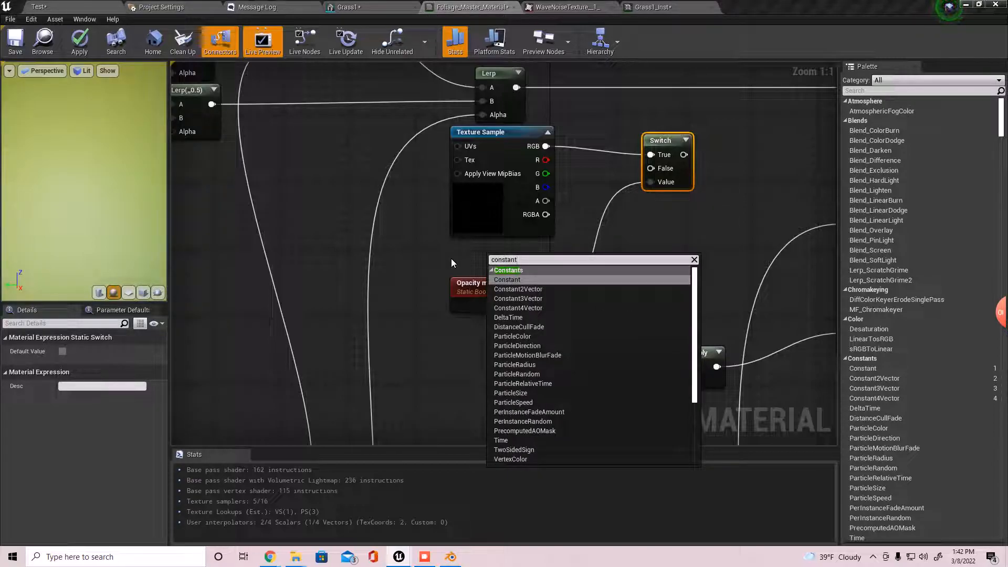
pyautogui.click(500, 273)
pyautogui.click(502, 280)
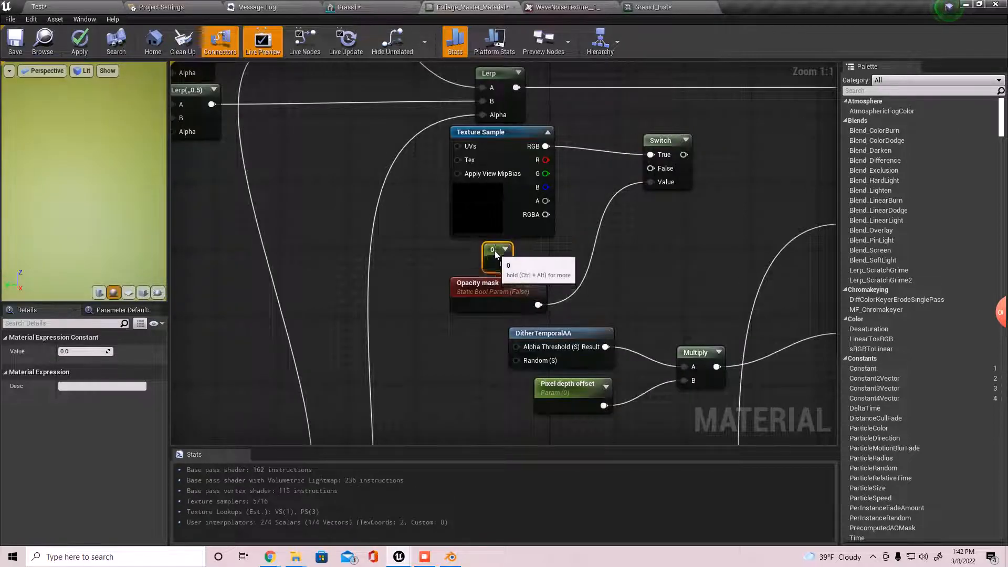
pyautogui.moveTo(501, 264); pyautogui.dragTo(651, 168)
pyautogui.click(97, 350)
pyautogui.write('1')
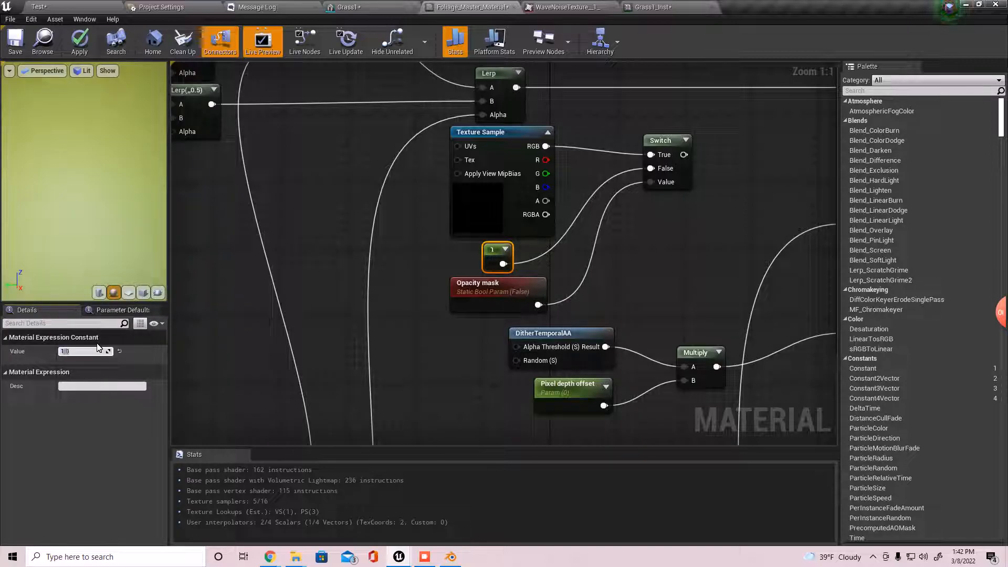
# Connect the Switch node's output to the Opacity input of MakeMaterialAttributes
pyautogui.click(494, 289)
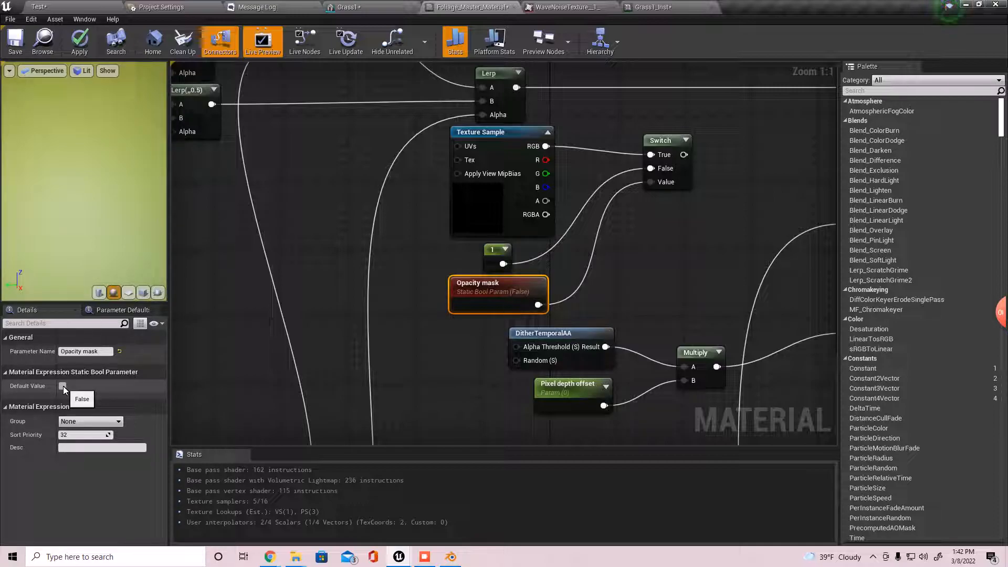
pyautogui.moveTo(681, 218); pyautogui.dragTo(534, 269, button='right')
pyautogui.moveTo(536, 206); pyautogui.dragTo(710, 221)
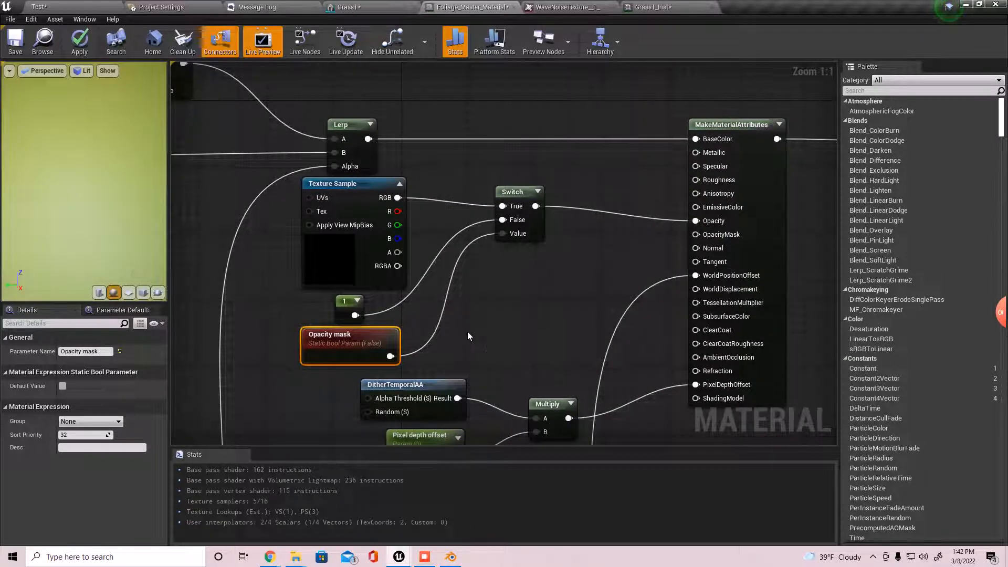
pyautogui.moveTo(469, 336); pyautogui.dragTo(534, 268, button='right')
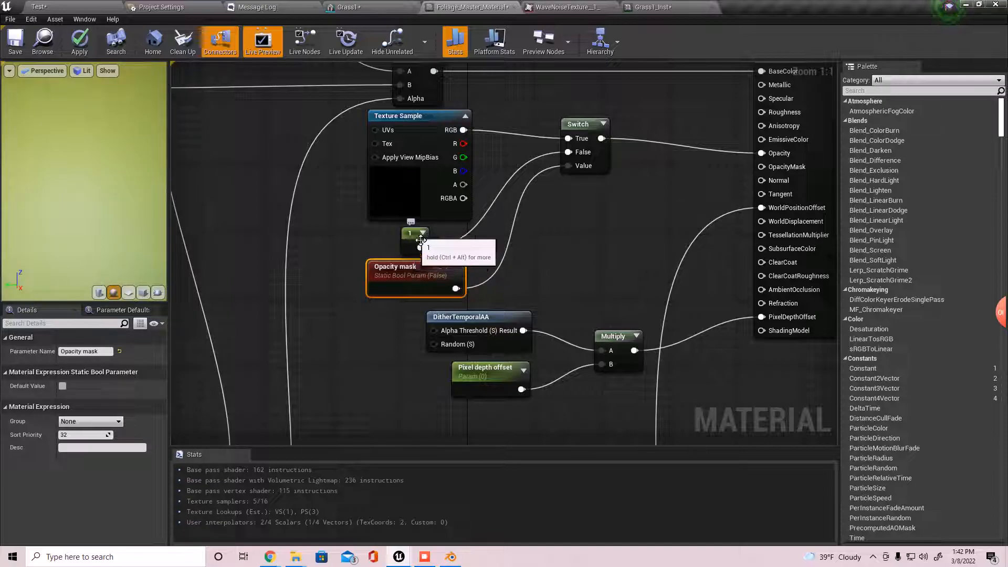
pyautogui.click(625, 288)
# Look over the material graph down to the SimpleGrassWind nodes, and return to the Test level
pyautogui.scroll(-7, 623, 238)
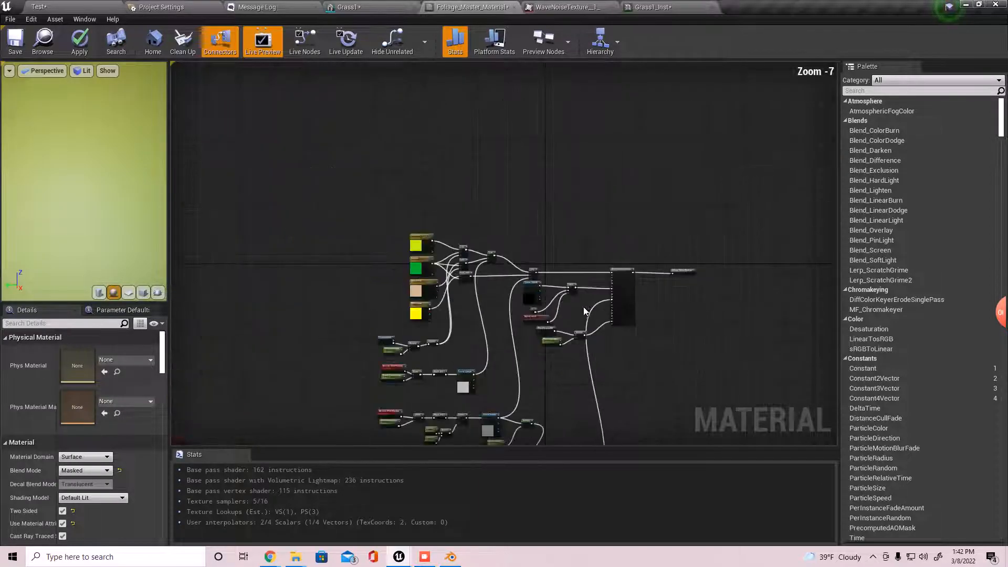
pyautogui.scroll(3, 584, 303)
pyautogui.moveTo(574, 133); pyautogui.dragTo(566, 161, button='right')
pyautogui.click(565, 7)
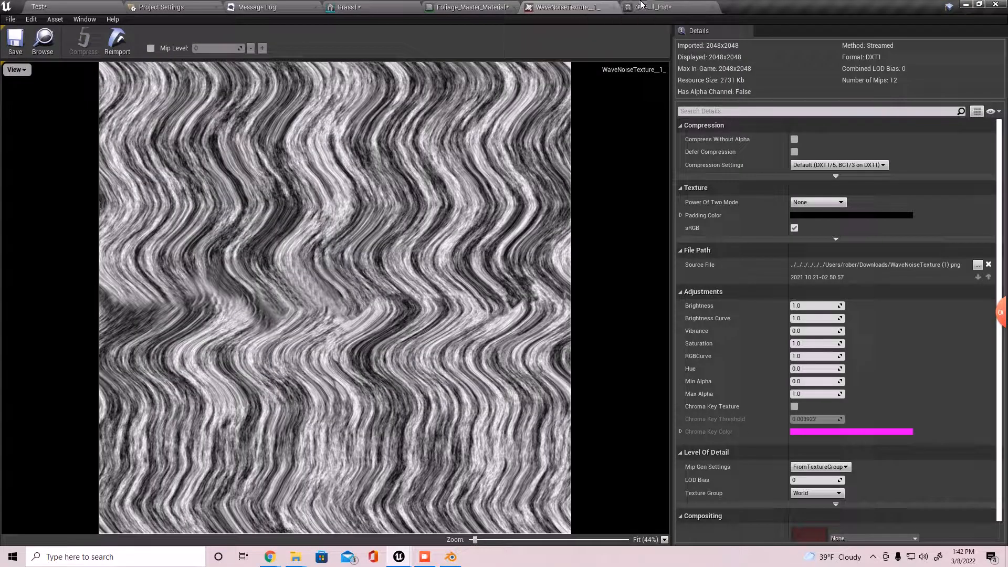
pyautogui.click(691, 5)
pyautogui.click(360, 8)
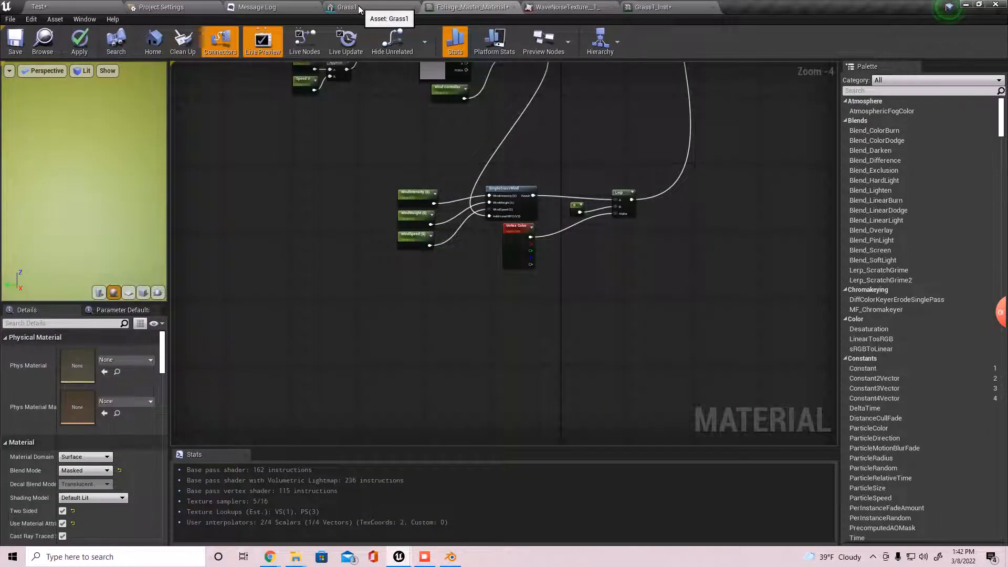
pyautogui.click(359, 8)
pyautogui.click(59, 8)
# Examine the grass clump on the landscape from several distances and angles in the level viewport
pyautogui.moveTo(473, 220); pyautogui.dragTo(452, 173, button='right')
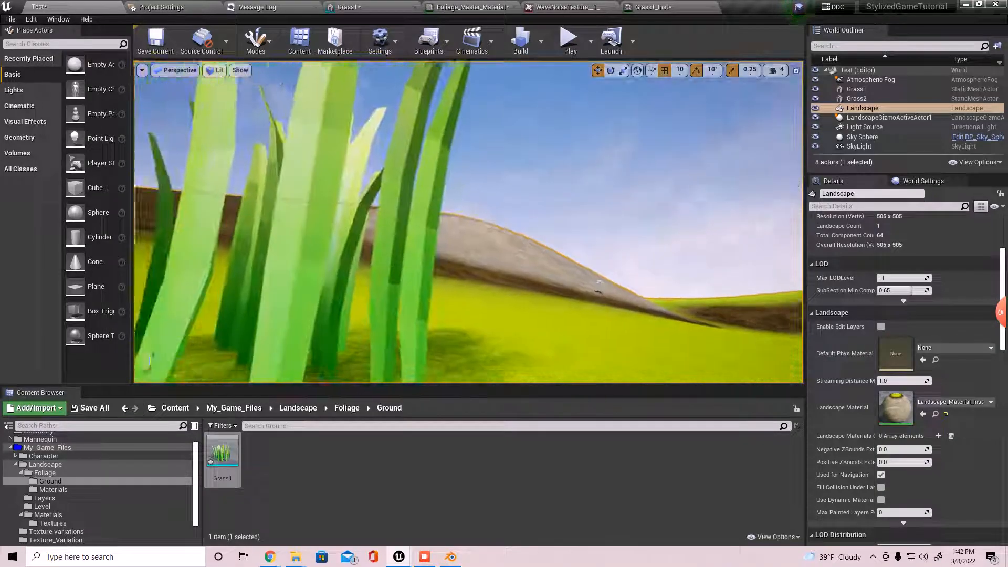
pyautogui.moveTo(298, 255); pyautogui.dragTo(252, 289, button='right')
pyautogui.moveTo(298, 255); pyautogui.dragTo(321, 218, button='right')
pyautogui.moveTo(320, 289); pyautogui.dragTo(315, 310, button='right')
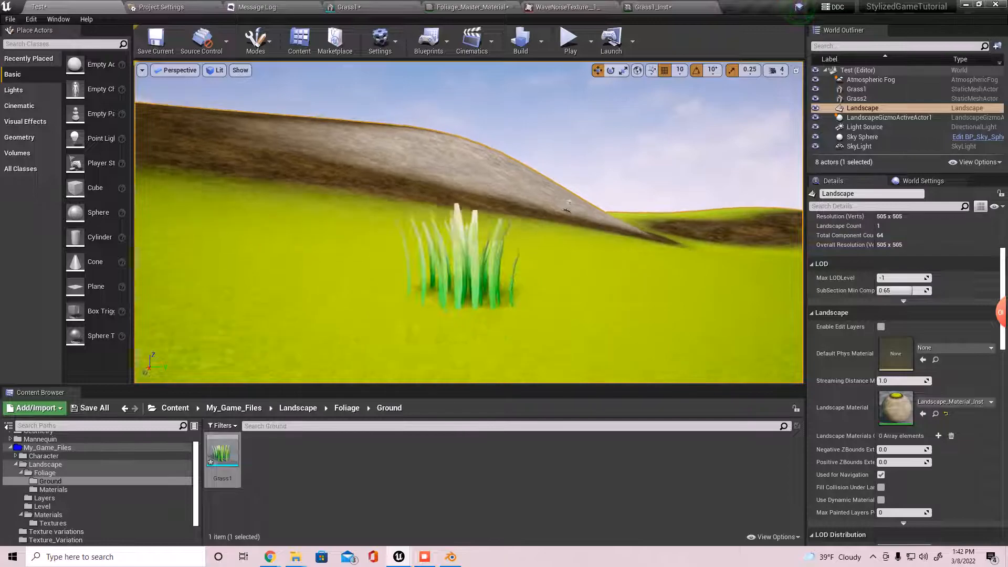
pyautogui.moveTo(423, 277)
pyautogui.mouseDown(button='right')
pyautogui.moveTo(370, 302)
pyautogui.moveTo(432, 273)
pyautogui.mouseUp(button='right')
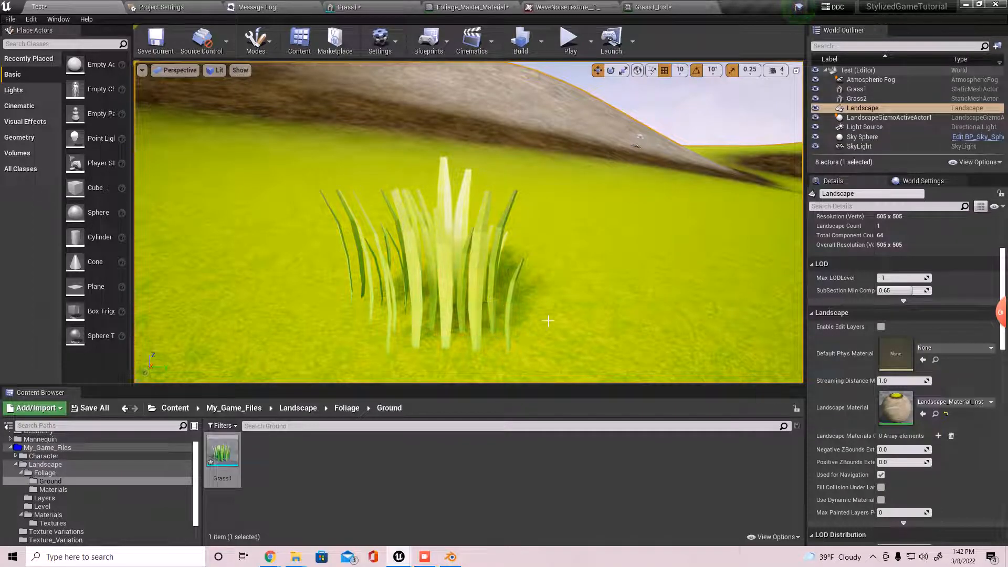
pyautogui.moveTo(423, 277)
pyautogui.mouseDown(button='right')
pyautogui.moveTo(402, 276)
pyautogui.moveTo(402, 290)
pyautogui.moveTo(419, 288)
pyautogui.mouseUp(button='right')
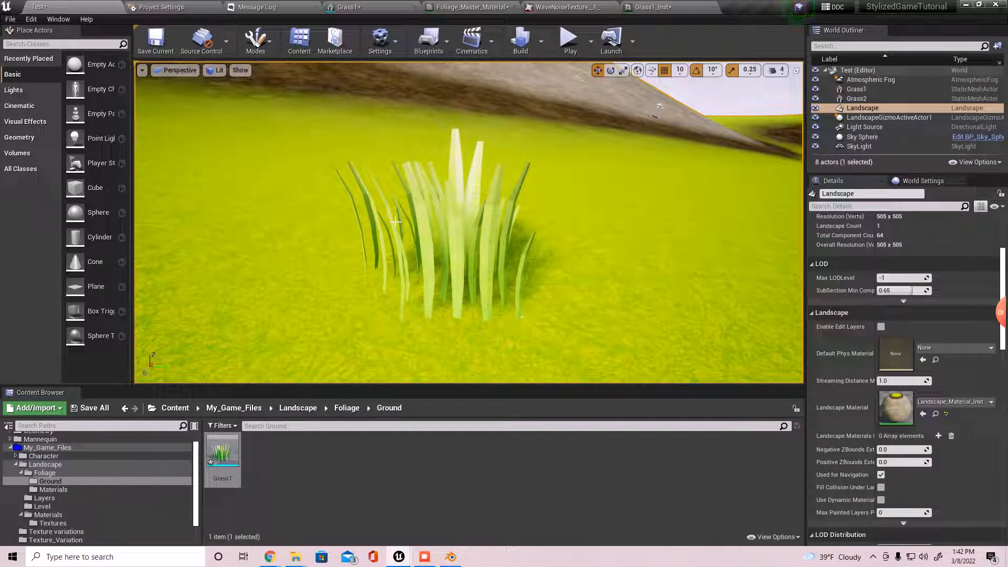
pyautogui.moveTo(995, 315)
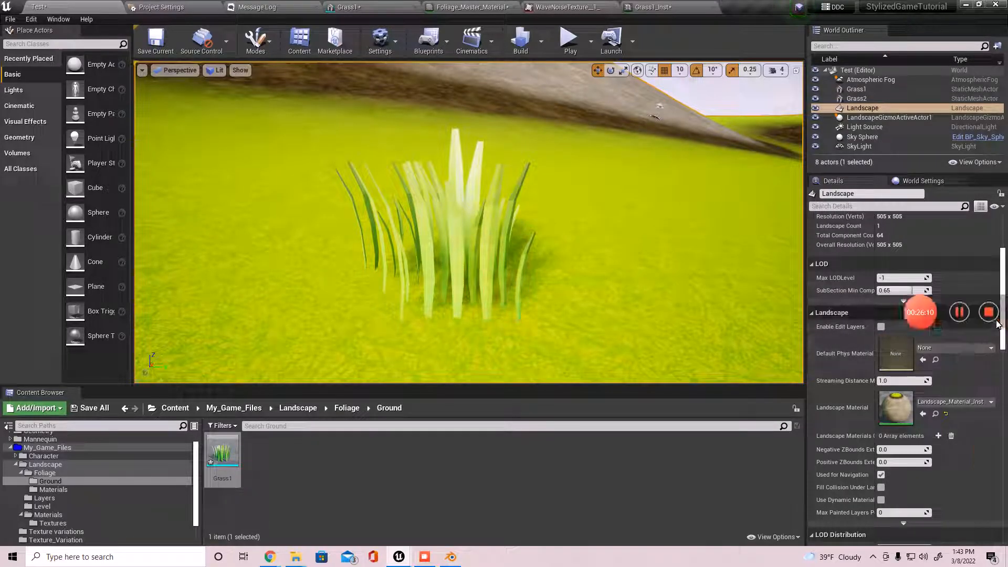